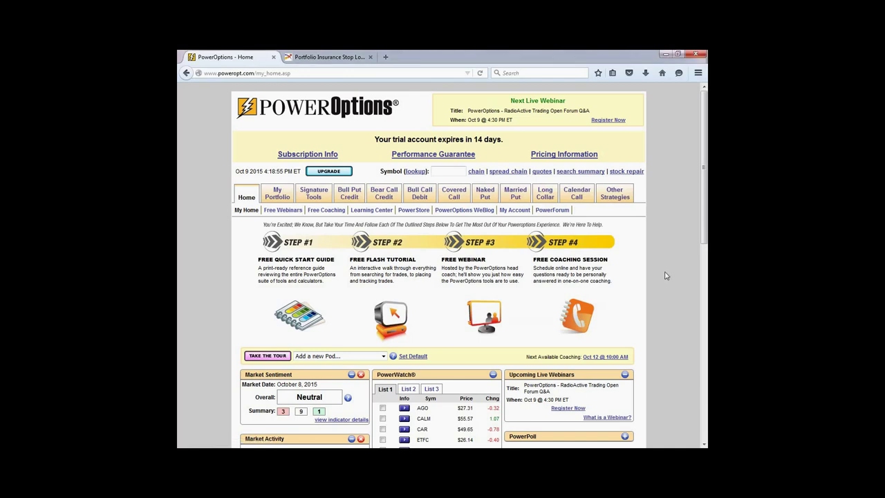
- Highlight CALM's $55.57 price and select SWI in the watch list
{"action": "scroll", "coordinate": [666, 276], "scroll_direction": "down", "scroll_amount": 4}
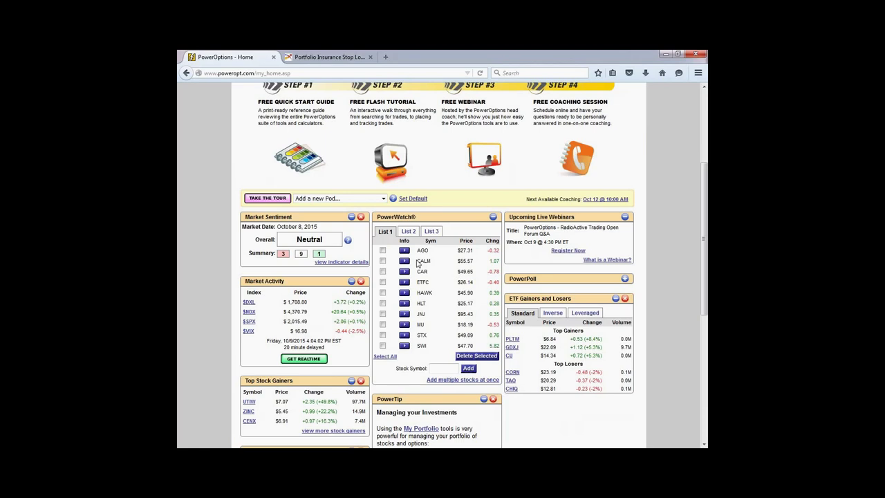
{"action": "left_click_drag", "start_coordinate": [416, 262], "coordinate": [506, 267]}
{"action": "double_click", "coordinate": [439, 345]}
- Enter SWI as the stock symbol and open its option chain
{"action": "scroll", "coordinate": [468, 304], "scroll_direction": "up", "scroll_amount": 1}
{"action": "scroll", "coordinate": [467, 304], "scroll_direction": "up", "scroll_amount": 4}
{"action": "left_click", "coordinate": [456, 169]}
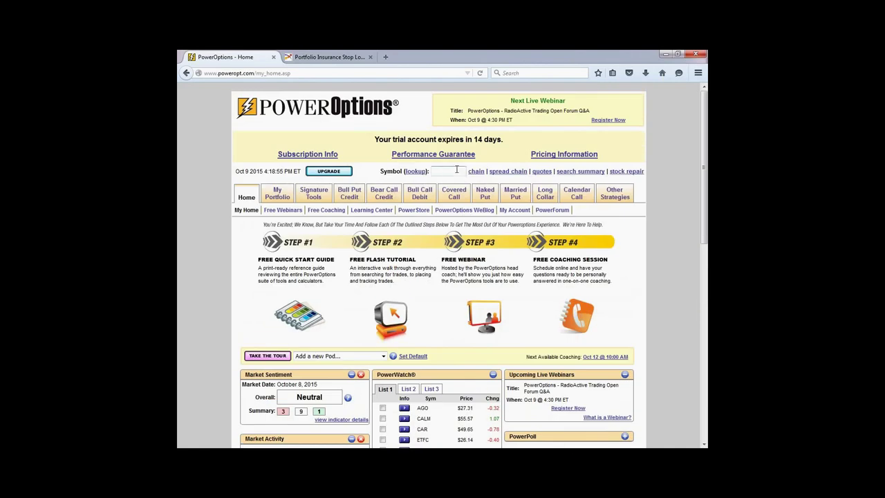
{"action": "type", "text": "SWI"}
{"action": "left_click", "coordinate": [477, 171]}
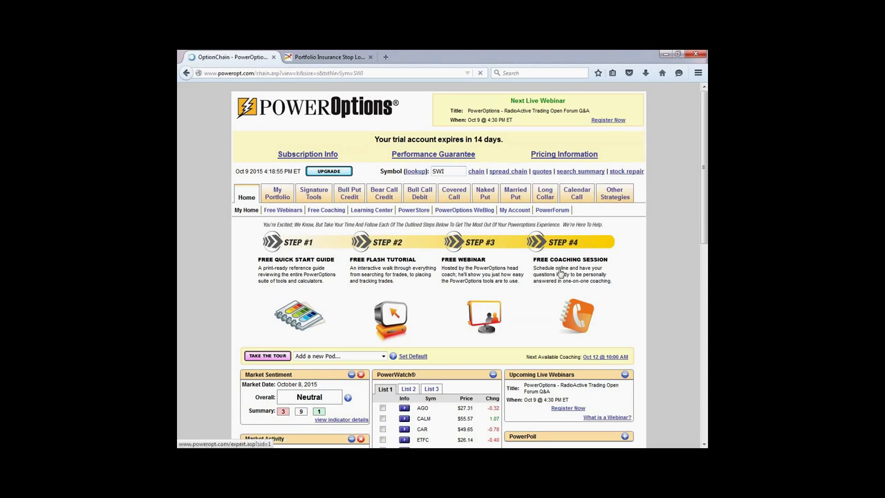
- Load the SWI historical chain dated October 5, 2015
{"action": "scroll", "coordinate": [565, 270], "scroll_direction": "down", "scroll_amount": 2}
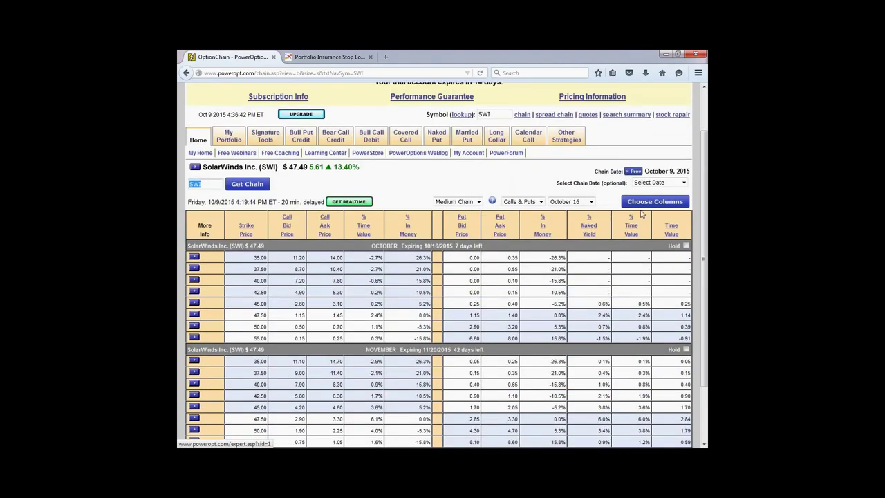
{"action": "left_click", "coordinate": [664, 184]}
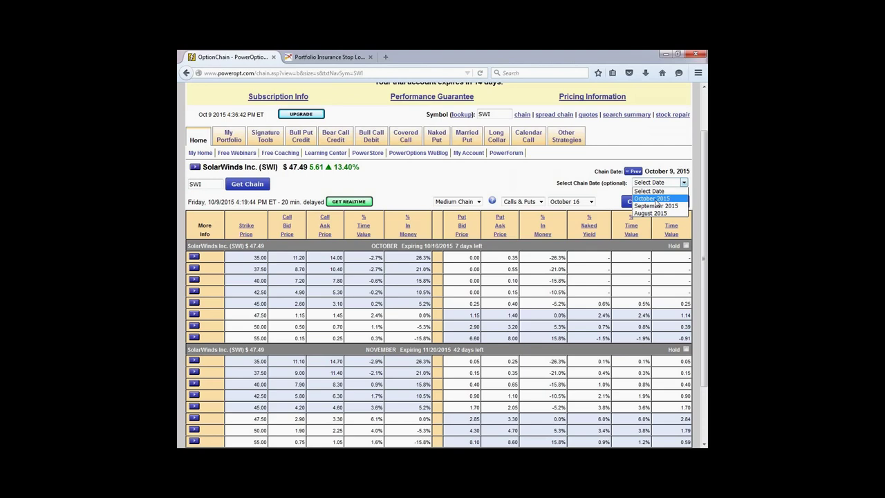
{"action": "left_click", "coordinate": [653, 199]}
{"action": "left_click", "coordinate": [684, 182]}
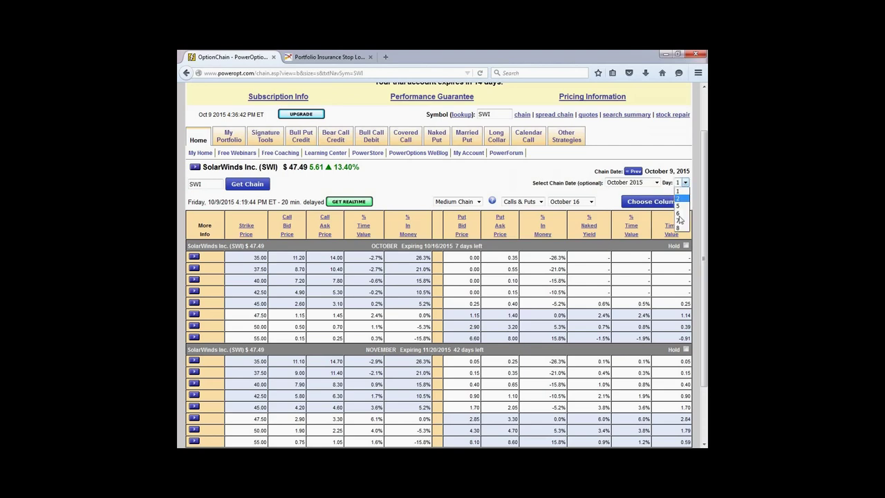
{"action": "left_click", "coordinate": [679, 212]}
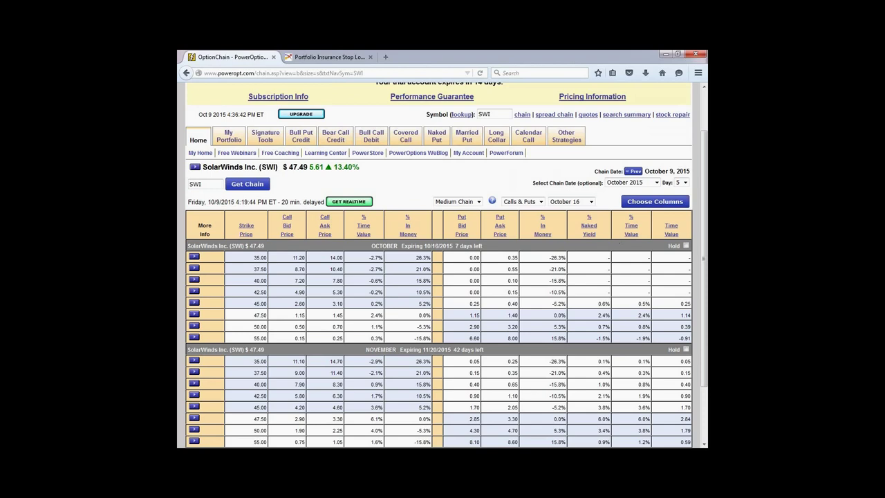
{"action": "left_click", "coordinate": [247, 184]}
- Highlight SWI's 41.34 price on the chain, then clear the highlight
{"action": "scroll", "coordinate": [442, 277], "scroll_direction": "down", "scroll_amount": 3}
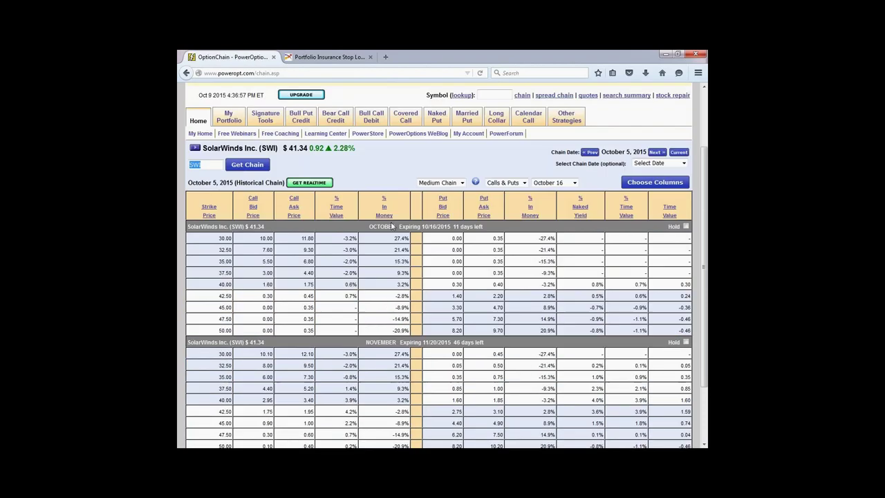
{"action": "left_click_drag", "start_coordinate": [289, 121], "coordinate": [308, 121]}
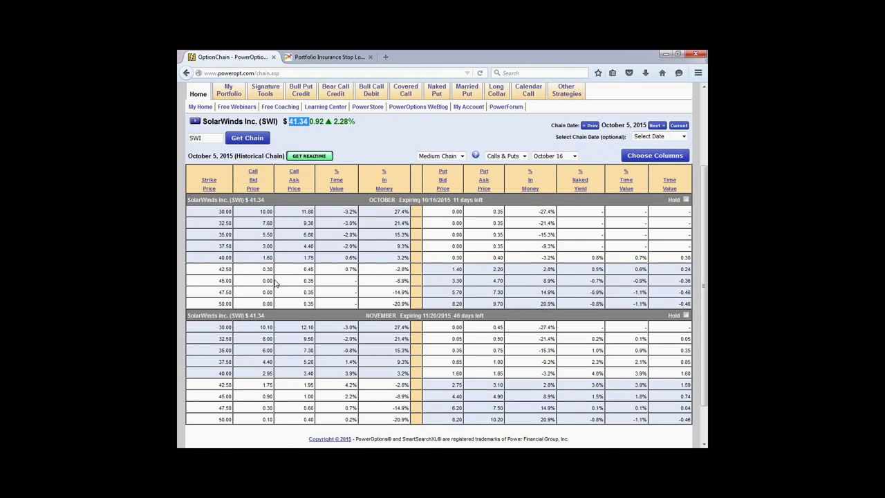
{"action": "left_click", "coordinate": [274, 283]}
{"action": "scroll", "coordinate": [319, 291], "scroll_direction": "up", "scroll_amount": 2}
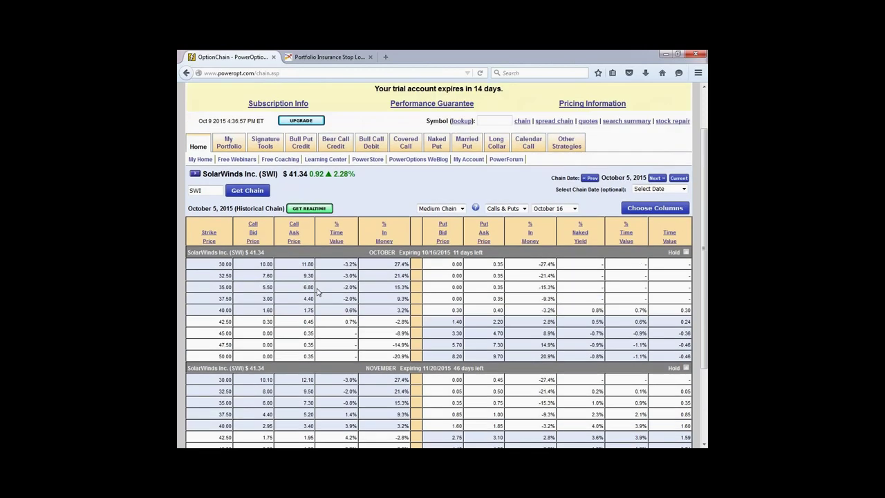
- Replace SWI with CALM in the chain symbol box and reload the chain
{"action": "left_click", "coordinate": [202, 190]}
{"action": "key", "text": "BackSpace"}
{"action": "key", "text": "BackSpace"}
{"action": "key", "text": "BackSpace"}
{"action": "type", "text": "CALM"}
{"action": "left_click", "coordinate": [249, 190]}
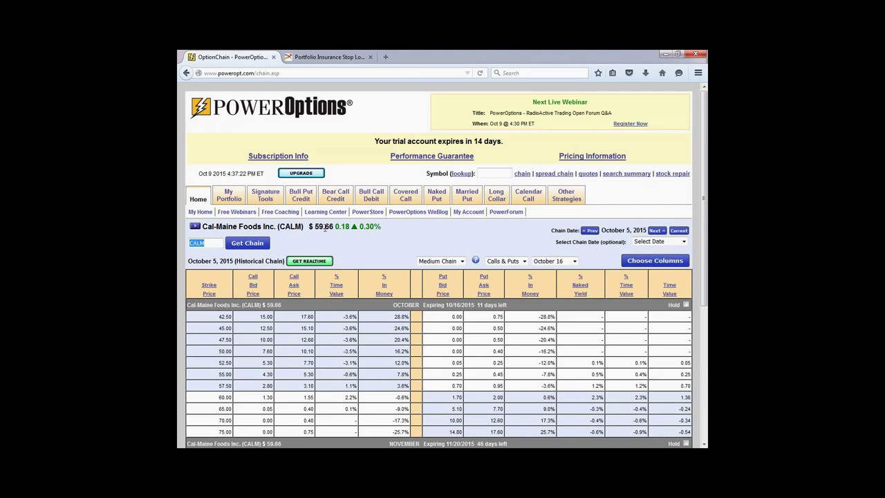
- Highlight CALM's 59.66 price, the October expiration and the 57.50 put bid/ask
{"action": "left_click_drag", "start_coordinate": [314, 227], "coordinate": [337, 228]}
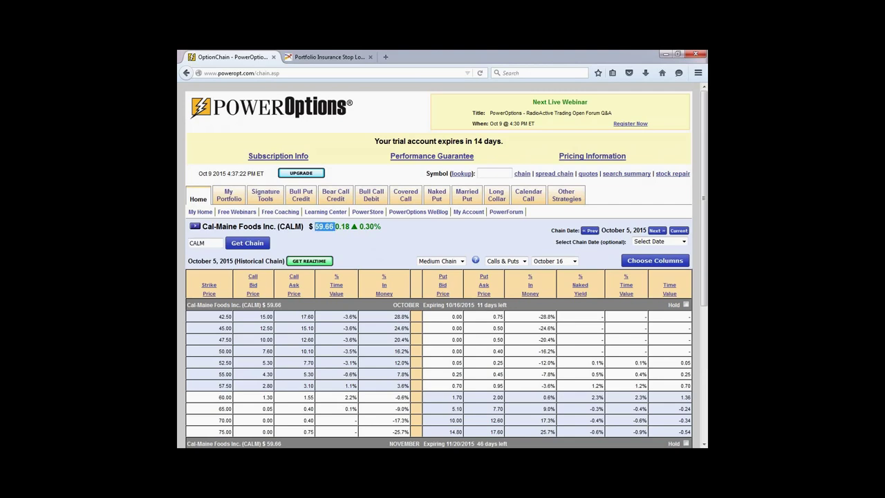
{"action": "left_click", "coordinate": [354, 248]}
{"action": "left_click_drag", "start_coordinate": [423, 304], "coordinate": [538, 306]}
{"action": "left_click", "coordinate": [538, 306]}
{"action": "scroll", "coordinate": [531, 309], "scroll_direction": "down", "scroll_amount": 2}
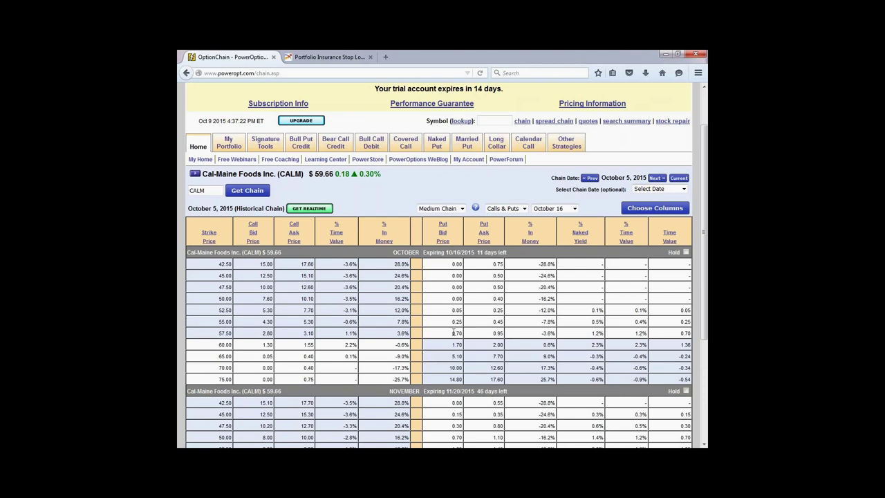
{"action": "left_click_drag", "start_coordinate": [453, 335], "coordinate": [505, 336]}
{"action": "left_click", "coordinate": [567, 144]}
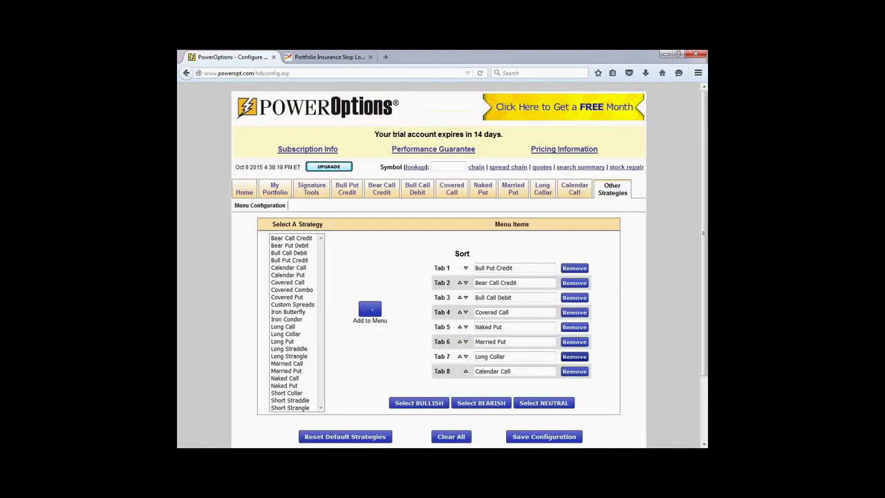
- Swap Long Collar in tab 7 for Custom Spreads, save the layout, and open the builder
{"action": "left_click", "coordinate": [573, 356]}
{"action": "left_click", "coordinate": [294, 304]}
{"action": "left_click", "coordinate": [548, 436]}
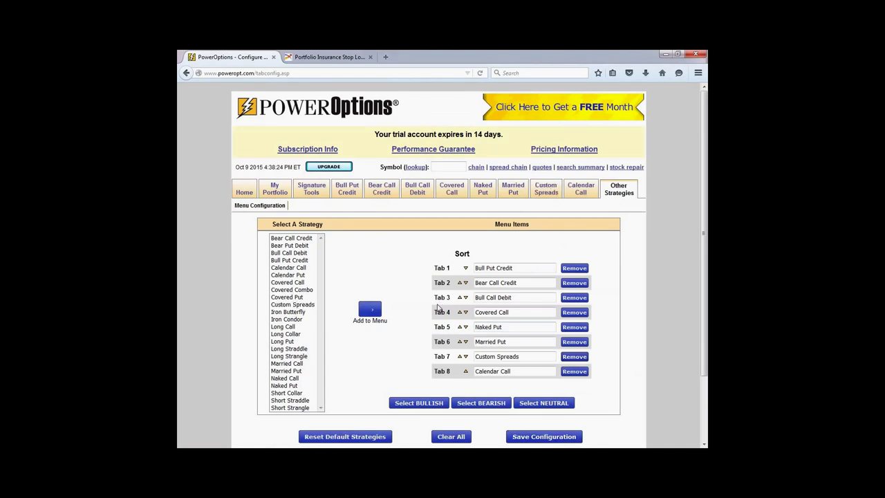
{"action": "left_click", "coordinate": [546, 189]}
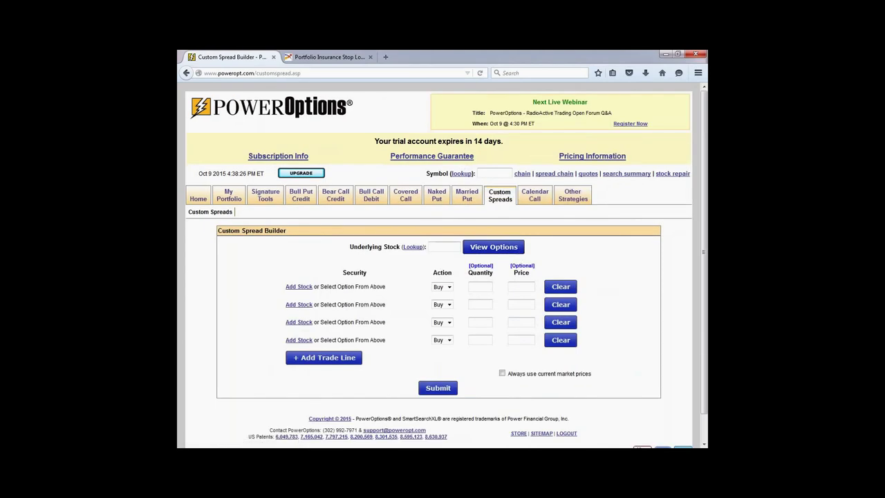
- Load CALM's October 16 2015 options and add the 57.50 and 52.50 puts as legs
{"action": "left_click", "coordinate": [446, 246]}
{"action": "type", "text": "CALM"}
{"action": "left_click", "coordinate": [483, 247]}
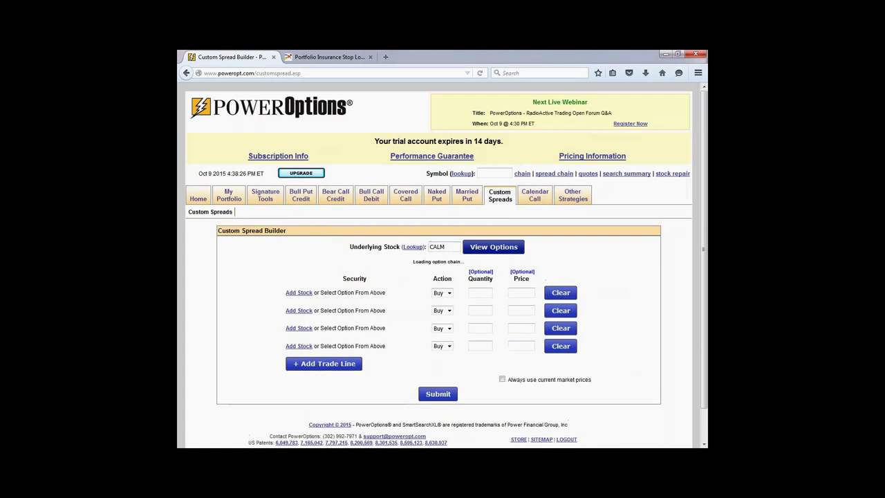
{"action": "left_click", "coordinate": [375, 277]}
{"action": "scroll", "coordinate": [416, 291], "scroll_direction": "down", "scroll_amount": 3}
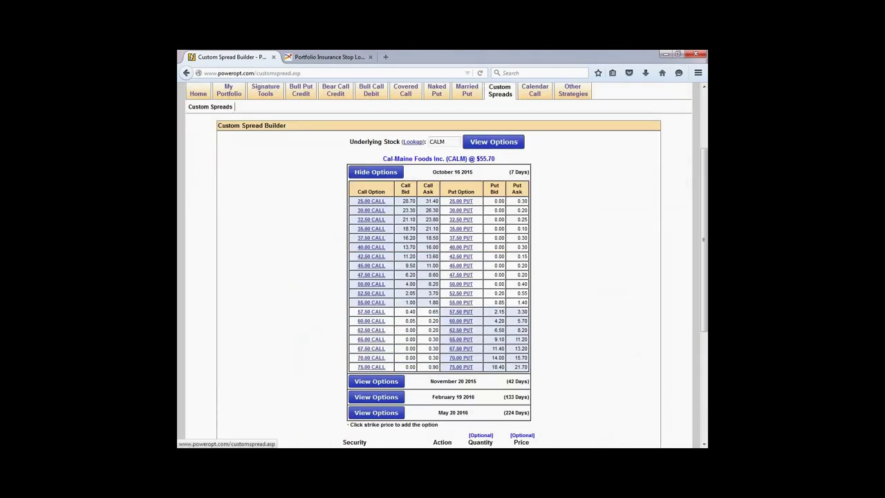
{"action": "left_click", "coordinate": [465, 312]}
{"action": "left_click", "coordinate": [458, 294]}
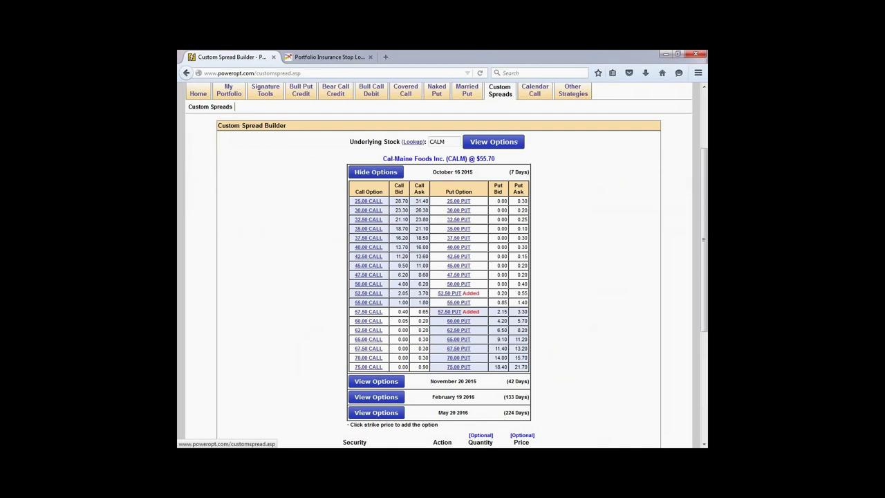
- Make the first leg a sell of 1 at 0.80 and submit the spread
{"action": "scroll", "coordinate": [501, 320], "scroll_direction": "down", "scroll_amount": 5}
{"action": "left_click", "coordinate": [446, 260]}
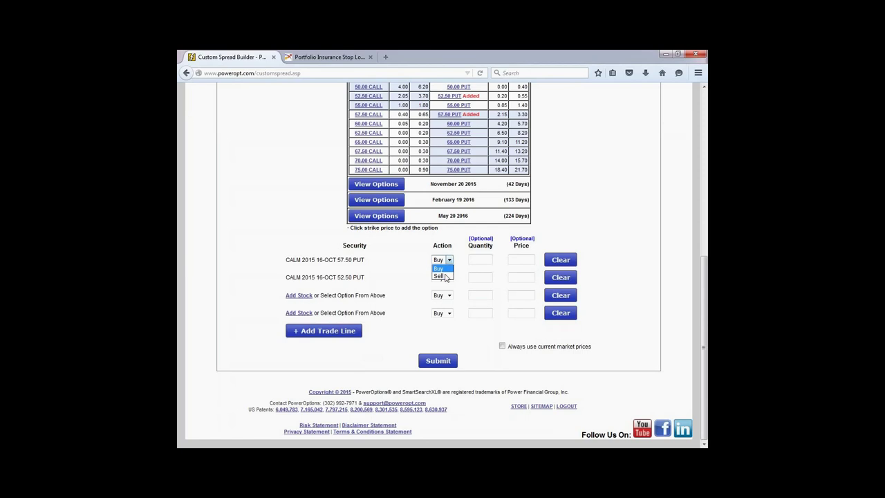
{"action": "left_click", "coordinate": [443, 275]}
{"action": "left_click", "coordinate": [479, 257]}
{"action": "type", "text": "10"}
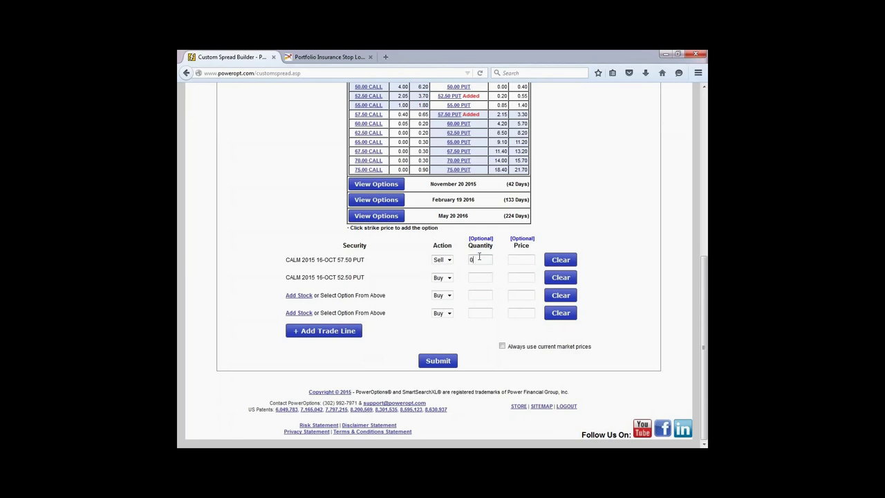
{"action": "key", "text": "BackSpace"}
{"action": "type", "text": "1"}
{"action": "left_click", "coordinate": [521, 259]}
{"action": "type", "text": "0.80"}
{"action": "left_click", "coordinate": [439, 362]}
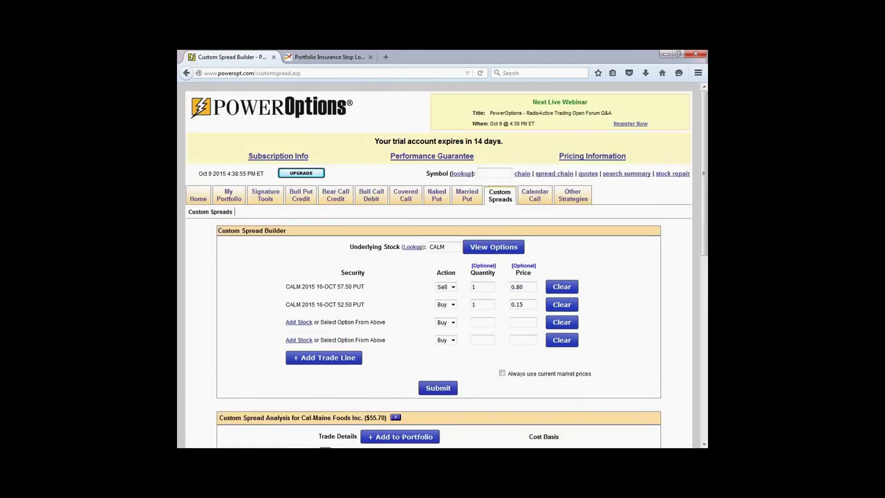
- Choose 10/16/2015 as the expected profit/loss date to recalculate the analysis
{"action": "scroll", "coordinate": [442, 277], "scroll_direction": "down", "scroll_amount": 5}
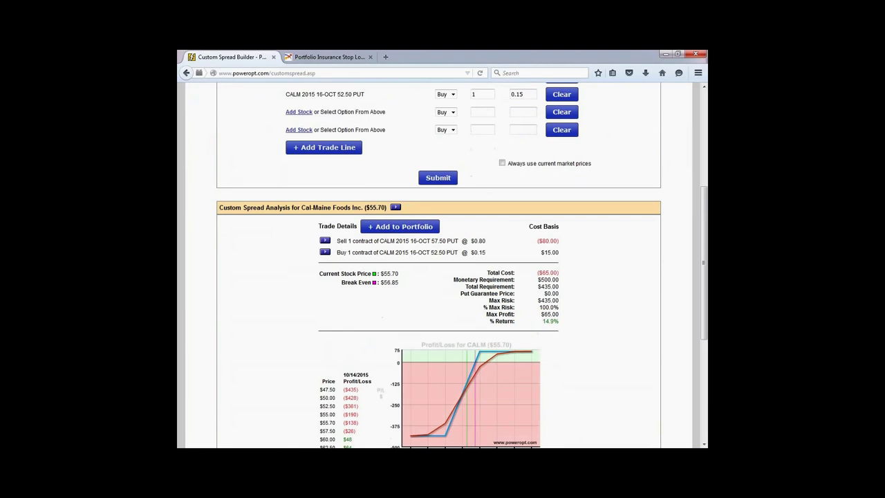
{"action": "scroll", "coordinate": [577, 343], "scroll_direction": "down", "scroll_amount": 1}
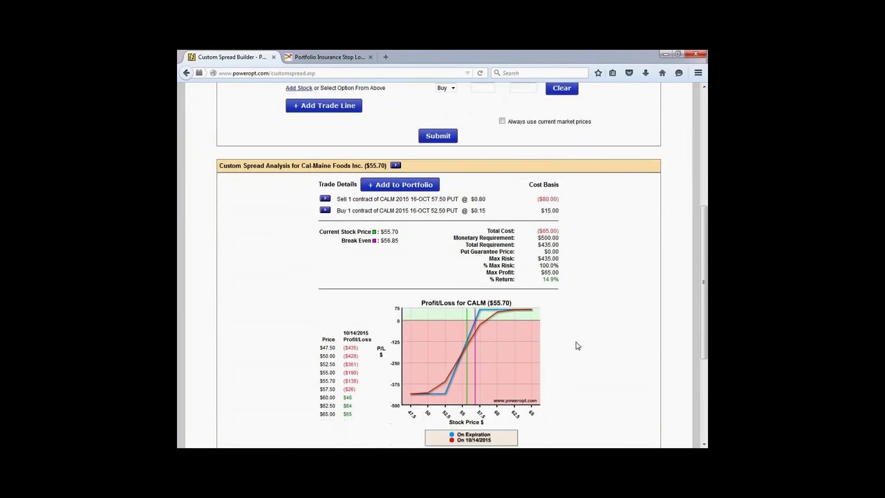
{"action": "scroll", "coordinate": [577, 345], "scroll_direction": "down", "scroll_amount": 3}
{"action": "scroll", "coordinate": [456, 391], "scroll_direction": "down", "scroll_amount": 1}
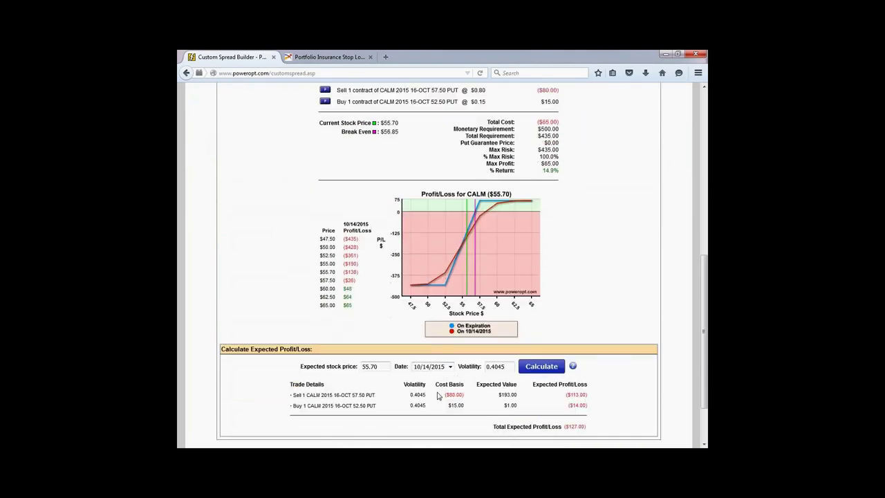
{"action": "scroll", "coordinate": [436, 394], "scroll_direction": "down", "scroll_amount": 1}
{"action": "left_click", "coordinate": [449, 359]}
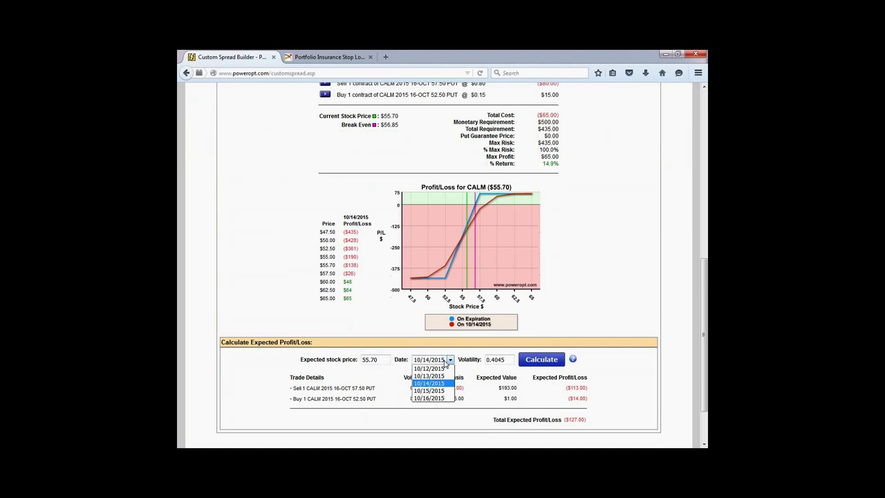
{"action": "left_click", "coordinate": [442, 399]}
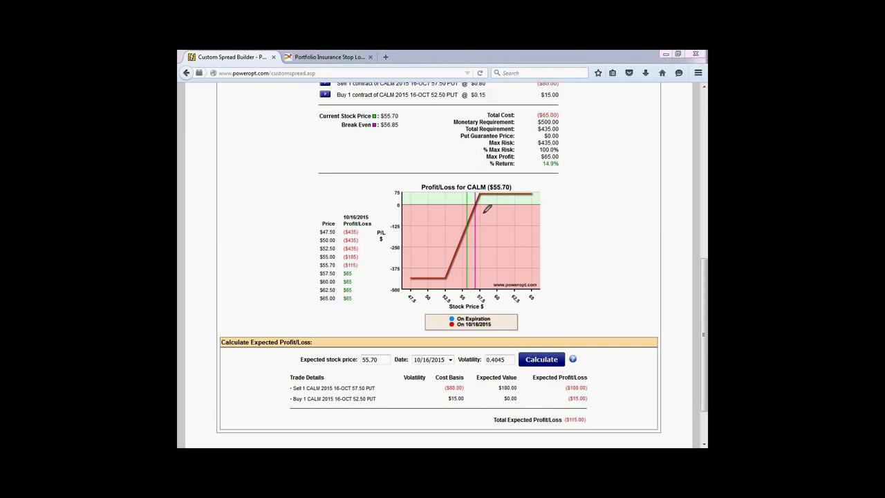
- Draw a line at 57.5 on the chart and write 57.5 and 58.10 notes beside it
{"action": "left_click_drag", "start_coordinate": [484, 181], "coordinate": [485, 302]}
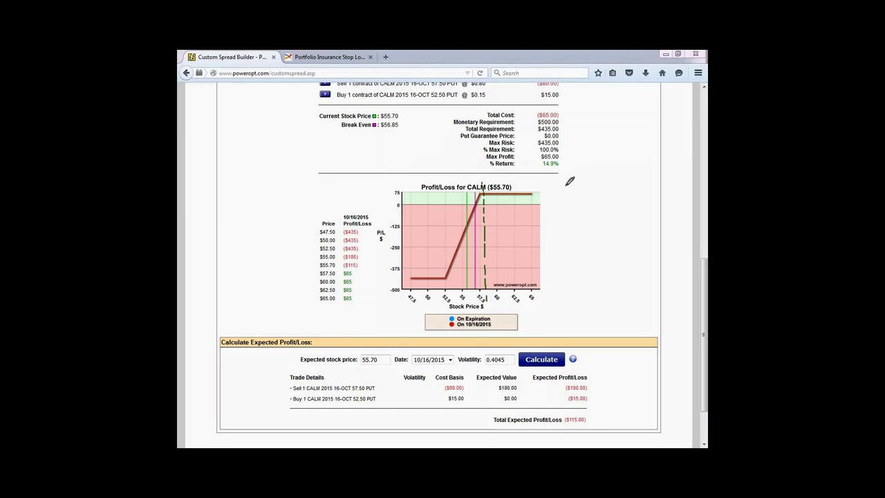
{"action": "left_click_drag", "start_coordinate": [559, 185], "coordinate": [556, 203]}
{"action": "mouse_move", "coordinate": [559, 185]}
{"action": "left_mouse_down"}
{"action": "mouse_move", "coordinate": [580, 188]}
{"action": "mouse_move", "coordinate": [577, 203]}
{"action": "mouse_move", "coordinate": [598, 184]}
{"action": "mouse_move", "coordinate": [602, 201]}
{"action": "mouse_move", "coordinate": [600, 186]}
{"action": "left_mouse_up"}
{"action": "left_click", "coordinate": [583, 200]}
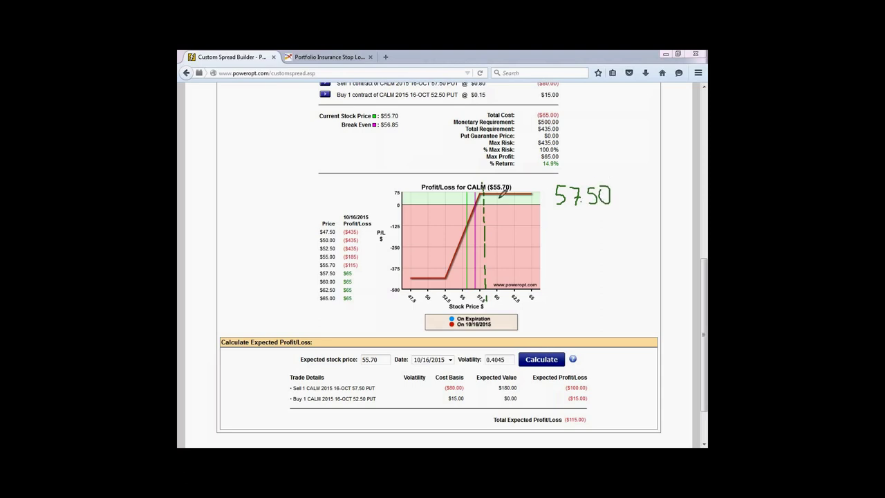
{"action": "mouse_move", "coordinate": [488, 185]}
{"action": "left_mouse_down"}
{"action": "mouse_move", "coordinate": [481, 203]}
{"action": "mouse_move", "coordinate": [486, 185]}
{"action": "left_mouse_up"}
{"action": "mouse_move", "coordinate": [611, 216]}
{"action": "left_mouse_down"}
{"action": "mouse_move", "coordinate": [603, 232]}
{"action": "mouse_move", "coordinate": [610, 218]}
{"action": "mouse_move", "coordinate": [629, 231]}
{"action": "mouse_move", "coordinate": [639, 221]}
{"action": "left_mouse_up"}
{"action": "left_click", "coordinate": [625, 232]}
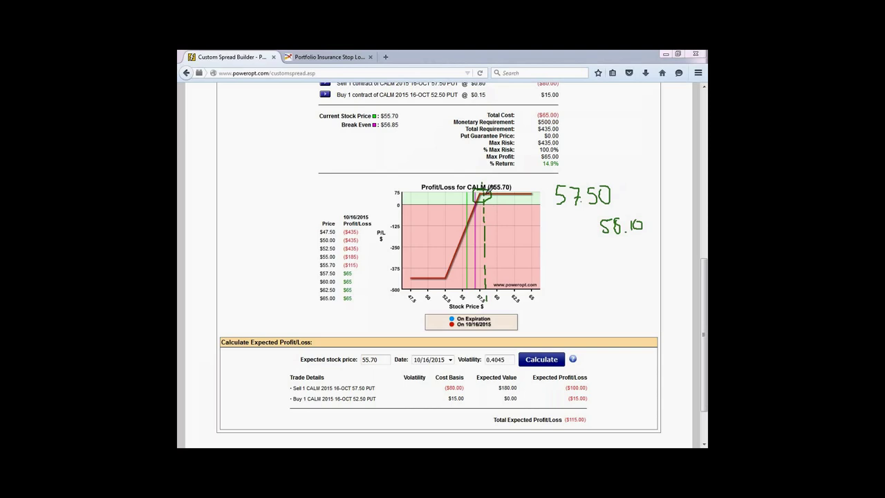
{"action": "mouse_move", "coordinate": [491, 199]}
{"action": "left_mouse_down"}
{"action": "mouse_move", "coordinate": [483, 216]}
{"action": "mouse_move", "coordinate": [458, 228]}
{"action": "mouse_move", "coordinate": [477, 220]}
{"action": "left_mouse_up"}
{"action": "mouse_move", "coordinate": [440, 272]}
{"action": "left_mouse_down"}
{"action": "mouse_move", "coordinate": [457, 278]}
{"action": "mouse_move", "coordinate": [438, 280]}
{"action": "left_mouse_up"}
- Label the peak 57.50, circle Max Profit $65.00, and write 100 − 56.85
{"action": "left_click_drag", "start_coordinate": [479, 180], "coordinate": [549, 176]}
{"action": "left_click", "coordinate": [536, 181]}
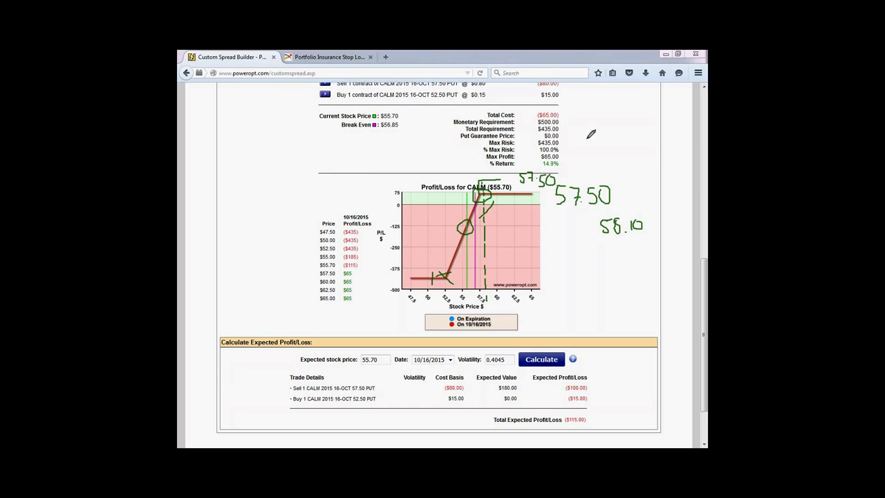
{"action": "mouse_move", "coordinate": [586, 138]}
{"action": "left_mouse_down"}
{"action": "mouse_move", "coordinate": [586, 153]}
{"action": "mouse_move", "coordinate": [595, 141]}
{"action": "mouse_move", "coordinate": [624, 146]}
{"action": "left_mouse_up"}
{"action": "mouse_move", "coordinate": [561, 147]}
{"action": "left_mouse_down"}
{"action": "mouse_move", "coordinate": [537, 149]}
{"action": "mouse_move", "coordinate": [542, 159]}
{"action": "mouse_move", "coordinate": [566, 148]}
{"action": "left_mouse_up"}
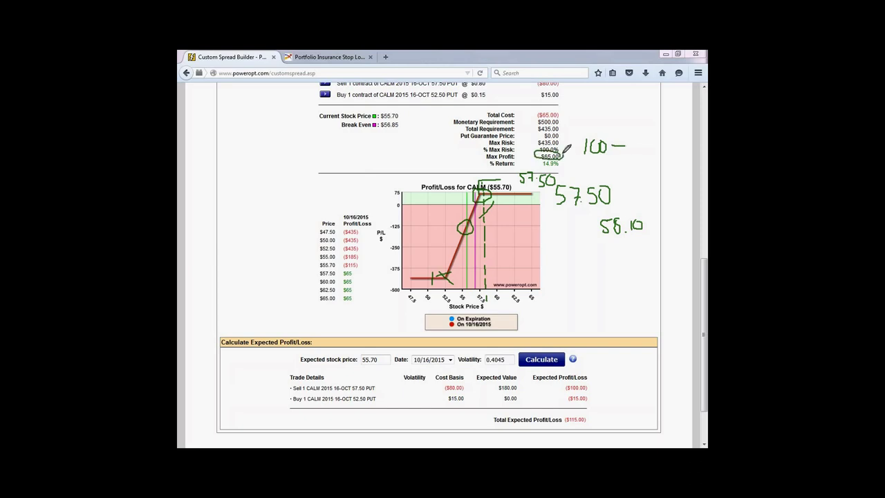
{"action": "mouse_move", "coordinate": [644, 137]}
{"action": "left_mouse_down"}
{"action": "mouse_move", "coordinate": [632, 140]}
{"action": "mouse_move", "coordinate": [635, 147]}
{"action": "mouse_move", "coordinate": [647, 135]}
{"action": "mouse_move", "coordinate": [644, 154]}
{"action": "mouse_move", "coordinate": [662, 139]}
{"action": "mouse_move", "coordinate": [666, 156]}
{"action": "left_mouse_up"}
{"action": "left_click", "coordinate": [654, 152]}
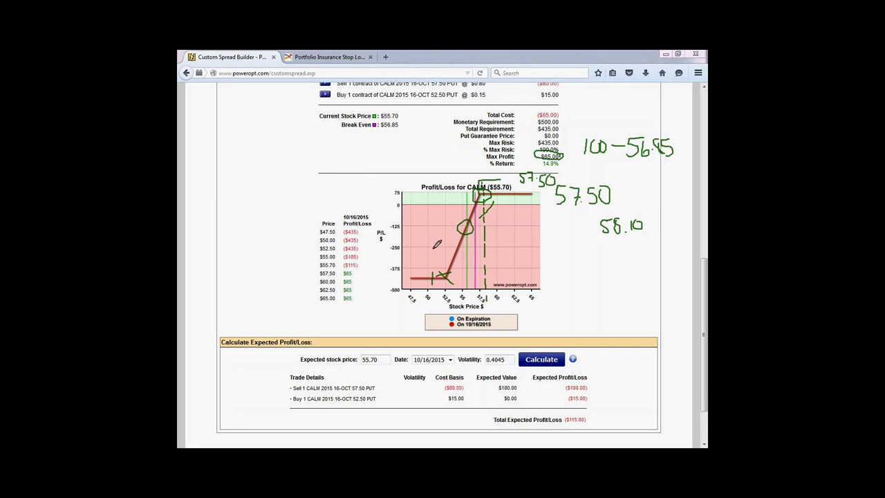
{"action": "mouse_move", "coordinate": [452, 273]}
{"action": "left_mouse_down"}
{"action": "mouse_move", "coordinate": [486, 207]}
{"action": "mouse_move", "coordinate": [458, 207]}
{"action": "mouse_move", "coordinate": [466, 254]}
{"action": "mouse_move", "coordinate": [485, 184]}
{"action": "left_mouse_up"}
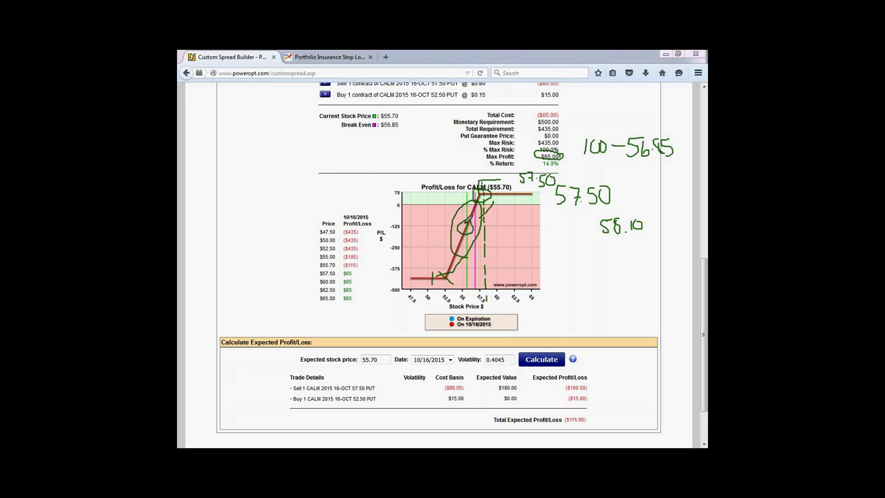
{"action": "mouse_move", "coordinate": [472, 222]}
{"action": "left_mouse_down"}
{"action": "mouse_move", "coordinate": [458, 233]}
{"action": "mouse_move", "coordinate": [471, 232]}
{"action": "left_mouse_up"}
- Erase all handwritten chart notes and scroll back up to the builder
{"action": "key", "text": "Escape"}
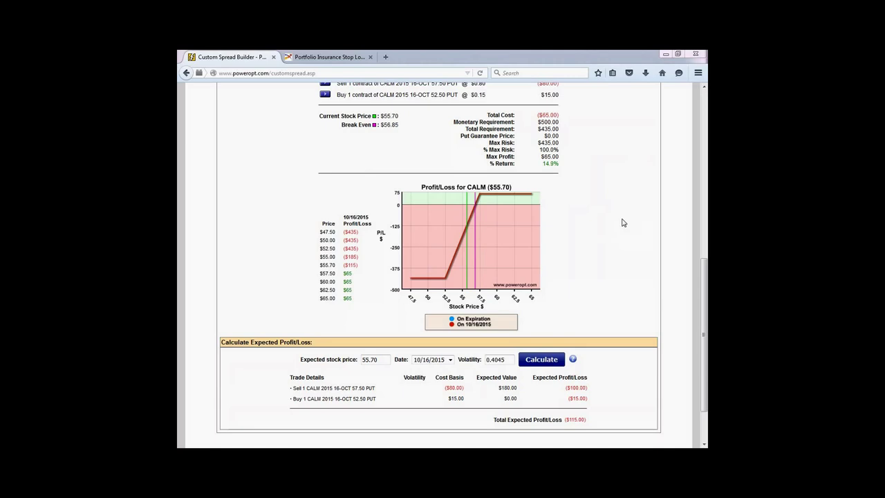
{"action": "scroll", "coordinate": [615, 246], "scroll_direction": "up", "scroll_amount": 3}
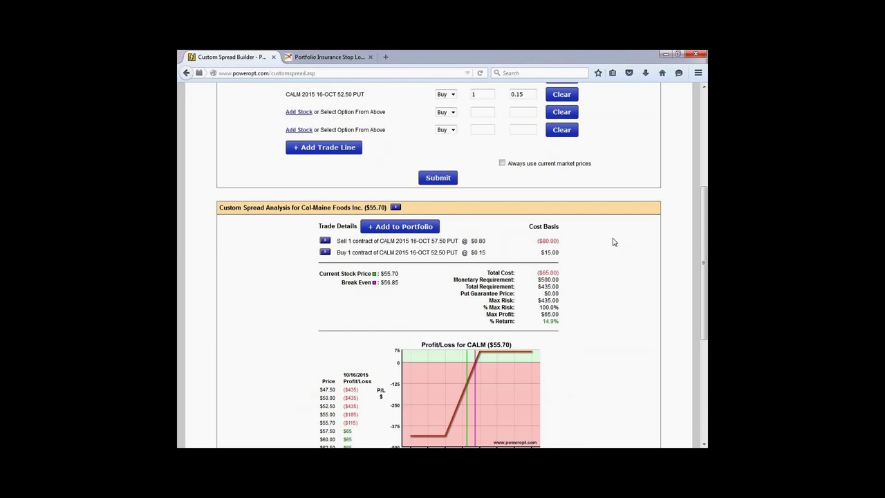
{"action": "scroll", "coordinate": [615, 245], "scroll_direction": "up", "scroll_amount": 2}
- Clear the two put legs and add CALM's Oct 16 2015 55.00 and 60.00 calls
{"action": "left_click", "coordinate": [571, 200]}
{"action": "left_click", "coordinate": [562, 181]}
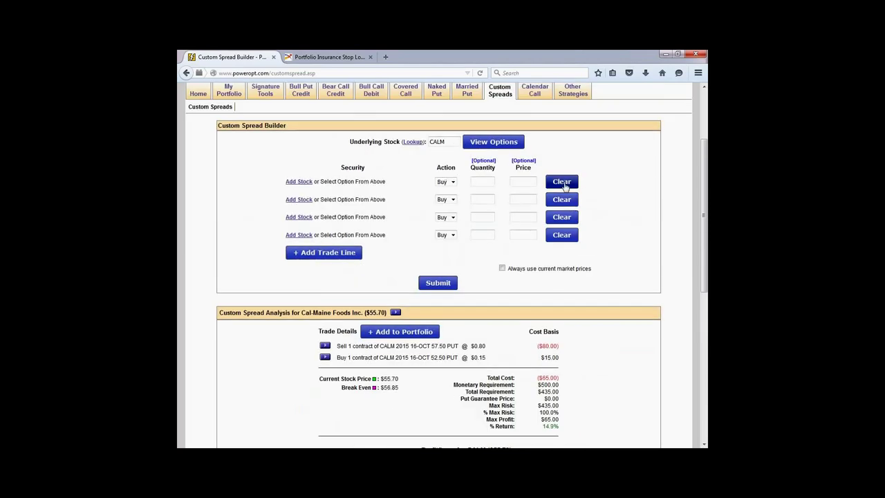
{"action": "left_click", "coordinate": [491, 143]}
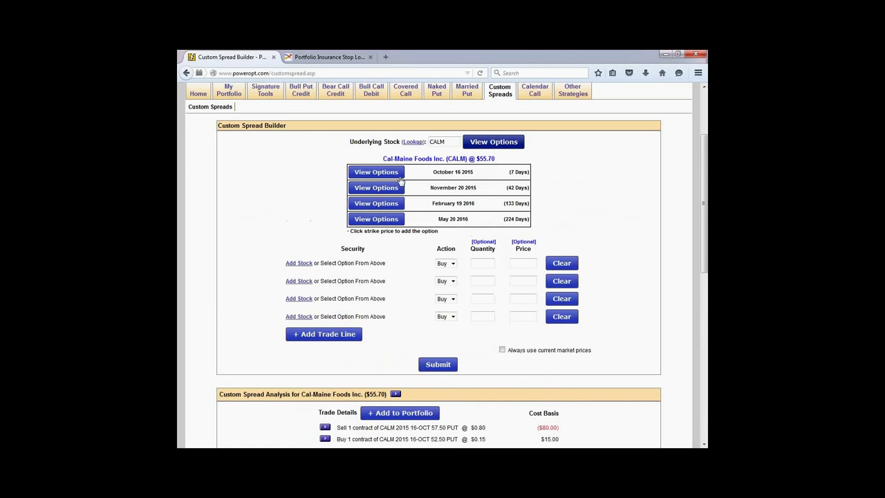
{"action": "left_click", "coordinate": [377, 172]}
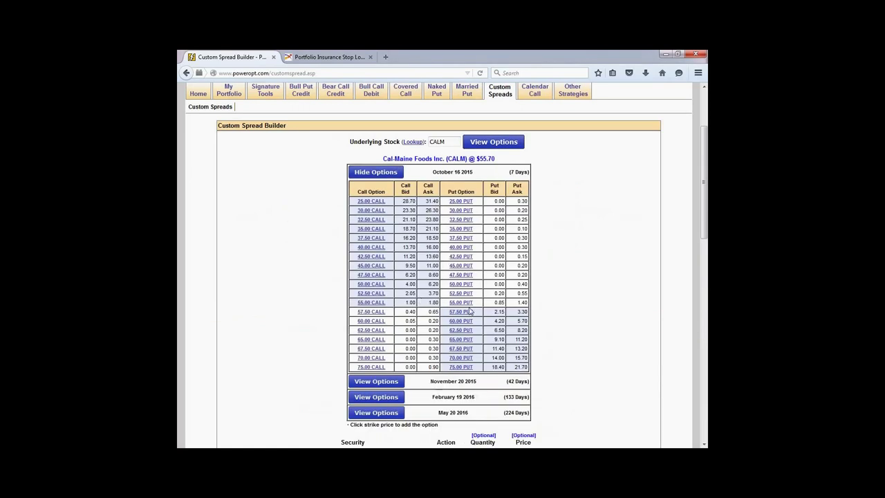
{"action": "left_click", "coordinate": [368, 302]}
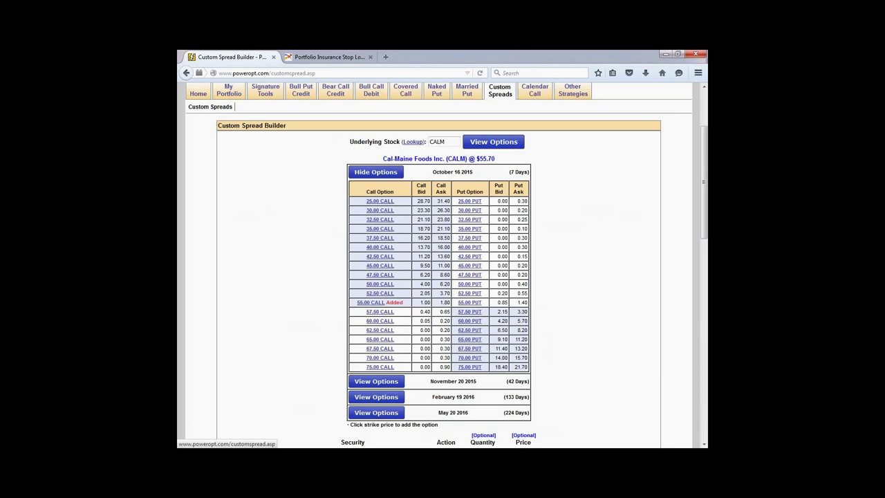
{"action": "left_click", "coordinate": [379, 320]}
- Sell 1 at 0.80 on the first leg, buy 1 at 0.15 on the second, and submit
{"action": "scroll", "coordinate": [387, 325], "scroll_direction": "down", "scroll_amount": 4}
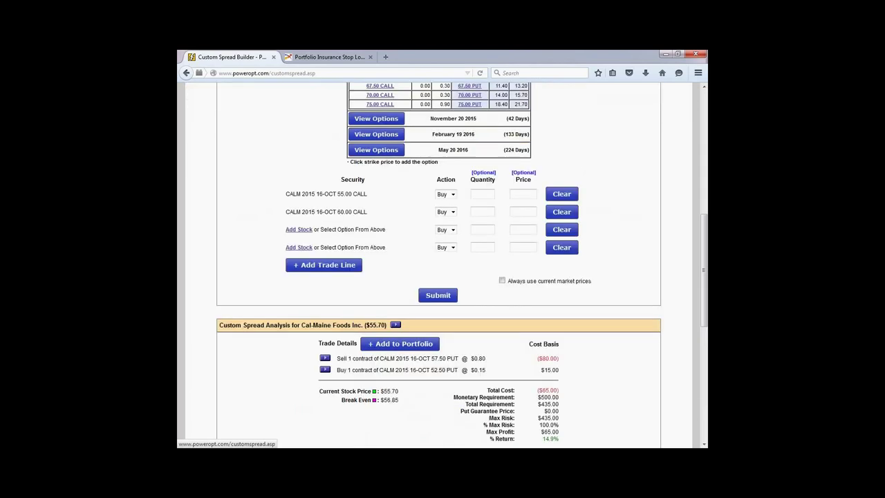
{"action": "scroll", "coordinate": [442, 277], "scroll_direction": "down", "scroll_amount": 2}
{"action": "scroll", "coordinate": [442, 277], "scroll_direction": "up", "scroll_amount": 3}
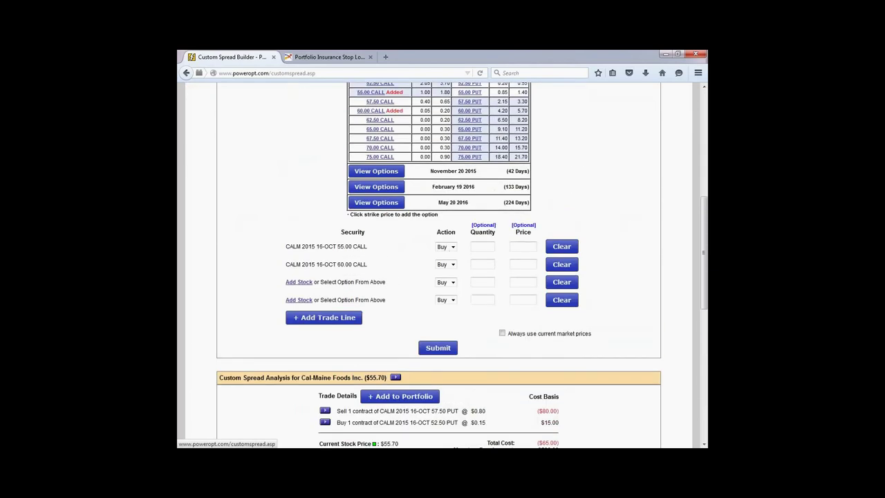
{"action": "left_click", "coordinate": [446, 246]}
{"action": "left_click", "coordinate": [442, 264]}
{"action": "type", "text": "1"}
{"action": "left_click", "coordinate": [532, 245]}
{"action": "type", "text": "0.80"}
{"action": "left_click", "coordinate": [475, 266]}
{"action": "type", "text": "1"}
{"action": "left_click", "coordinate": [526, 264]}
{"action": "type", "text": "0.15"}
{"action": "key", "text": "Return"}
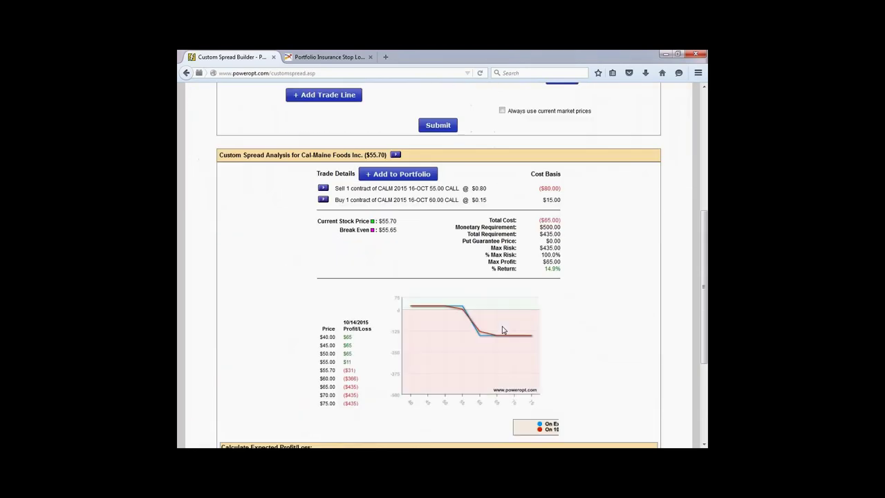
{"action": "scroll", "coordinate": [502, 331], "scroll_direction": "down", "scroll_amount": 1}
{"action": "mouse_move", "coordinate": [462, 249]}
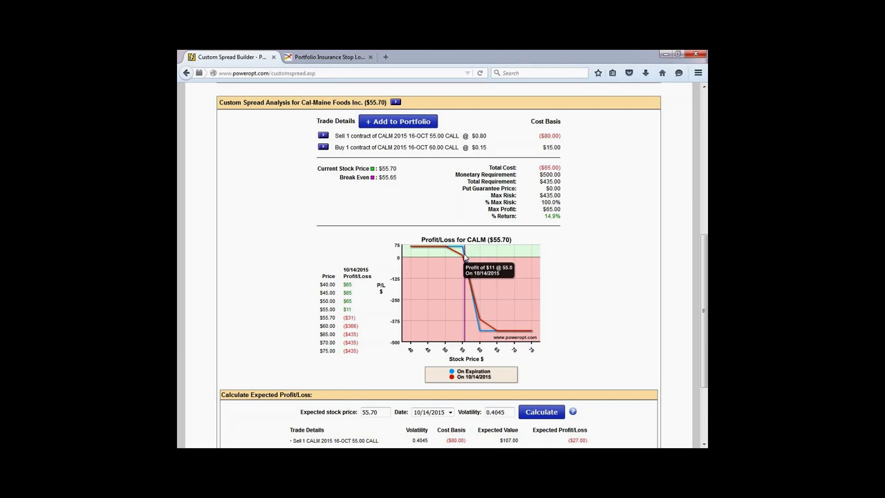
{"action": "scroll", "coordinate": [473, 371], "scroll_direction": "down", "scroll_amount": 1}
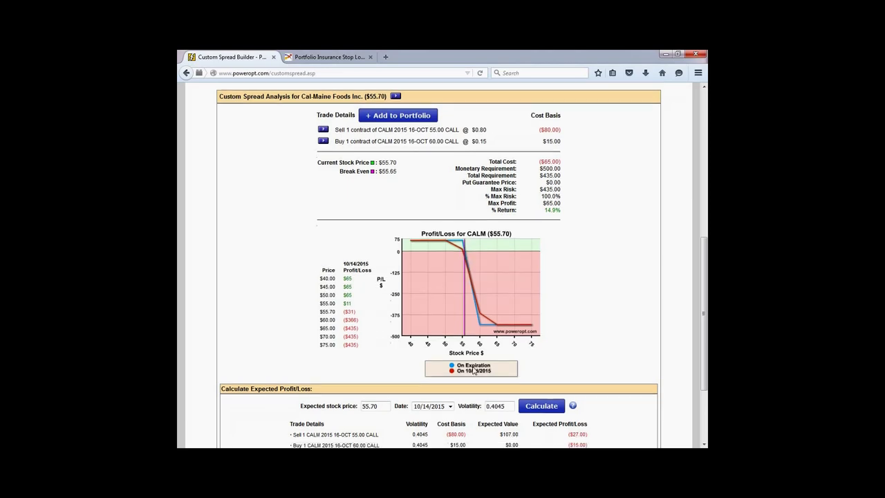
{"action": "scroll", "coordinate": [473, 371], "scroll_direction": "down", "scroll_amount": 1}
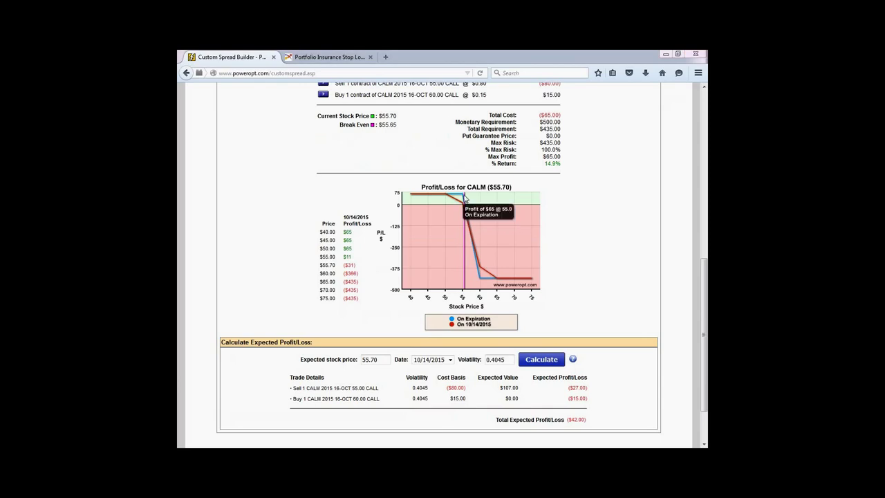
{"action": "mouse_move", "coordinate": [463, 198]}
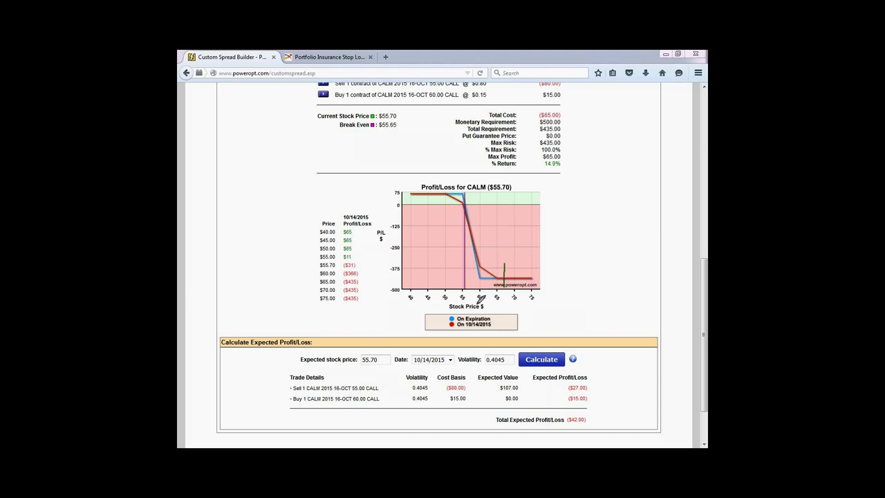
- Circle the chart's upper and lower bends and link them to the margin notes
{"action": "mouse_move", "coordinate": [469, 185]}
{"action": "left_mouse_down"}
{"action": "mouse_move", "coordinate": [463, 202]}
{"action": "mouse_move", "coordinate": [476, 184]}
{"action": "left_mouse_up"}
{"action": "left_click_drag", "start_coordinate": [471, 229], "coordinate": [464, 238]}
{"action": "mouse_move", "coordinate": [489, 271]}
{"action": "left_mouse_down"}
{"action": "mouse_move", "coordinate": [478, 266]}
{"action": "mouse_move", "coordinate": [481, 279]}
{"action": "left_mouse_up"}
{"action": "mouse_move", "coordinate": [487, 274]}
{"action": "left_mouse_down"}
{"action": "mouse_move", "coordinate": [513, 236]}
{"action": "mouse_move", "coordinate": [467, 197]}
{"action": "left_mouse_up"}
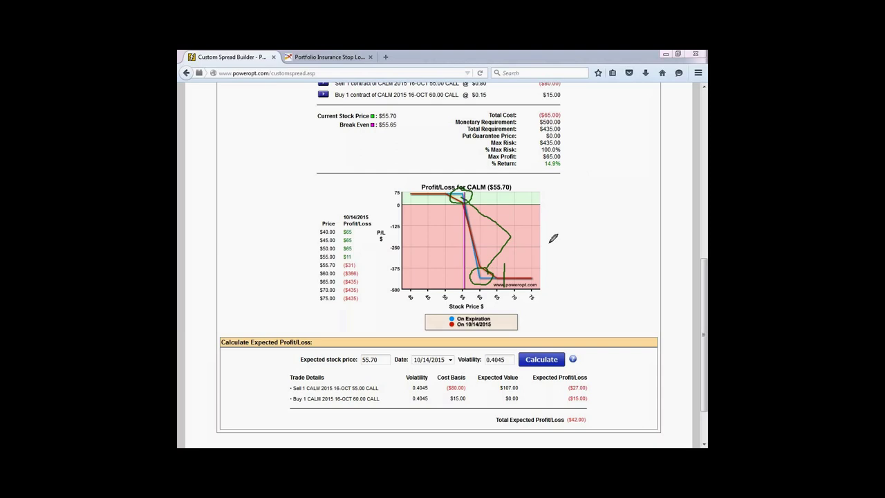
- Write the -5.00 strike width beside the chart
{"action": "mouse_move", "coordinate": [576, 188]}
{"action": "left_mouse_down"}
{"action": "mouse_move", "coordinate": [557, 188]}
{"action": "mouse_move", "coordinate": [571, 213]}
{"action": "mouse_move", "coordinate": [596, 194]}
{"action": "mouse_move", "coordinate": [603, 206]}
{"action": "mouse_move", "coordinate": [611, 192]}
{"action": "left_mouse_up"}
{"action": "left_click", "coordinate": [572, 210]}
{"action": "left_click_drag", "start_coordinate": [535, 199], "coordinate": [551, 199]}
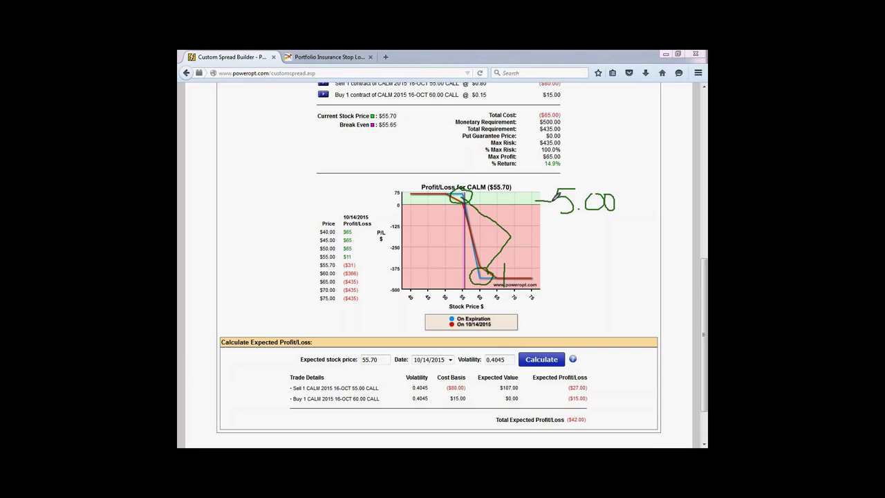
{"action": "left_click", "coordinate": [580, 234]}
- Subtract the .65 credit, write the negative result, and circle the flat max-profit line
{"action": "mouse_move", "coordinate": [596, 220]}
{"action": "left_mouse_down"}
{"action": "mouse_move", "coordinate": [598, 232]}
{"action": "mouse_move", "coordinate": [592, 229]}
{"action": "mouse_move", "coordinate": [604, 236]}
{"action": "left_mouse_up"}
{"action": "left_click_drag", "start_coordinate": [552, 254], "coordinate": [633, 255]}
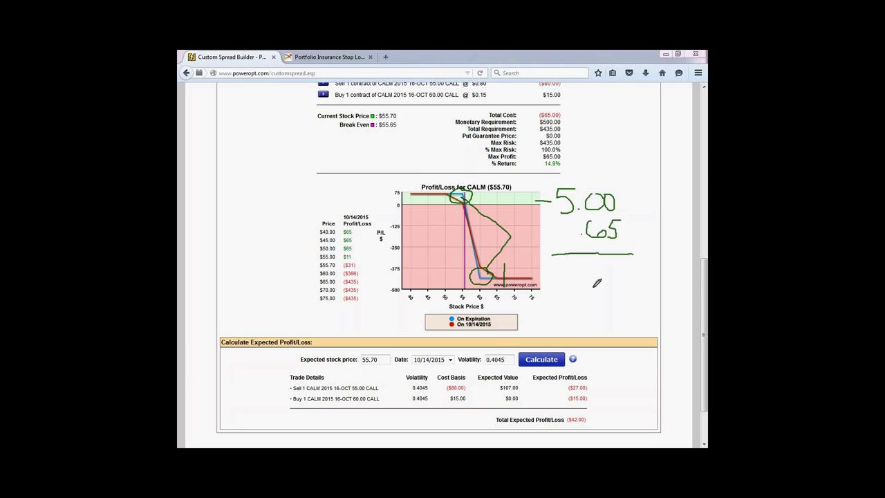
{"action": "mouse_move", "coordinate": [578, 258]}
{"action": "left_mouse_down"}
{"action": "mouse_move", "coordinate": [569, 271]}
{"action": "mouse_move", "coordinate": [595, 269]}
{"action": "mouse_move", "coordinate": [582, 281]}
{"action": "mouse_move", "coordinate": [598, 282]}
{"action": "mouse_move", "coordinate": [609, 264]}
{"action": "mouse_move", "coordinate": [600, 279]}
{"action": "left_mouse_up"}
{"action": "left_click", "coordinate": [588, 283]}
{"action": "left_click_drag", "start_coordinate": [545, 277], "coordinate": [557, 276]}
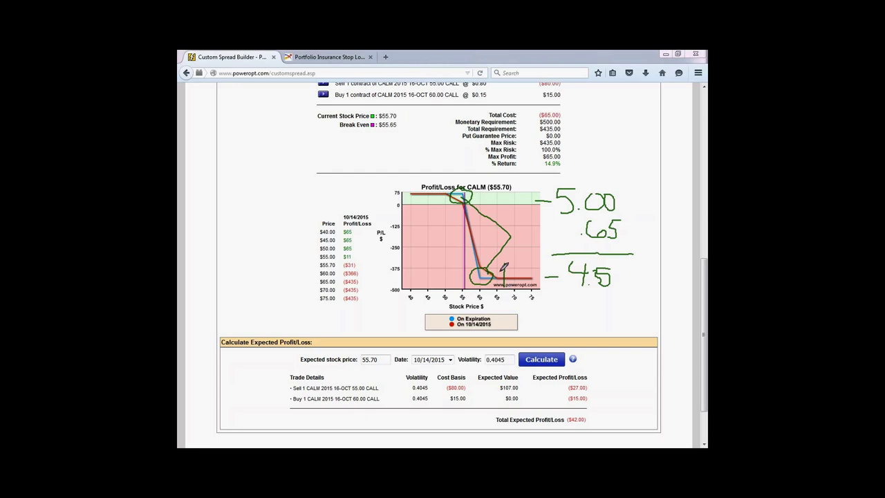
{"action": "mouse_move", "coordinate": [473, 191]}
{"action": "left_mouse_down"}
{"action": "mouse_move", "coordinate": [446, 207]}
{"action": "mouse_move", "coordinate": [478, 195]}
{"action": "left_mouse_up"}
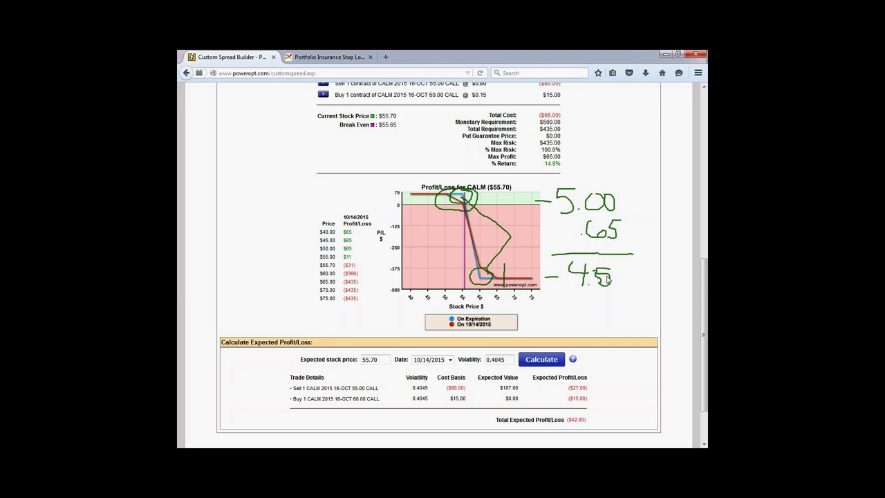
{"action": "scroll", "coordinate": [589, 271], "scroll_direction": "up", "scroll_amount": 4}
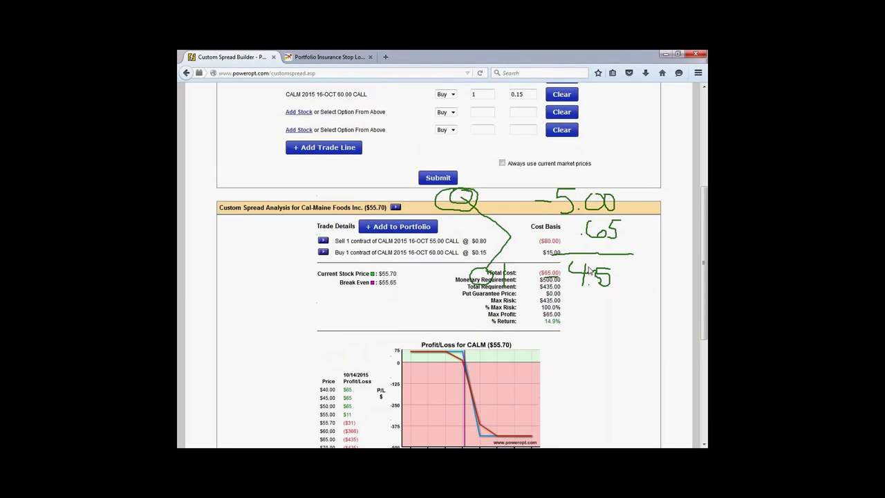
- Erase all handwritten chart notes and inspect the profit/loss curves
{"action": "key", "text": "Escape"}
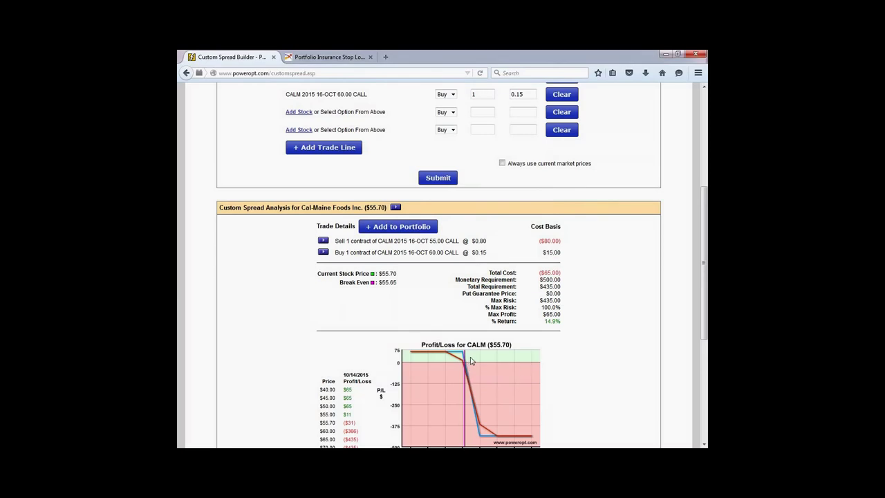
{"action": "scroll", "coordinate": [470, 373], "scroll_direction": "down", "scroll_amount": 3}
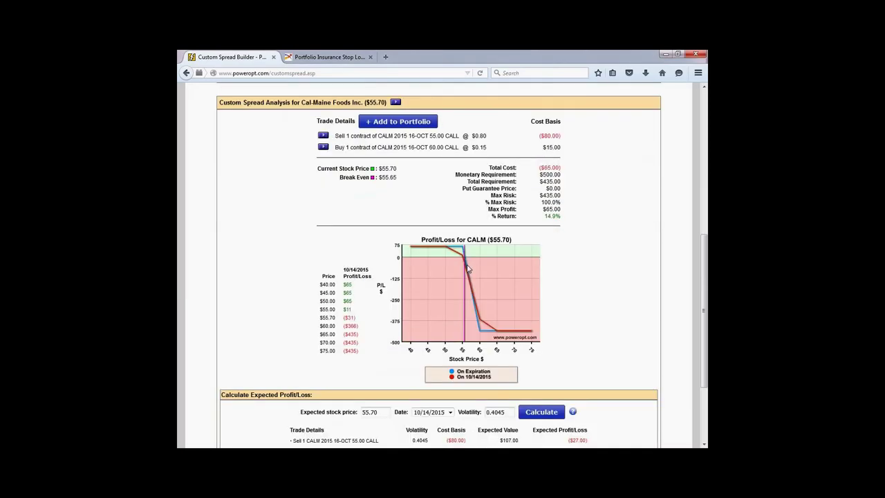
{"action": "mouse_move", "coordinate": [468, 271]}
{"action": "mouse_move", "coordinate": [463, 251]}
{"action": "mouse_move", "coordinate": [480, 331]}
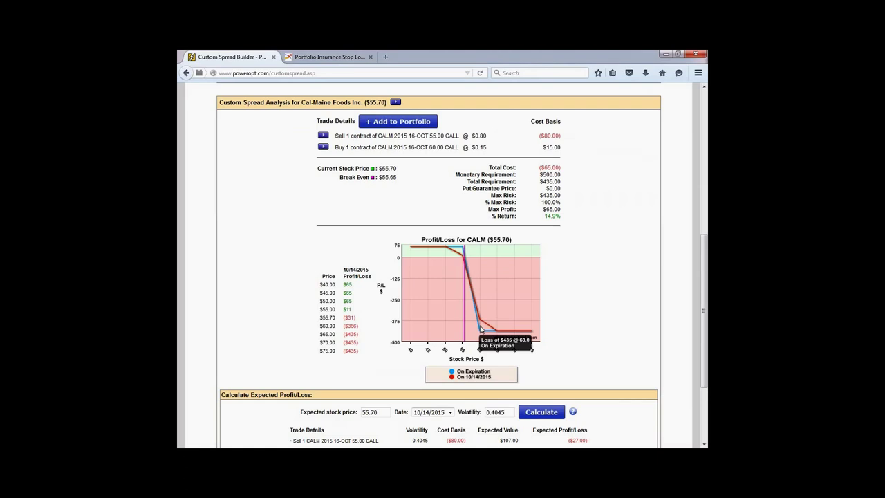
- Go to the Free Webinars library page
{"action": "scroll", "coordinate": [401, 191], "scroll_direction": "up", "scroll_amount": 5}
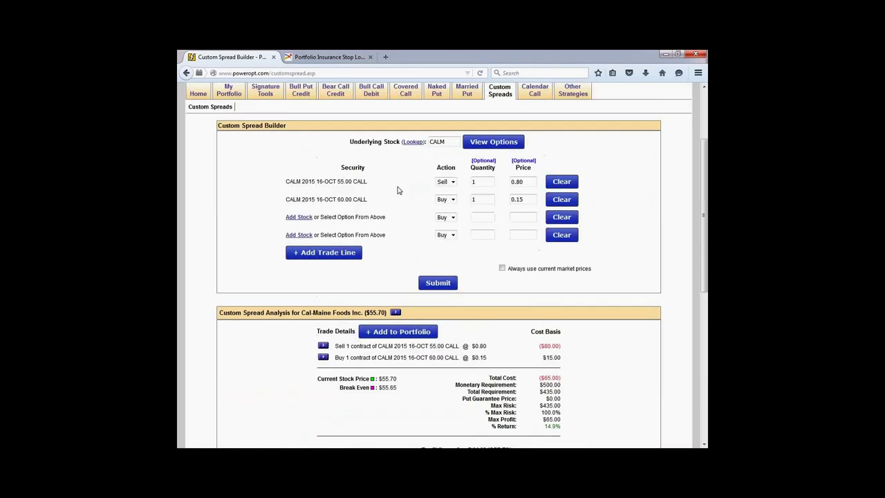
{"action": "scroll", "coordinate": [397, 190], "scroll_direction": "up", "scroll_amount": 3}
{"action": "left_click", "coordinate": [228, 211]}
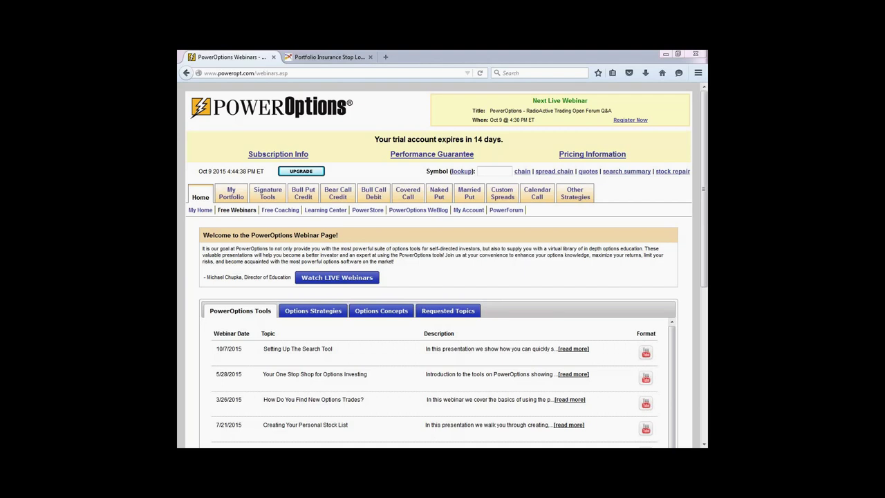
- Show and browse the Options Strategies webinar list
{"action": "scroll", "coordinate": [496, 287], "scroll_direction": "down", "scroll_amount": 2}
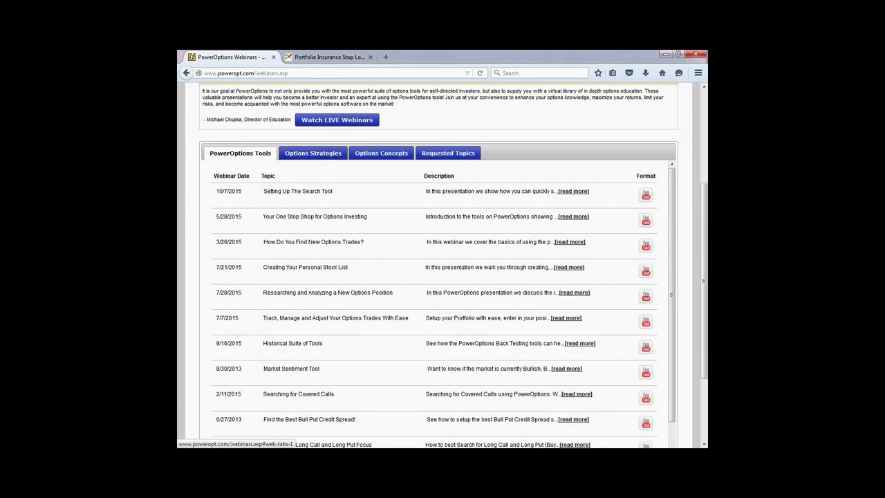
{"action": "scroll", "coordinate": [312, 158], "scroll_direction": "up", "scroll_amount": 1}
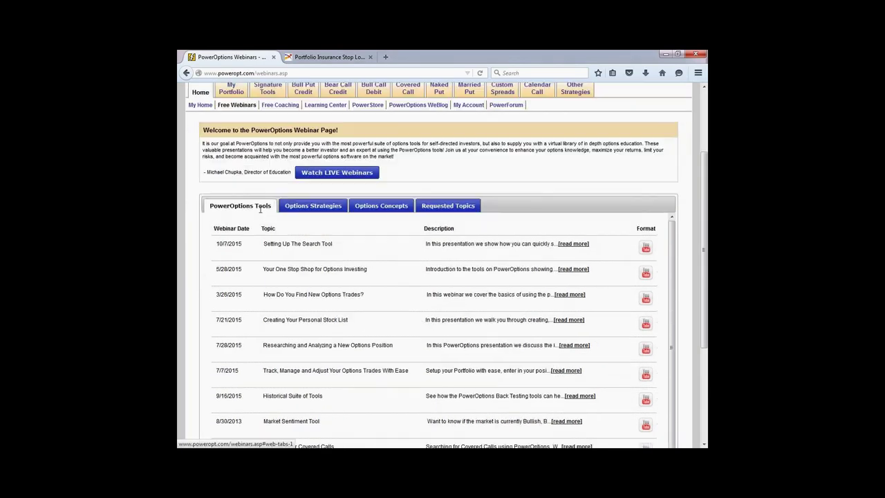
{"action": "left_click", "coordinate": [312, 205]}
{"action": "scroll", "coordinate": [360, 364], "scroll_direction": "down", "scroll_amount": 2}
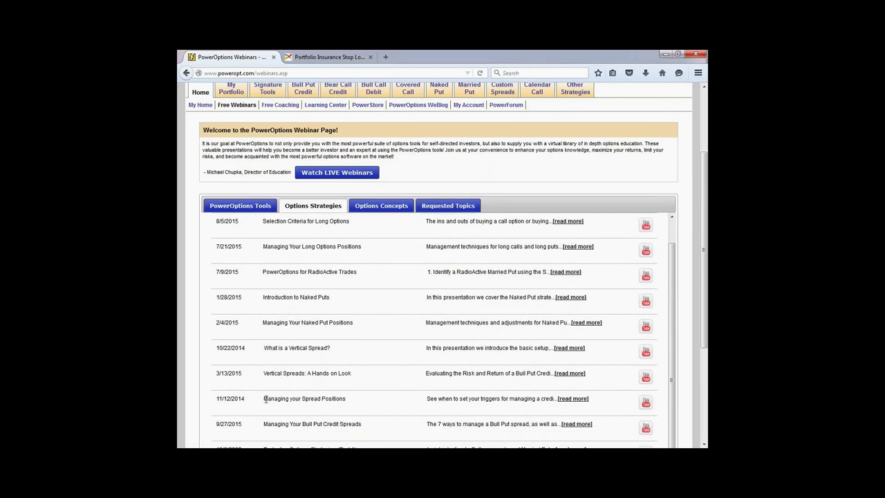
{"action": "left_click_drag", "start_coordinate": [265, 398], "coordinate": [368, 394]}
{"action": "scroll", "coordinate": [380, 385], "scroll_direction": "down", "scroll_amount": 2}
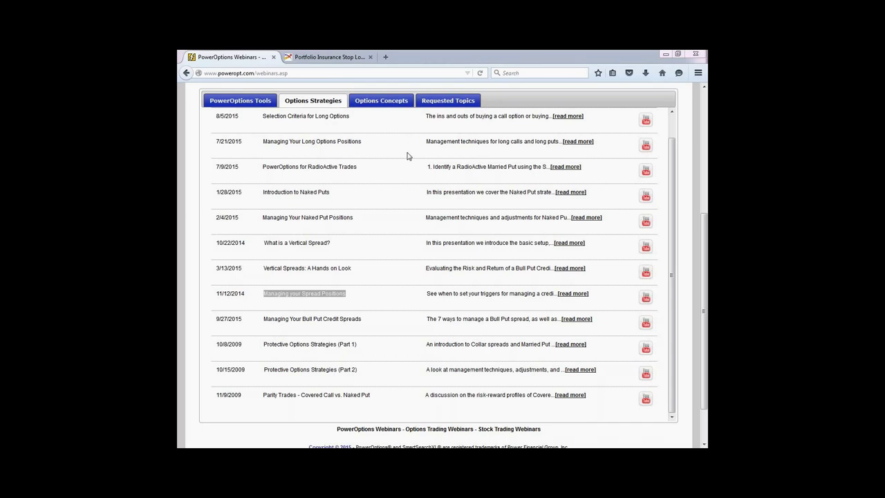
- Show the Requested Topics list, highlight the 5/20/2015 topic, and return to the top
{"action": "left_click", "coordinate": [448, 101]}
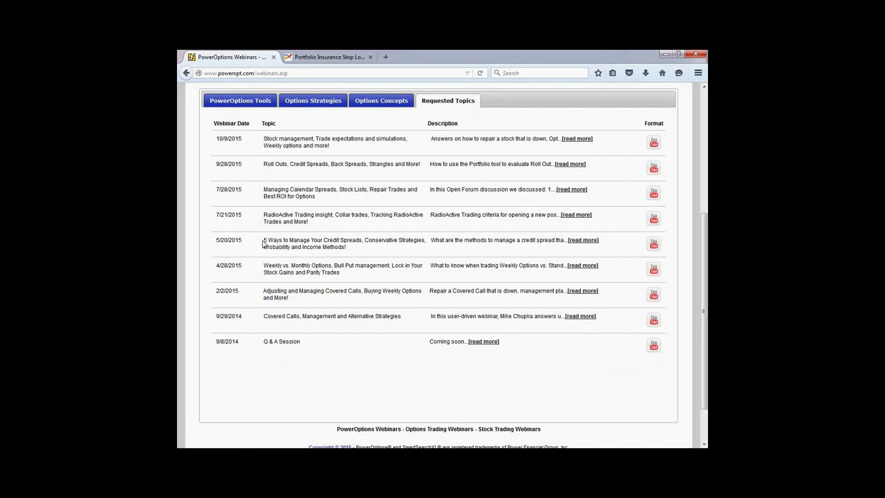
{"action": "left_click_drag", "start_coordinate": [265, 244], "coordinate": [376, 237]}
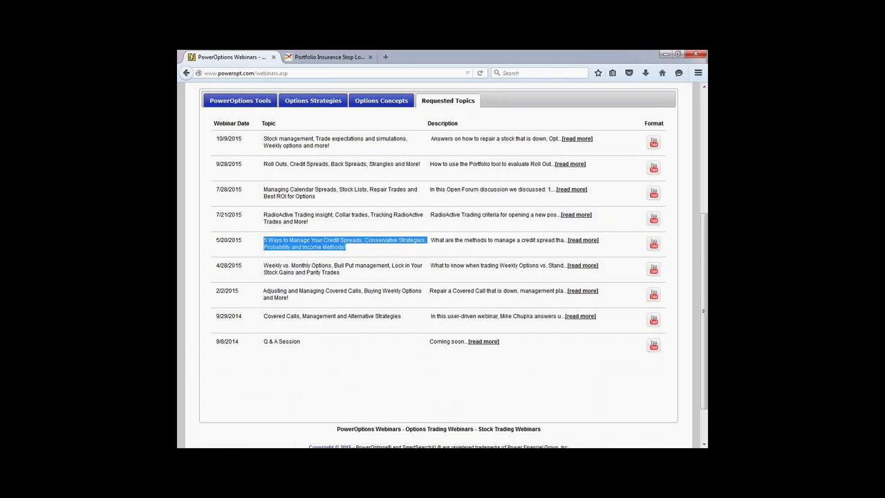
{"action": "left_click", "coordinate": [363, 248]}
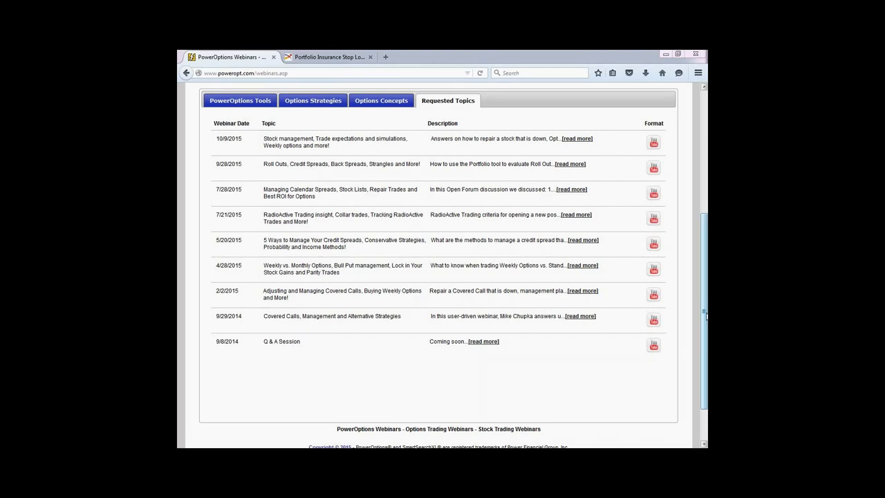
{"action": "scroll", "coordinate": [700, 313], "scroll_direction": "up", "scroll_amount": 2}
{"action": "scroll", "coordinate": [703, 290], "scroll_direction": "up", "scroll_amount": 5}
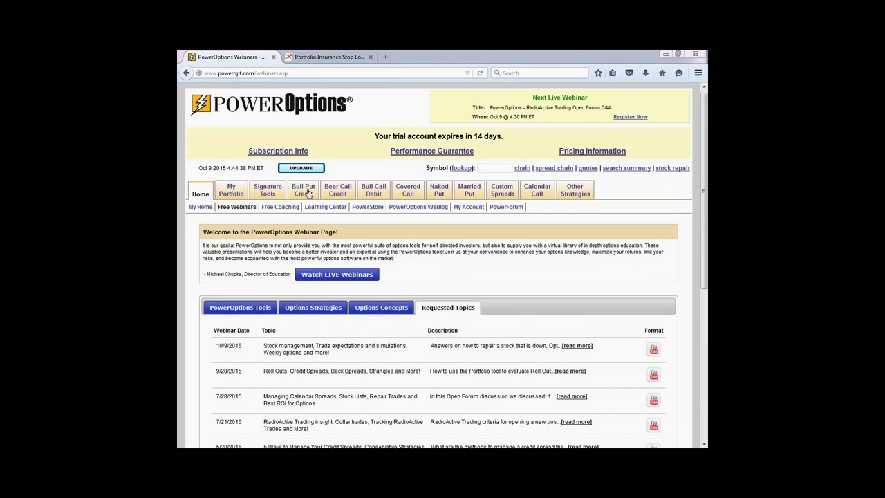
- Open the Bull-Put Credit Spread search and scroll through its 31 results and default Active Filters
{"action": "mouse_move", "coordinate": [308, 194]}
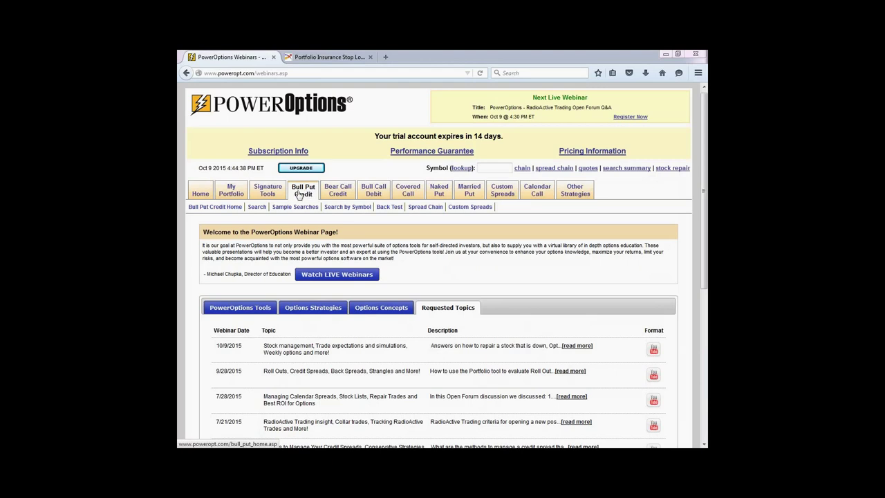
{"action": "left_click", "coordinate": [257, 207]}
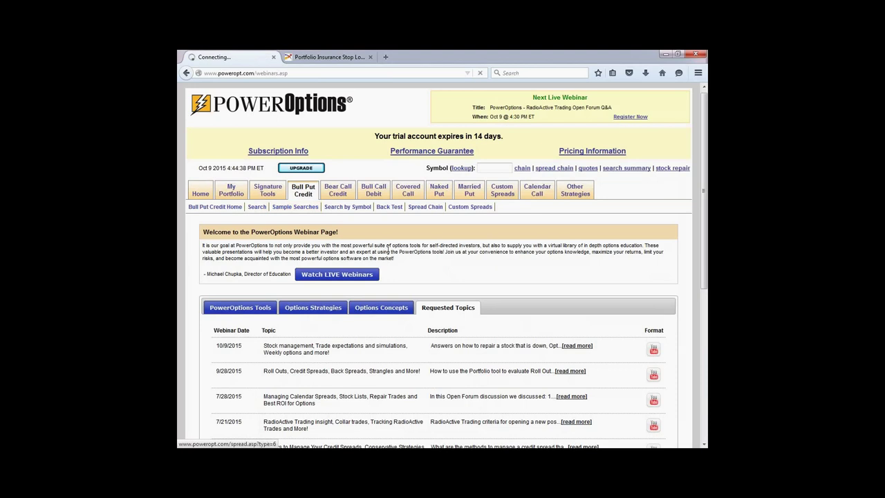
{"action": "scroll", "coordinate": [380, 259], "scroll_direction": "down", "scroll_amount": 4}
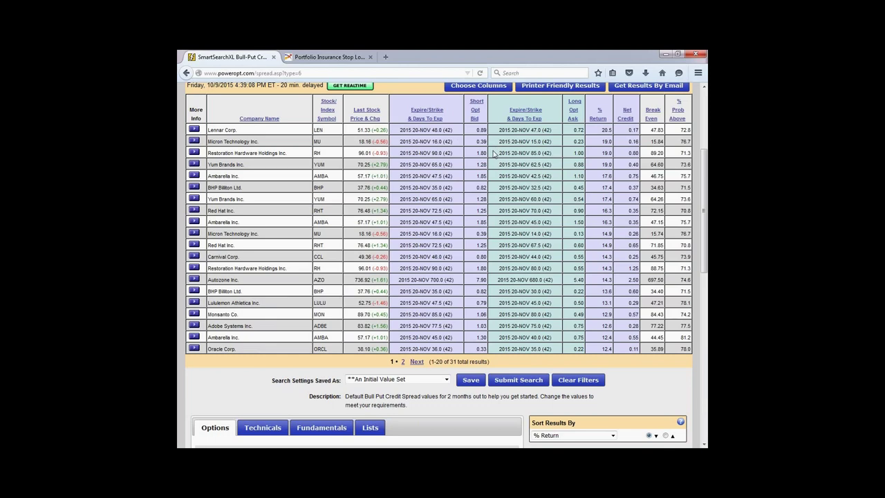
{"action": "scroll", "coordinate": [494, 154], "scroll_direction": "down", "scroll_amount": 8}
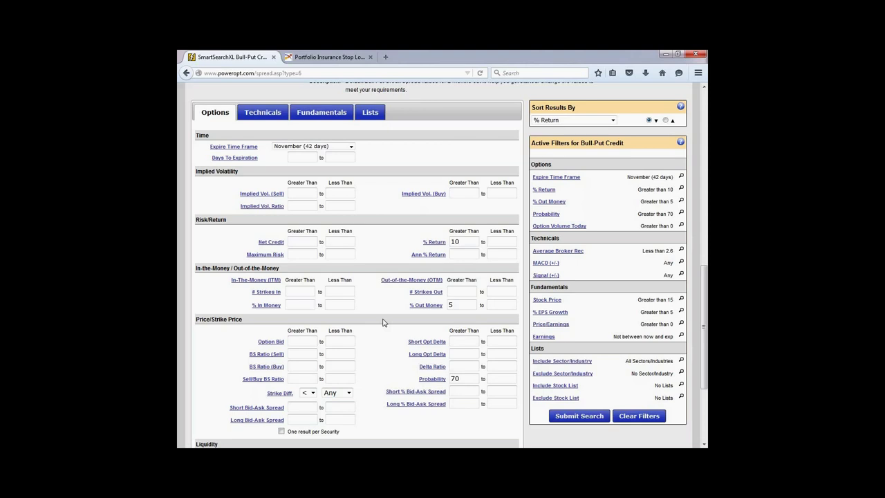
{"action": "scroll", "coordinate": [383, 322], "scroll_direction": "up", "scroll_amount": 1}
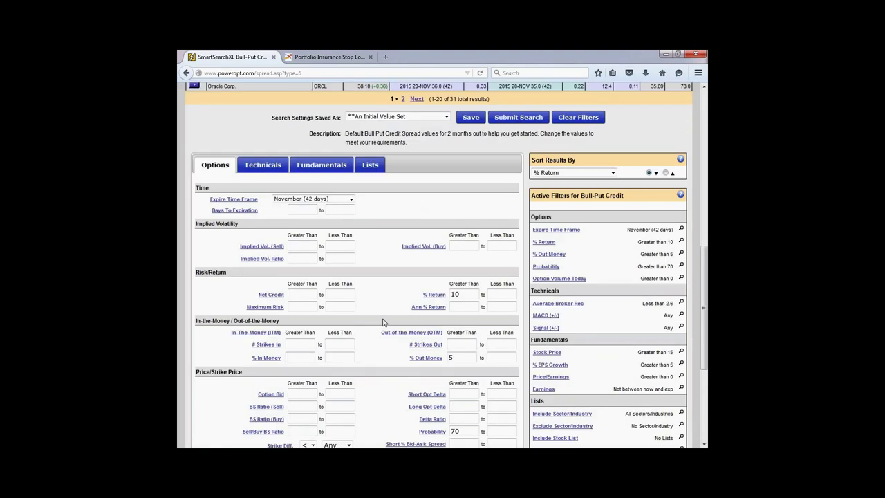
{"action": "scroll", "coordinate": [384, 322], "scroll_direction": "up", "scroll_amount": 1}
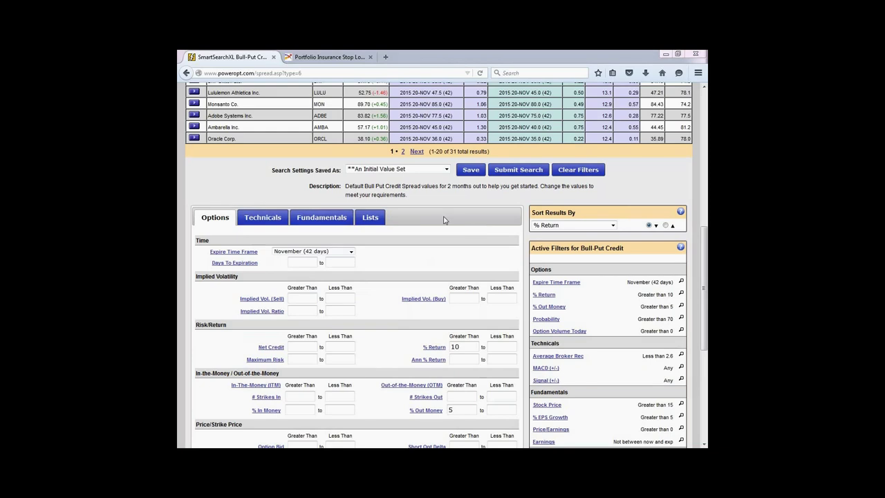
{"action": "scroll", "coordinate": [448, 217], "scroll_direction": "up", "scroll_amount": 5}
{"action": "scroll", "coordinate": [446, 227], "scroll_direction": "up", "scroll_amount": 3}
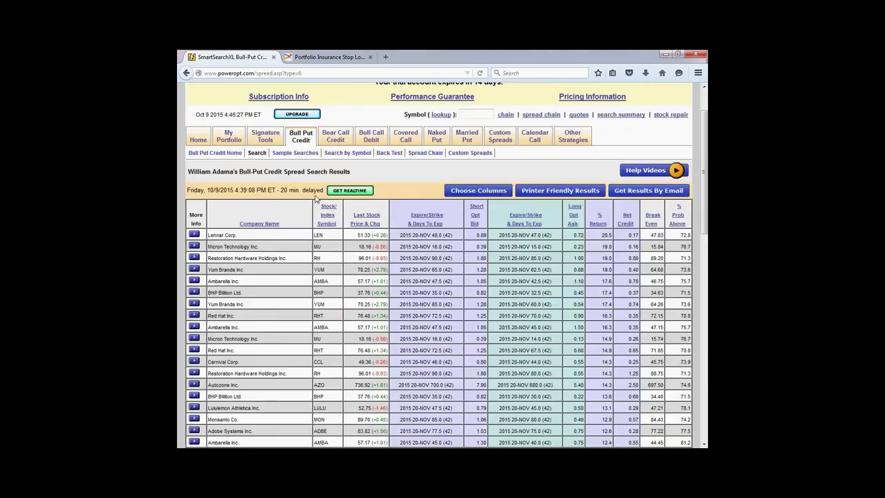
{"action": "left_click", "coordinate": [302, 136]}
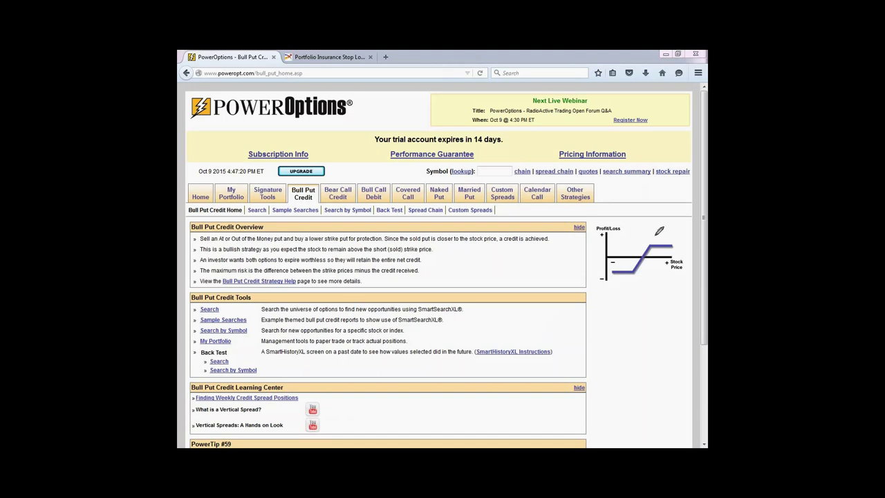
- Mark the 500 max profit and max loss on the payoff diagram with the pen, then erase them
{"action": "mouse_move", "coordinate": [655, 235]}
{"action": "left_mouse_down"}
{"action": "mouse_move", "coordinate": [641, 244]}
{"action": "mouse_move", "coordinate": [653, 253]}
{"action": "mouse_move", "coordinate": [654, 236]}
{"action": "left_mouse_up"}
{"action": "mouse_move", "coordinate": [640, 220]}
{"action": "left_mouse_down"}
{"action": "mouse_move", "coordinate": [648, 241]}
{"action": "mouse_move", "coordinate": [652, 233]}
{"action": "mouse_move", "coordinate": [646, 245]}
{"action": "left_mouse_up"}
{"action": "left_click_drag", "start_coordinate": [642, 294], "coordinate": [634, 278]}
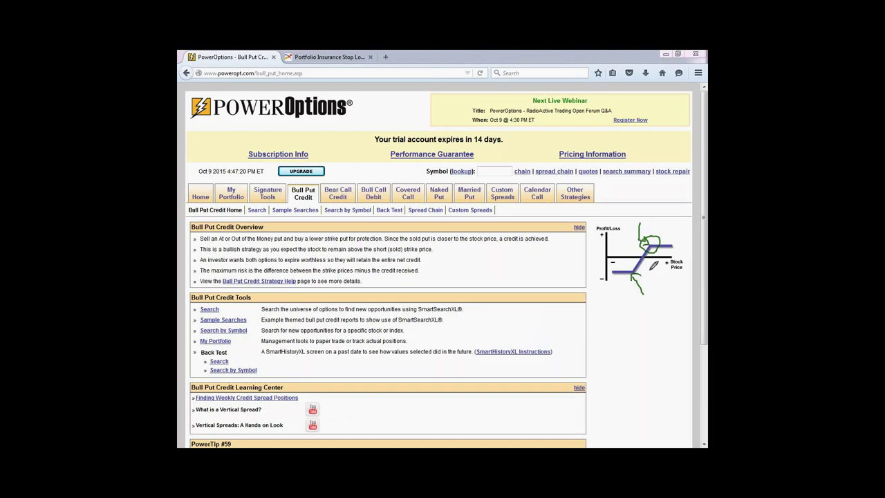
{"action": "left_click_drag", "start_coordinate": [653, 243], "coordinate": [642, 275]}
{"action": "mouse_move", "coordinate": [653, 207]}
{"action": "left_mouse_down"}
{"action": "mouse_move", "coordinate": [643, 223]}
{"action": "mouse_move", "coordinate": [665, 214]}
{"action": "mouse_move", "coordinate": [670, 224]}
{"action": "mouse_move", "coordinate": [671, 214]}
{"action": "left_mouse_up"}
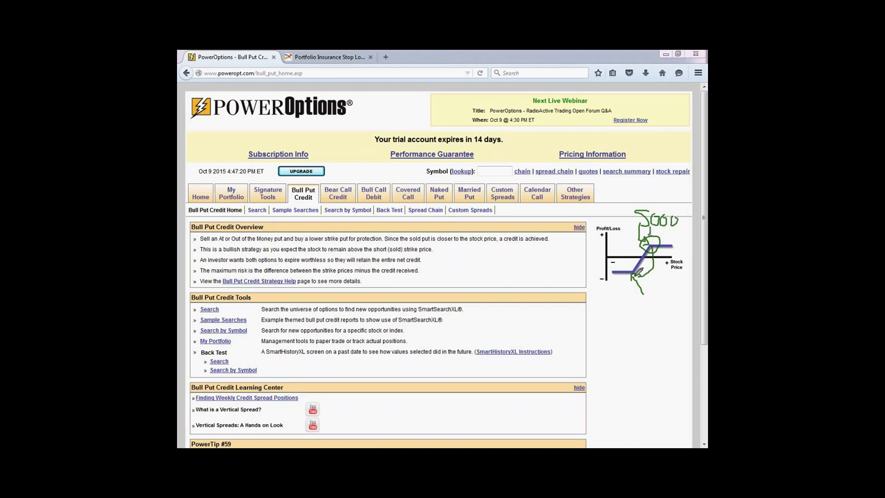
{"action": "left_click_drag", "start_coordinate": [656, 268], "coordinate": [665, 268]}
{"action": "mouse_move", "coordinate": [626, 295]}
{"action": "left_mouse_down"}
{"action": "mouse_move", "coordinate": [615, 308]}
{"action": "mouse_move", "coordinate": [633, 290]}
{"action": "mouse_move", "coordinate": [639, 304]}
{"action": "mouse_move", "coordinate": [632, 271]}
{"action": "mouse_move", "coordinate": [651, 237]}
{"action": "left_mouse_up"}
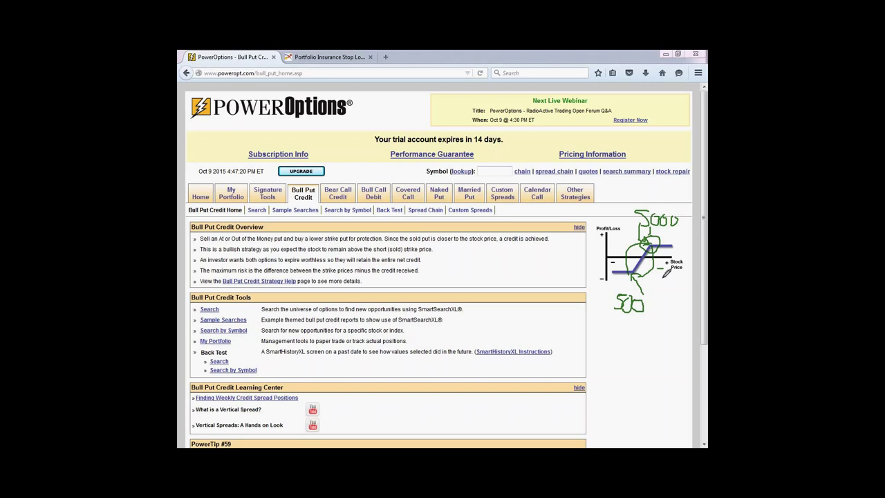
{"action": "mouse_move", "coordinate": [664, 222]}
{"action": "left_mouse_down"}
{"action": "mouse_move", "coordinate": [665, 231]}
{"action": "mouse_move", "coordinate": [674, 225]}
{"action": "left_mouse_up"}
{"action": "key", "text": "Escape"}
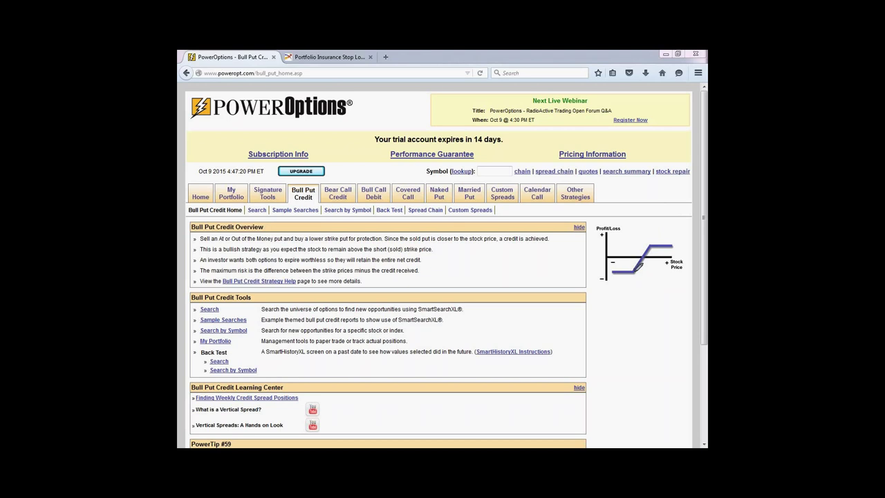
{"action": "mouse_move", "coordinate": [634, 269]}
{"action": "left_mouse_down"}
{"action": "mouse_move", "coordinate": [613, 277]}
{"action": "mouse_move", "coordinate": [636, 268]}
{"action": "mouse_move", "coordinate": [599, 308]}
{"action": "mouse_move", "coordinate": [625, 278]}
{"action": "left_mouse_up"}
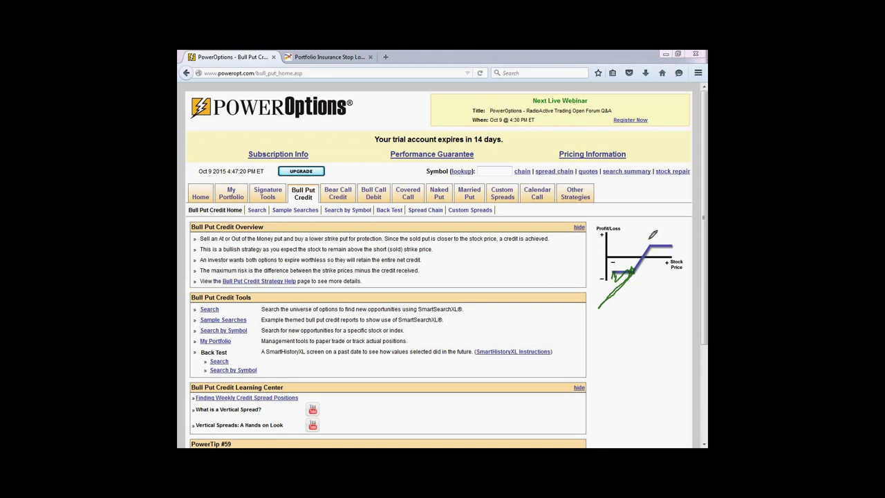
{"action": "mouse_move", "coordinate": [659, 238]}
{"action": "left_mouse_down"}
{"action": "mouse_move", "coordinate": [671, 240]}
{"action": "mouse_move", "coordinate": [647, 239]}
{"action": "mouse_move", "coordinate": [655, 253]}
{"action": "mouse_move", "coordinate": [662, 234]}
{"action": "left_mouse_up"}
{"action": "left_click_drag", "start_coordinate": [673, 235], "coordinate": [659, 248]}
{"action": "mouse_move", "coordinate": [662, 237]}
{"action": "left_mouse_down"}
{"action": "mouse_move", "coordinate": [644, 247]}
{"action": "mouse_move", "coordinate": [665, 242]}
{"action": "left_mouse_up"}
{"action": "key", "text": "e"}
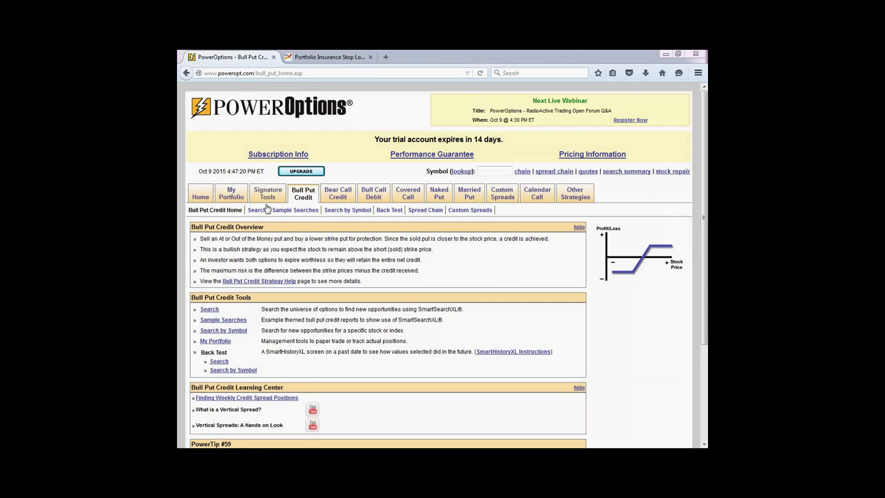
- Open the Bull Put Credit search and clear its filters, leaving All Months expiration
{"action": "left_click", "coordinate": [263, 208]}
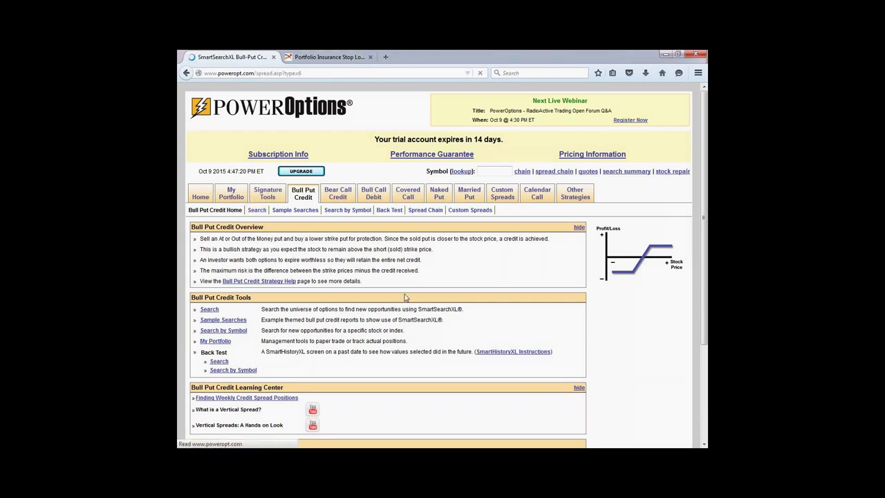
{"action": "scroll", "coordinate": [405, 297], "scroll_direction": "down", "scroll_amount": 2}
{"action": "scroll", "coordinate": [442, 276], "scroll_direction": "down", "scroll_amount": 6}
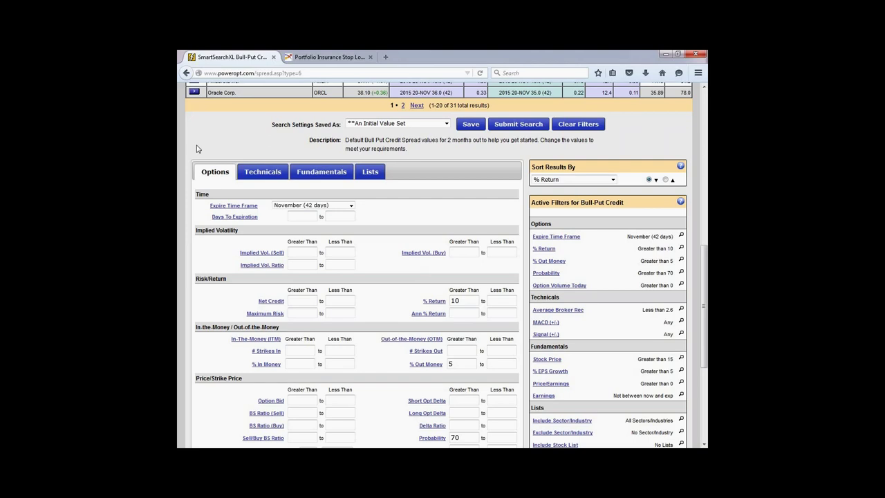
{"action": "left_click", "coordinate": [588, 131]}
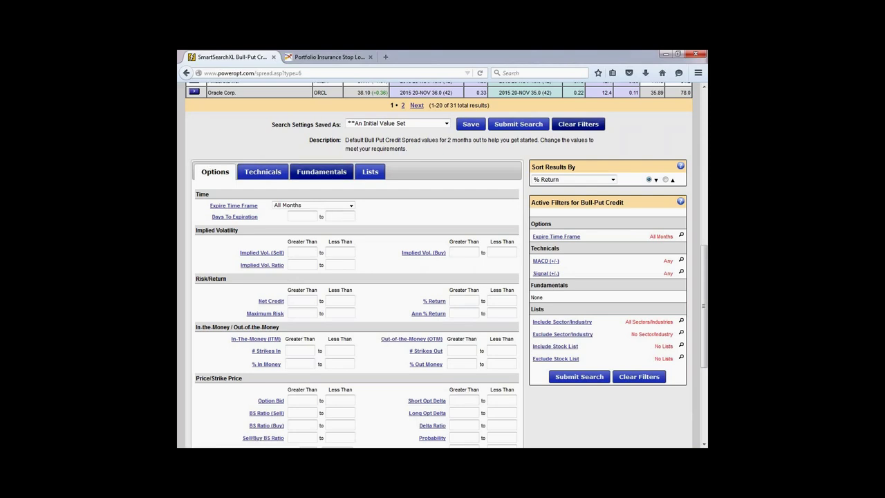
- On the Fundamentals criteria, set % EPS Growth above 5 and Price/Earnings between 0 and 70
{"action": "left_click", "coordinate": [321, 172]}
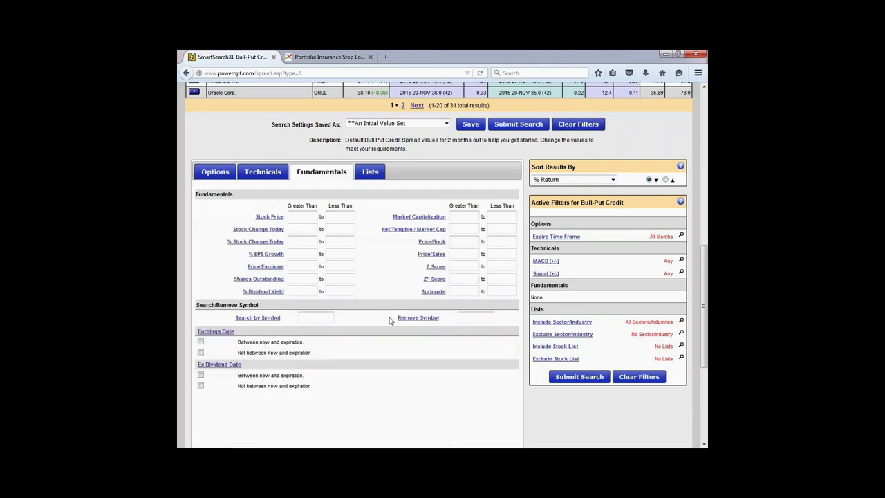
{"action": "left_click", "coordinate": [305, 216]}
{"action": "left_click", "coordinate": [313, 253]}
{"action": "mouse_move", "coordinate": [384, 235]}
{"action": "type", "text": "5"}
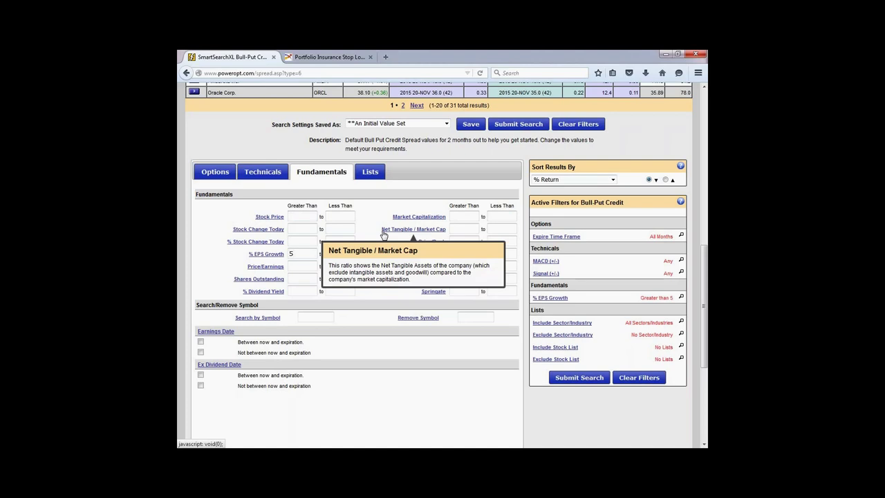
{"action": "left_click", "coordinate": [304, 266]}
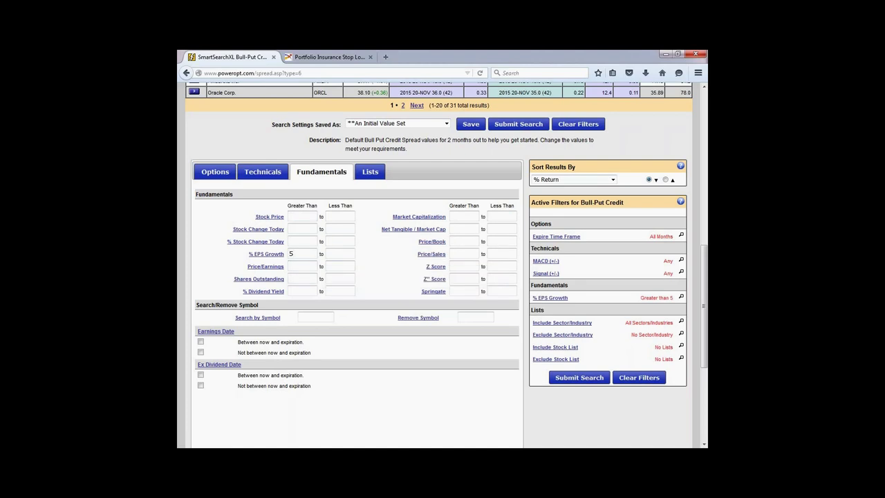
{"action": "type", "text": "0"}
{"action": "key", "text": "Tab"}
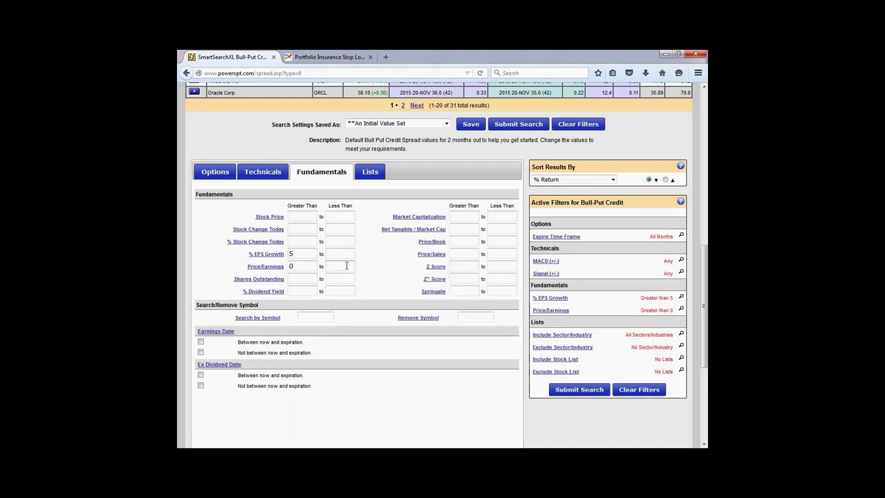
{"action": "type", "text": "70"}
- Set Market Cap greater than 2000 and exclude earnings dates between now and expiration
{"action": "left_click", "coordinate": [418, 217]}
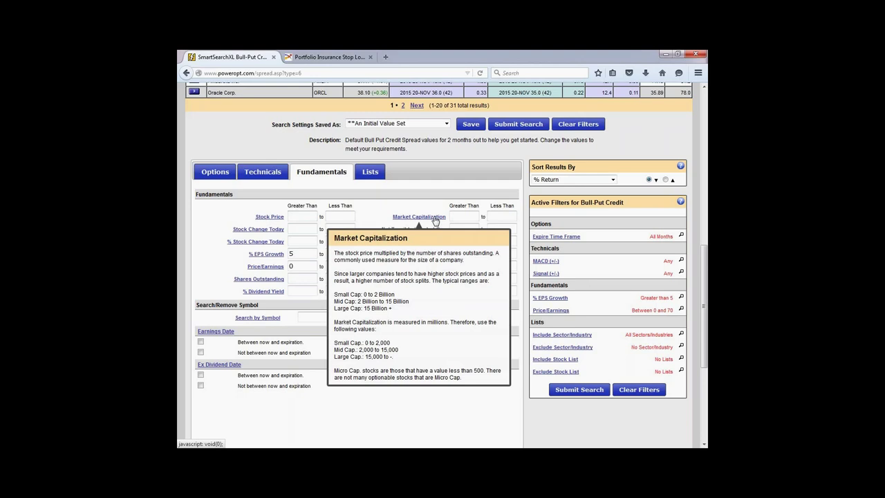
{"action": "left_click_drag", "start_coordinate": [359, 349], "coordinate": [381, 349]}
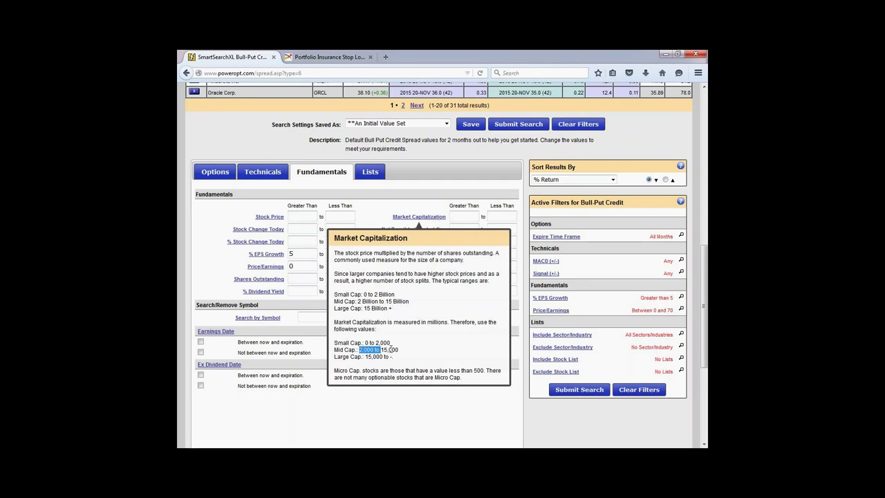
{"action": "left_click", "coordinate": [465, 215]}
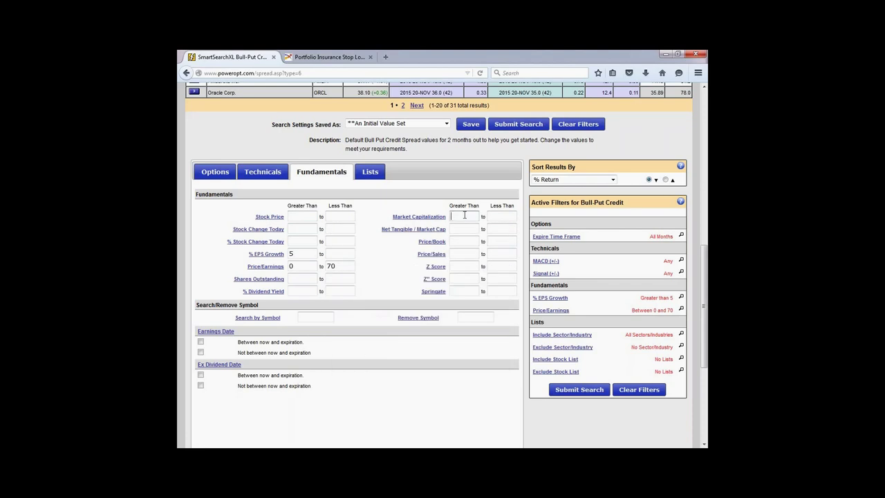
{"action": "type", "text": "2000"}
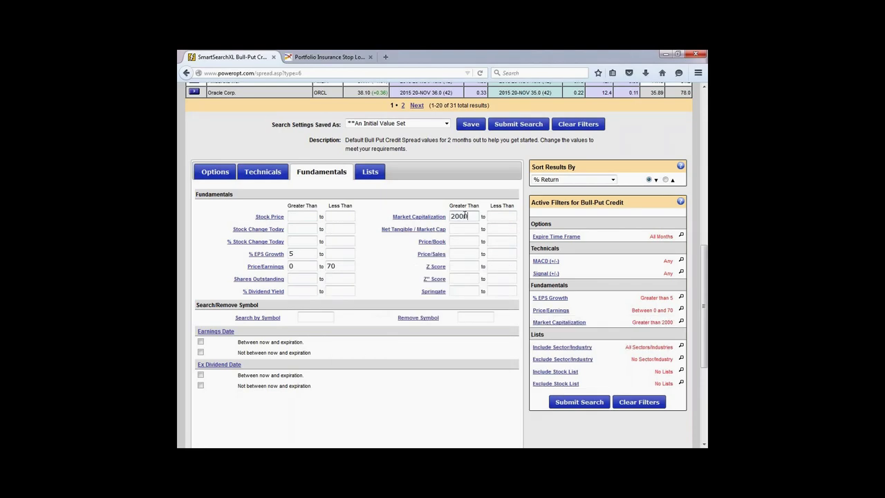
{"action": "scroll", "coordinate": [384, 359], "scroll_direction": "down", "scroll_amount": 1}
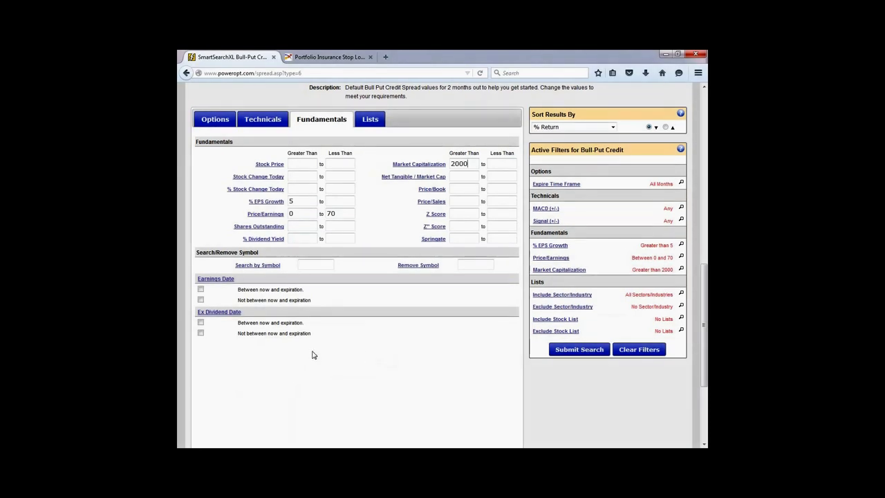
{"action": "left_click", "coordinate": [200, 299]}
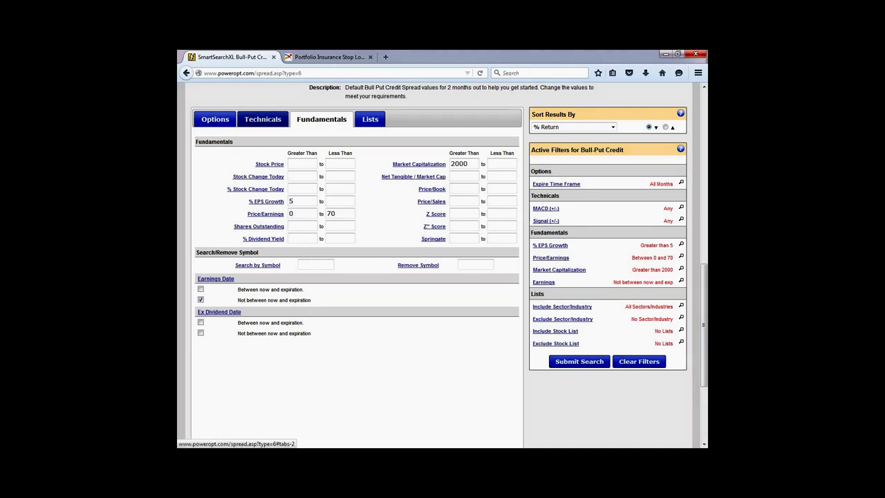
- On the Technicals criteria, set Average Stock Volume greater than 750
{"action": "left_click", "coordinate": [263, 119]}
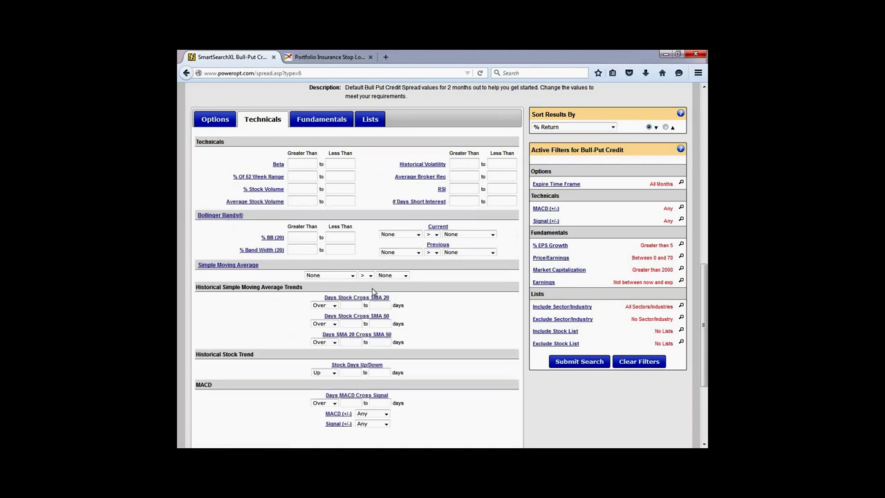
{"action": "left_click", "coordinate": [302, 201]}
{"action": "type", "text": "750"}
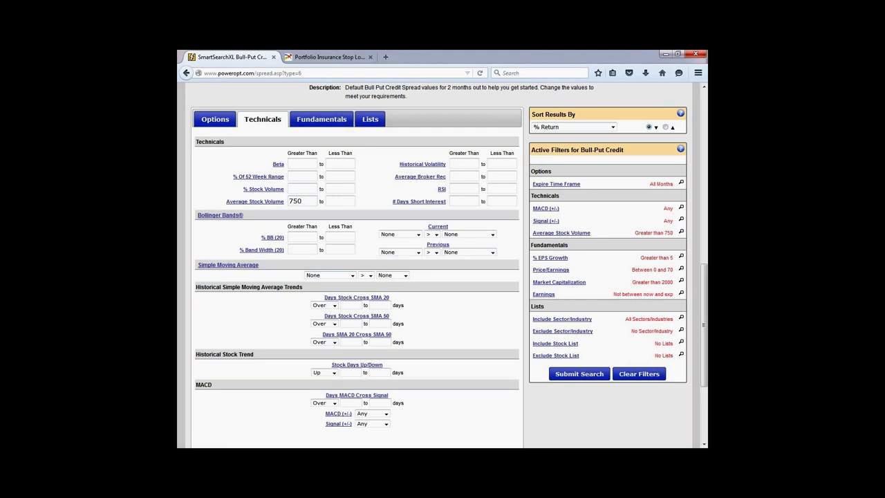
{"action": "mouse_move", "coordinate": [290, 208]}
{"action": "mouse_move", "coordinate": [262, 273]}
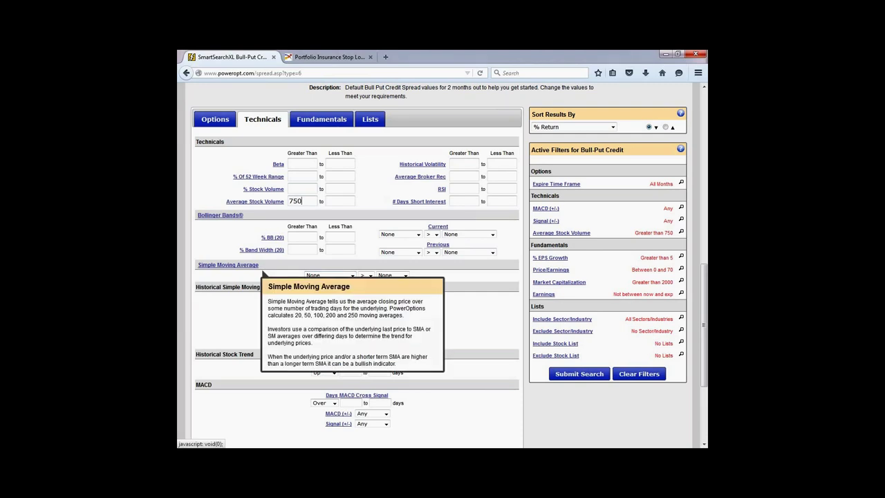
{"action": "scroll", "coordinate": [366, 262], "scroll_direction": "down", "scroll_amount": 2}
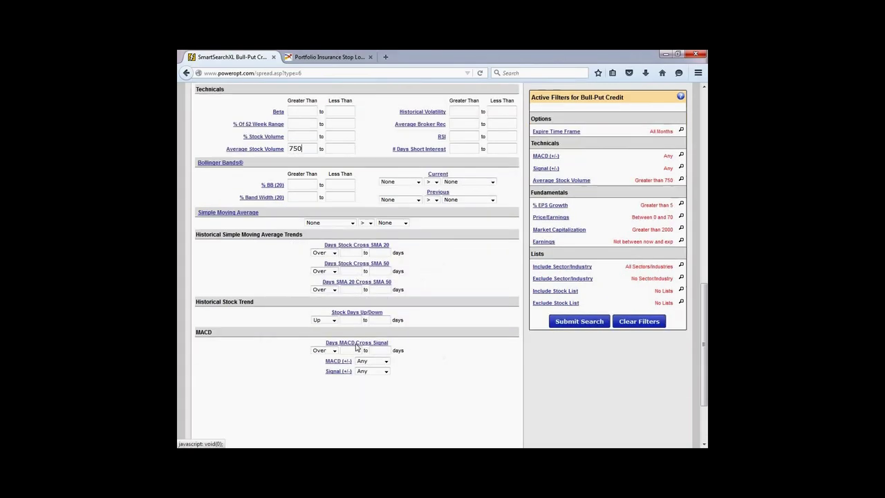
- Set the Simple Moving Average filter to Stock Price > SMA20
{"action": "mouse_move", "coordinate": [357, 344]}
{"action": "left_click", "coordinate": [353, 225]}
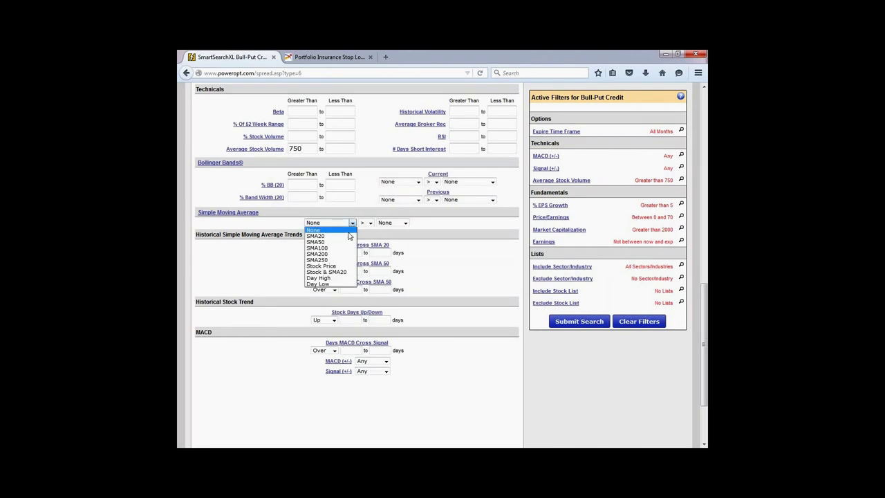
{"action": "left_click", "coordinate": [345, 268]}
{"action": "left_click", "coordinate": [405, 223]}
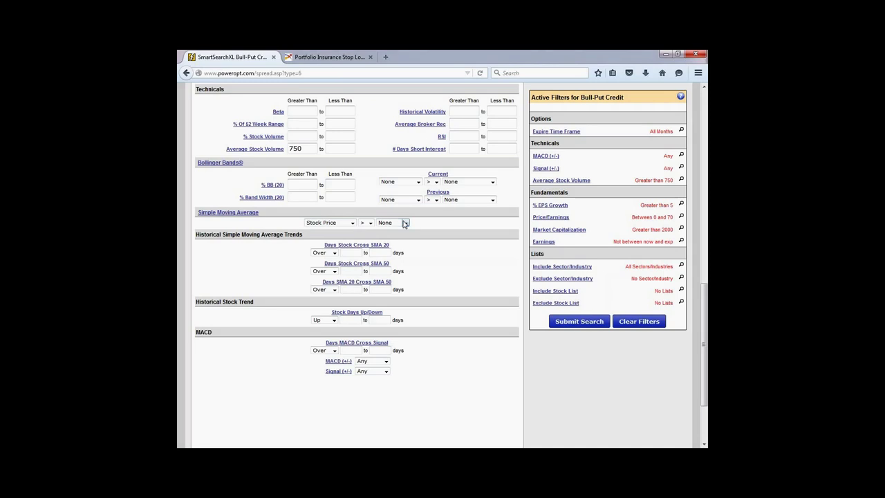
{"action": "left_click", "coordinate": [399, 237]}
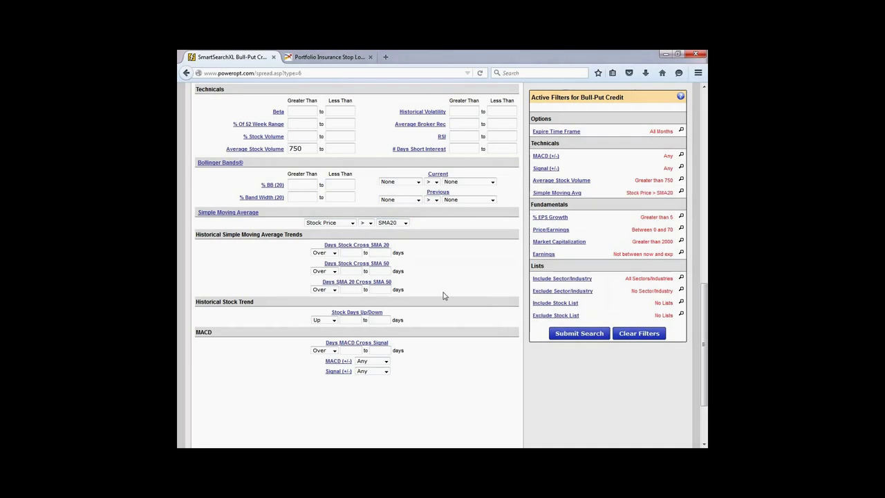
{"action": "scroll", "coordinate": [445, 296], "scroll_direction": "up", "scroll_amount": 3}
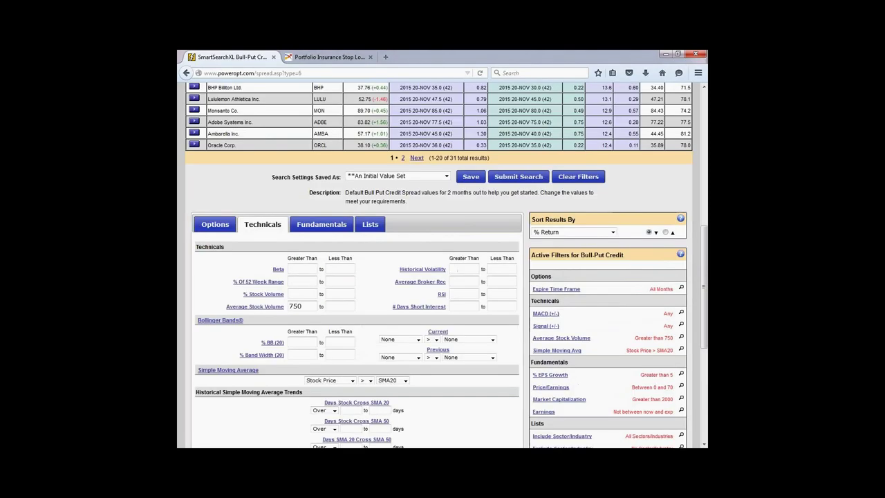
{"action": "left_click", "coordinate": [215, 225]}
- Set Days To Expiration to 5–20 and minimum Net Credit to .35
{"action": "scroll", "coordinate": [366, 330], "scroll_direction": "down", "scroll_amount": 1}
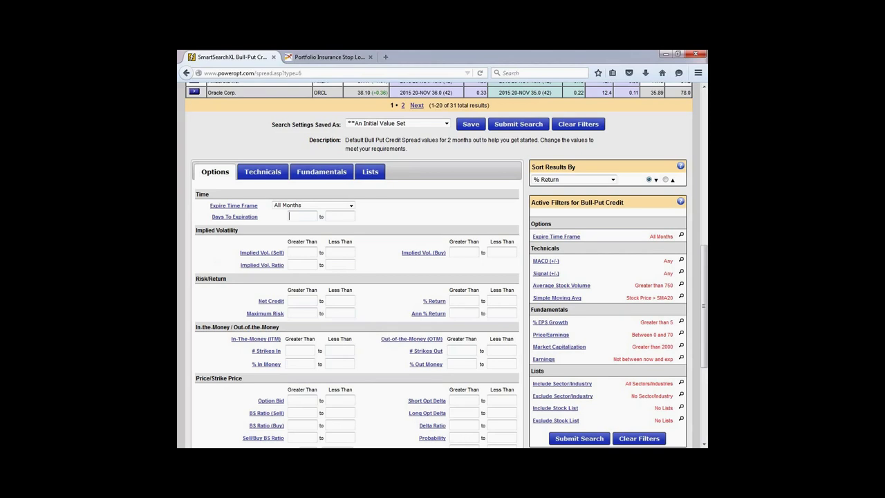
{"action": "type", "text": "5"}
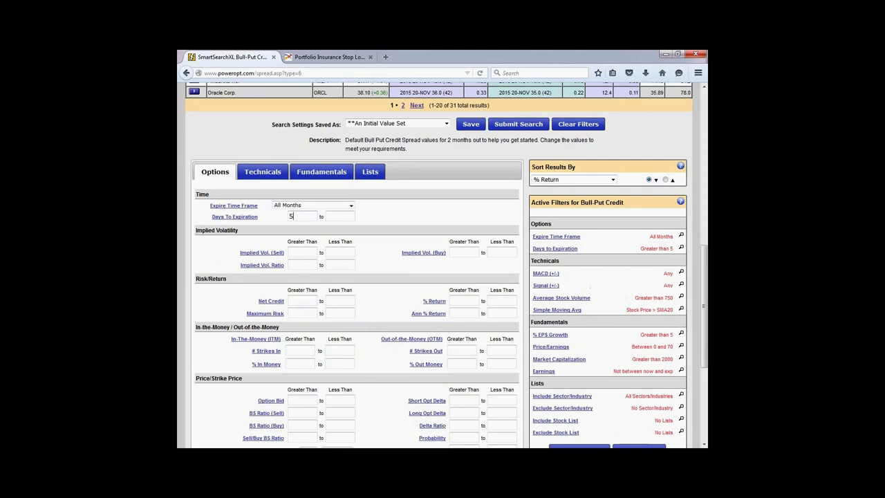
{"action": "key", "text": "Tab"}
{"action": "type", "text": "20"}
{"action": "scroll", "coordinate": [307, 248], "scroll_direction": "down", "scroll_amount": 1}
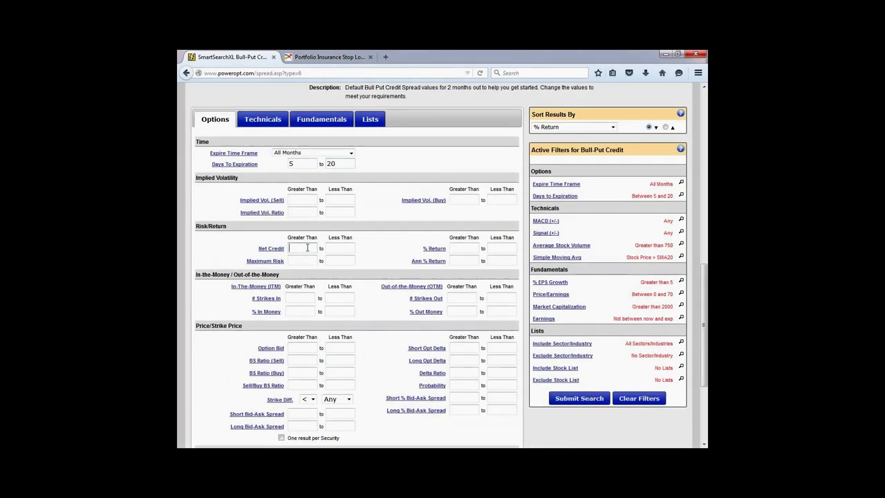
{"action": "left_click", "coordinate": [307, 247]}
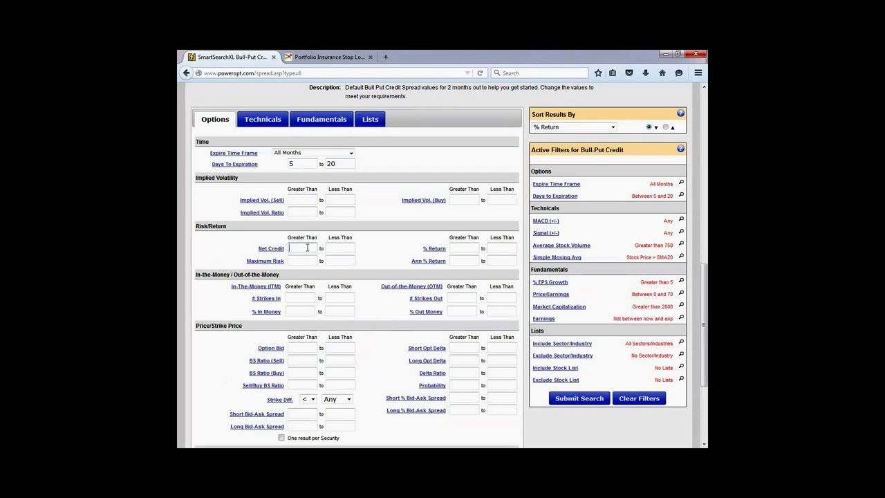
{"action": "type", "text": ".35"}
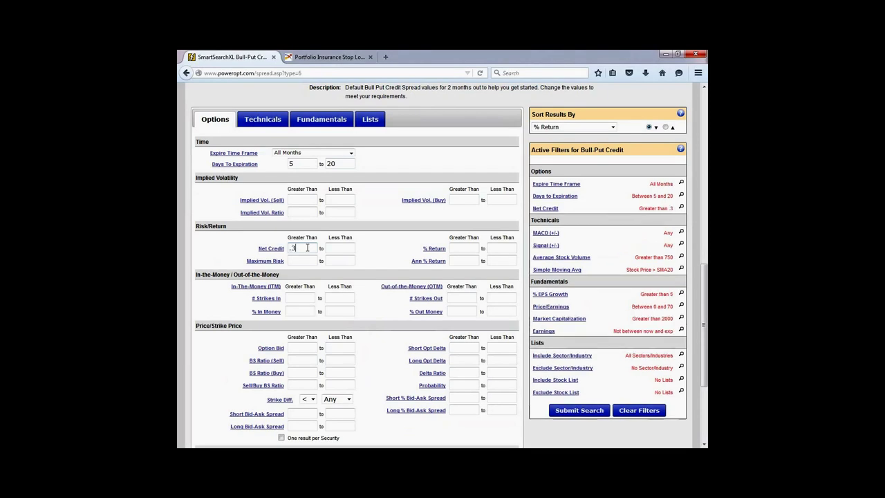
{"action": "left_click", "coordinate": [345, 262]}
- Limit the strike difference to less than or equal to 5.00
{"action": "scroll", "coordinate": [344, 262], "scroll_direction": "down", "scroll_amount": 3}
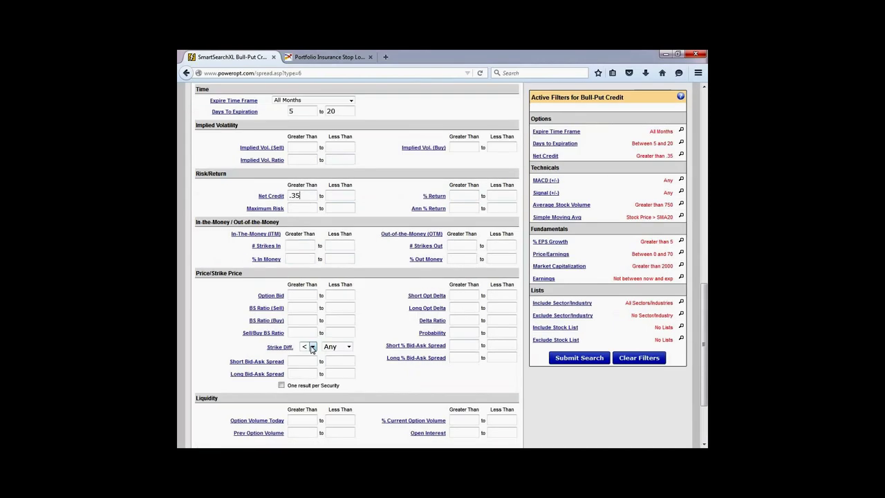
{"action": "scroll", "coordinate": [313, 296], "scroll_direction": "down", "scroll_amount": 1}
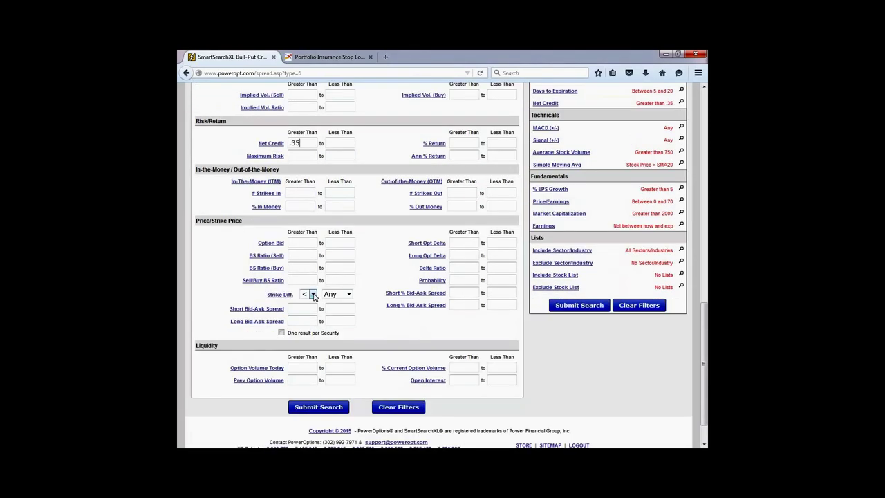
{"action": "left_click", "coordinate": [313, 296]}
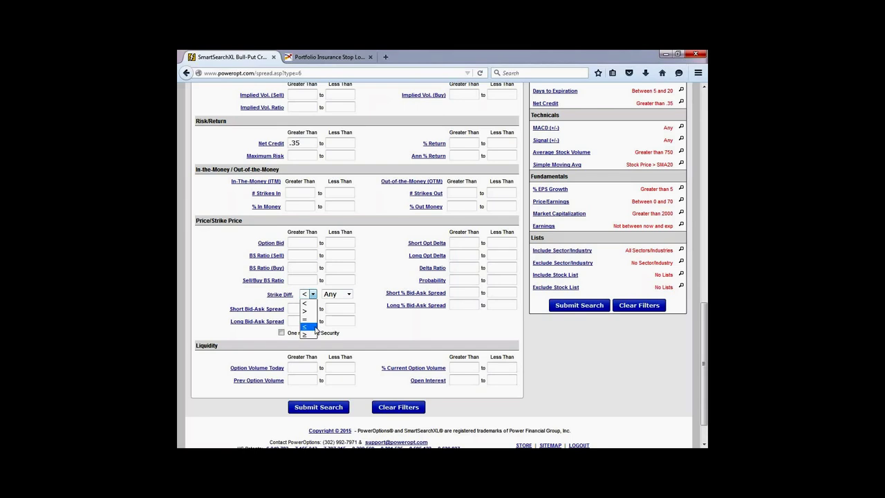
{"action": "left_click", "coordinate": [307, 309]}
{"action": "left_click", "coordinate": [345, 293]}
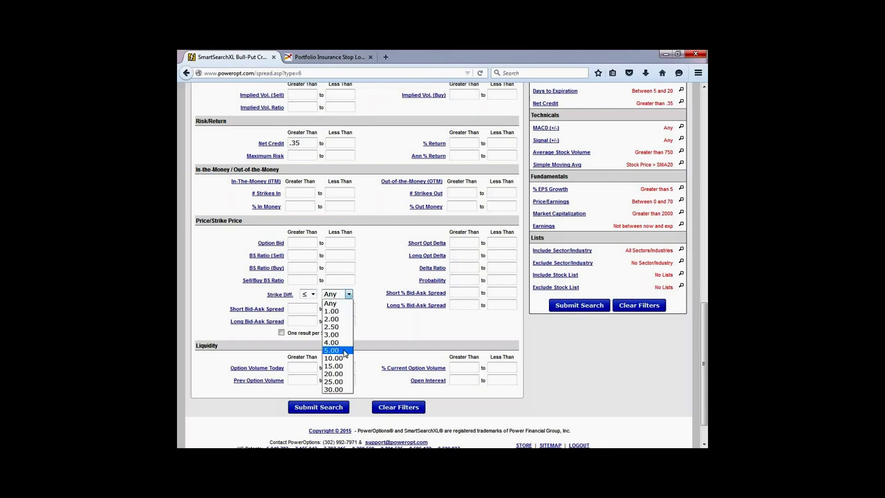
{"action": "left_click", "coordinate": [332, 331]}
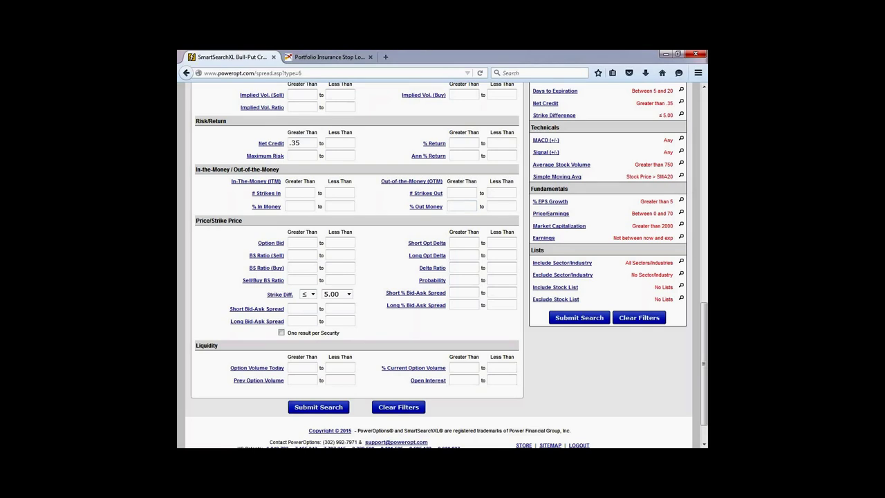
- Set the minimum Probability to 75
{"action": "type", "text": "3"}
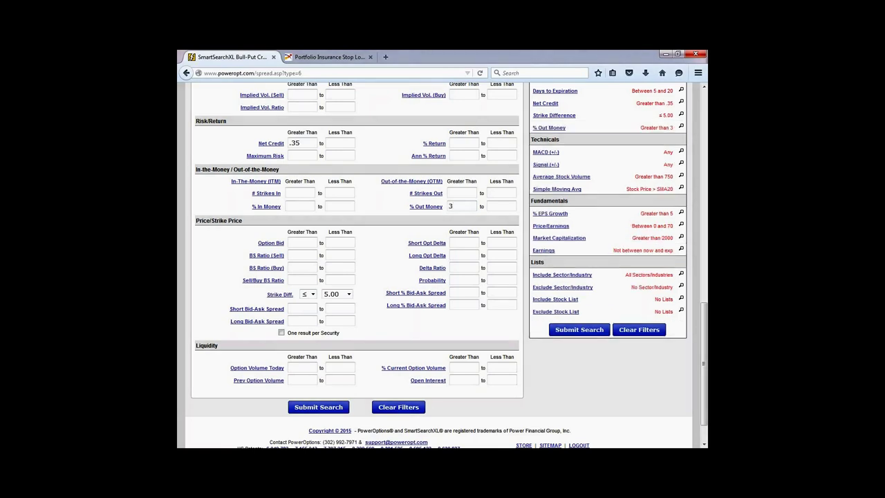
{"action": "left_click", "coordinate": [461, 276]}
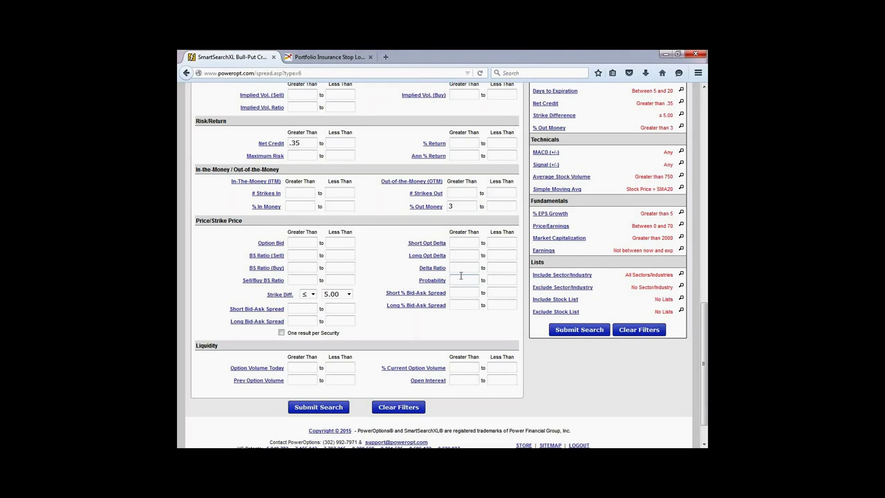
{"action": "type", "text": "75"}
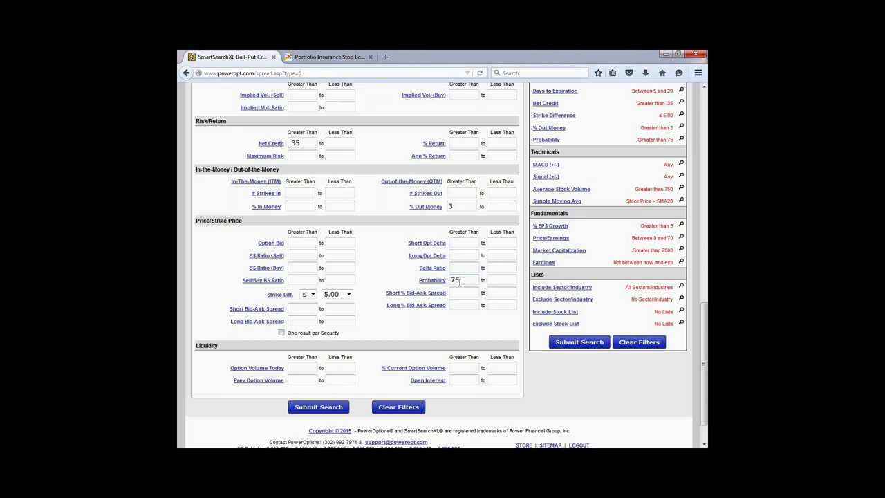
- Require Option Volume Today above 10 and Open Interest above 100, then submit the search
{"action": "mouse_move", "coordinate": [432, 281]}
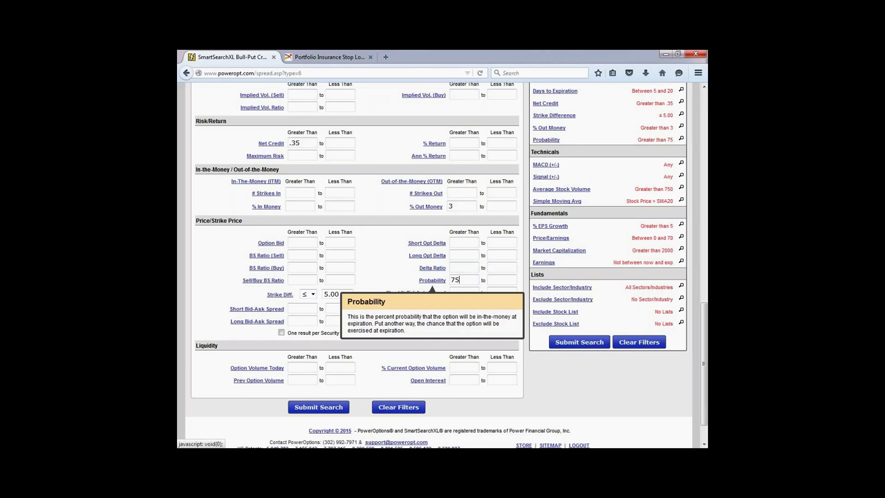
{"action": "left_click", "coordinate": [307, 366]}
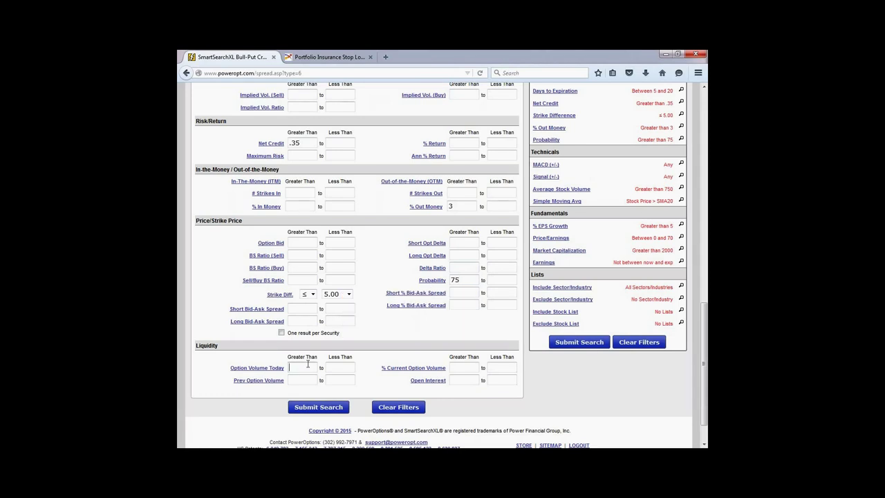
{"action": "type", "text": "10"}
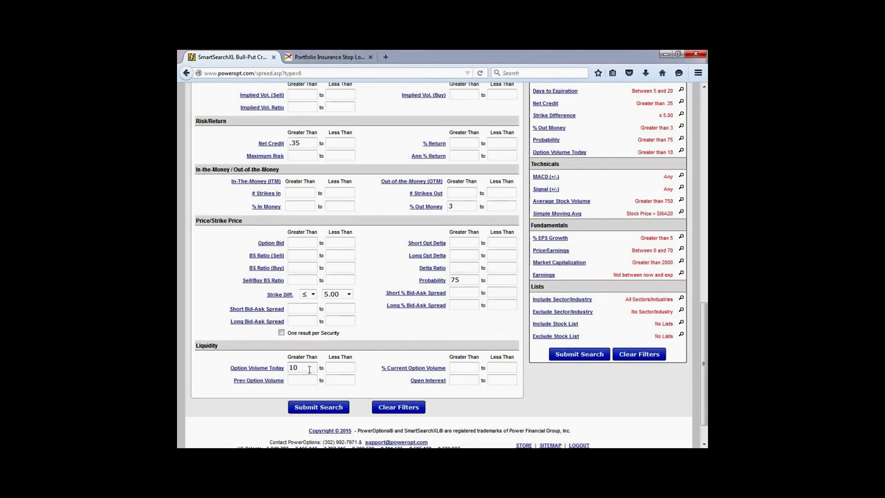
{"action": "left_click", "coordinate": [471, 378]}
{"action": "type", "text": "100"}
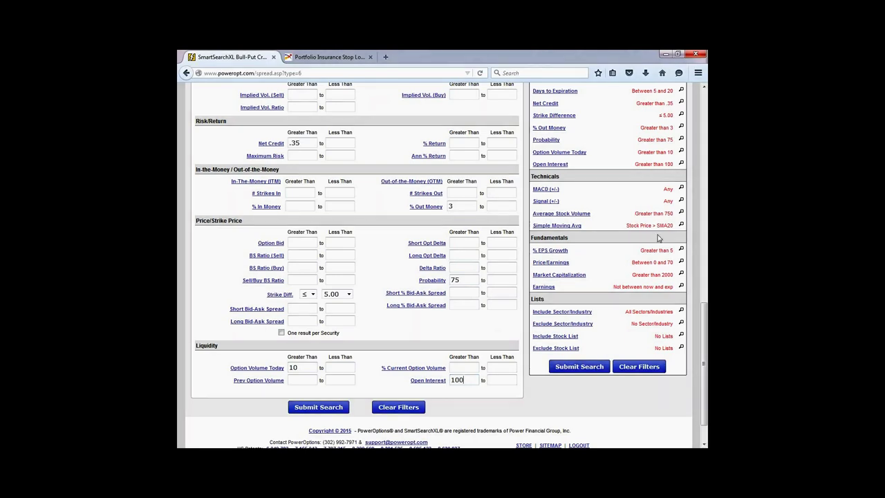
{"action": "left_click", "coordinate": [582, 367]}
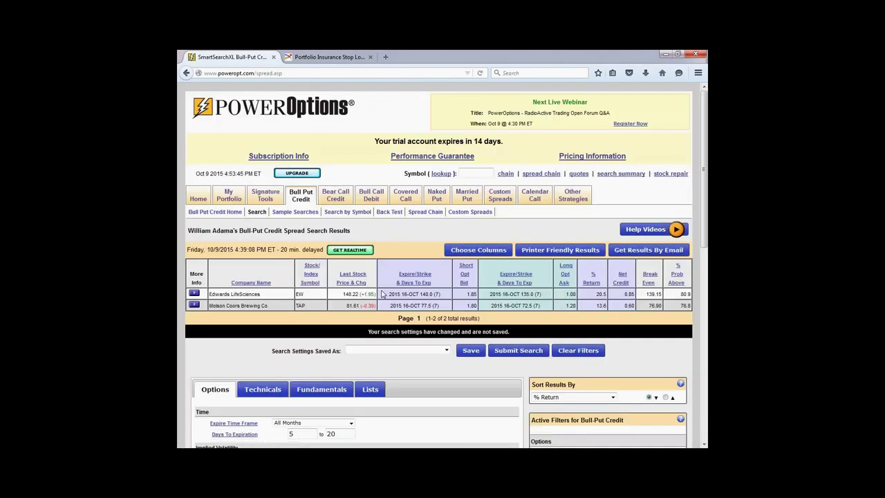
{"action": "scroll", "coordinate": [380, 293], "scroll_direction": "down", "scroll_amount": 1}
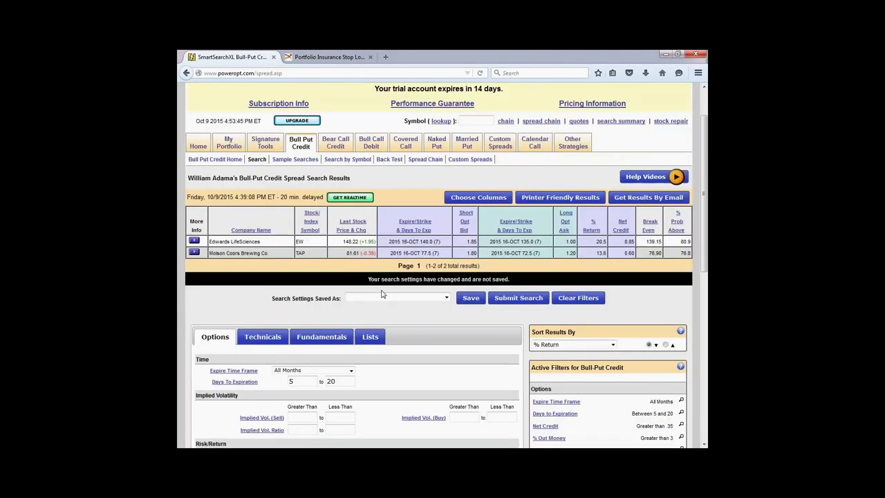
{"action": "scroll", "coordinate": [381, 294], "scroll_direction": "down", "scroll_amount": 2}
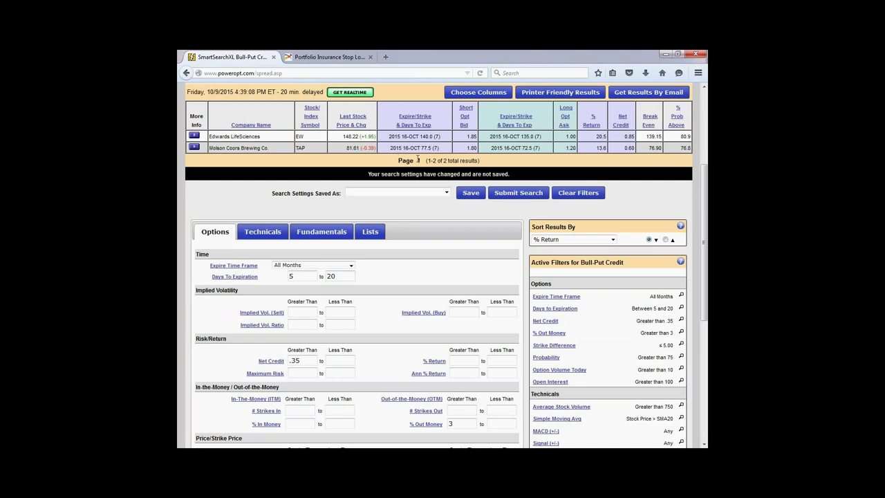
{"action": "scroll", "coordinate": [412, 206], "scroll_direction": "down", "scroll_amount": 1}
{"action": "scroll", "coordinate": [413, 206], "scroll_direction": "down", "scroll_amount": 2}
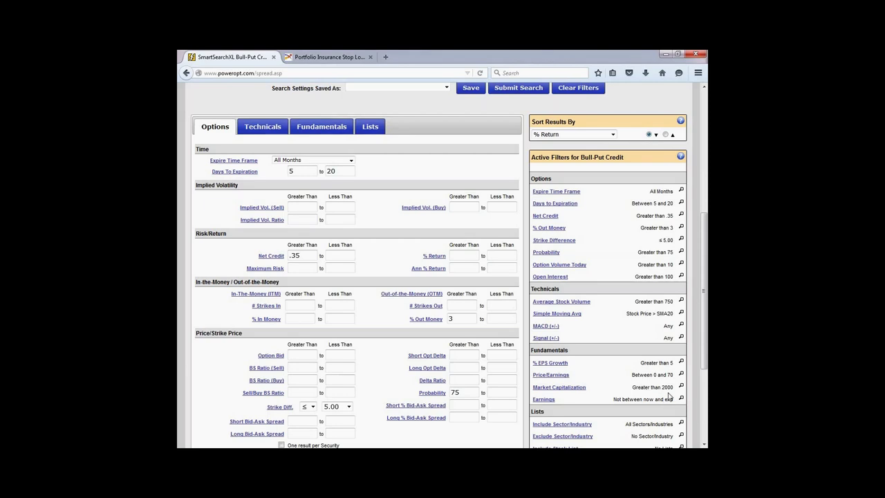
{"action": "double_click", "coordinate": [301, 254]}
{"action": "scroll", "coordinate": [315, 253], "scroll_direction": "up", "scroll_amount": 4}
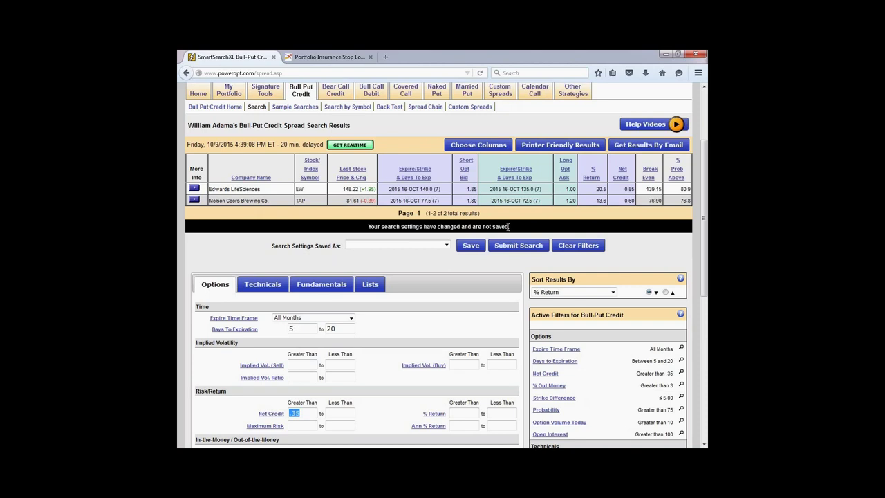
{"action": "scroll", "coordinate": [497, 254], "scroll_direction": "up", "scroll_amount": 2}
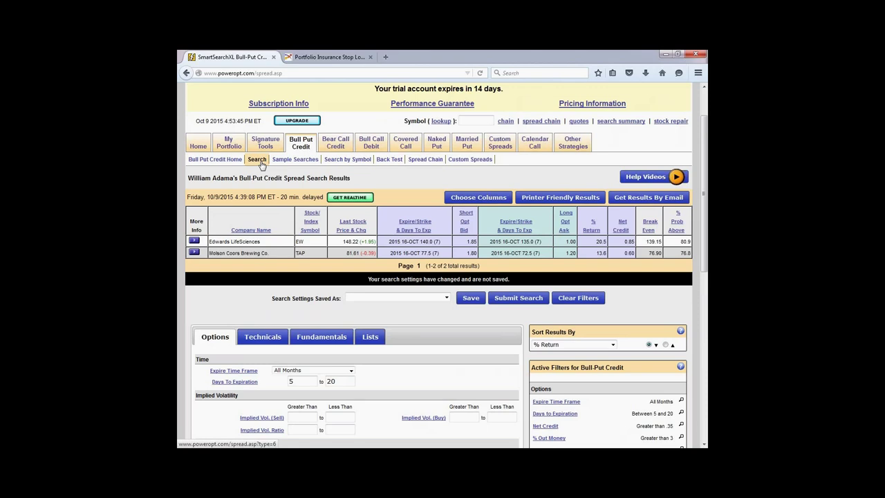
- Open the Bull Put Credit Sample Searches report and read the ETF, Five Star and Safety First searches
{"action": "left_click", "coordinate": [295, 159]}
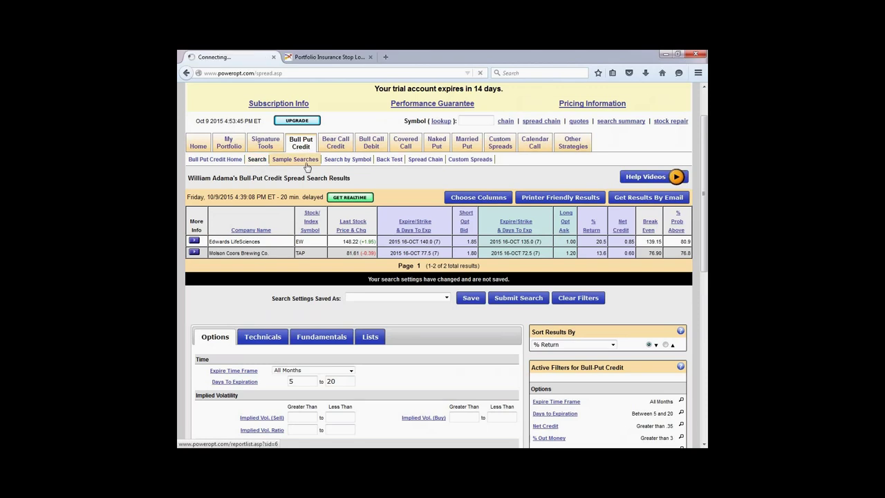
{"action": "scroll", "coordinate": [307, 166], "scroll_direction": "down", "scroll_amount": 1}
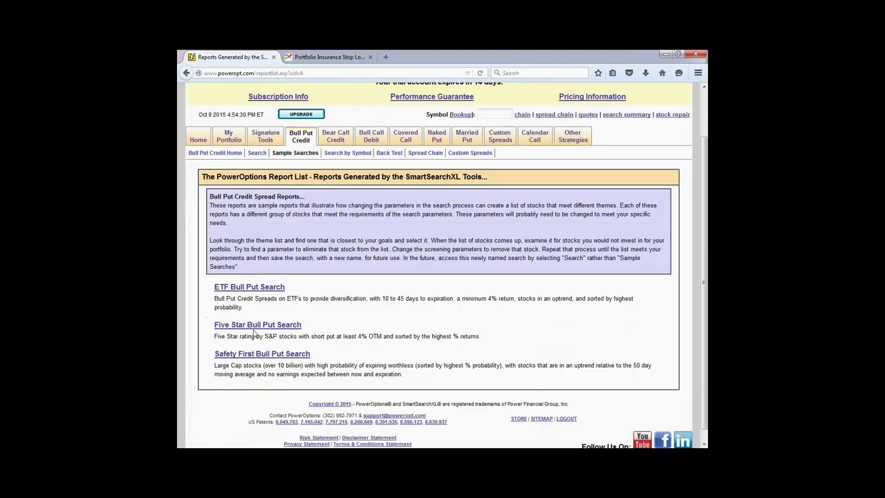
{"action": "scroll", "coordinate": [254, 333], "scroll_direction": "down", "scroll_amount": 1}
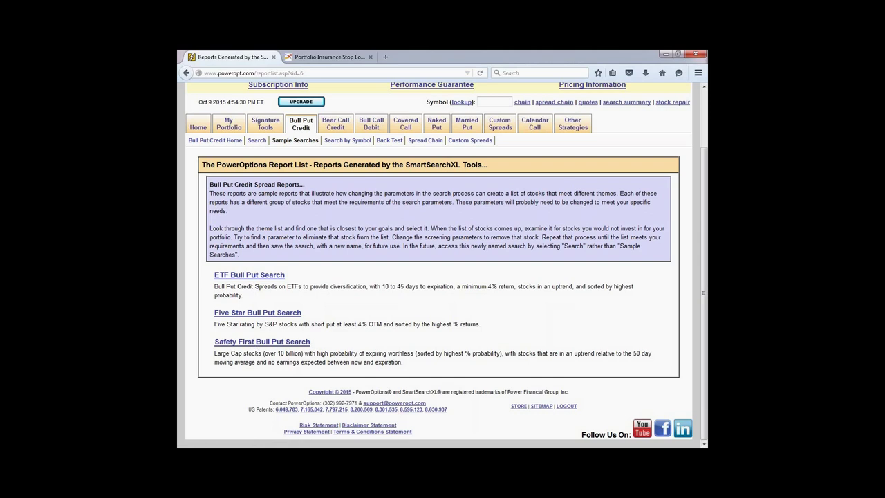
{"action": "scroll", "coordinate": [365, 306], "scroll_direction": "up", "scroll_amount": 2}
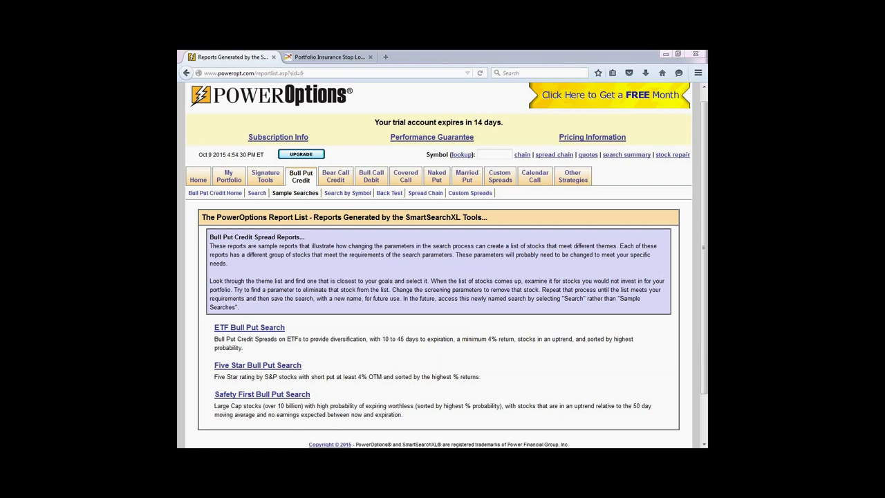
{"action": "mouse_move", "coordinate": [201, 180]}
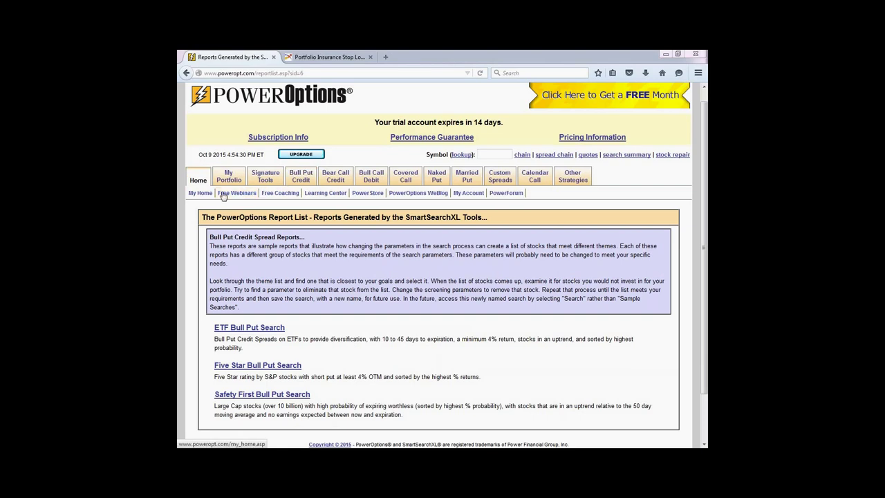
{"action": "left_click", "coordinate": [237, 192]}
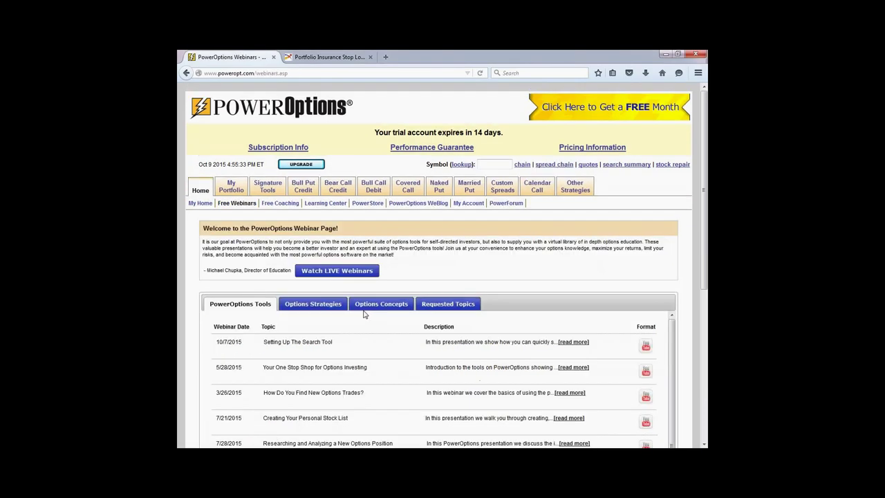
{"action": "scroll", "coordinate": [364, 314], "scroll_direction": "down", "scroll_amount": 2}
{"action": "scroll", "coordinate": [372, 331], "scroll_direction": "down", "scroll_amount": 3}
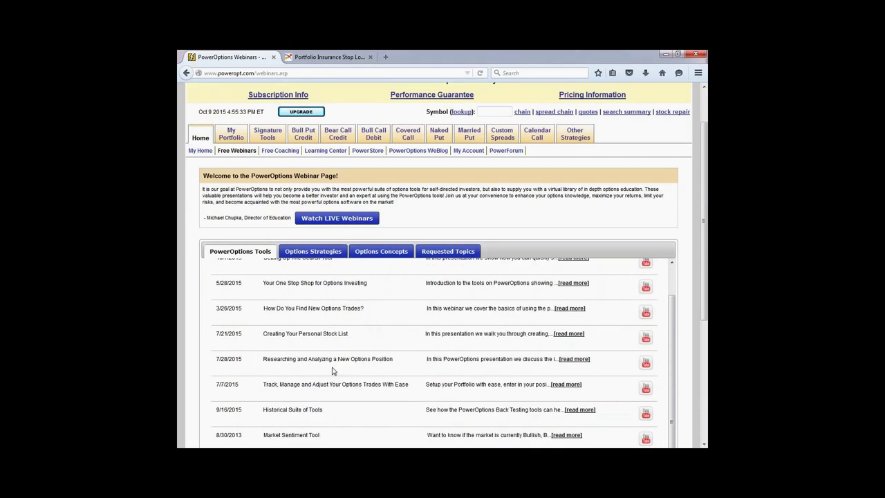
{"action": "scroll", "coordinate": [356, 346], "scroll_direction": "down", "scroll_amount": 1}
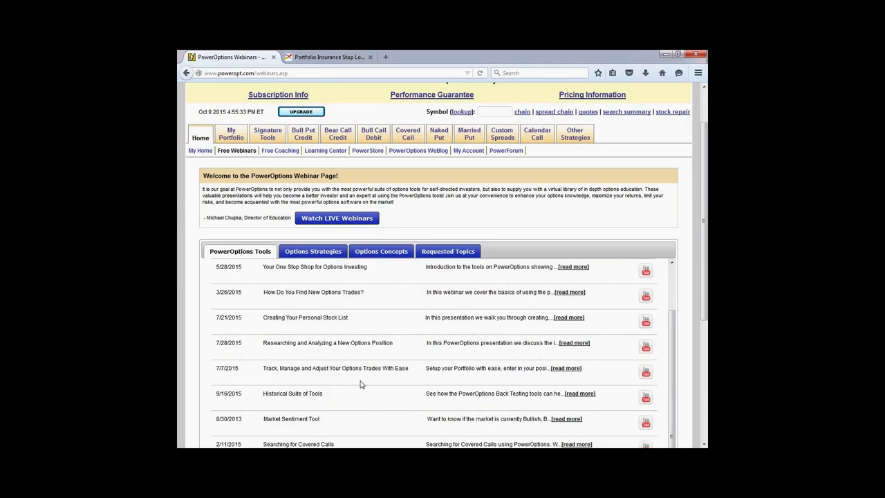
{"action": "scroll", "coordinate": [359, 384], "scroll_direction": "down", "scroll_amount": 5}
{"action": "left_click_drag", "start_coordinate": [267, 242], "coordinate": [384, 248]}
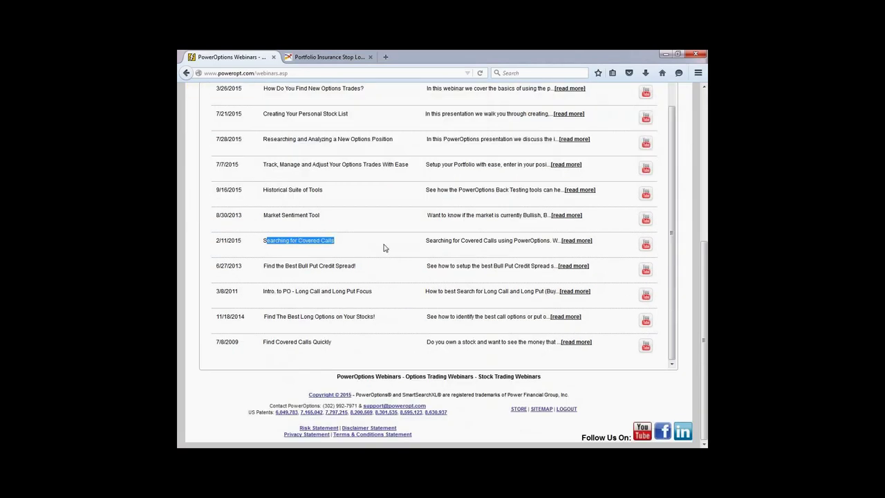
{"action": "left_click", "coordinate": [396, 280]}
{"action": "left_click_drag", "start_coordinate": [263, 266], "coordinate": [384, 284]}
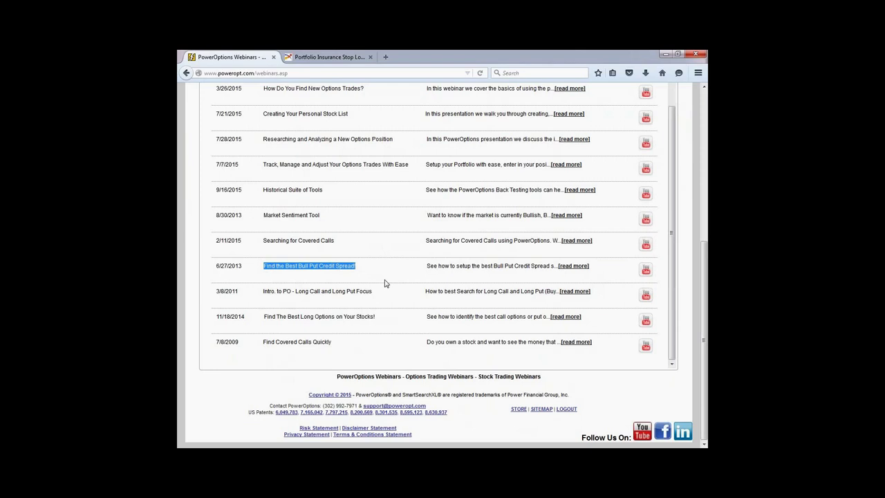
{"action": "left_click", "coordinate": [276, 286]}
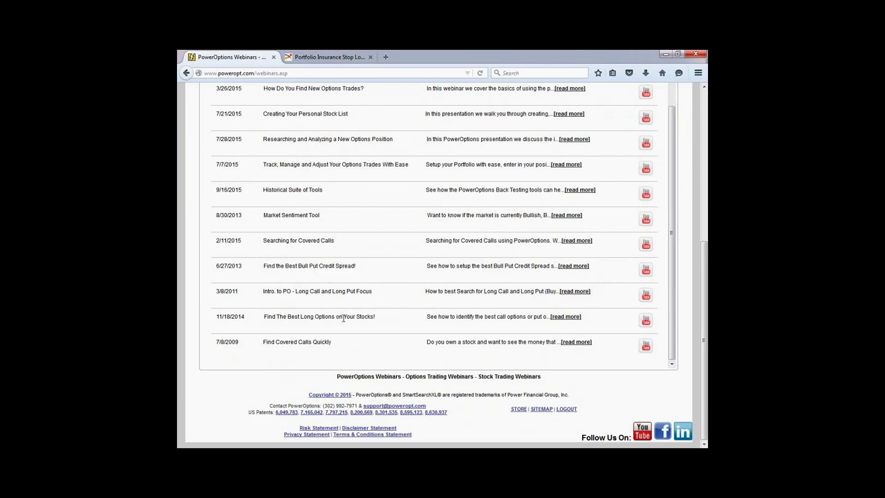
{"action": "left_click_drag", "start_coordinate": [264, 293], "coordinate": [379, 298]}
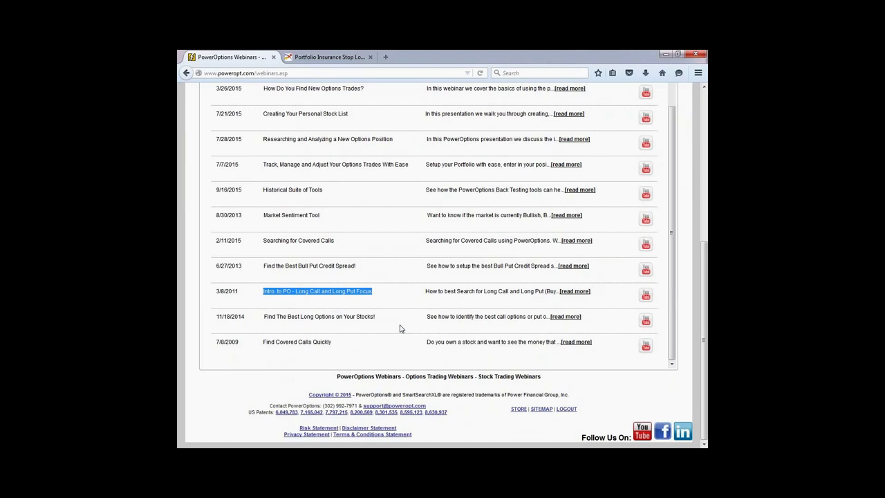
{"action": "scroll", "coordinate": [399, 328], "scroll_direction": "up", "scroll_amount": 1}
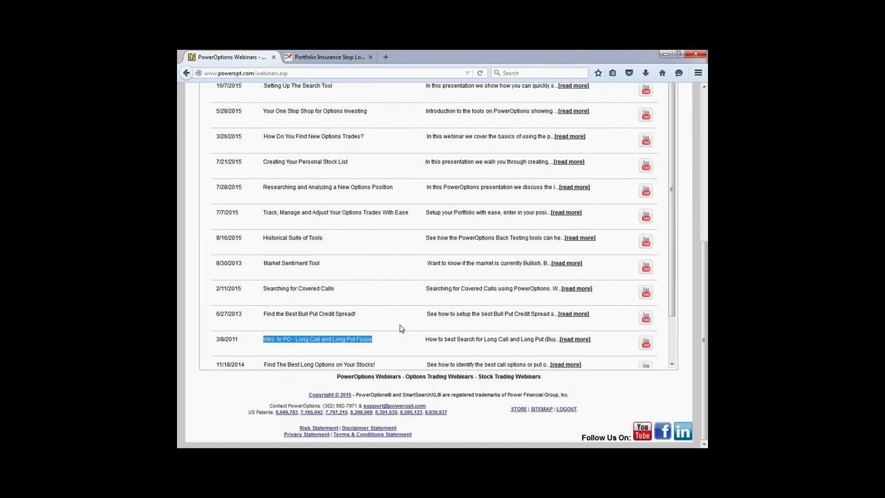
{"action": "left_click", "coordinate": [389, 287]}
{"action": "scroll", "coordinate": [389, 286], "scroll_direction": "up", "scroll_amount": 5}
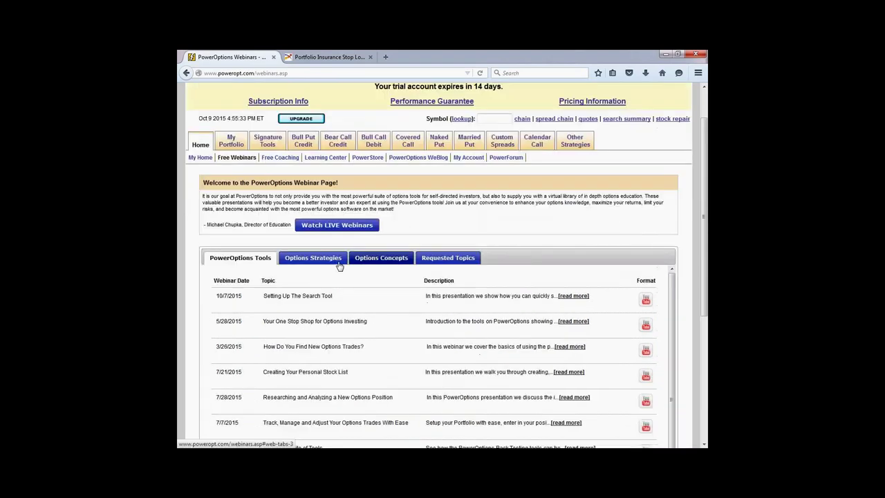
{"action": "left_click", "coordinate": [323, 261]}
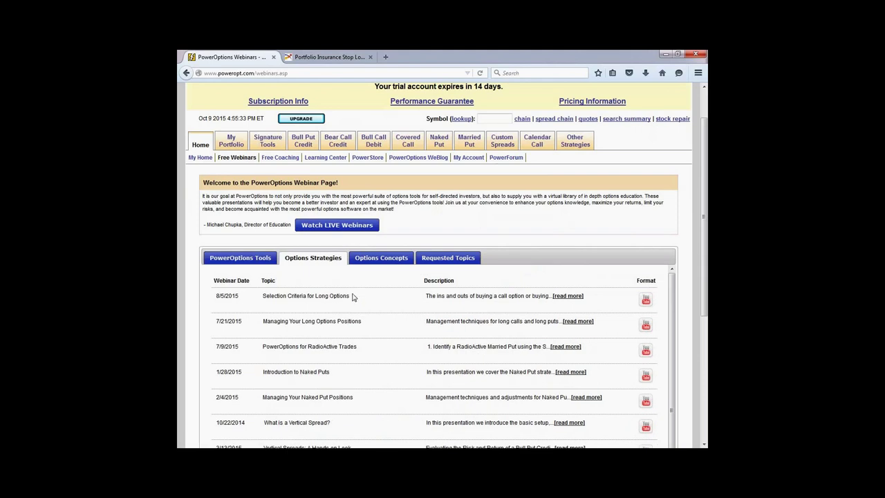
{"action": "scroll", "coordinate": [274, 268], "scroll_direction": "down", "scroll_amount": 3}
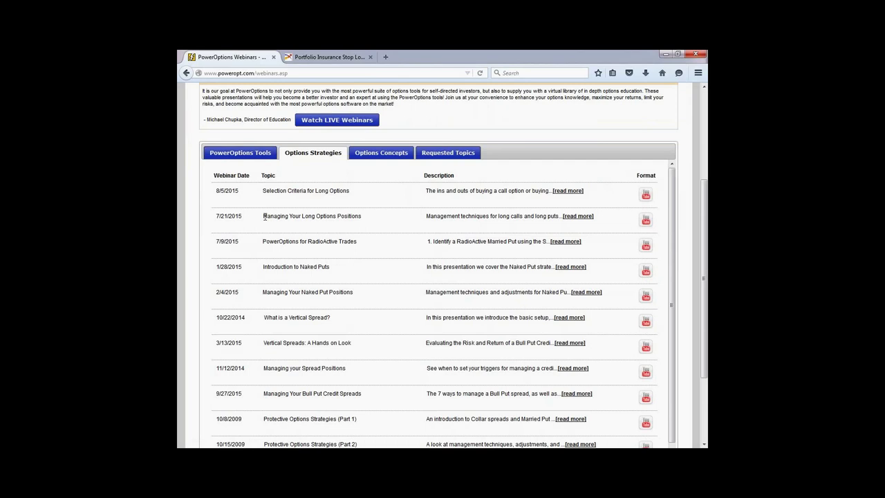
{"action": "left_click_drag", "start_coordinate": [262, 191], "coordinate": [348, 191]}
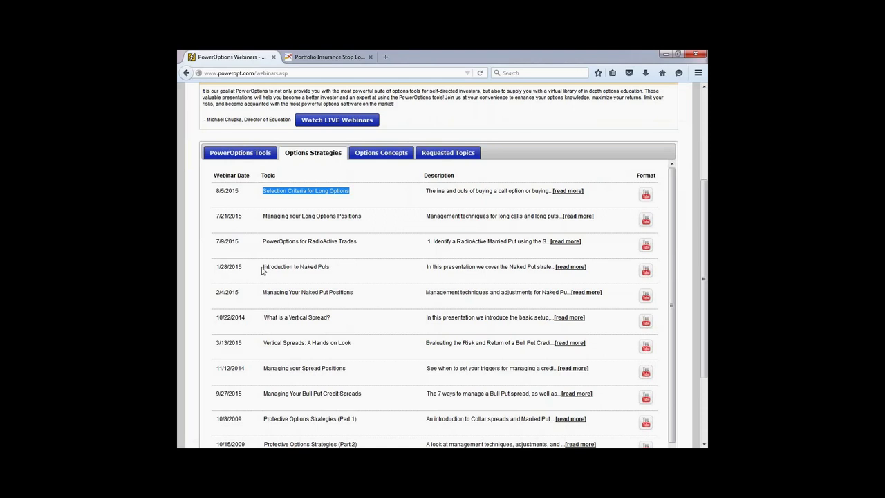
{"action": "left_click_drag", "start_coordinate": [263, 268], "coordinate": [355, 274]}
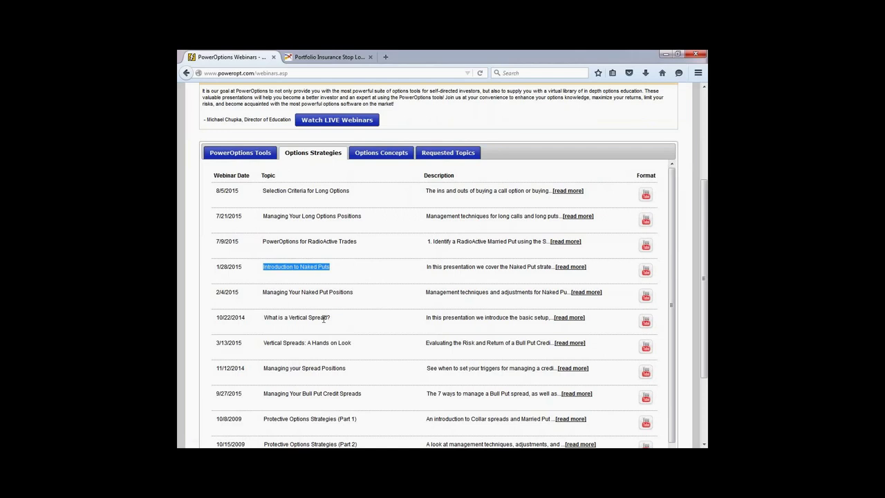
{"action": "scroll", "coordinate": [325, 318], "scroll_direction": "down", "scroll_amount": 1}
{"action": "scroll", "coordinate": [264, 271], "scroll_direction": "down", "scroll_amount": 1}
{"action": "left_click_drag", "start_coordinate": [269, 294], "coordinate": [357, 297]}
{"action": "scroll", "coordinate": [359, 299], "scroll_direction": "down", "scroll_amount": 1}
{"action": "scroll", "coordinate": [359, 299], "scroll_direction": "down", "scroll_amount": 2}
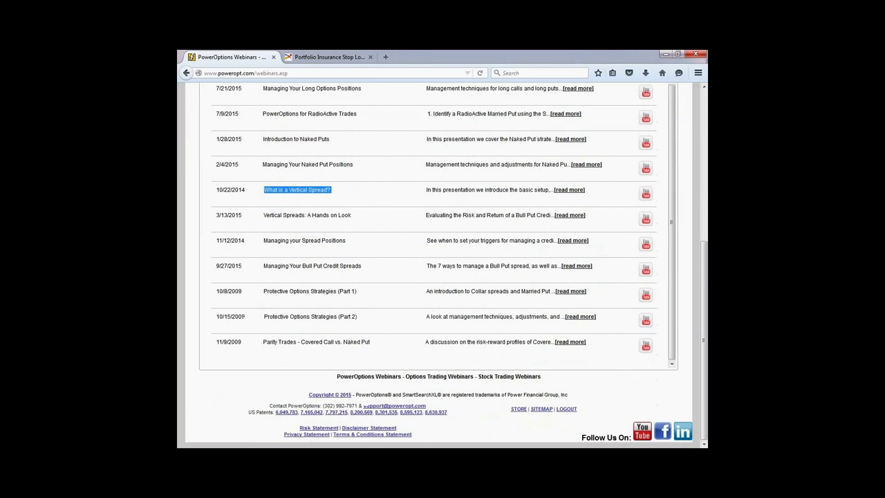
{"action": "left_click_drag", "start_coordinate": [263, 241], "coordinate": [354, 233]}
{"action": "left_click_drag", "start_coordinate": [267, 189], "coordinate": [364, 193]}
{"action": "left_click", "coordinate": [374, 227]}
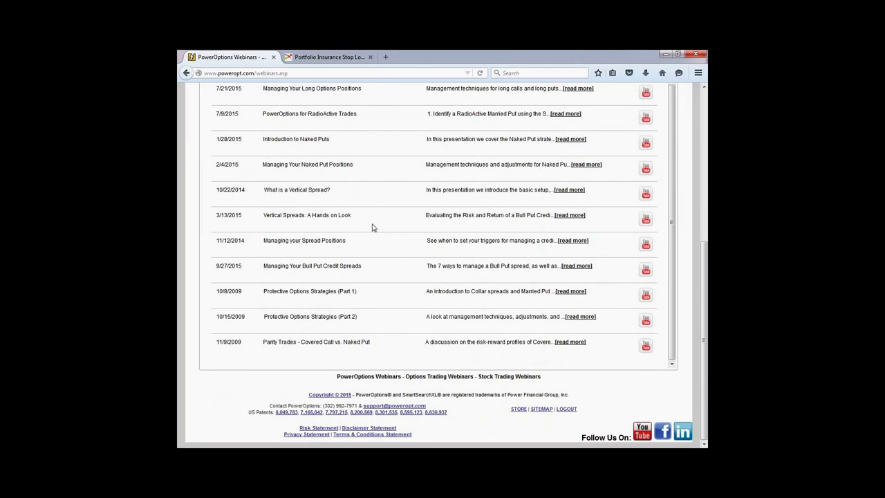
{"action": "scroll", "coordinate": [377, 239], "scroll_direction": "up", "scroll_amount": 1}
{"action": "scroll", "coordinate": [377, 252], "scroll_direction": "up", "scroll_amount": 5}
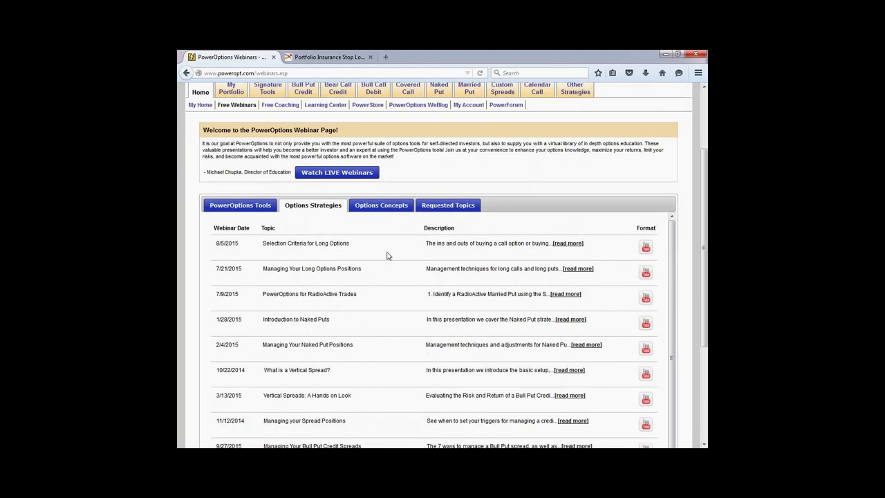
- View Requested Topics, highlighting the 4/28/2015 Bull Put management webinar, then Options Strategies and PowerOptions Tools
{"action": "left_click", "coordinate": [448, 206]}
{"action": "scroll", "coordinate": [304, 240], "scroll_direction": "down", "scroll_amount": 2}
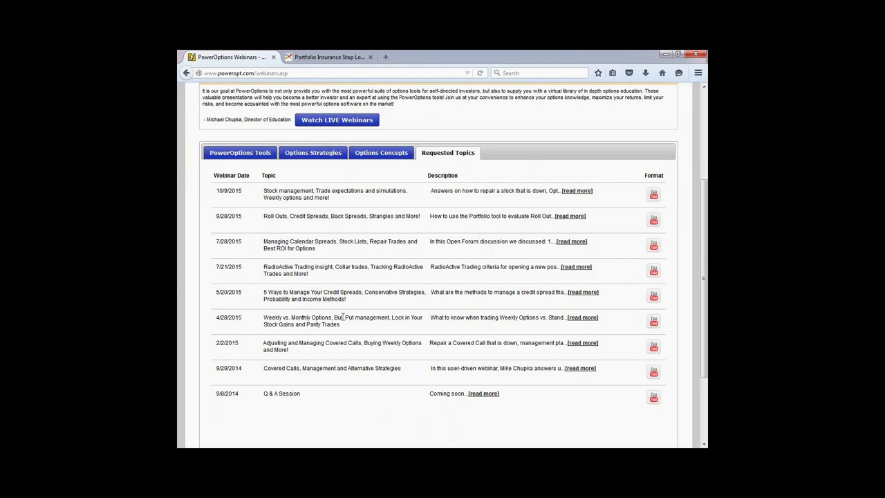
{"action": "left_click_drag", "start_coordinate": [334, 318], "coordinate": [390, 318]}
{"action": "scroll", "coordinate": [415, 359], "scroll_direction": "up", "scroll_amount": 3}
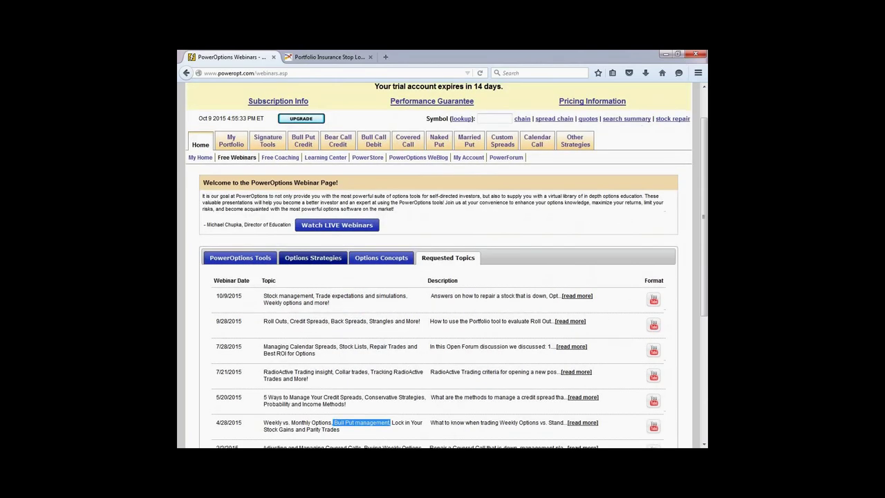
{"action": "left_click", "coordinate": [312, 257]}
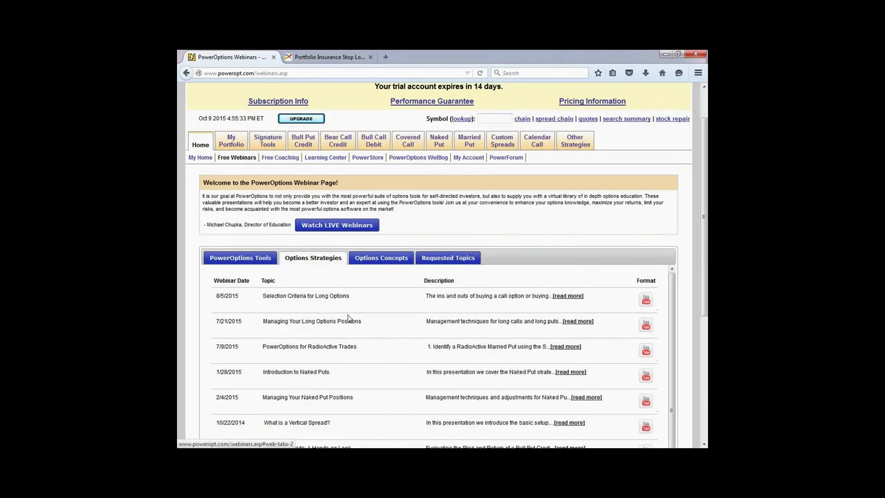
{"action": "left_click", "coordinate": [260, 263]}
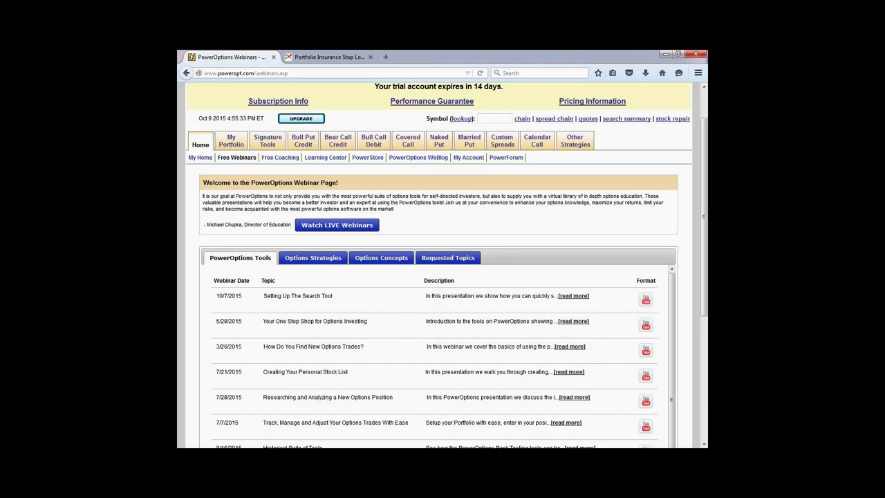
- Open the Covered Call SmartSearchXL results and expand the 'Search Settings Saved As' list
{"action": "mouse_move", "coordinate": [408, 140]}
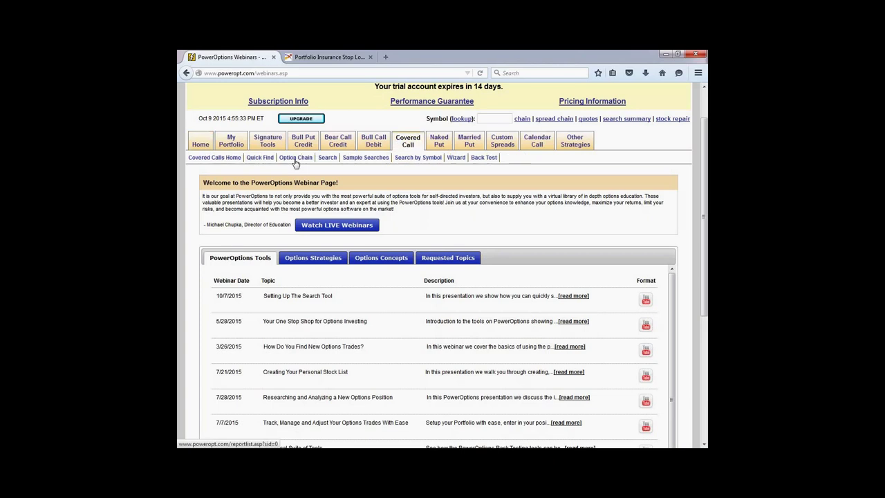
{"action": "left_click", "coordinate": [327, 158]}
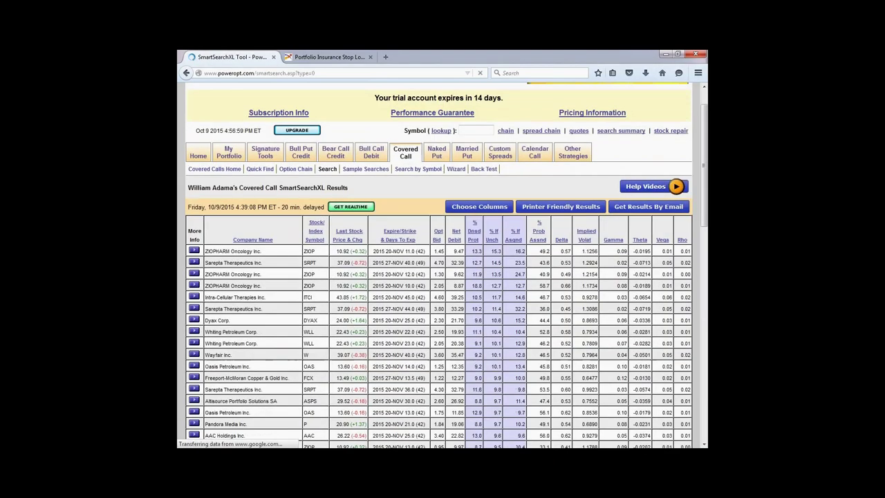
{"action": "scroll", "coordinate": [415, 256], "scroll_direction": "down", "scroll_amount": 10}
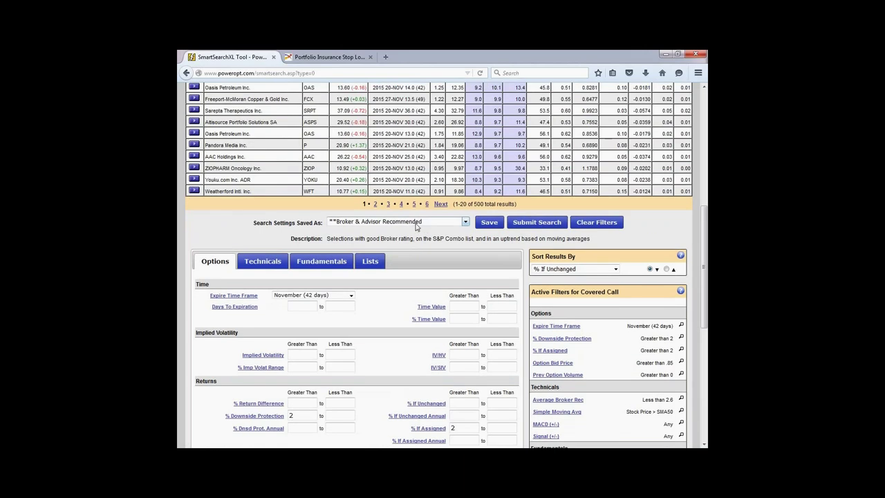
{"action": "left_click", "coordinate": [418, 221]}
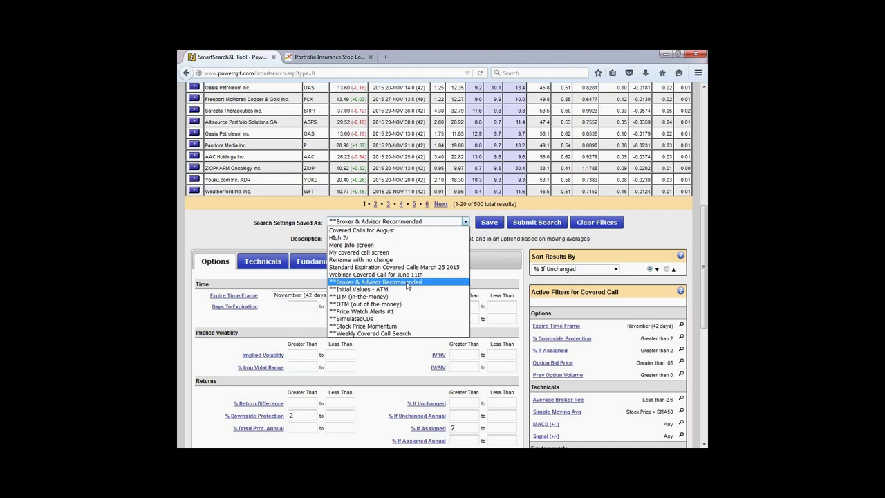
- Keep the Broker & Advisor Recommended search with November (42 days) expiration
{"action": "left_click", "coordinate": [397, 221]}
{"action": "left_click", "coordinate": [311, 295]}
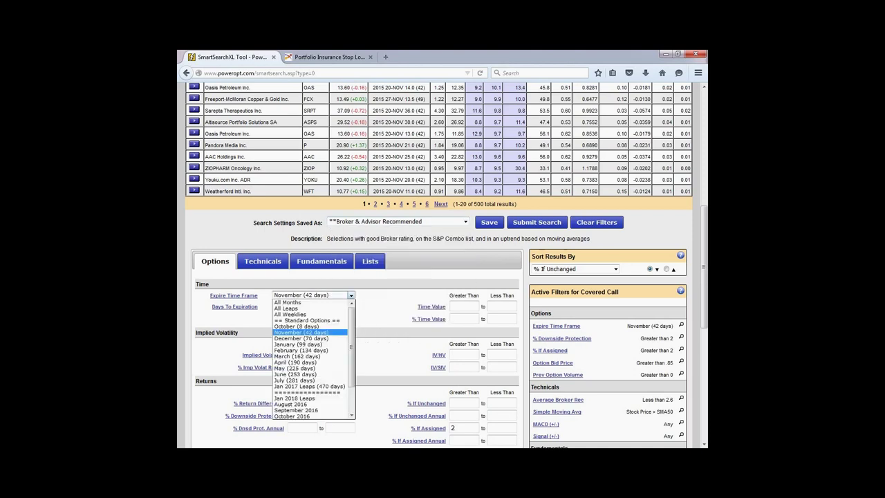
{"action": "left_click", "coordinate": [371, 302]}
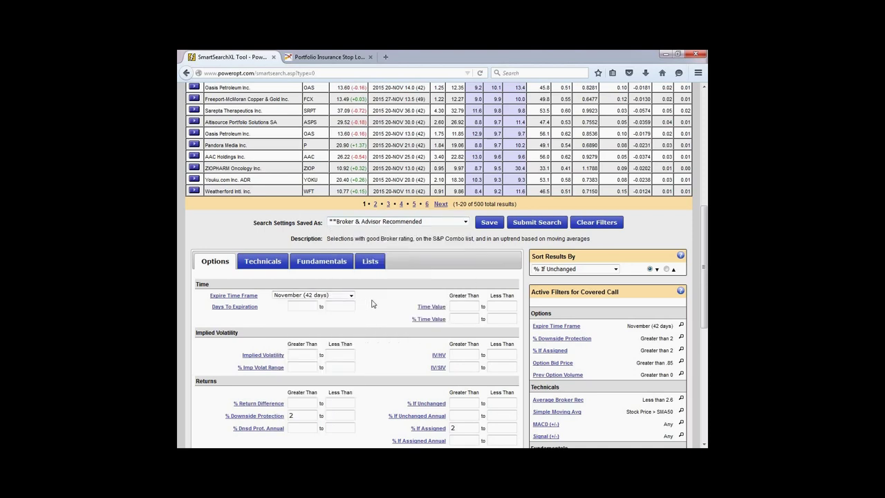
- Review the covered call filters, highlighting the Stock Price > SMA50 moving average criterion
{"action": "scroll", "coordinate": [369, 301], "scroll_direction": "down", "scroll_amount": 3}
{"action": "scroll", "coordinate": [359, 299], "scroll_direction": "down", "scroll_amount": 2}
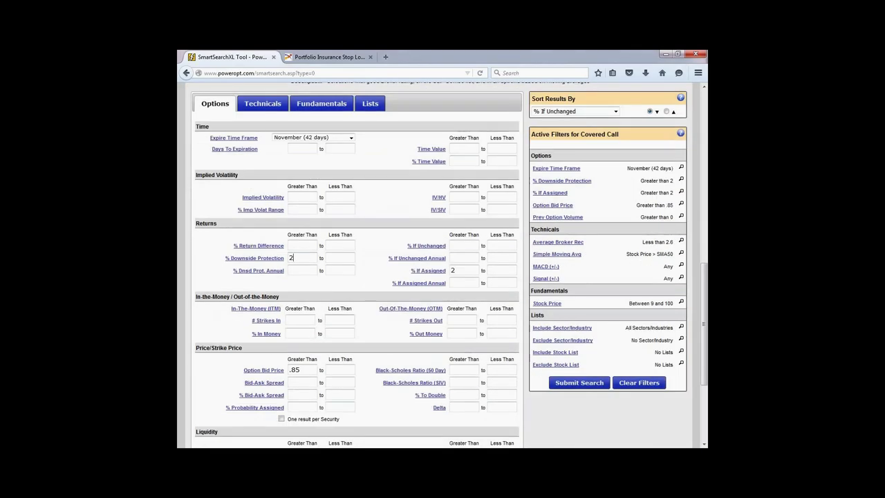
{"action": "scroll", "coordinate": [291, 154], "scroll_direction": "down", "scroll_amount": 3}
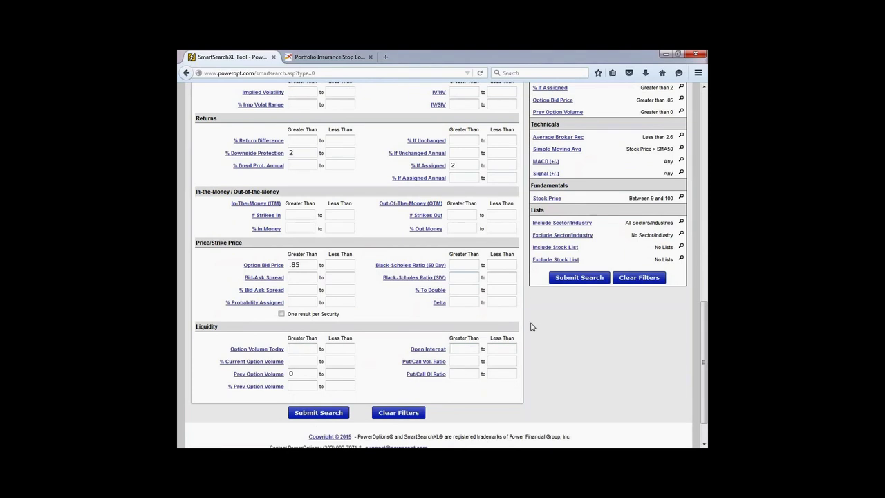
{"action": "scroll", "coordinate": [529, 325], "scroll_direction": "up", "scroll_amount": 2}
{"action": "left_click_drag", "start_coordinate": [626, 201], "coordinate": [673, 201]}
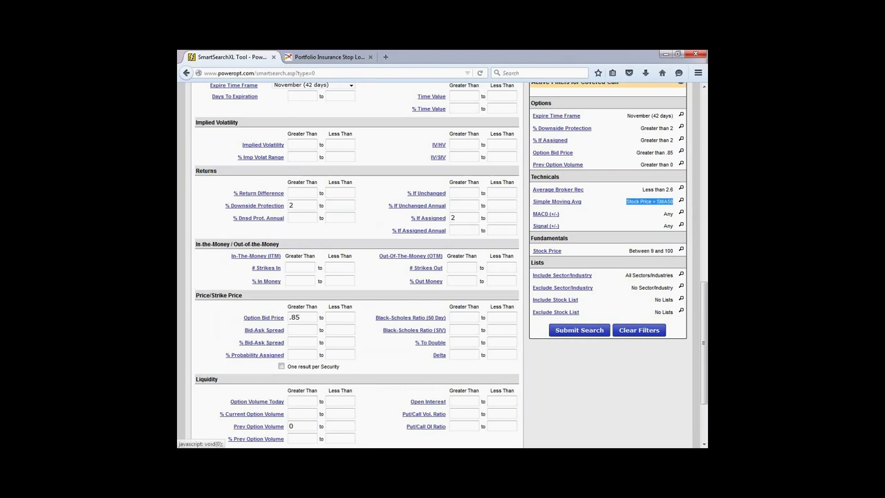
{"action": "left_click", "coordinate": [669, 413]}
{"action": "scroll", "coordinate": [663, 411], "scroll_direction": "up", "scroll_amount": 5}
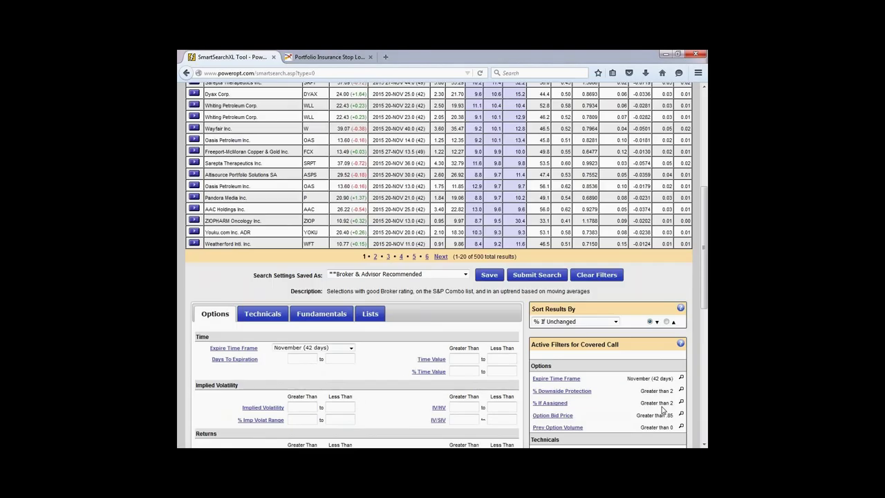
- Scroll back to the top of the Covered Call SmartSearchXL results
{"action": "scroll", "coordinate": [663, 412], "scroll_direction": "up", "scroll_amount": 5}
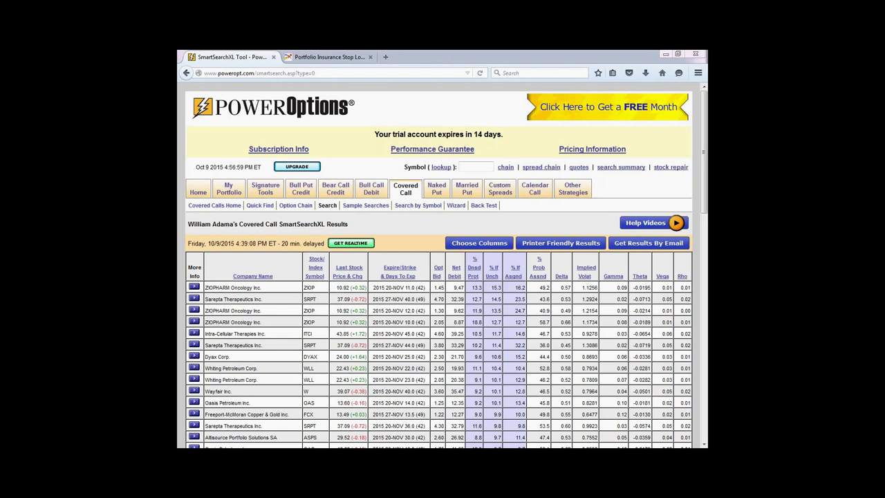
- Open the Naked Put SmartSearchXL results and review its filters, noting the % Out Money value of 8
{"action": "mouse_move", "coordinate": [437, 197]}
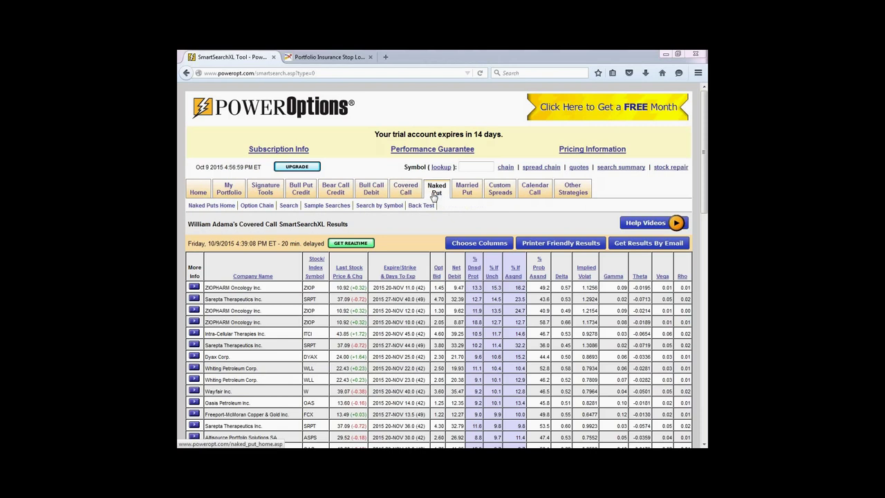
{"action": "left_click", "coordinate": [294, 207]}
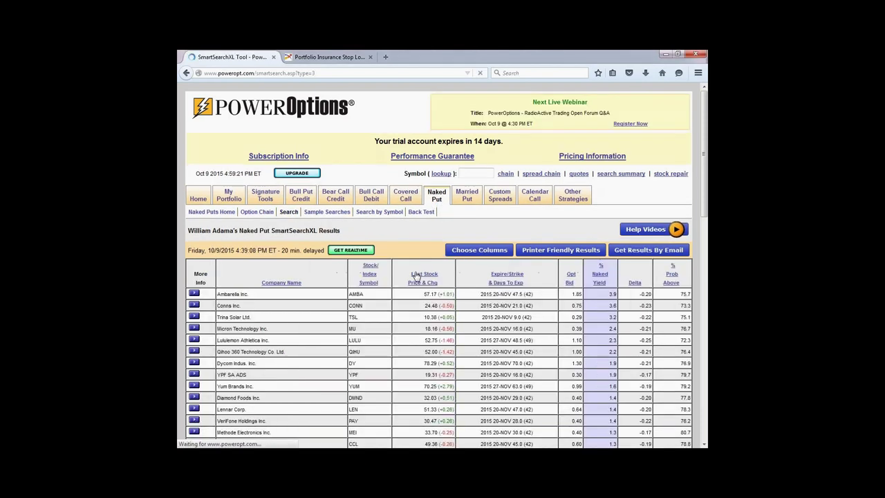
{"action": "scroll", "coordinate": [417, 275], "scroll_direction": "down", "scroll_amount": 5}
{"action": "scroll", "coordinate": [417, 275], "scroll_direction": "up", "scroll_amount": 5}
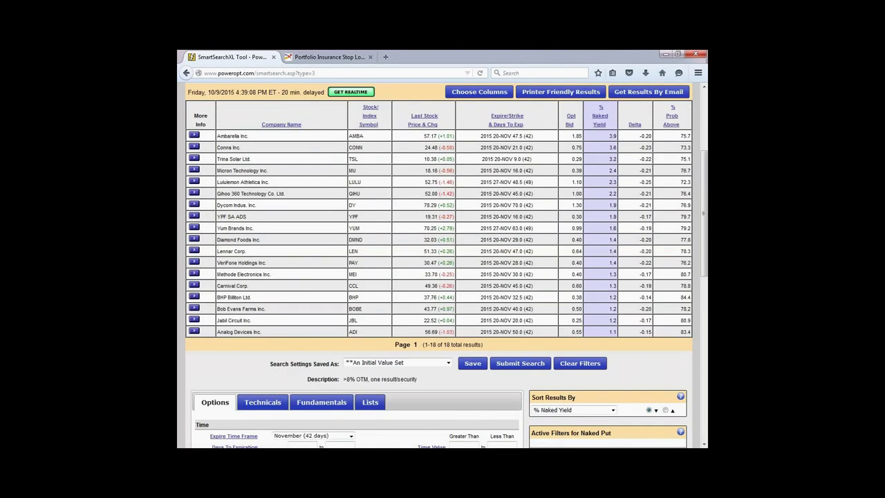
{"action": "scroll", "coordinate": [416, 275], "scroll_direction": "down", "scroll_amount": 7}
{"action": "scroll", "coordinate": [624, 250], "scroll_direction": "down", "scroll_amount": 3}
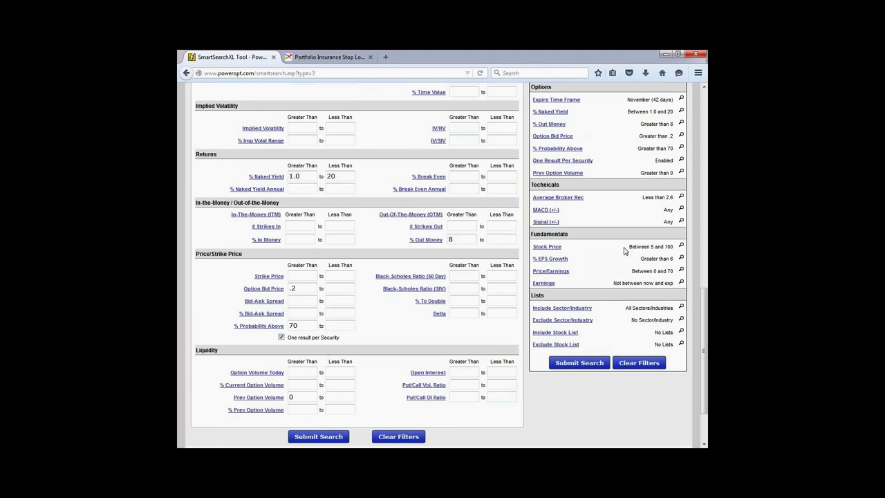
{"action": "left_click", "coordinate": [462, 235]}
{"action": "scroll", "coordinate": [370, 302], "scroll_direction": "up", "scroll_amount": 4}
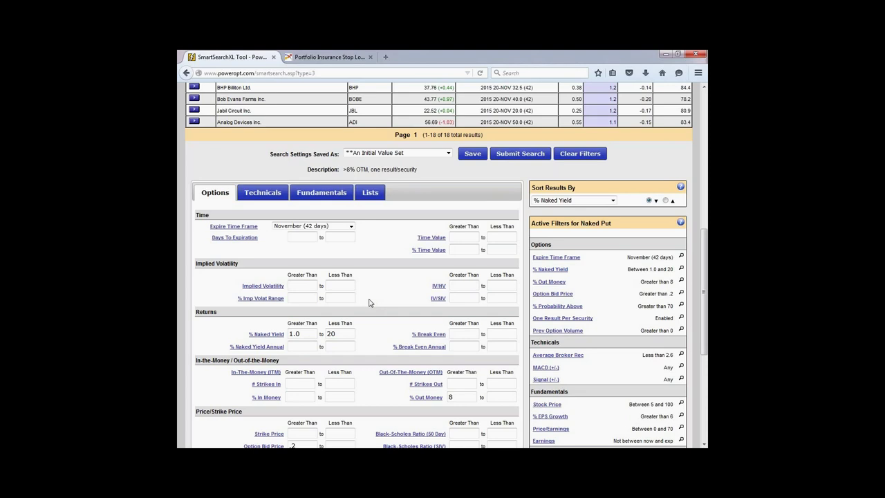
- Highlight the 1.0 % Naked Yield, 8 % Out Money and 70 % Probability Above minimums, then go home
{"action": "scroll", "coordinate": [371, 302], "scroll_direction": "down", "scroll_amount": 3}
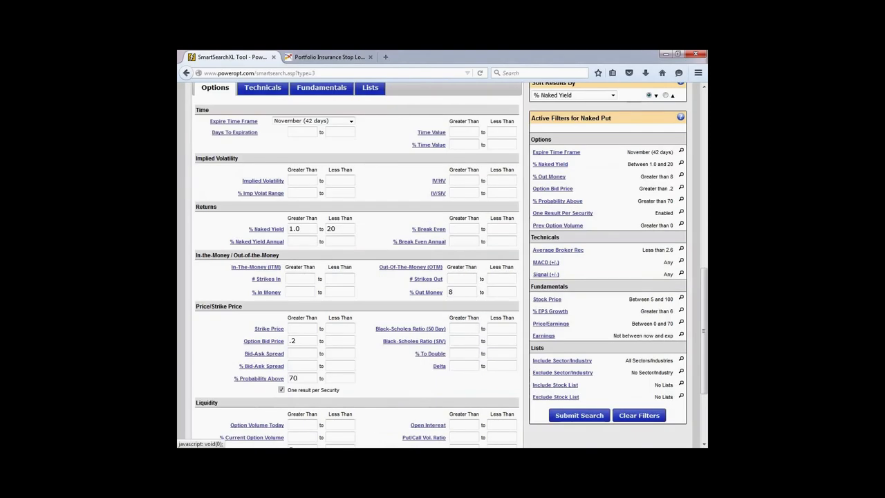
{"action": "double_click", "coordinate": [293, 229]}
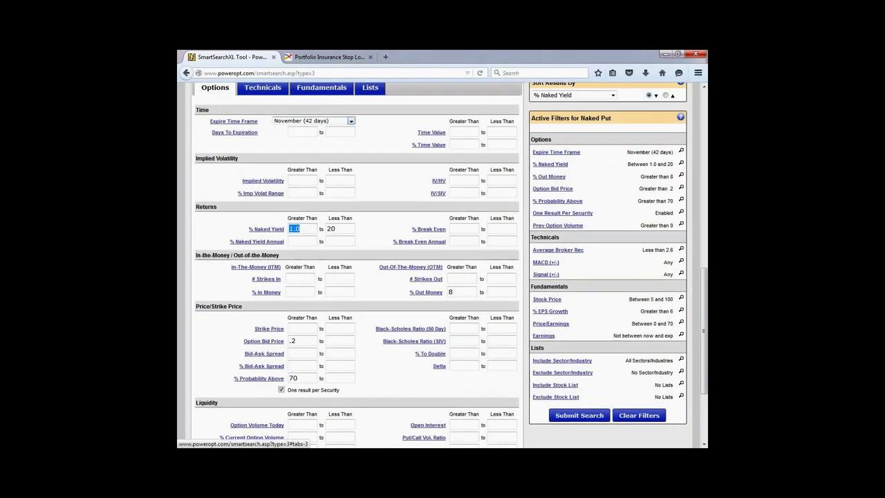
{"action": "double_click", "coordinate": [450, 292]}
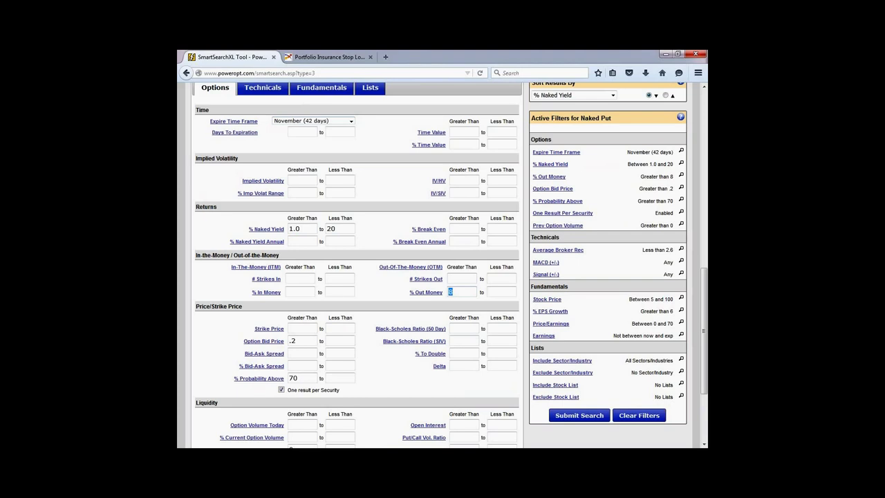
{"action": "double_click", "coordinate": [302, 377]}
{"action": "left_click", "coordinate": [304, 379]}
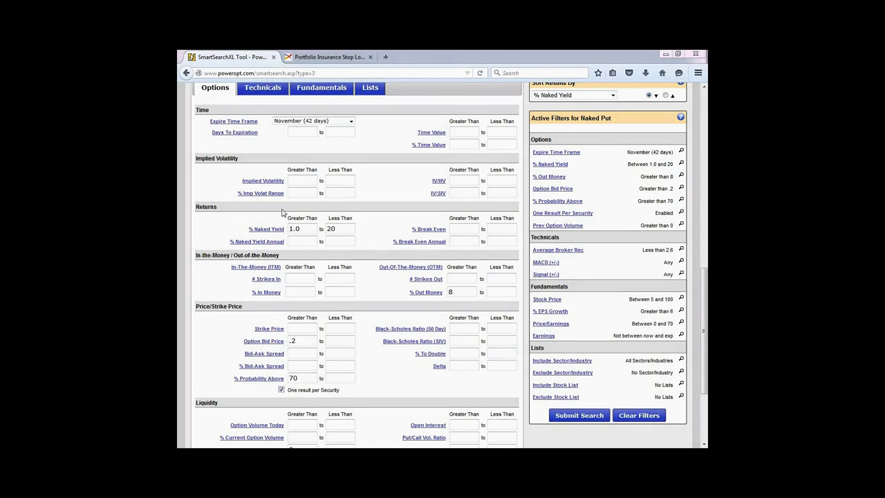
{"action": "scroll", "coordinate": [242, 157], "scroll_direction": "up", "scroll_amount": 10}
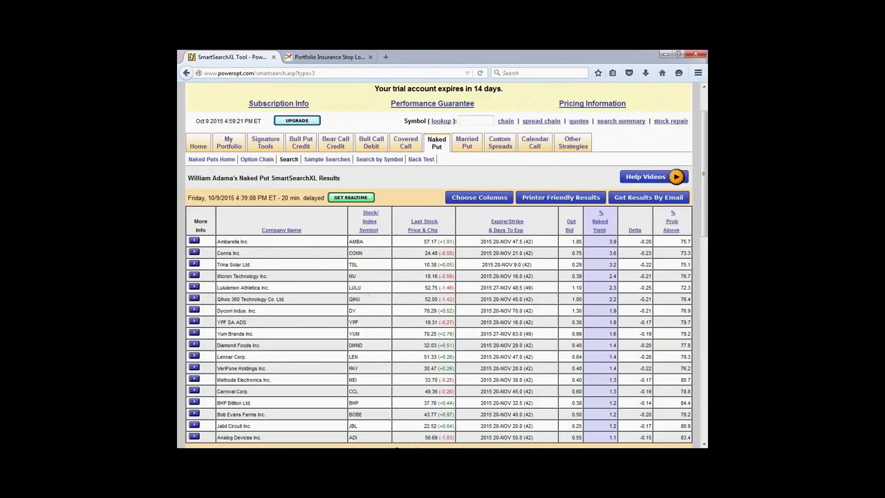
{"action": "left_click", "coordinate": [203, 146]}
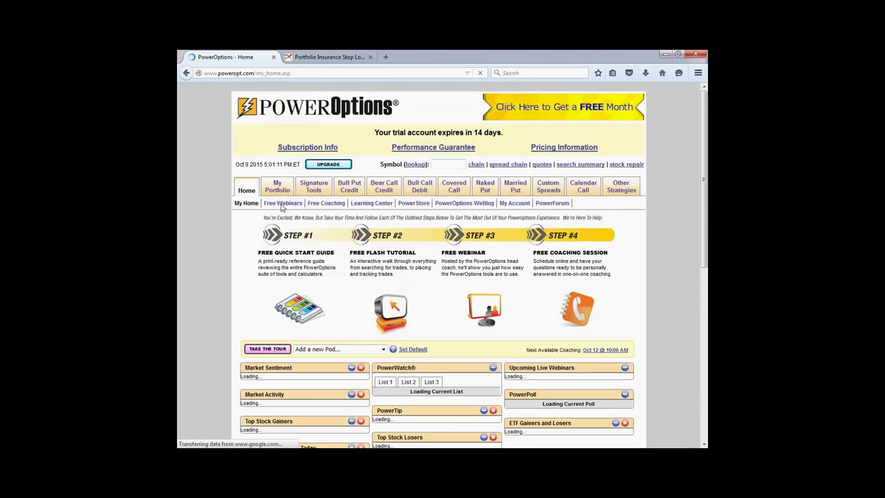
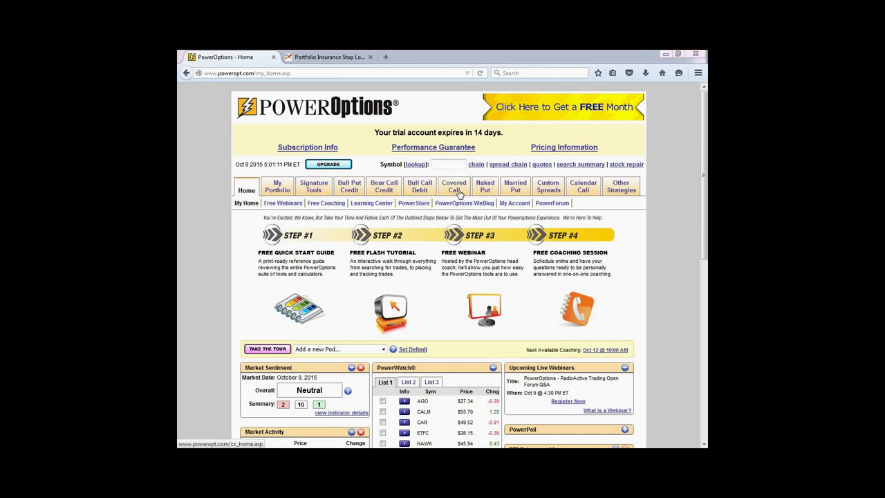
- Enter the symbol S in the lookup field and go to the Custom Spread Builder
{"action": "mouse_move", "coordinate": [454, 186]}
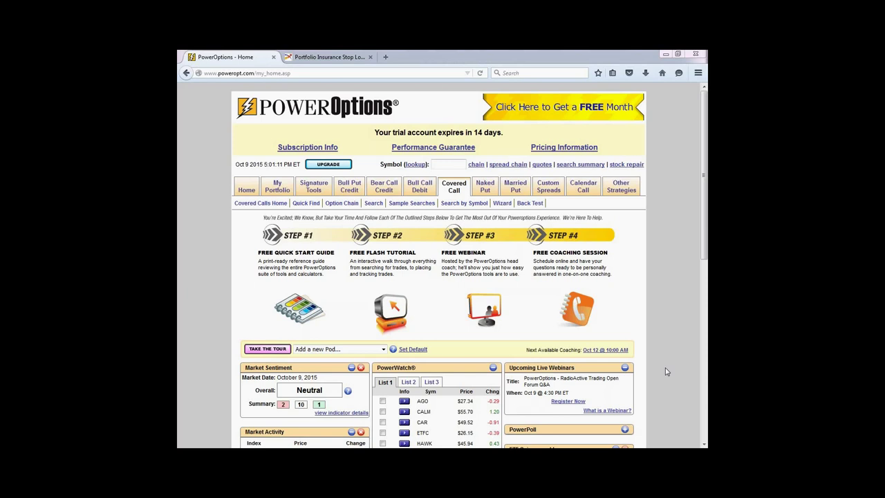
{"action": "left_click", "coordinate": [455, 166]}
{"action": "type", "text": "S"}
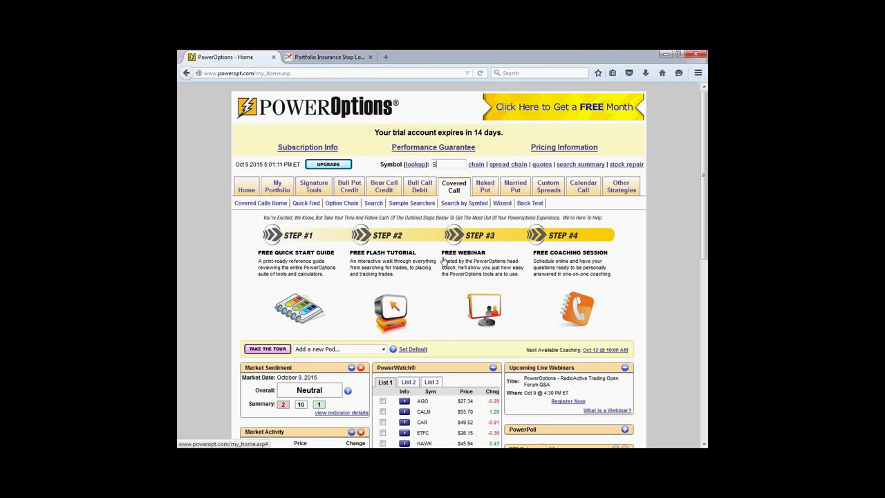
{"action": "left_click", "coordinate": [550, 187]}
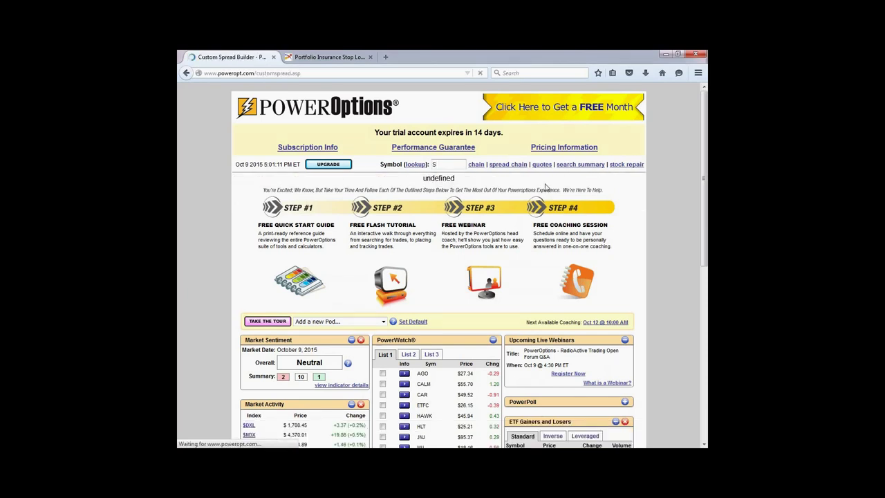
- Load SBUX's October 16 2015 option chain and add the 57.50 and 55.00 calls
{"action": "left_click", "coordinate": [442, 242]}
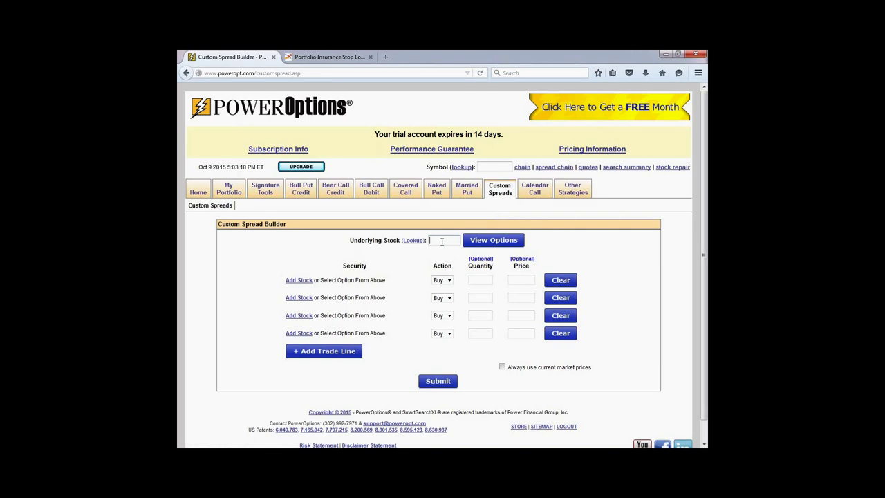
{"action": "type", "text": "SBUX"}
{"action": "left_click", "coordinate": [487, 239]}
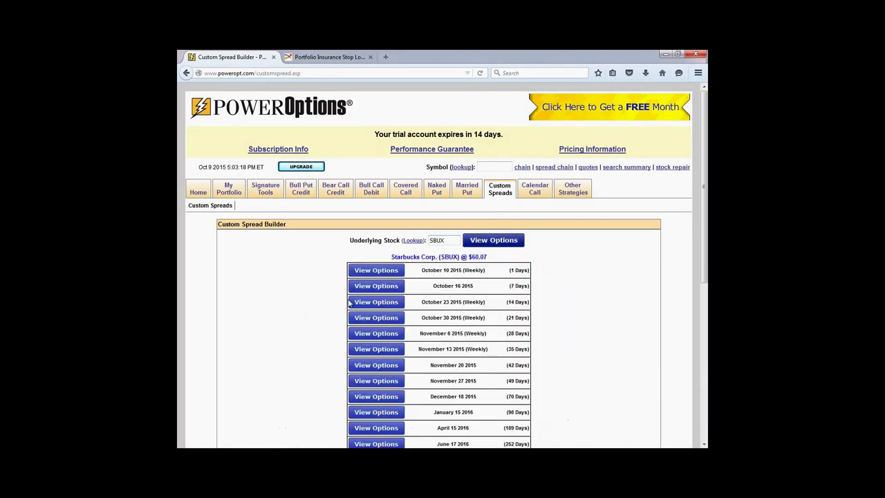
{"action": "scroll", "coordinate": [492, 287], "scroll_direction": "down", "scroll_amount": 1}
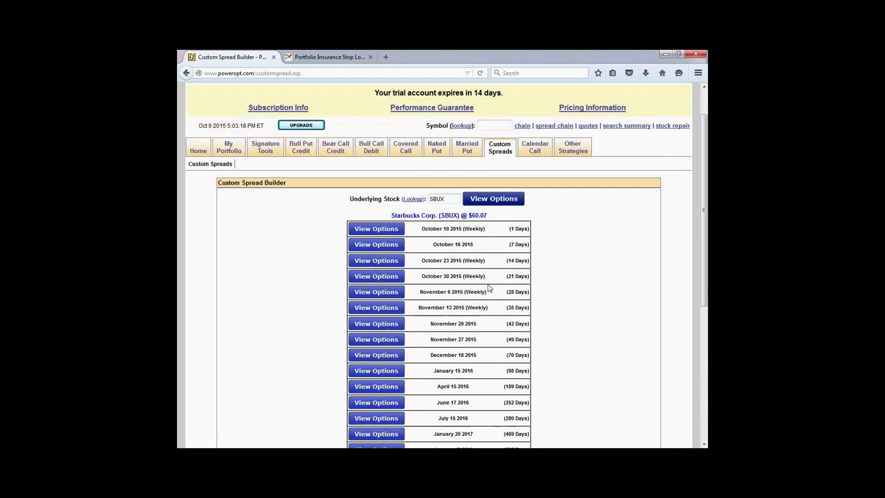
{"action": "scroll", "coordinate": [489, 288], "scroll_direction": "down", "scroll_amount": 2}
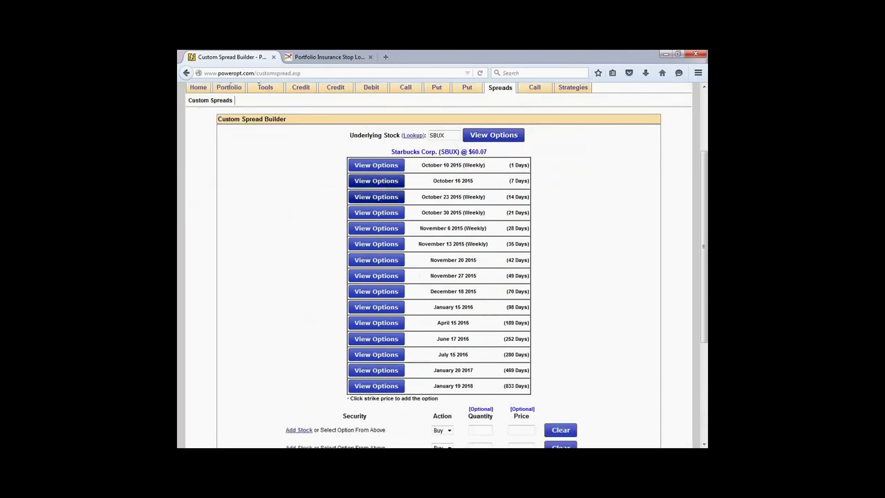
{"action": "left_click", "coordinate": [376, 181]}
{"action": "scroll", "coordinate": [439, 266], "scroll_direction": "down", "scroll_amount": 10}
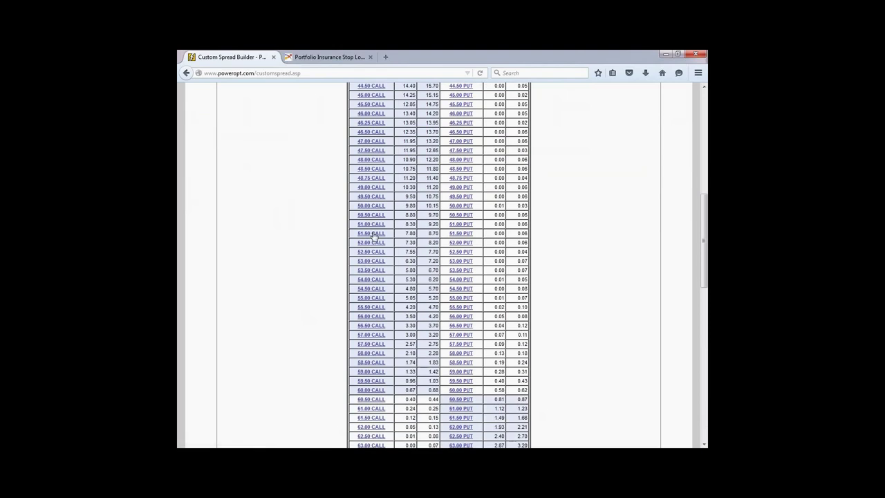
{"action": "scroll", "coordinate": [373, 235], "scroll_direction": "down", "scroll_amount": 2}
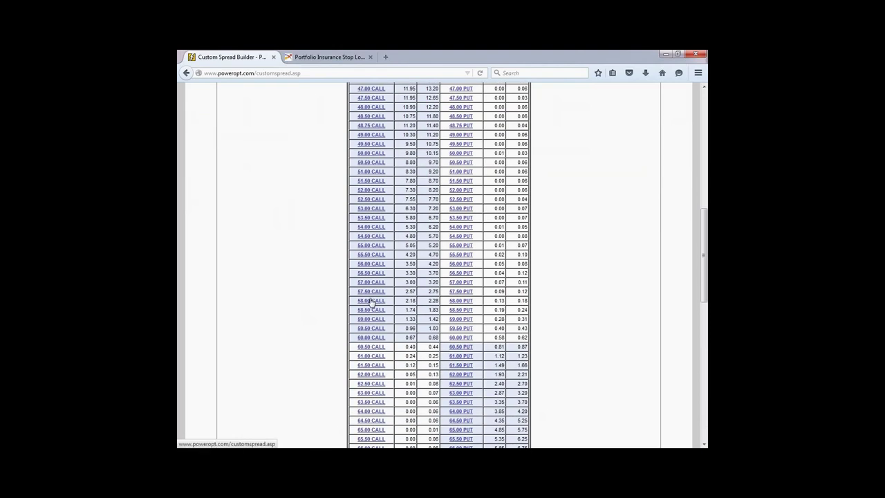
{"action": "left_click", "coordinate": [370, 294]}
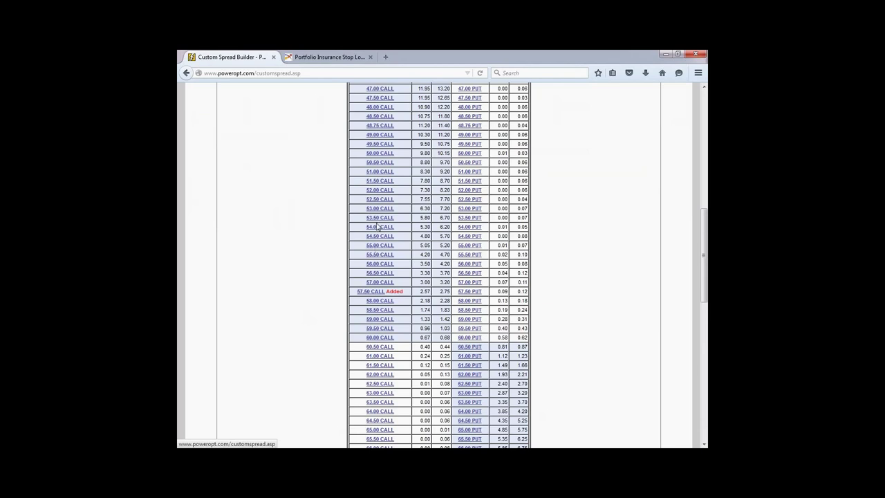
{"action": "left_click", "coordinate": [376, 246]}
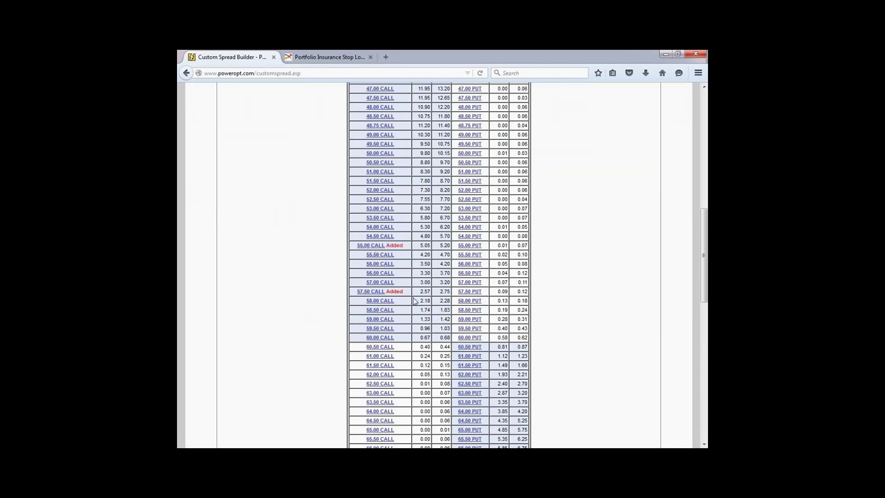
- Set the 57.50 call to Sell 1 at 6.00 and clear the 55.00 call row
{"action": "scroll", "coordinate": [436, 276], "scroll_direction": "down", "scroll_amount": 10}
{"action": "scroll", "coordinate": [437, 347], "scroll_direction": "down", "scroll_amount": 2}
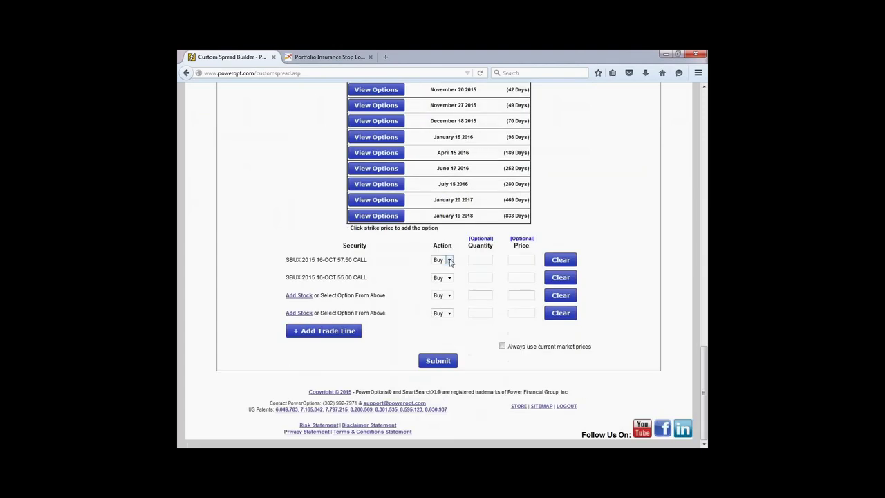
{"action": "left_click", "coordinate": [449, 259]}
{"action": "left_click", "coordinate": [448, 275]}
{"action": "left_click", "coordinate": [477, 259]}
{"action": "type", "text": "1"}
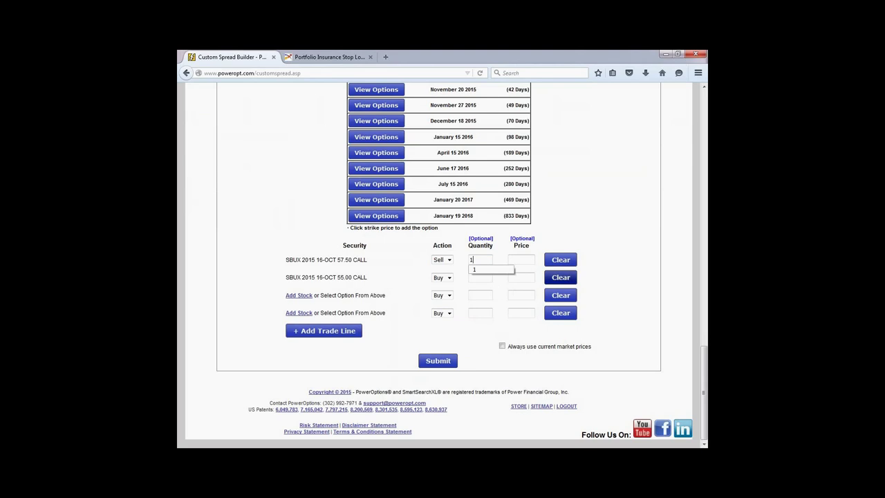
{"action": "left_click", "coordinate": [515, 259]}
{"action": "type", "text": "6"}
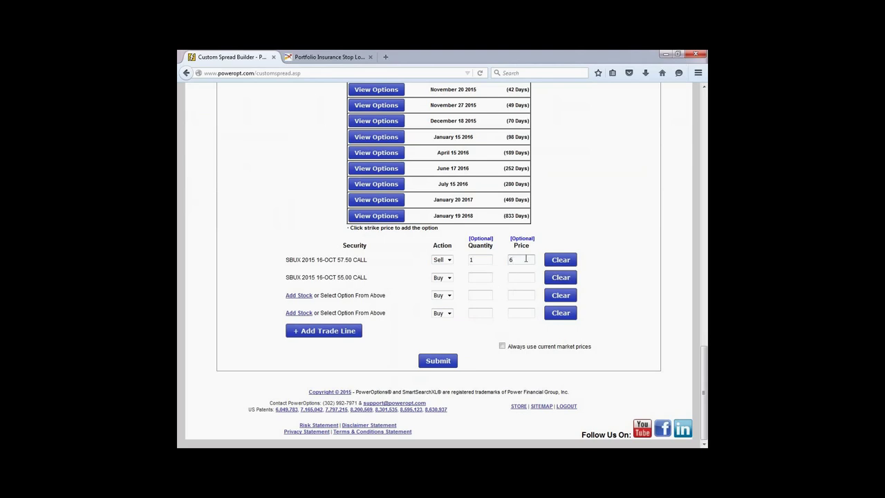
{"action": "type", "text": ".00"}
{"action": "left_click", "coordinate": [446, 278]}
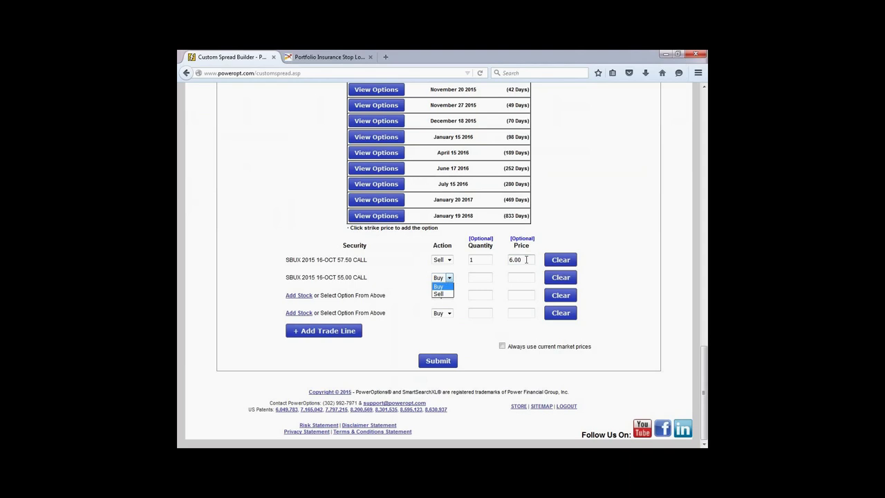
{"action": "left_click", "coordinate": [526, 259]}
{"action": "left_click_drag", "start_coordinate": [526, 259], "coordinate": [499, 258]}
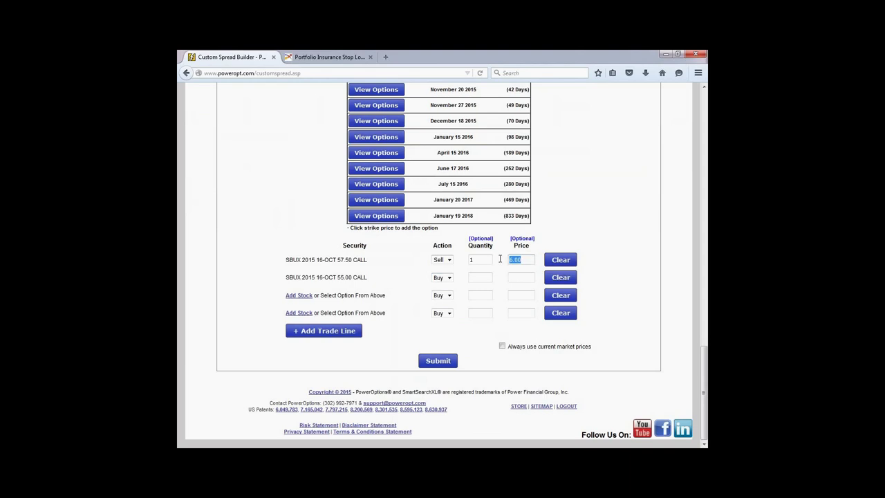
{"action": "left_click", "coordinate": [555, 278]}
- Delete the first leg's 6.00 price and remove the 50.00 call leg
{"action": "scroll", "coordinate": [338, 228], "scroll_direction": "up", "scroll_amount": 10}
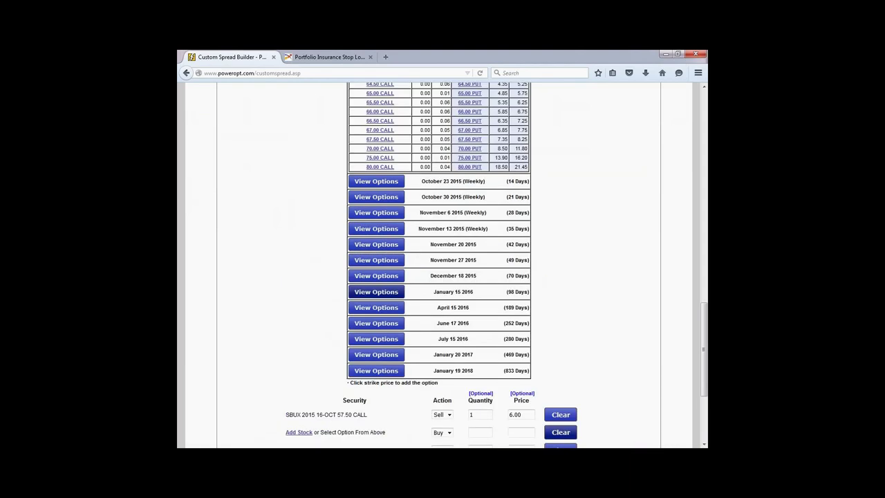
{"action": "scroll", "coordinate": [344, 223], "scroll_direction": "up", "scroll_amount": 1}
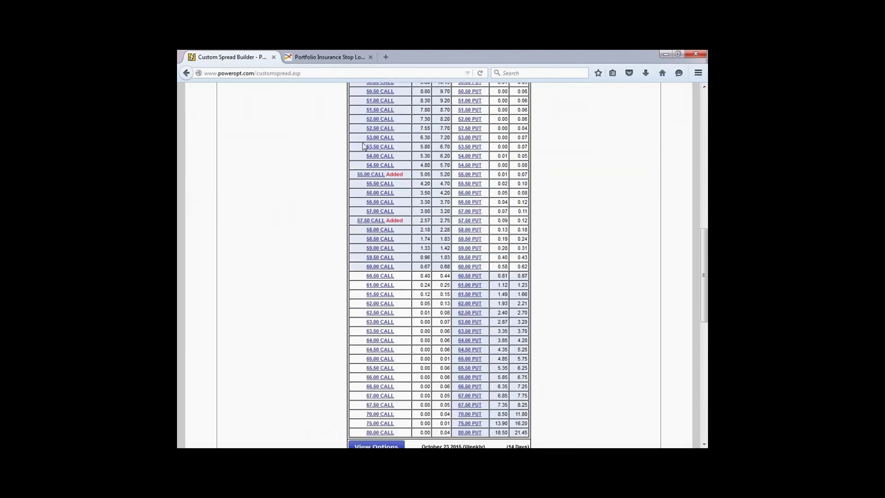
{"action": "scroll", "coordinate": [419, 157], "scroll_direction": "down", "scroll_amount": 10}
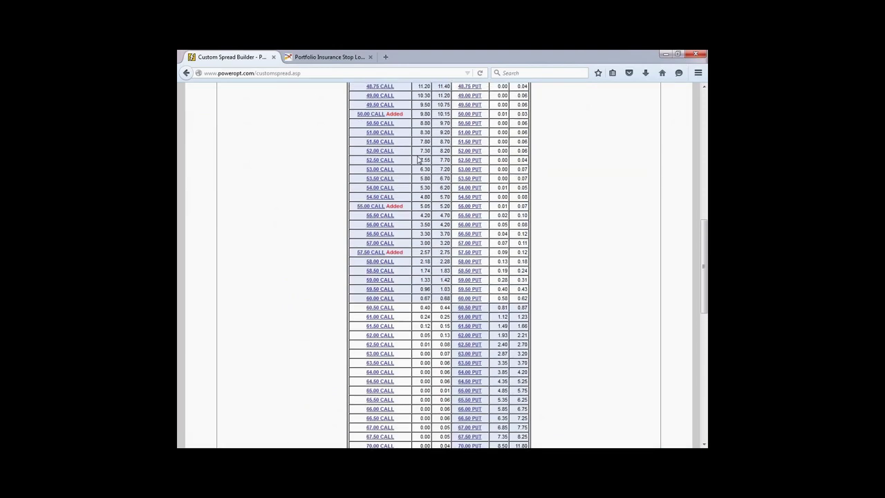
{"action": "left_click", "coordinate": [489, 329]}
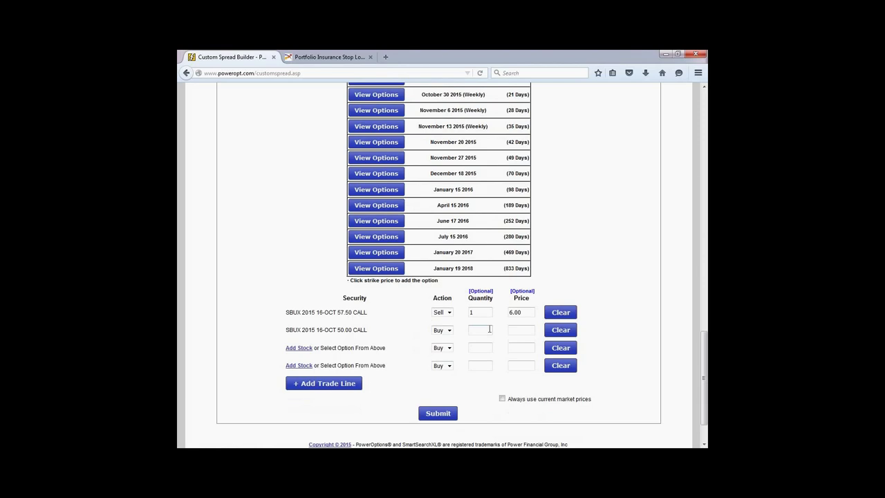
{"action": "left_click_drag", "start_coordinate": [527, 312], "coordinate": [493, 312]}
{"action": "key", "text": "BackSpace"}
{"action": "left_click", "coordinate": [486, 330]}
{"action": "type", "text": "1"}
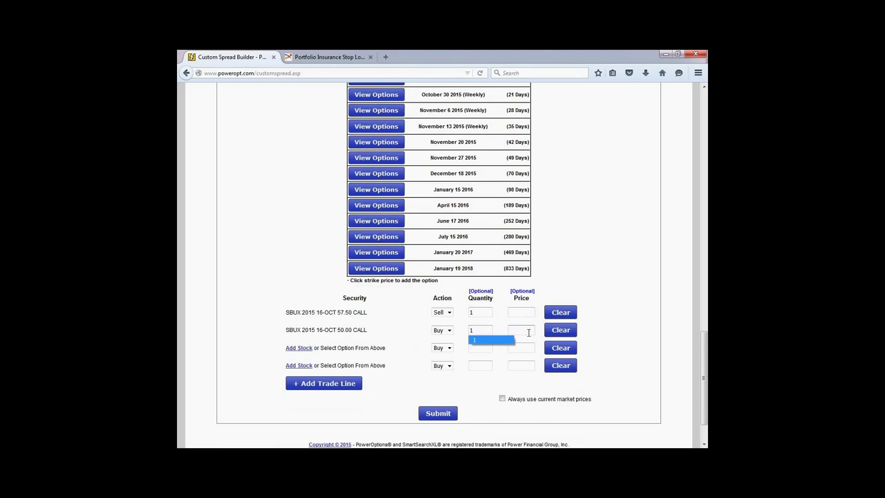
{"action": "left_click", "coordinate": [563, 330]}
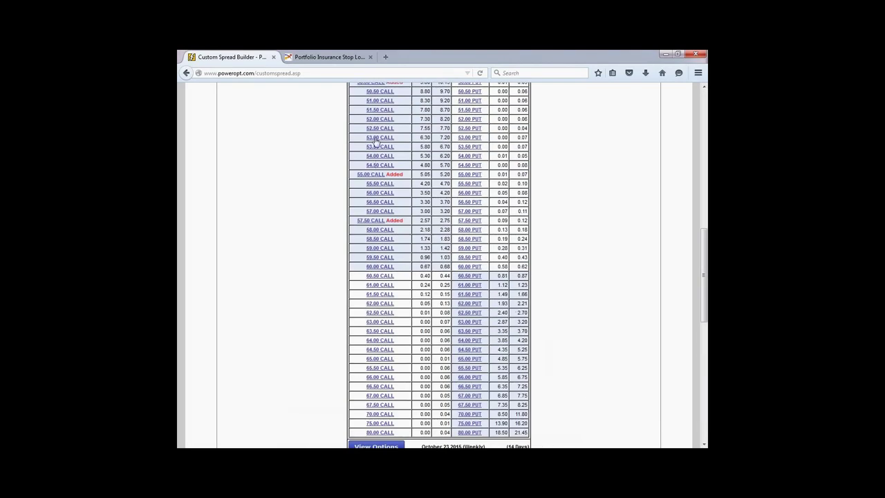
- Add the October 16 52.50 call as row 2 with quantity 1 at 6.00
{"action": "left_click", "coordinate": [378, 130]}
{"action": "scroll", "coordinate": [414, 277], "scroll_direction": "down", "scroll_amount": 10}
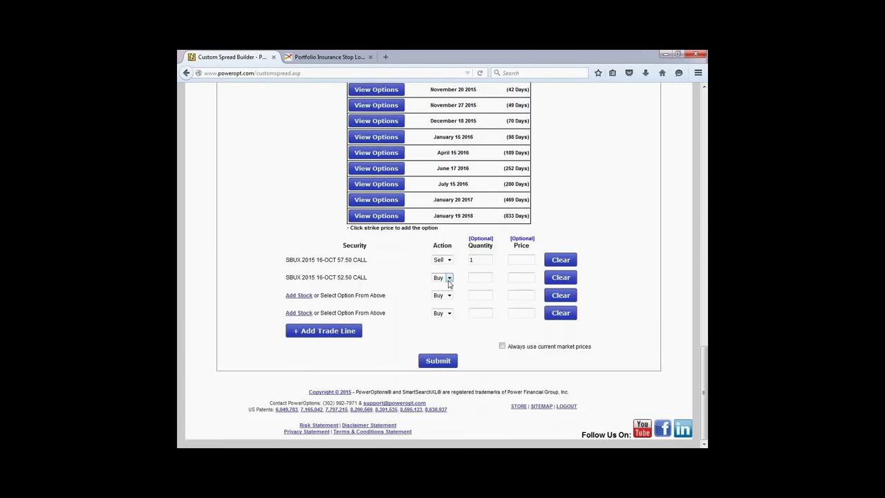
{"action": "left_click", "coordinate": [481, 278]}
{"action": "type", "text": "1"}
{"action": "left_click", "coordinate": [517, 278]}
{"action": "type", "text": "6.00"}
- Change the 57.50 call's price to 3.80
{"action": "left_click", "coordinate": [515, 261]}
{"action": "type", "text": "3.3"}
{"action": "key", "text": "BackSpace"}
{"action": "key", "text": "BackSpace"}
{"action": "key", "text": "BackSpace"}
{"action": "type", "text": "3.80"}
- Analyze the SBUX call spread, then reprice the sold leg at 2.80 and recalculate
{"action": "left_click", "coordinate": [438, 361]}
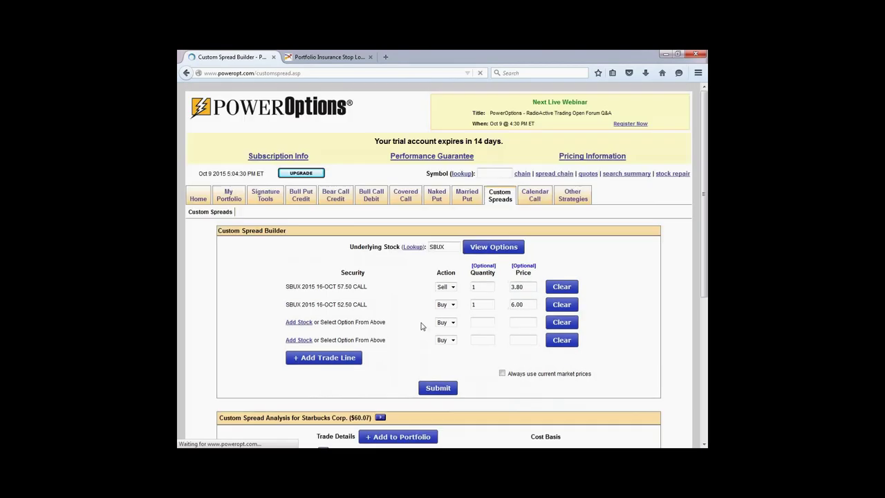
{"action": "scroll", "coordinate": [421, 325], "scroll_direction": "down", "scroll_amount": 4}
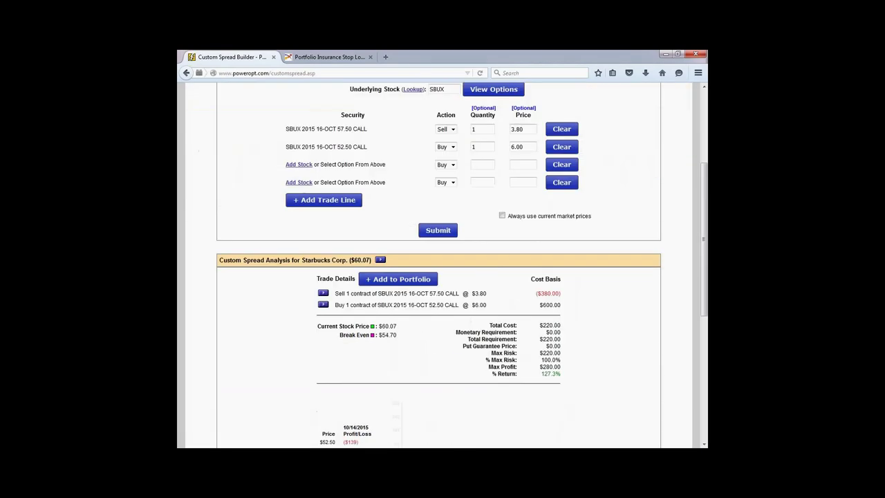
{"action": "scroll", "coordinate": [529, 138], "scroll_direction": "up", "scroll_amount": 2}
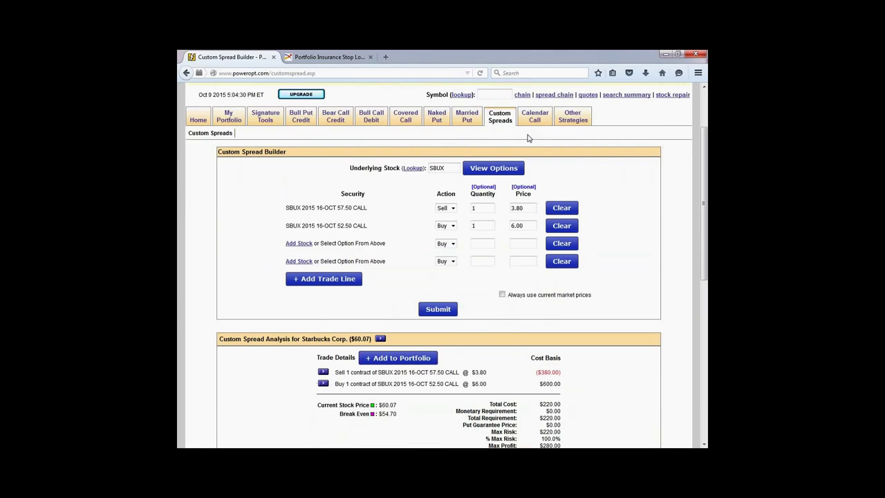
{"action": "left_click_drag", "start_coordinate": [532, 208], "coordinate": [486, 208]}
{"action": "type", "text": "2.80"}
{"action": "left_click", "coordinate": [438, 309]}
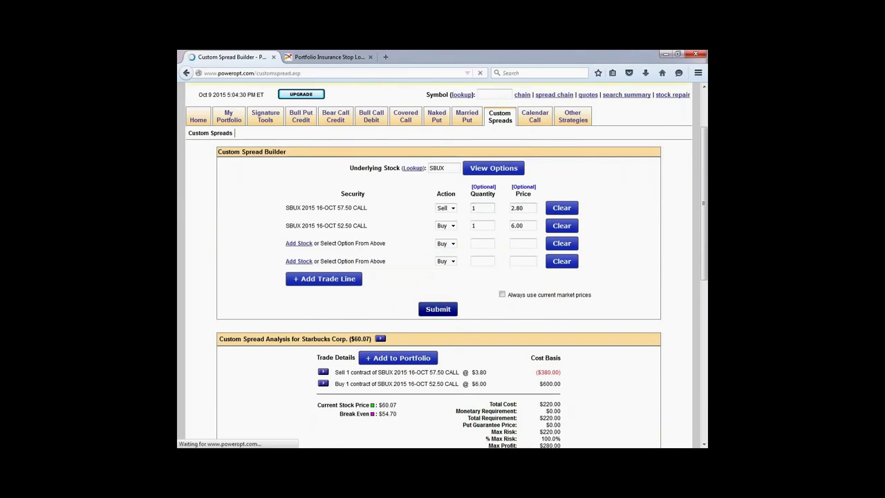
- Read the profit/loss chart: $180 maximum profit, $320 cost, $55.70 break-even
{"action": "scroll", "coordinate": [476, 327], "scroll_direction": "down", "scroll_amount": 4}
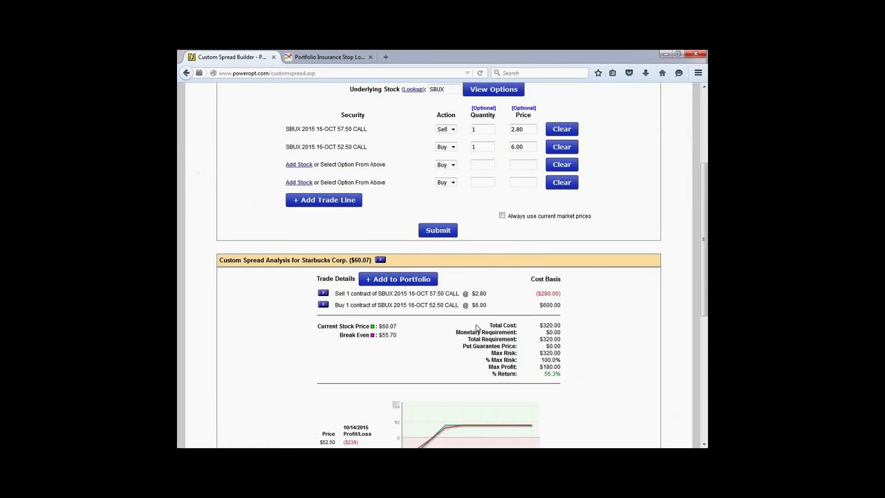
{"action": "scroll", "coordinate": [476, 327], "scroll_direction": "down", "scroll_amount": 2}
{"action": "mouse_move", "coordinate": [515, 355]}
{"action": "scroll", "coordinate": [515, 355], "scroll_direction": "down", "scroll_amount": 2}
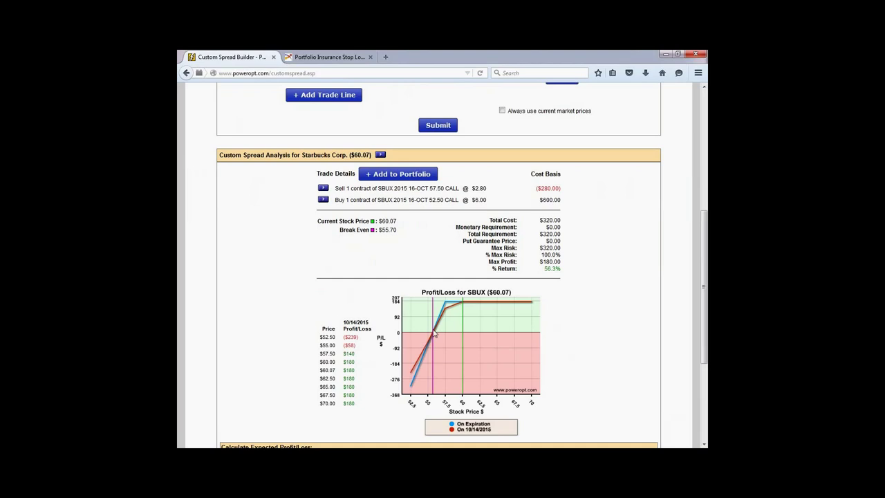
{"action": "mouse_move", "coordinate": [466, 303]}
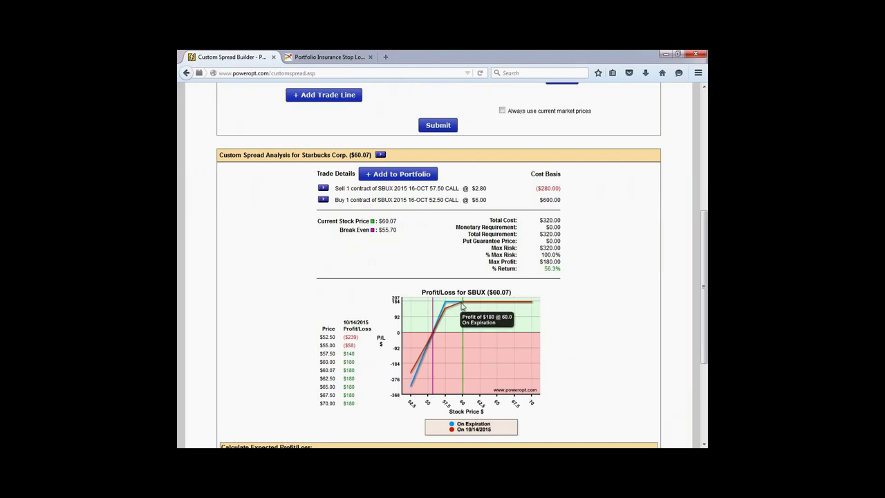
{"action": "mouse_move", "coordinate": [443, 315]}
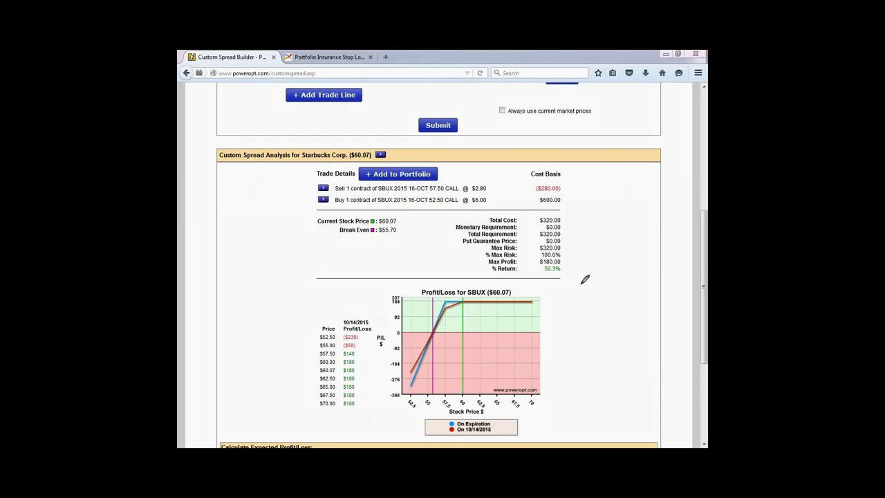
- Write 80/20 and 1.00x .20 beside the chart and mark the profit line's bends and peak
{"action": "mouse_move", "coordinate": [582, 280]}
{"action": "left_mouse_down"}
{"action": "mouse_move", "coordinate": [573, 289]}
{"action": "mouse_move", "coordinate": [606, 279]}
{"action": "mouse_move", "coordinate": [609, 297]}
{"action": "mouse_move", "coordinate": [621, 296]}
{"action": "left_mouse_up"}
{"action": "mouse_move", "coordinate": [580, 331]}
{"action": "left_mouse_down"}
{"action": "mouse_move", "coordinate": [580, 346]}
{"action": "mouse_move", "coordinate": [611, 338]}
{"action": "mouse_move", "coordinate": [563, 344]}
{"action": "mouse_move", "coordinate": [585, 350]}
{"action": "left_mouse_up"}
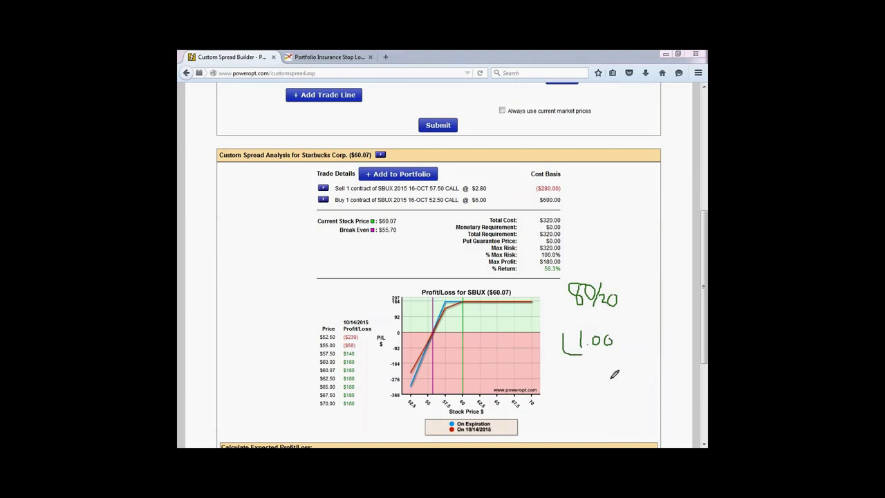
{"action": "mouse_move", "coordinate": [610, 338]}
{"action": "left_mouse_down"}
{"action": "mouse_move", "coordinate": [627, 353]}
{"action": "mouse_move", "coordinate": [613, 355]}
{"action": "left_mouse_up"}
{"action": "mouse_move", "coordinate": [442, 296]}
{"action": "left_mouse_down"}
{"action": "mouse_move", "coordinate": [452, 301]}
{"action": "mouse_move", "coordinate": [443, 303]}
{"action": "left_mouse_up"}
{"action": "mouse_move", "coordinate": [407, 381]}
{"action": "left_mouse_down"}
{"action": "mouse_move", "coordinate": [418, 388]}
{"action": "mouse_move", "coordinate": [406, 389]}
{"action": "left_mouse_up"}
{"action": "left_click", "coordinate": [636, 339]}
{"action": "mouse_move", "coordinate": [638, 319]}
{"action": "left_mouse_down"}
{"action": "mouse_move", "coordinate": [640, 338]}
{"action": "mouse_move", "coordinate": [652, 338]}
{"action": "mouse_move", "coordinate": [662, 316]}
{"action": "left_mouse_up"}
{"action": "mouse_move", "coordinate": [570, 330]}
{"action": "left_mouse_down"}
{"action": "mouse_move", "coordinate": [571, 350]}
{"action": "mouse_move", "coordinate": [569, 304]}
{"action": "mouse_move", "coordinate": [561, 301]}
{"action": "left_mouse_up"}
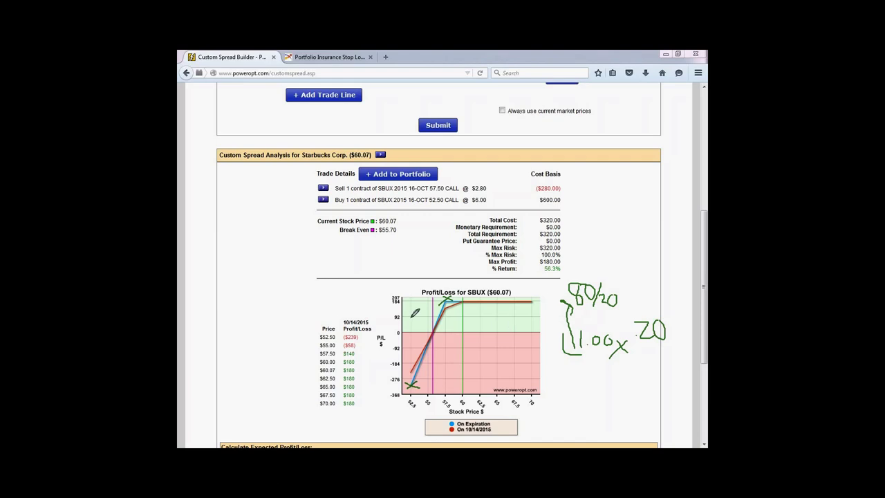
{"action": "left_click_drag", "start_coordinate": [443, 302], "coordinate": [461, 300]}
{"action": "left_click_drag", "start_coordinate": [516, 284], "coordinate": [496, 284]}
- Open and close the Starbucks quick-actions menu
{"action": "left_click", "coordinate": [384, 155]}
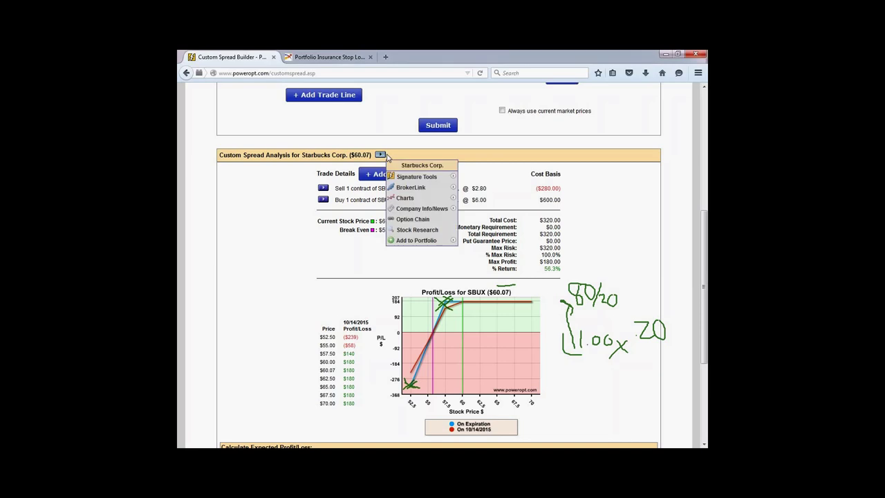
{"action": "mouse_move", "coordinate": [413, 187]}
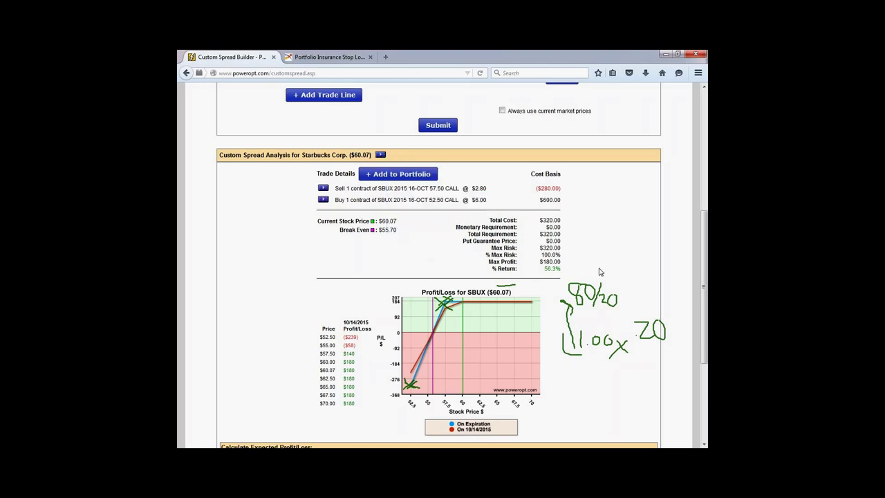
{"action": "scroll", "coordinate": [599, 273], "scroll_direction": "up", "scroll_amount": 3}
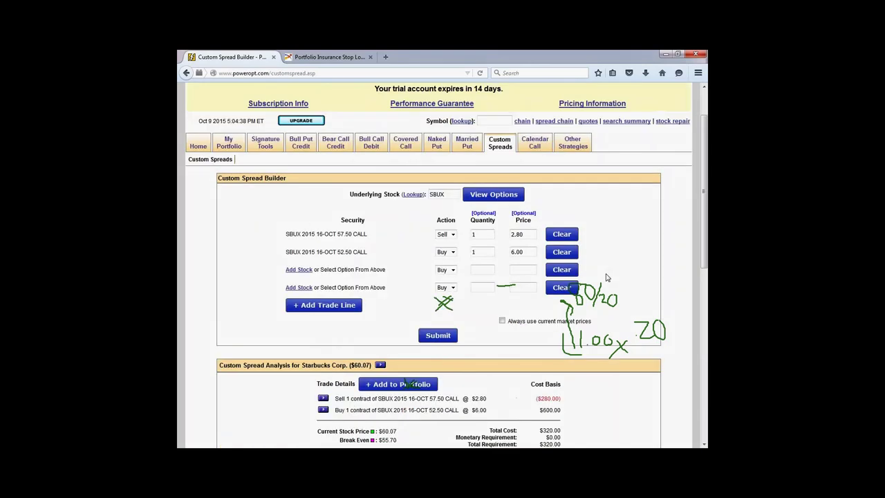
- Clear all hand-drawn notes from the profit/loss chart
{"action": "key", "text": "Escape"}
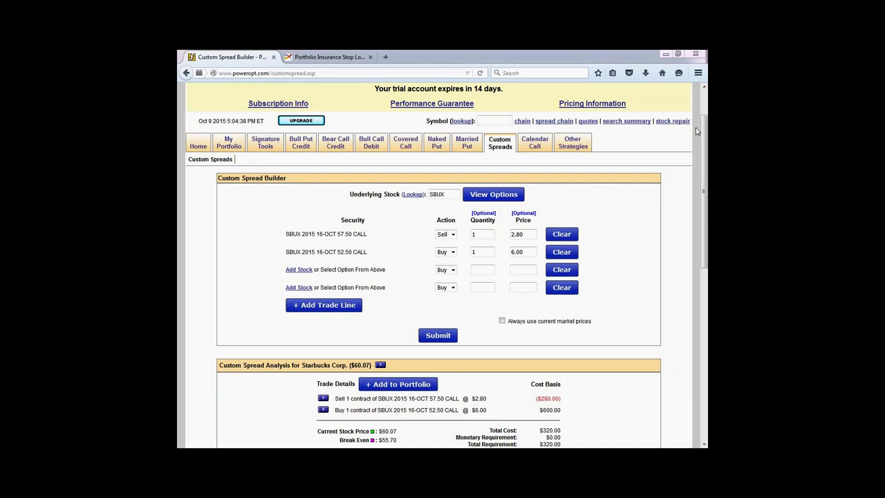
- Clear both SBUX call rows and list Netflix (NFLX) option expirations
{"action": "left_click", "coordinate": [493, 121]}
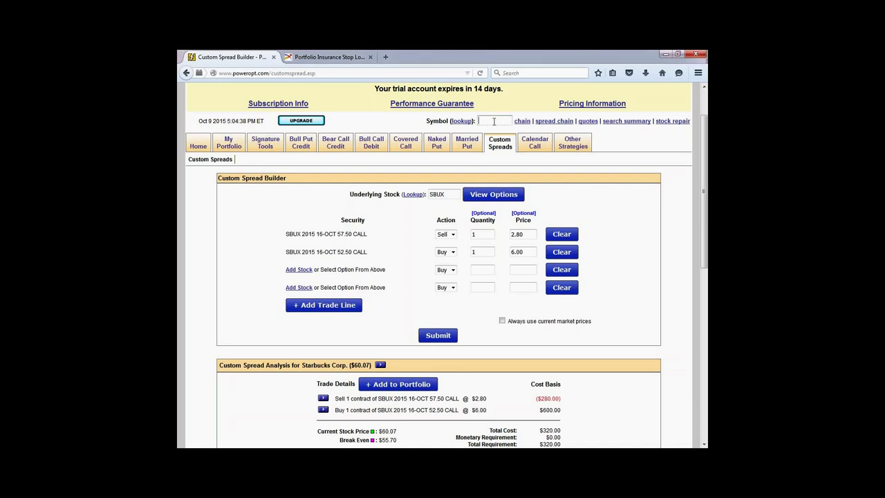
{"action": "type", "text": "NFLX"}
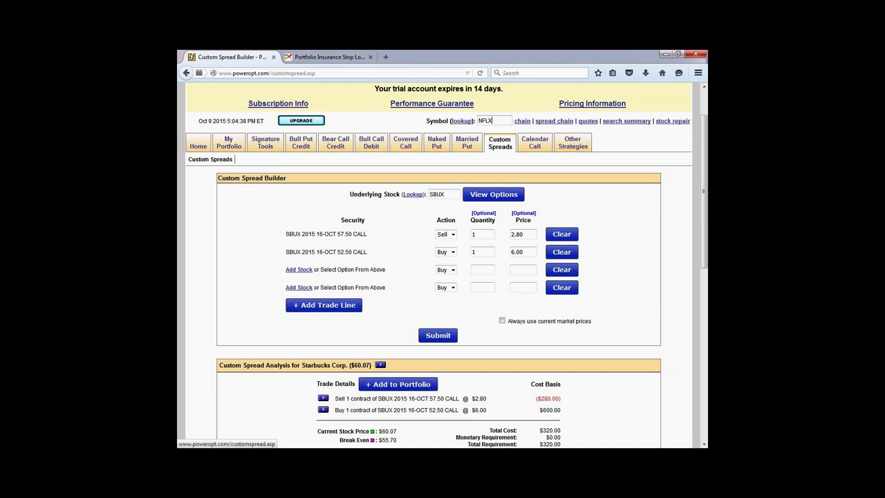
{"action": "left_click", "coordinate": [561, 251]}
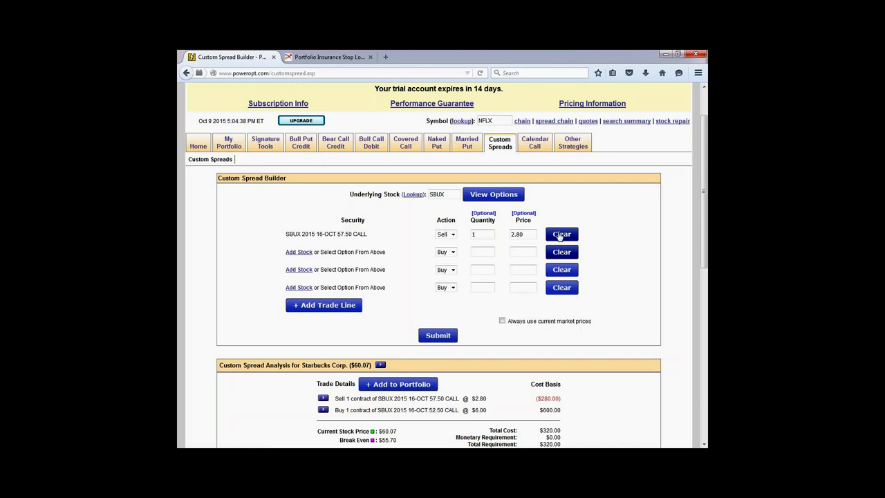
{"action": "left_click", "coordinate": [561, 234]}
{"action": "left_click_drag", "start_coordinate": [450, 195], "coordinate": [420, 195]}
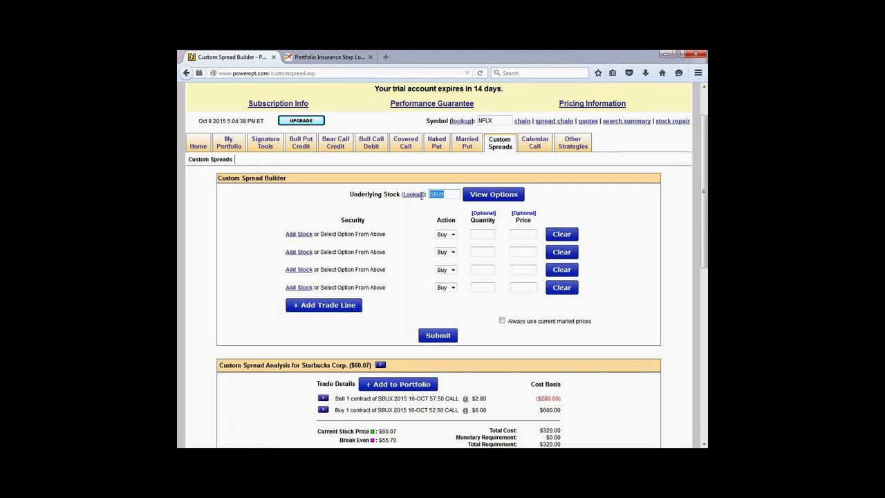
{"action": "type", "text": "NFLX"}
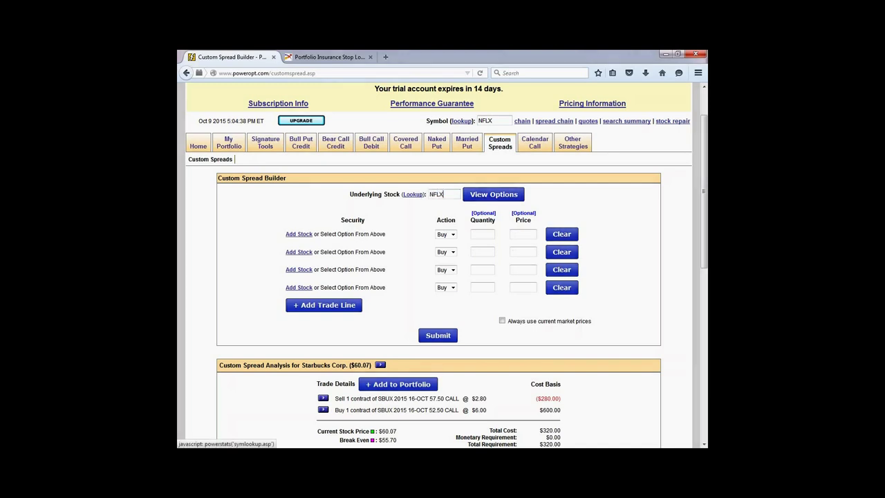
{"action": "left_click", "coordinate": [494, 194]}
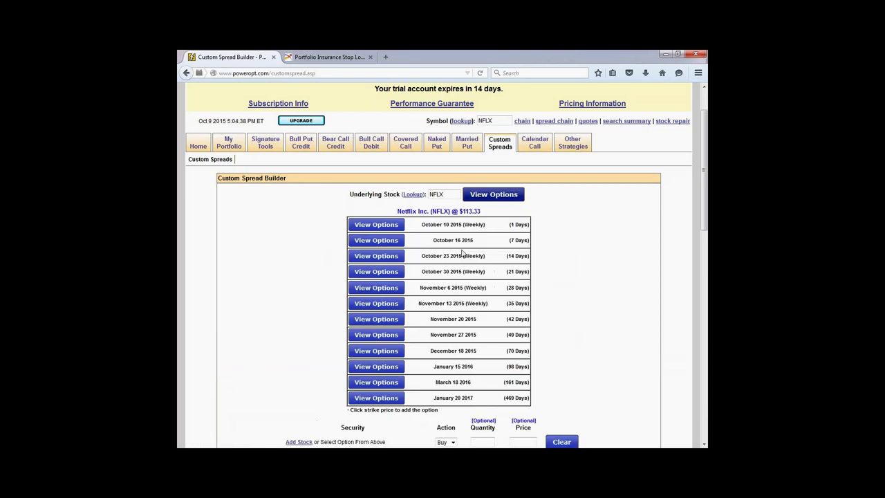
- From the October 16 2015 chain, add the 105.00 and 100.00 puts and 120.00 and 125.00 calls
{"action": "scroll", "coordinate": [449, 242], "scroll_direction": "down", "scroll_amount": 2}
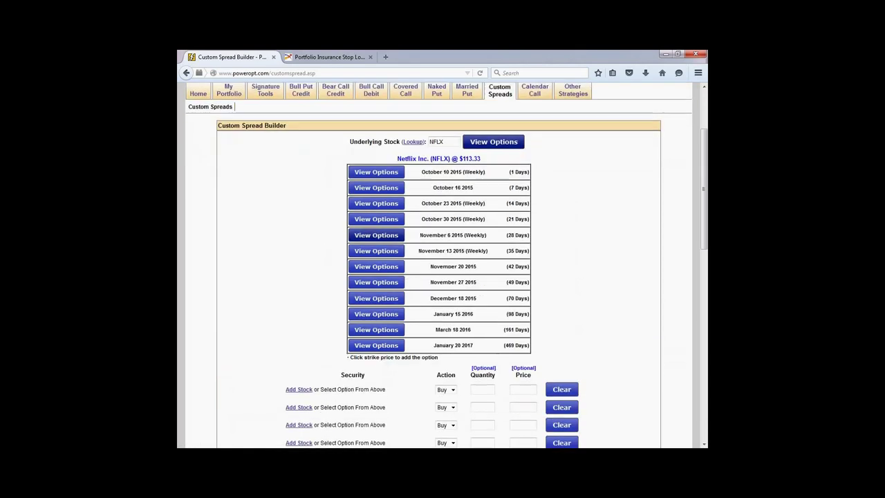
{"action": "left_click", "coordinate": [376, 188]}
{"action": "scroll", "coordinate": [376, 187], "scroll_direction": "down", "scroll_amount": 8}
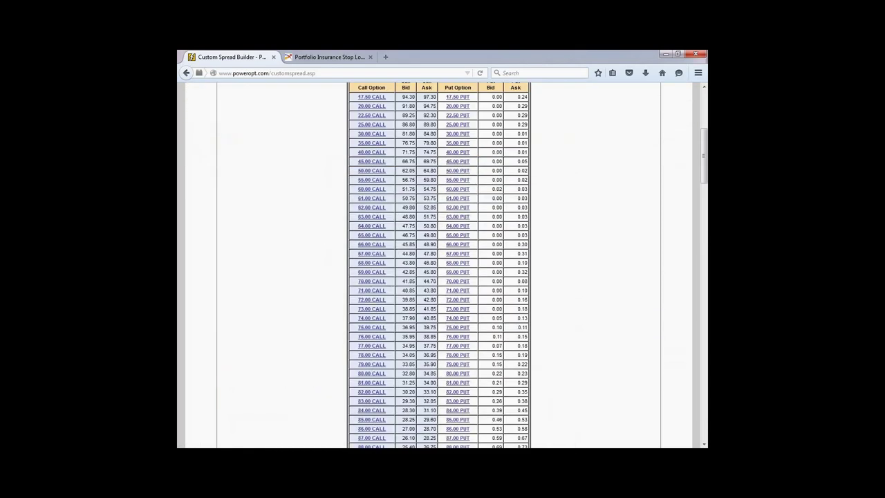
{"action": "scroll", "coordinate": [438, 264], "scroll_direction": "down", "scroll_amount": 6}
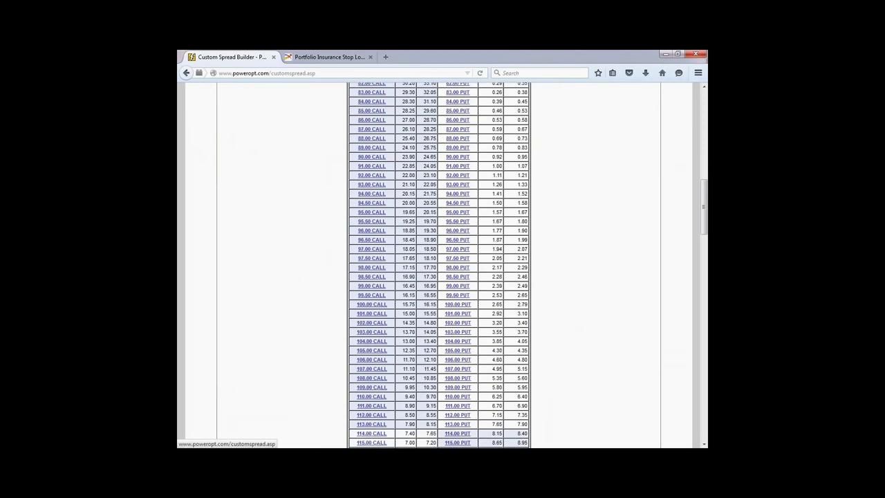
{"action": "scroll", "coordinate": [438, 264], "scroll_direction": "down", "scroll_amount": 4}
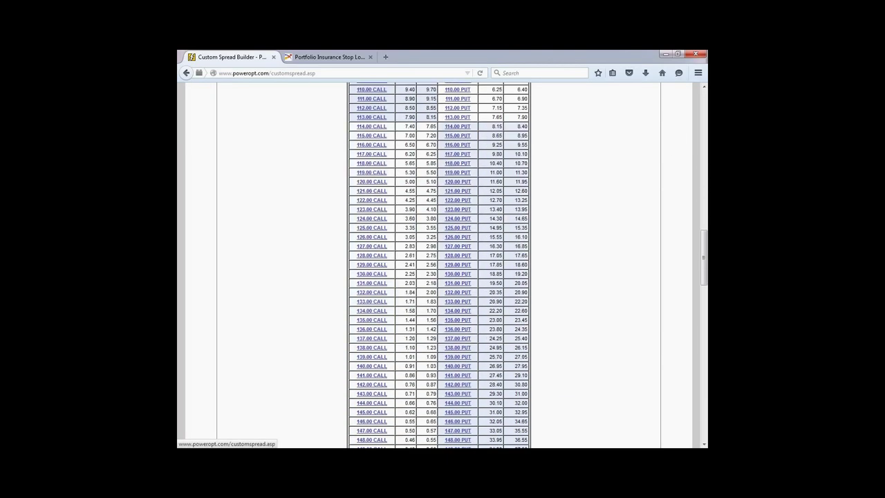
{"action": "scroll", "coordinate": [462, 145], "scroll_direction": "up", "scroll_amount": 1}
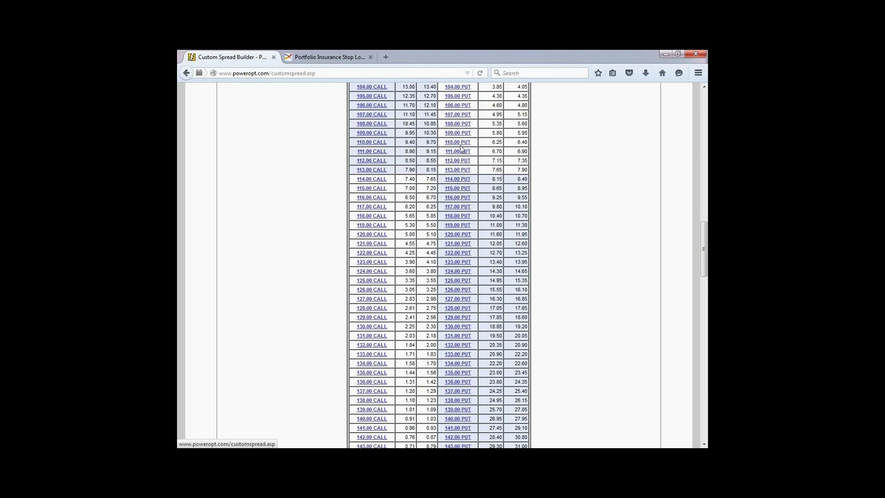
{"action": "scroll", "coordinate": [460, 150], "scroll_direction": "up", "scroll_amount": 1}
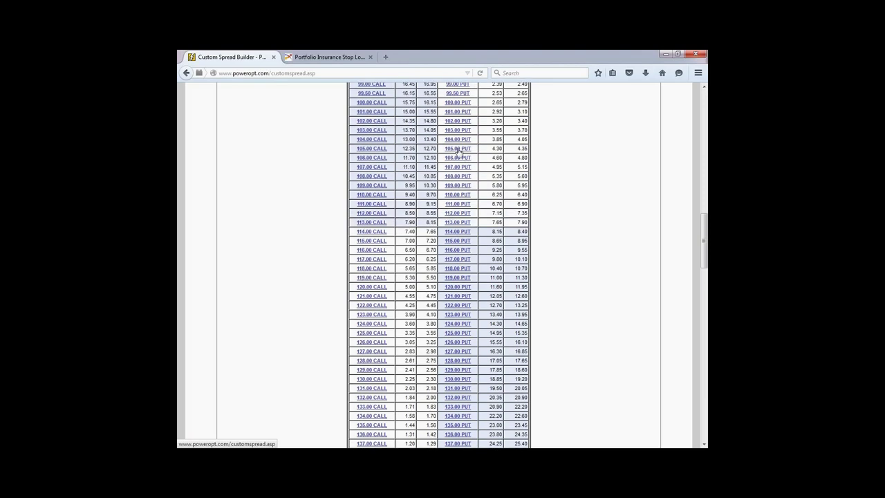
{"action": "left_click", "coordinate": [458, 149]}
{"action": "left_click", "coordinate": [457, 104]}
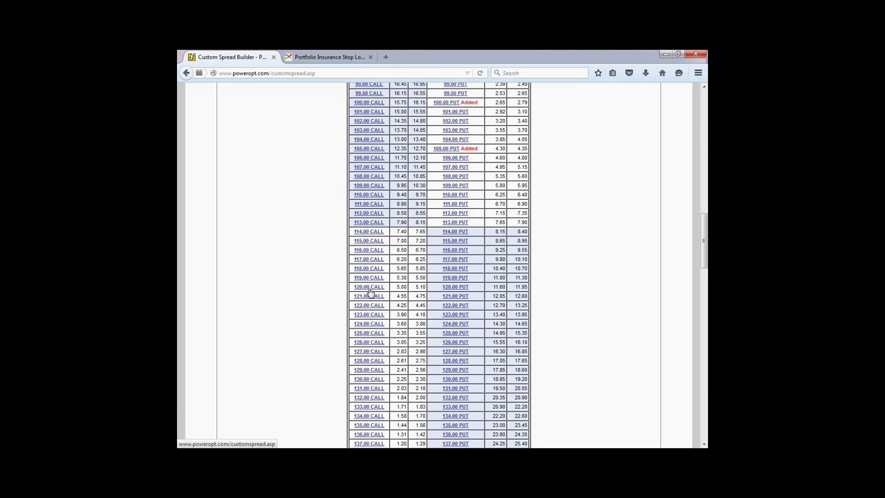
{"action": "left_click", "coordinate": [369, 288]}
{"action": "left_click", "coordinate": [372, 333]}
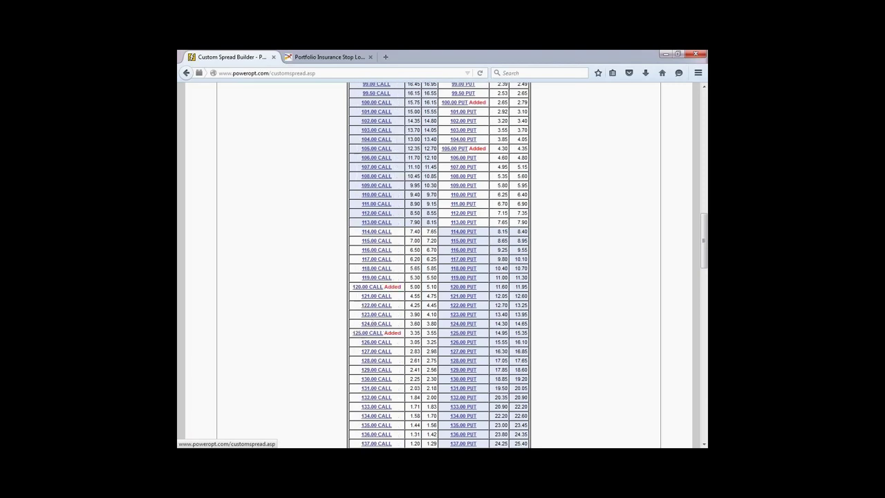
{"action": "scroll", "coordinate": [415, 330], "scroll_direction": "down", "scroll_amount": 10}
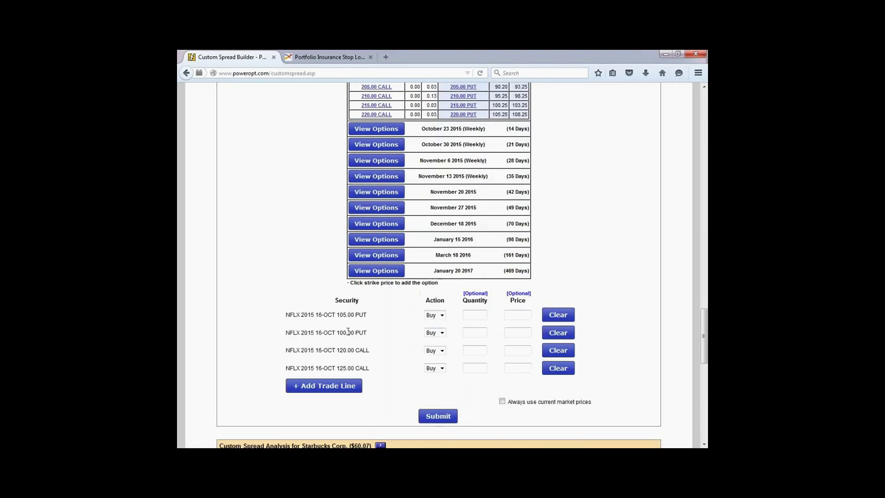
- Set the 105 put and 120 call to Sell, keep the 125 call as Buy, quantity 1 on the 120 call
{"action": "left_click", "coordinate": [441, 315]}
{"action": "left_click", "coordinate": [431, 331]}
{"action": "left_click", "coordinate": [442, 368]}
{"action": "left_click", "coordinate": [431, 384]}
{"action": "left_click", "coordinate": [476, 347]}
{"action": "type", "text": "1"}
{"action": "left_click", "coordinate": [441, 350]}
{"action": "left_click", "coordinate": [435, 367]}
{"action": "left_click", "coordinate": [437, 368]}
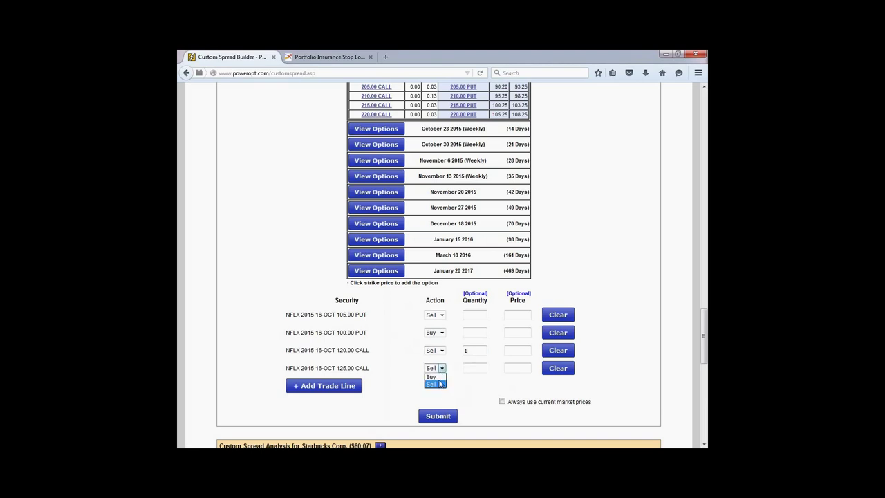
{"action": "left_click", "coordinate": [435, 377]}
- Enter quantity 1 on the 125 call, 100 put and 105 put, then submit the analysis
{"action": "left_click", "coordinate": [472, 368]}
{"action": "type", "text": "1"}
{"action": "left_click", "coordinate": [474, 332]}
{"action": "type", "text": "1"}
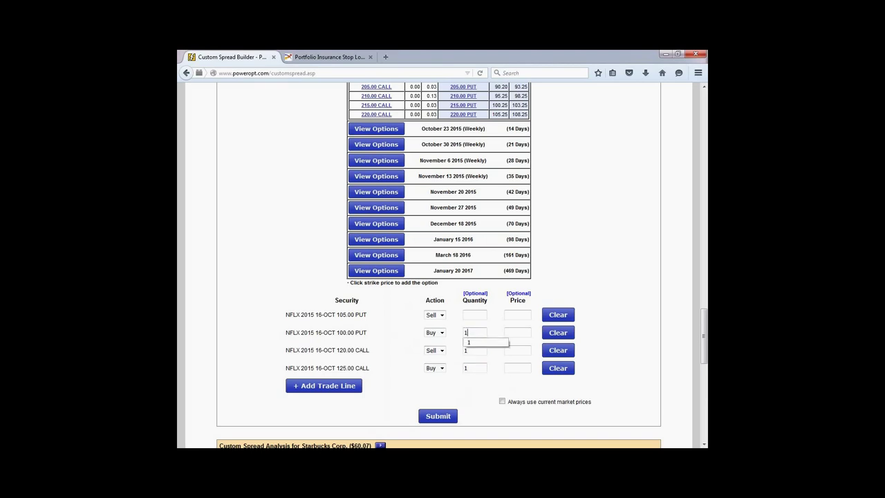
{"action": "left_click", "coordinate": [474, 314]}
{"action": "type", "text": "1"}
{"action": "left_click", "coordinate": [446, 416]}
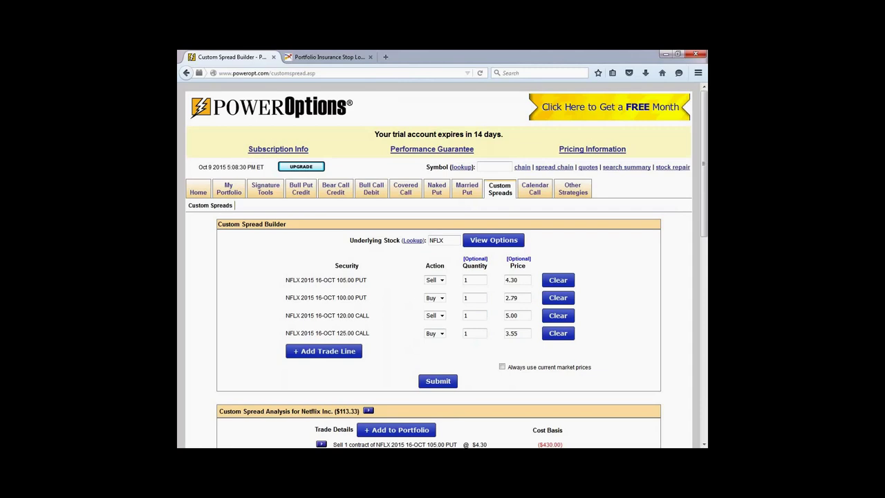
- Mark the Netflix chart's 10/14 profit curve and maximum-profit plateau corners, then erase the marks
{"action": "scroll", "coordinate": [463, 341], "scroll_direction": "down", "scroll_amount": 3}
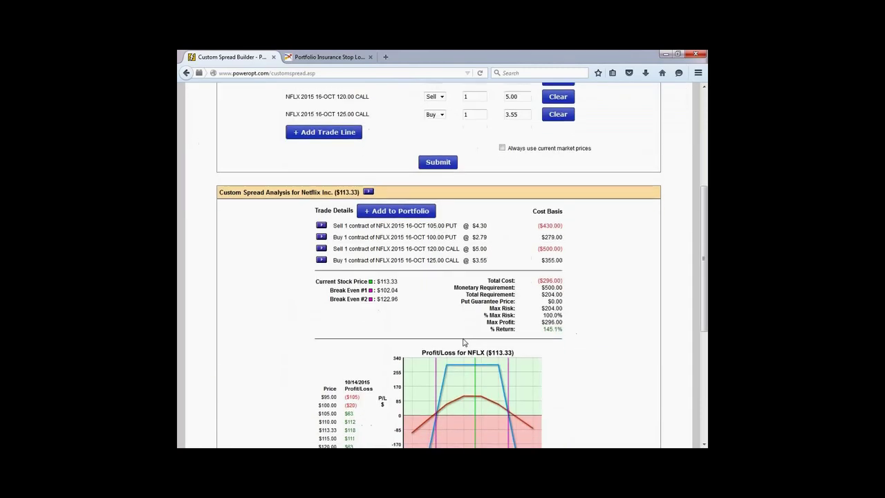
{"action": "scroll", "coordinate": [464, 341], "scroll_direction": "down", "scroll_amount": 1}
{"action": "scroll", "coordinate": [473, 359], "scroll_direction": "down", "scroll_amount": 1}
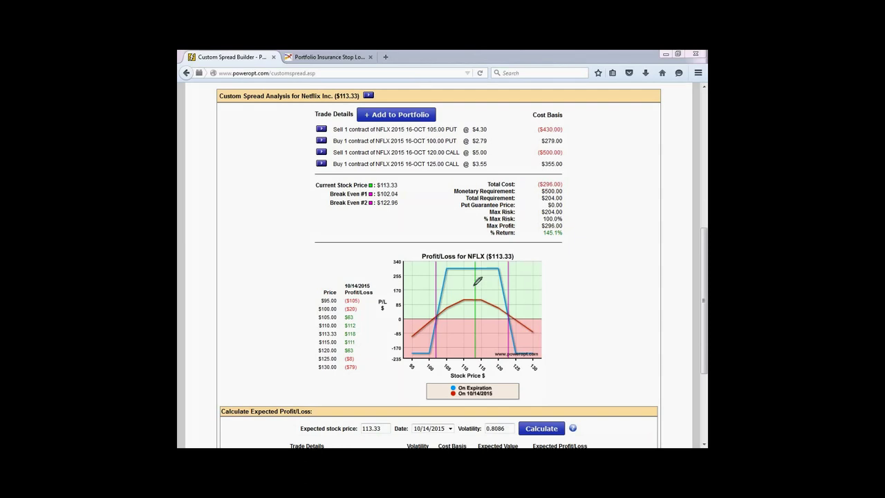
{"action": "mouse_move", "coordinate": [473, 285]}
{"action": "left_mouse_down"}
{"action": "mouse_move", "coordinate": [398, 295]}
{"action": "mouse_move", "coordinate": [406, 285]}
{"action": "mouse_move", "coordinate": [401, 303]}
{"action": "left_mouse_up"}
{"action": "mouse_move", "coordinate": [449, 264]}
{"action": "left_mouse_down"}
{"action": "mouse_move", "coordinate": [438, 270]}
{"action": "mouse_move", "coordinate": [455, 269]}
{"action": "mouse_move", "coordinate": [446, 261]}
{"action": "left_mouse_up"}
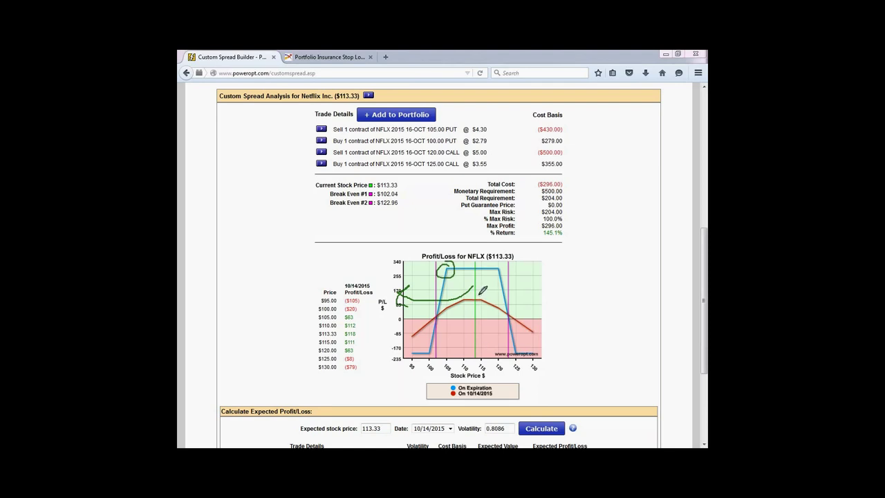
{"action": "mouse_move", "coordinate": [479, 296]}
{"action": "left_mouse_down"}
{"action": "mouse_move", "coordinate": [495, 311]}
{"action": "mouse_move", "coordinate": [538, 301]}
{"action": "mouse_move", "coordinate": [529, 311]}
{"action": "left_mouse_up"}
{"action": "mouse_move", "coordinate": [503, 260]}
{"action": "left_mouse_down"}
{"action": "mouse_move", "coordinate": [509, 271]}
{"action": "mouse_move", "coordinate": [501, 262]}
{"action": "mouse_move", "coordinate": [459, 268]}
{"action": "mouse_move", "coordinate": [495, 271]}
{"action": "left_mouse_up"}
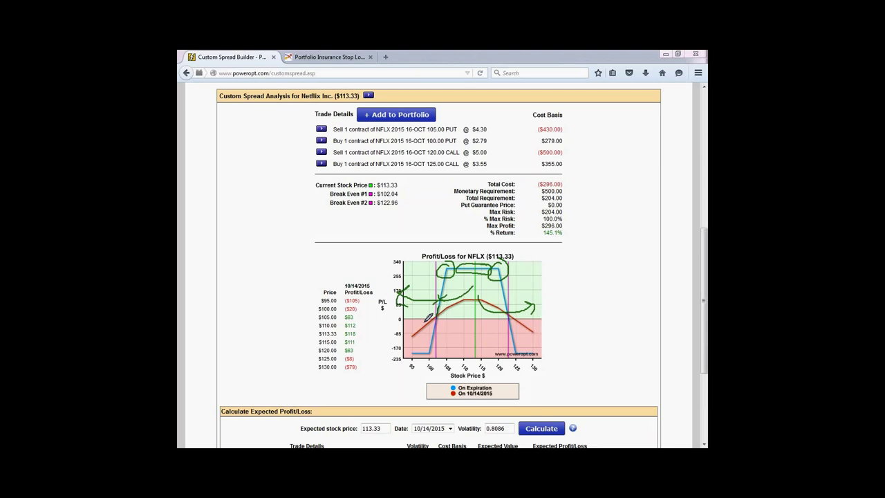
{"action": "key", "text": "Escape"}
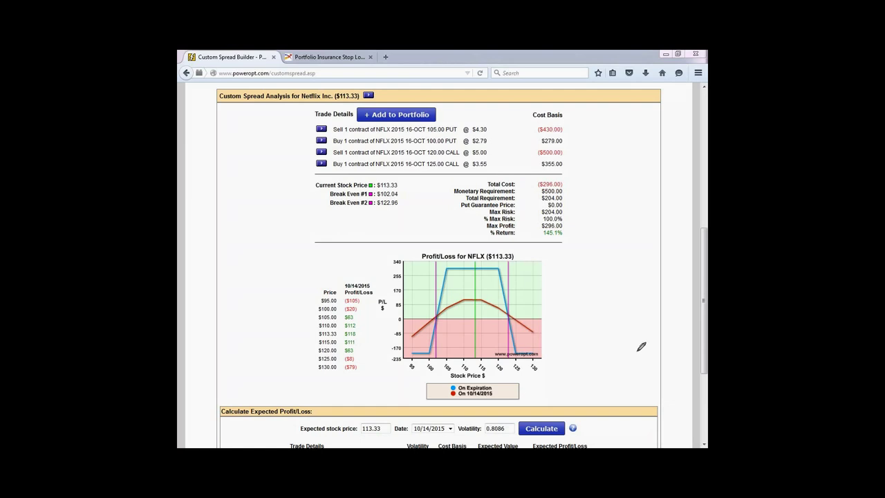
{"action": "mouse_move", "coordinate": [419, 274]}
{"action": "left_mouse_down"}
{"action": "mouse_move", "coordinate": [458, 341]}
{"action": "mouse_move", "coordinate": [508, 339]}
{"action": "mouse_move", "coordinate": [560, 275]}
{"action": "left_mouse_up"}
{"action": "left_click_drag", "start_coordinate": [499, 267], "coordinate": [490, 267]}
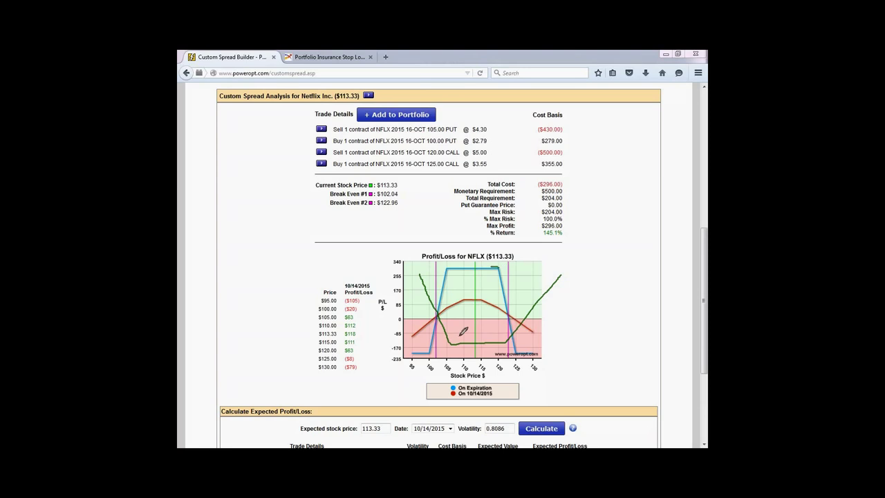
{"action": "left_click_drag", "start_coordinate": [465, 330], "coordinate": [429, 280]}
{"action": "left_click_drag", "start_coordinate": [532, 298], "coordinate": [545, 301]}
{"action": "mouse_move", "coordinate": [568, 176]}
{"action": "left_mouse_down"}
{"action": "mouse_move", "coordinate": [526, 192]}
{"action": "mouse_move", "coordinate": [561, 170]}
{"action": "left_mouse_up"}
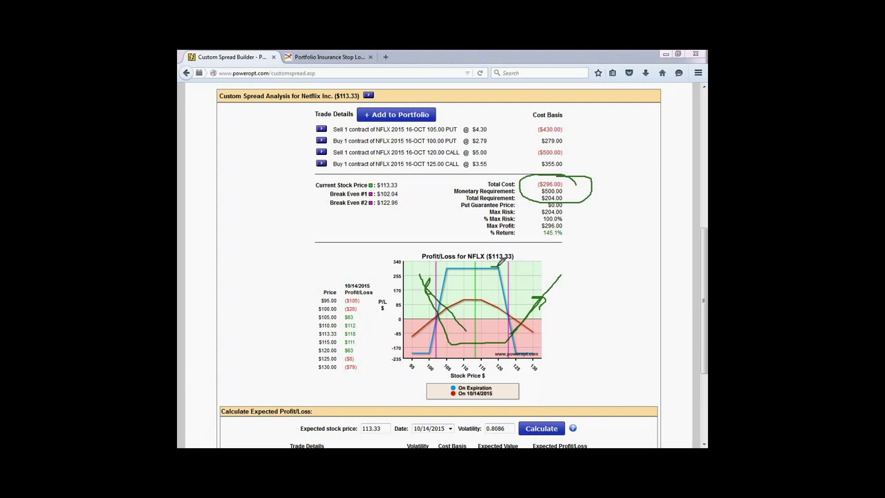
{"action": "mouse_move", "coordinate": [461, 263]}
{"action": "left_mouse_down"}
{"action": "mouse_move", "coordinate": [510, 267]}
{"action": "mouse_move", "coordinate": [475, 262]}
{"action": "left_mouse_up"}
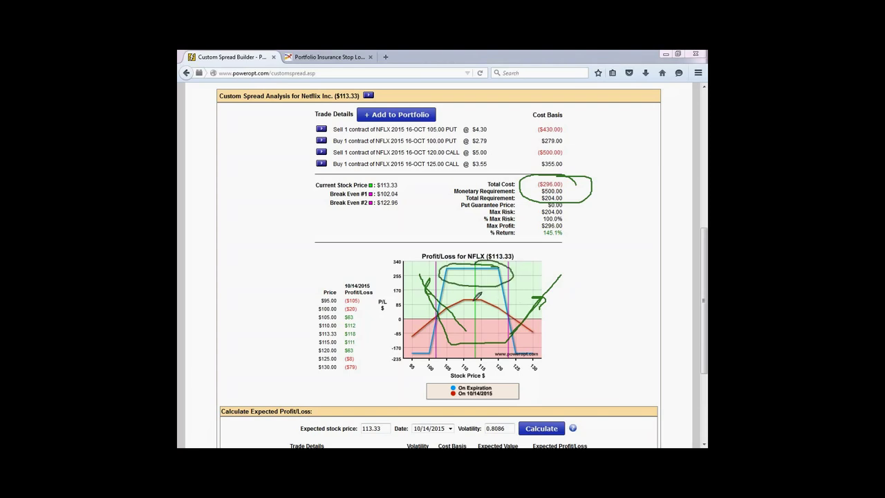
{"action": "left_click_drag", "start_coordinate": [407, 308], "coordinate": [546, 299]}
{"action": "key", "text": "Escape"}
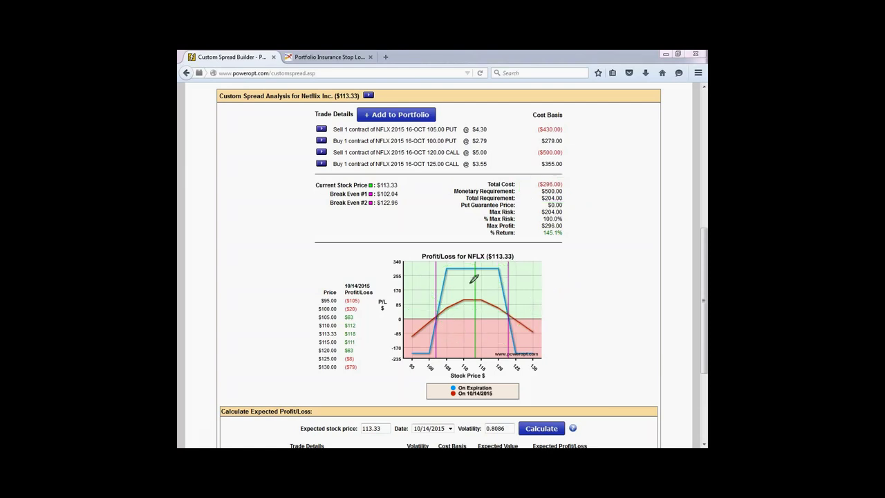
{"action": "mouse_move", "coordinate": [445, 311]}
{"action": "left_mouse_down"}
{"action": "mouse_move", "coordinate": [436, 325]}
{"action": "mouse_move", "coordinate": [443, 313]}
{"action": "left_mouse_up"}
{"action": "mouse_move", "coordinate": [565, 135]}
{"action": "left_mouse_down"}
{"action": "mouse_move", "coordinate": [529, 138]}
{"action": "mouse_move", "coordinate": [586, 156]}
{"action": "mouse_move", "coordinate": [567, 133]}
{"action": "left_mouse_up"}
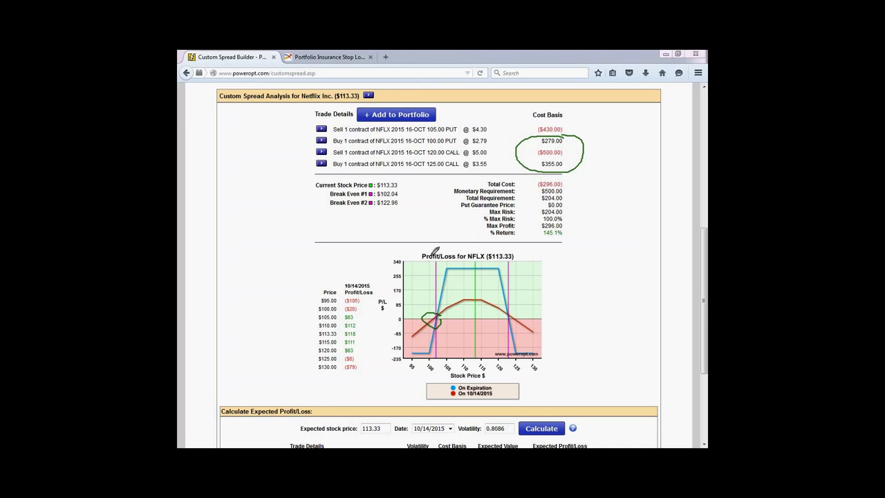
{"action": "mouse_move", "coordinate": [400, 188]}
{"action": "left_mouse_down"}
{"action": "mouse_move", "coordinate": [374, 202]}
{"action": "mouse_move", "coordinate": [410, 199]}
{"action": "mouse_move", "coordinate": [406, 184]}
{"action": "left_mouse_up"}
{"action": "left_click_drag", "start_coordinate": [434, 309], "coordinate": [436, 322]}
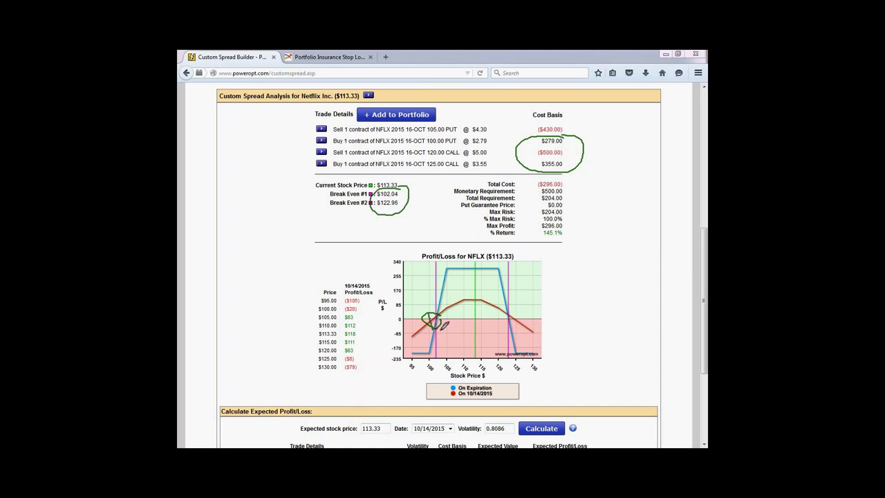
{"action": "left_click_drag", "start_coordinate": [399, 187], "coordinate": [407, 184]}
{"action": "left_click_drag", "start_coordinate": [509, 316], "coordinate": [536, 289]}
{"action": "left_click_drag", "start_coordinate": [382, 207], "coordinate": [399, 207]}
{"action": "left_click_drag", "start_coordinate": [511, 315], "coordinate": [523, 314]}
{"action": "left_click_drag", "start_coordinate": [510, 261], "coordinate": [526, 248]}
{"action": "left_click_drag", "start_coordinate": [429, 262], "coordinate": [448, 250]}
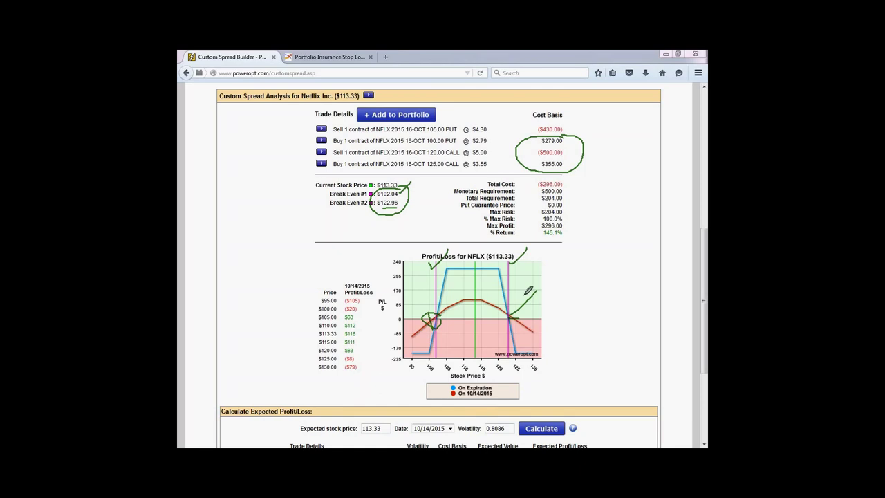
{"action": "mouse_move", "coordinate": [443, 281]}
{"action": "left_mouse_down"}
{"action": "mouse_move", "coordinate": [441, 292]}
{"action": "mouse_move", "coordinate": [520, 289]}
{"action": "mouse_move", "coordinate": [507, 332]}
{"action": "left_mouse_up"}
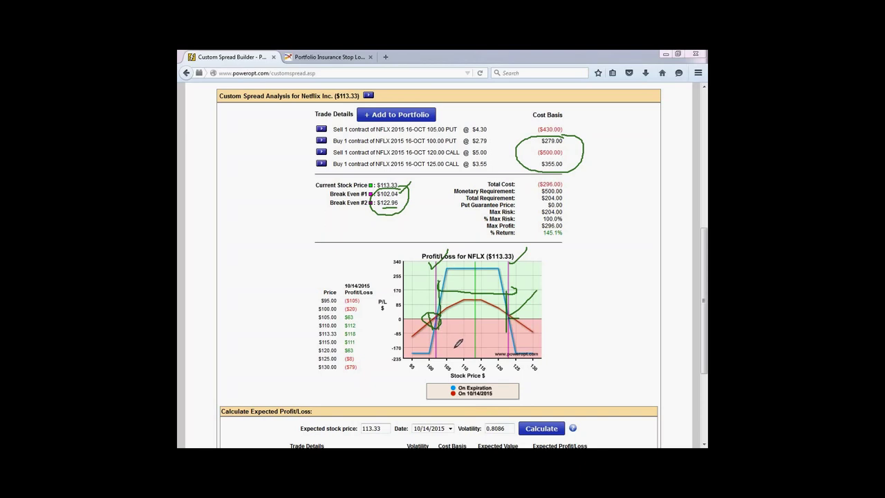
{"action": "left_click_drag", "start_coordinate": [443, 283], "coordinate": [515, 283]}
- Remove the sold 120.00 call and 105.00 put legs and recalculate the two-leg spread
{"action": "scroll", "coordinate": [592, 337], "scroll_direction": "up", "scroll_amount": 5}
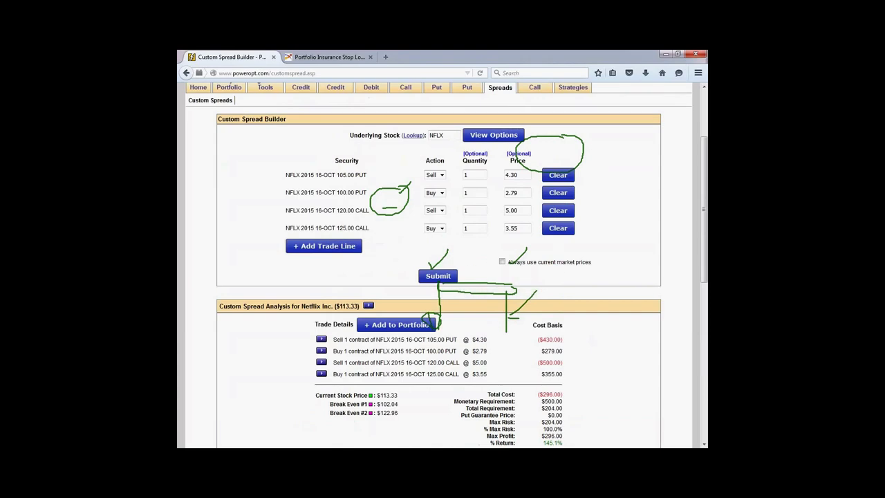
{"action": "key", "text": "Escape"}
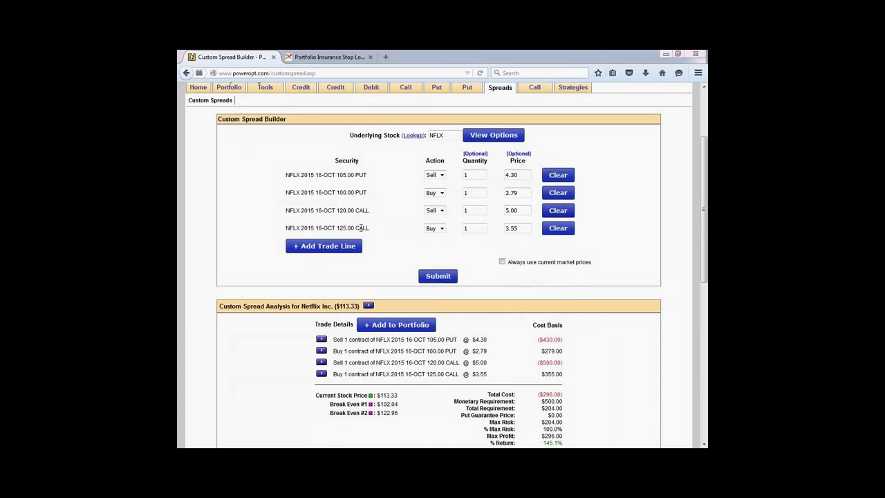
{"action": "left_click_drag", "start_coordinate": [332, 192], "coordinate": [376, 193]}
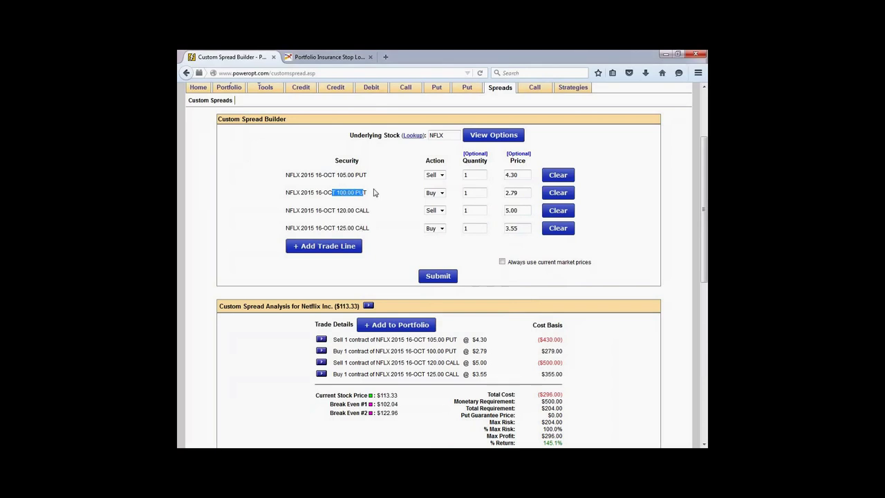
{"action": "left_click_drag", "start_coordinate": [332, 228], "coordinate": [370, 229]}
{"action": "left_click", "coordinate": [558, 210]}
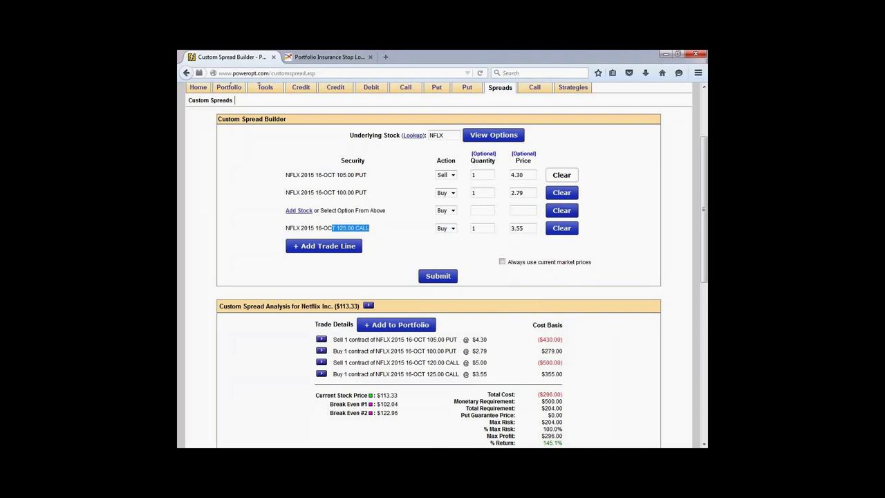
{"action": "left_click", "coordinate": [561, 175]}
{"action": "double_click", "coordinate": [517, 193]}
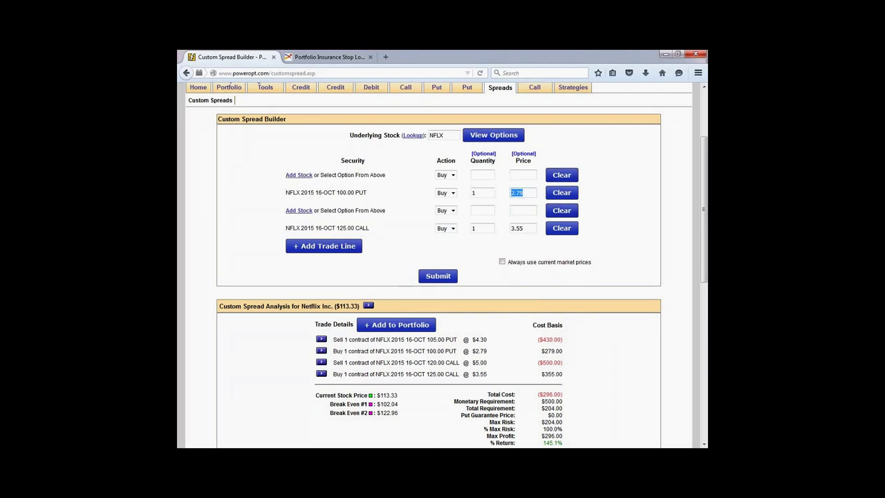
{"action": "left_click", "coordinate": [437, 276]}
- Highlight break-evens $93.66 and $131.34 and the 100.00 and 125.00 strikes
{"action": "scroll", "coordinate": [523, 332], "scroll_direction": "down", "scroll_amount": 5}
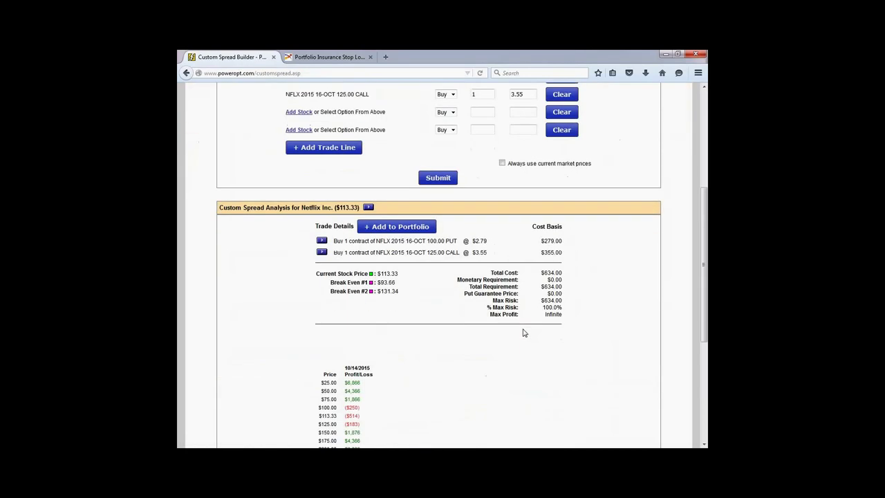
{"action": "scroll", "coordinate": [524, 333], "scroll_direction": "down", "scroll_amount": 2}
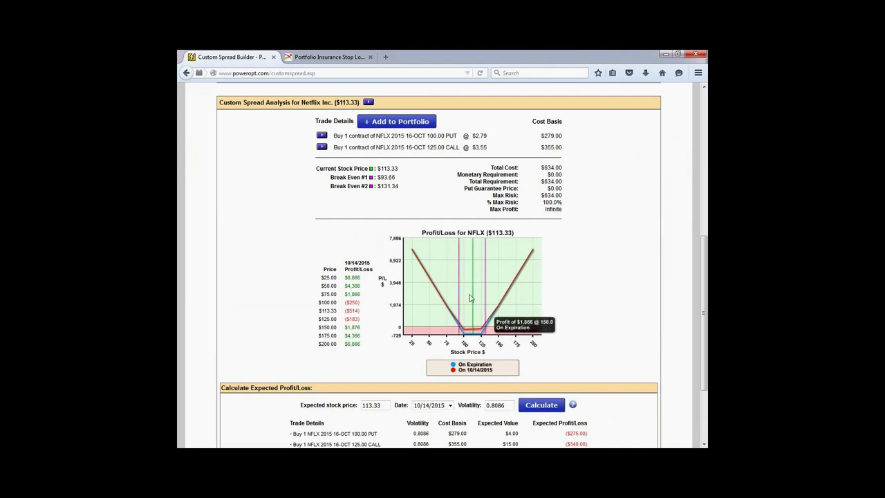
{"action": "double_click", "coordinate": [382, 177]}
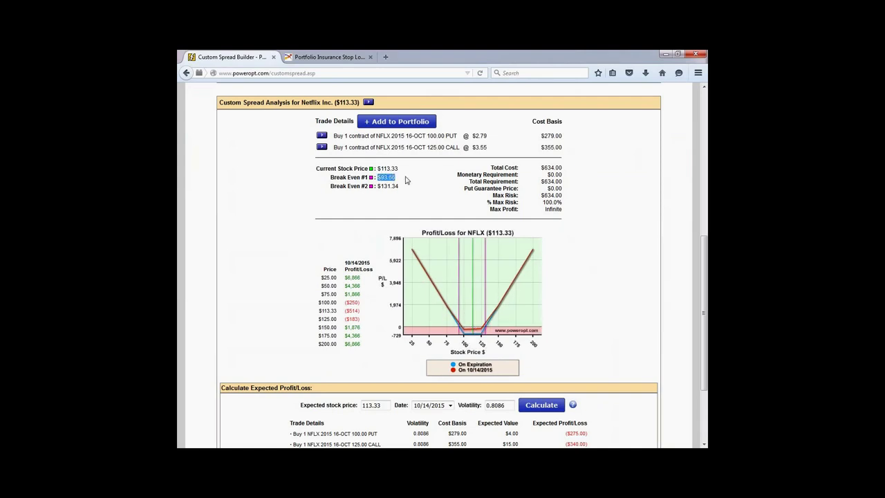
{"action": "double_click", "coordinate": [381, 186]}
{"action": "left_click", "coordinate": [568, 238]}
{"action": "left_click_drag", "start_coordinate": [428, 136], "coordinate": [445, 136]}
{"action": "double_click", "coordinate": [430, 147]}
{"action": "left_click", "coordinate": [587, 201]}
{"action": "scroll", "coordinate": [579, 270], "scroll_direction": "up", "scroll_amount": 3}
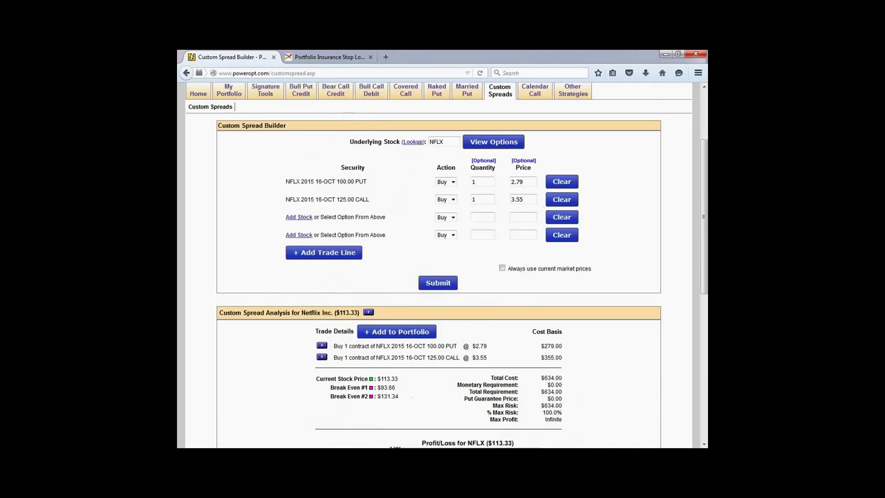
- Clear both legs and add the NFLX 16-OCT 110.00 put and 120.00 call
{"action": "left_click", "coordinate": [561, 199]}
{"action": "left_click", "coordinate": [562, 181]}
{"action": "left_click", "coordinate": [493, 142]}
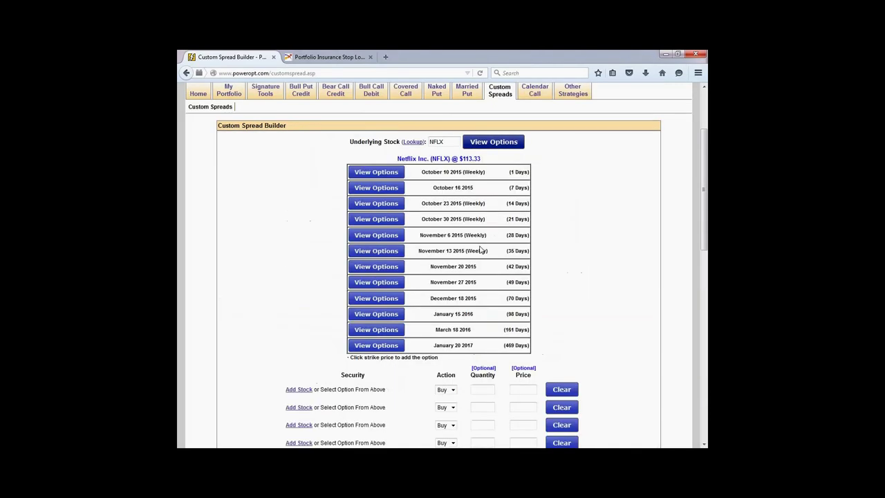
{"action": "left_click", "coordinate": [388, 187]}
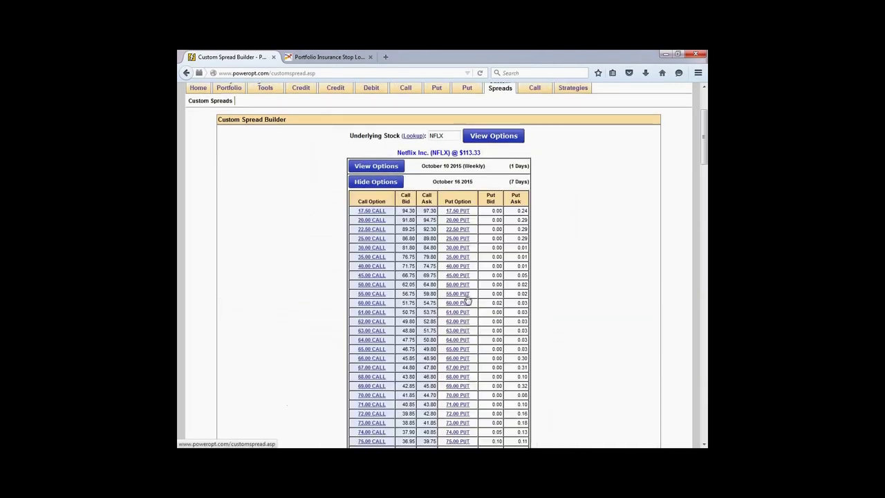
{"action": "scroll", "coordinate": [467, 300], "scroll_direction": "down", "scroll_amount": 15}
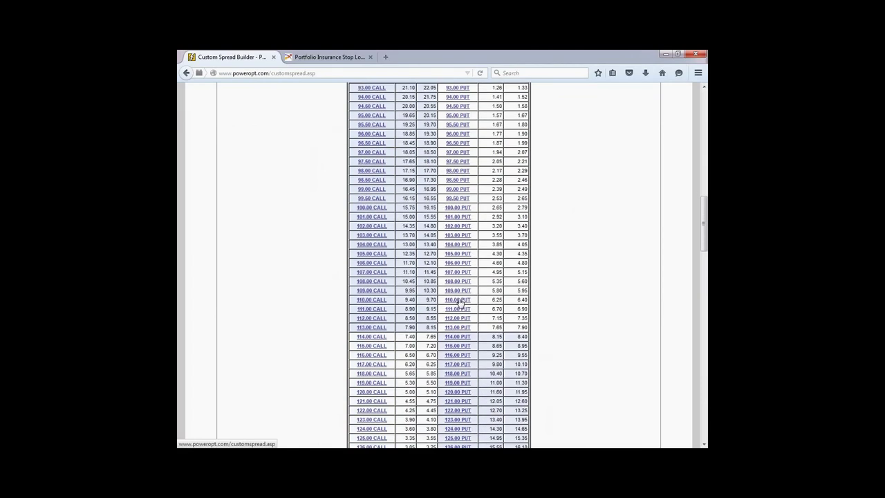
{"action": "left_click", "coordinate": [460, 302]}
{"action": "scroll", "coordinate": [368, 293], "scroll_direction": "down", "scroll_amount": 4}
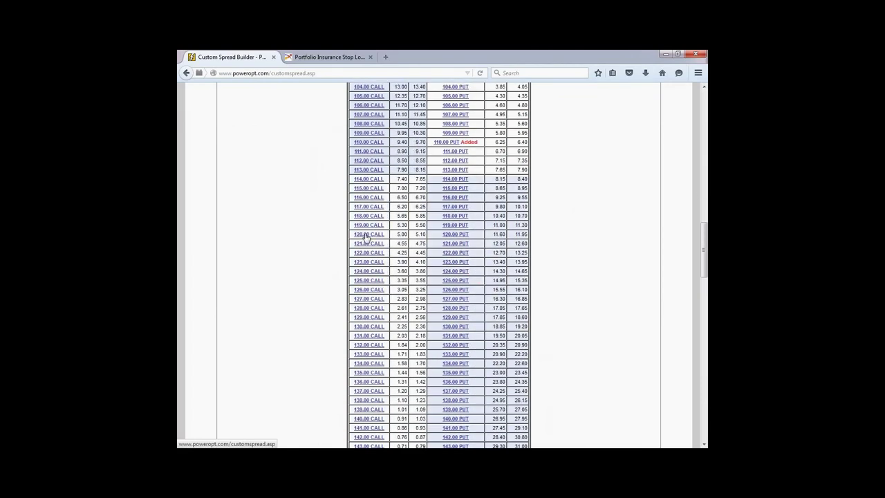
{"action": "left_click", "coordinate": [365, 238]}
{"action": "scroll", "coordinate": [365, 238], "scroll_direction": "down", "scroll_amount": 20}
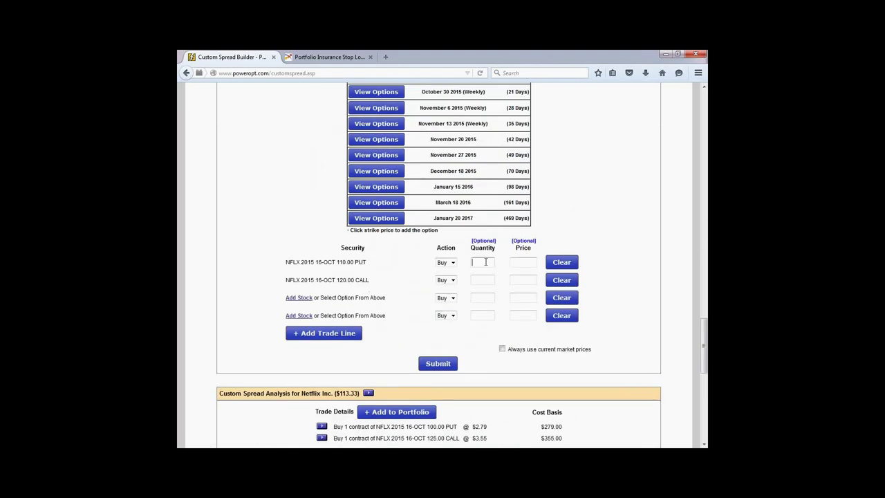
- Set each leg's quantity to 1 and analyse the $1,150 two-leg spread
{"action": "left_click", "coordinate": [485, 263]}
{"action": "type", "text": "1"}
{"action": "key", "text": "Tab"}
{"action": "type", "text": "1"}
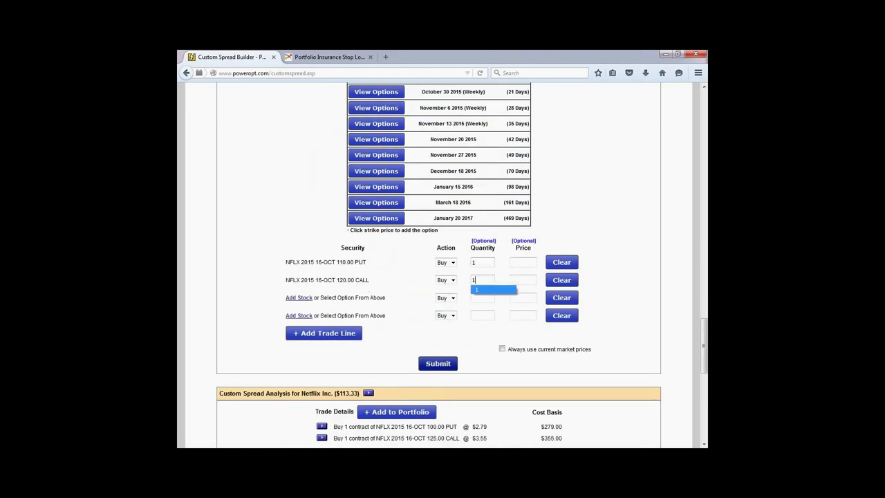
{"action": "left_click", "coordinate": [437, 363]}
{"action": "scroll", "coordinate": [465, 350], "scroll_direction": "down", "scroll_amount": 5}
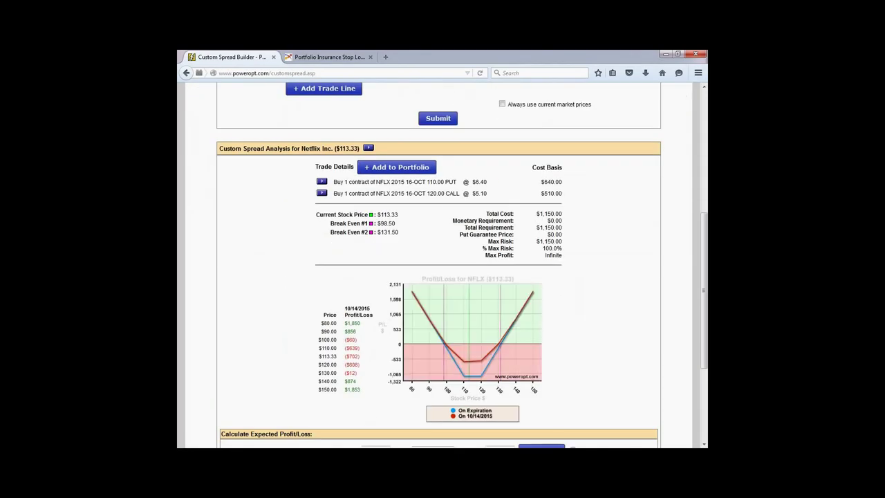
{"action": "left_click_drag", "start_coordinate": [376, 224], "coordinate": [408, 235]}
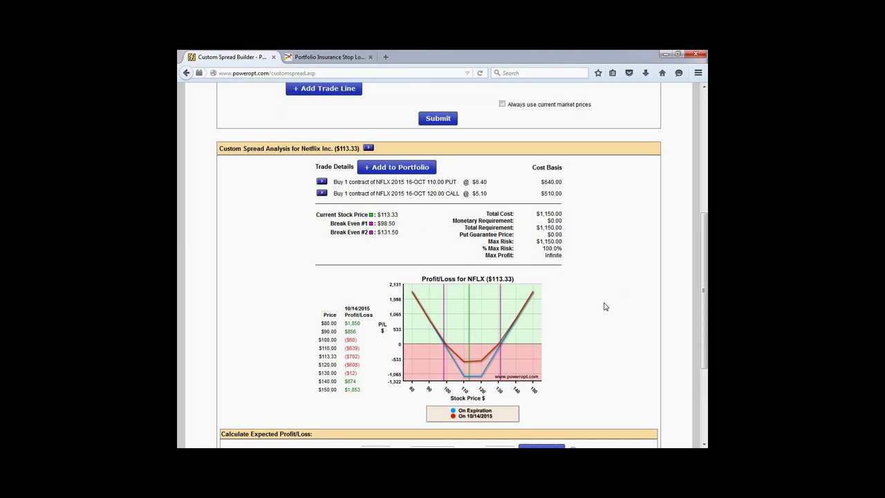
{"action": "scroll", "coordinate": [604, 306], "scroll_direction": "up", "scroll_amount": 5}
- Look up the option chain for ticker NFLX
{"action": "left_click", "coordinate": [494, 167]}
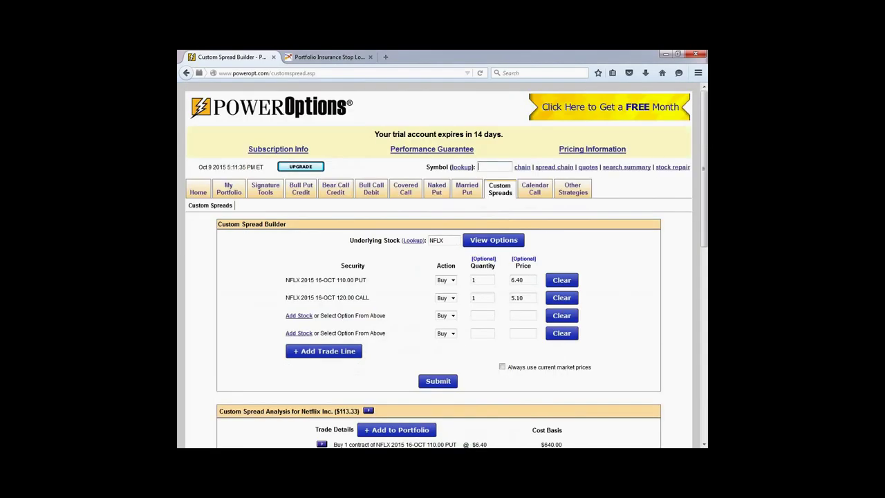
{"action": "type", "text": "NFLX"}
{"action": "left_click", "coordinate": [522, 168]}
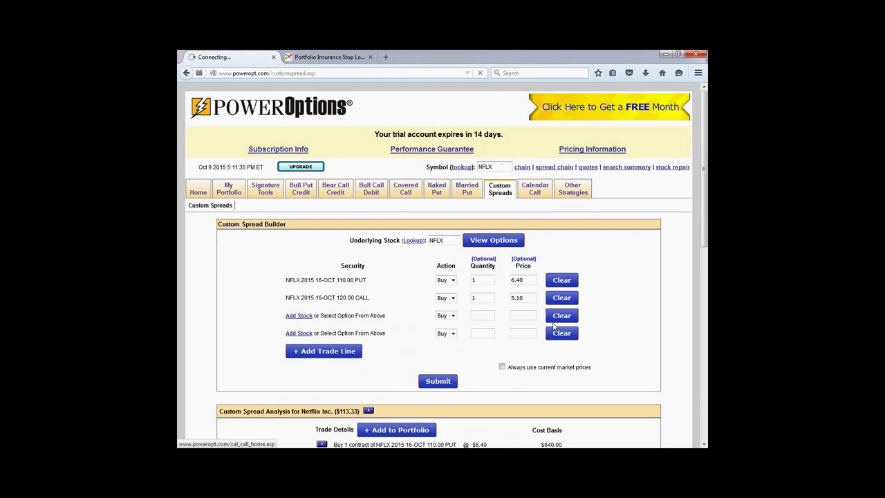
{"action": "scroll", "coordinate": [552, 326], "scroll_direction": "down", "scroll_amount": 2}
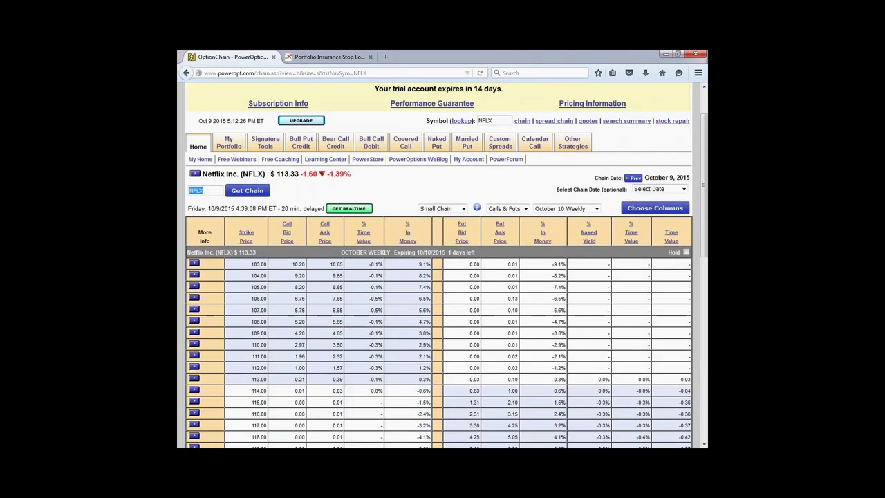
- Load the chain as of August 28, 2015 for October 16 and note the 110 put and 120 call bids
{"action": "left_click", "coordinate": [643, 189]}
{"action": "left_click", "coordinate": [648, 220]}
{"action": "left_click", "coordinate": [671, 190]}
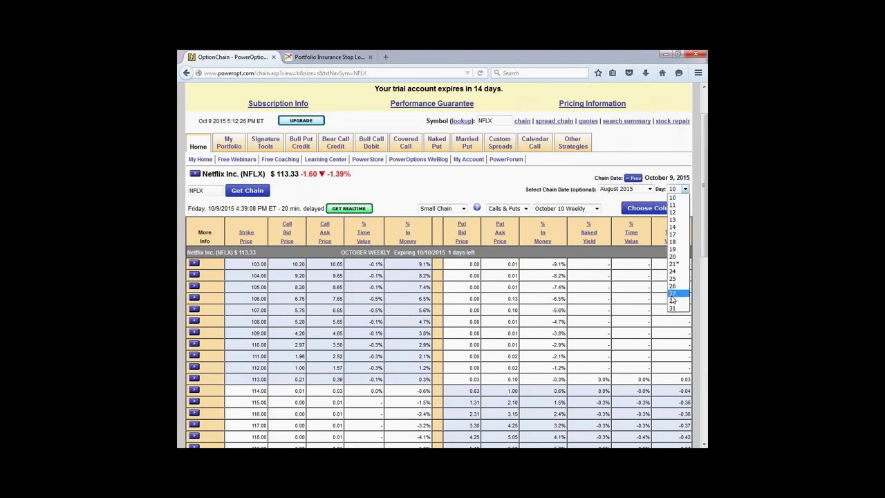
{"action": "left_click", "coordinate": [675, 304]}
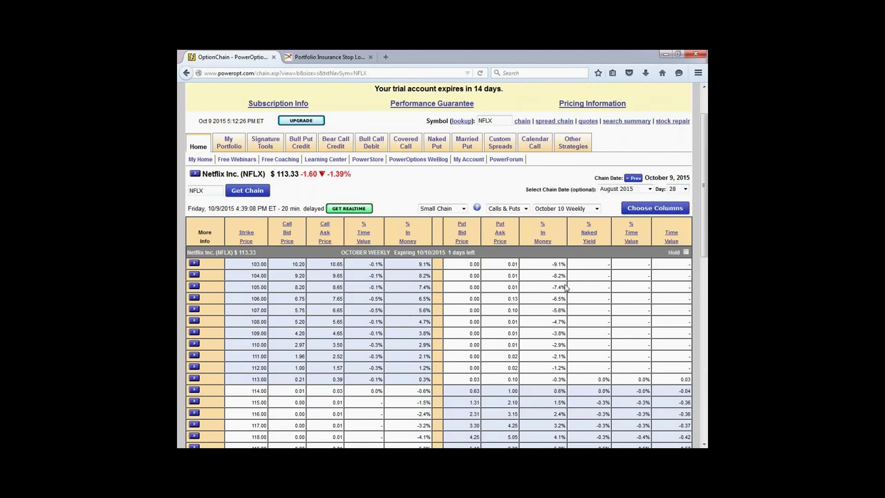
{"action": "left_click", "coordinate": [239, 191]}
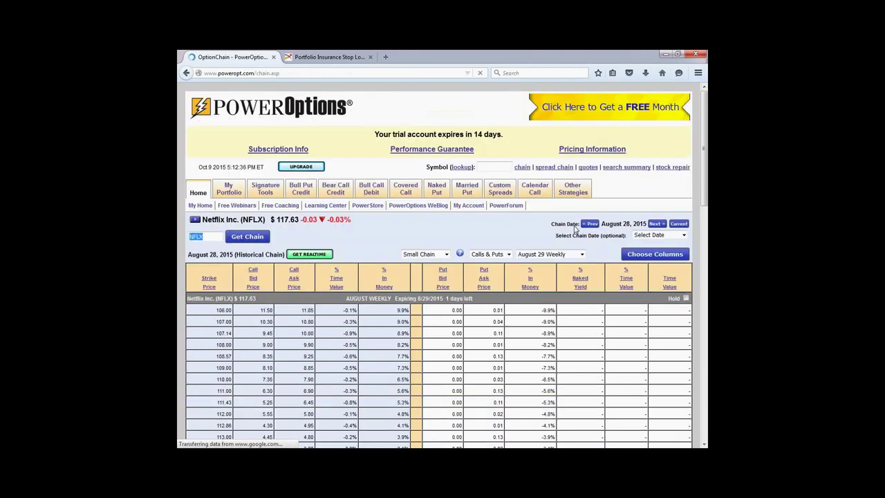
{"action": "left_click", "coordinate": [555, 253]}
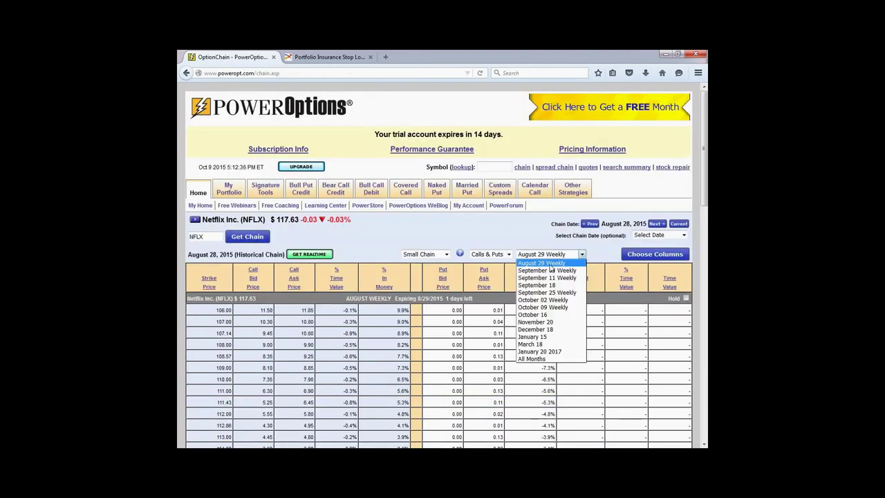
{"action": "left_click", "coordinate": [549, 314]}
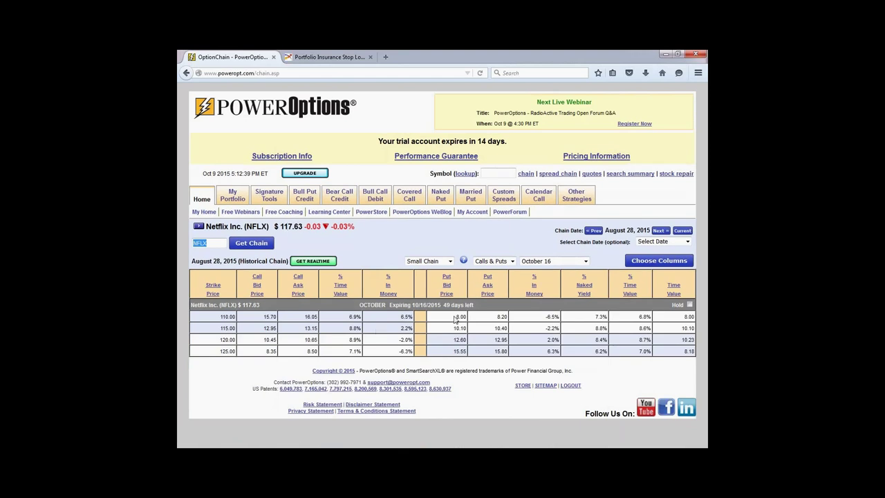
{"action": "left_click_drag", "start_coordinate": [451, 318], "coordinate": [498, 315]}
{"action": "double_click", "coordinate": [270, 339]}
- Reload the chain as of September 16, 2015, with Netflix at 104.08
{"action": "left_click", "coordinate": [687, 241]}
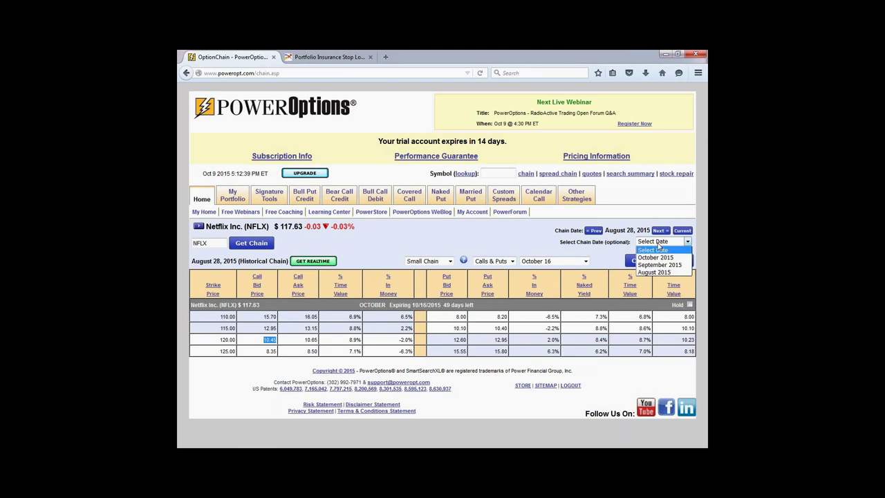
{"action": "left_click", "coordinate": [658, 264]}
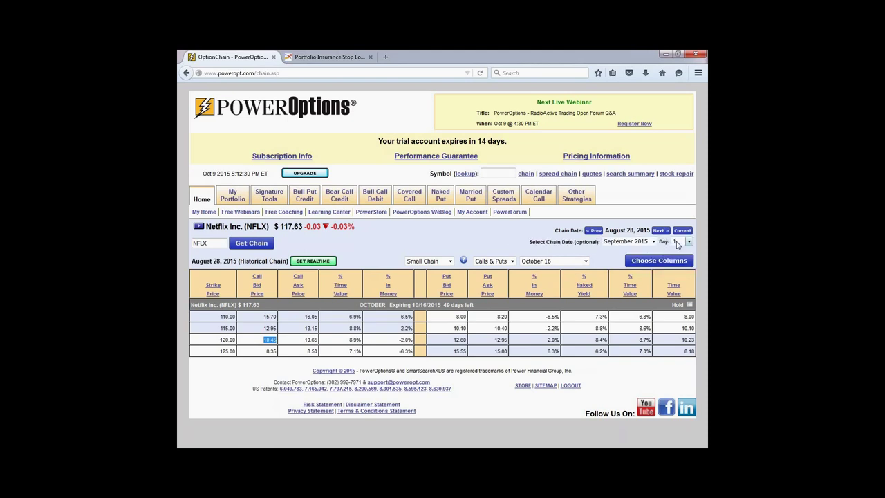
{"action": "left_click", "coordinate": [688, 241]}
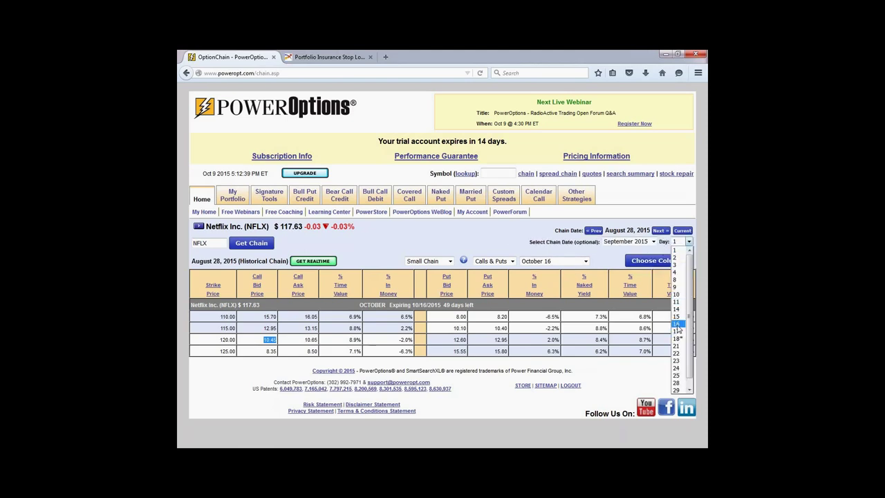
{"action": "left_click", "coordinate": [677, 325]}
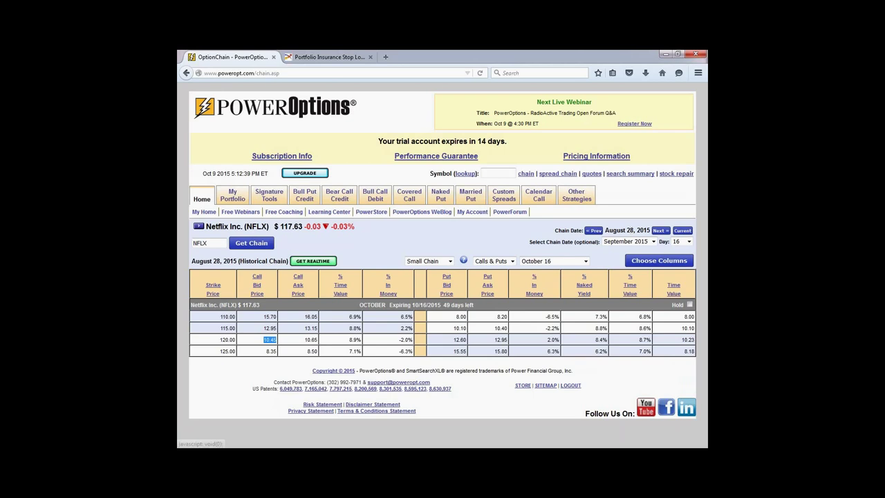
{"action": "left_click", "coordinate": [248, 244]}
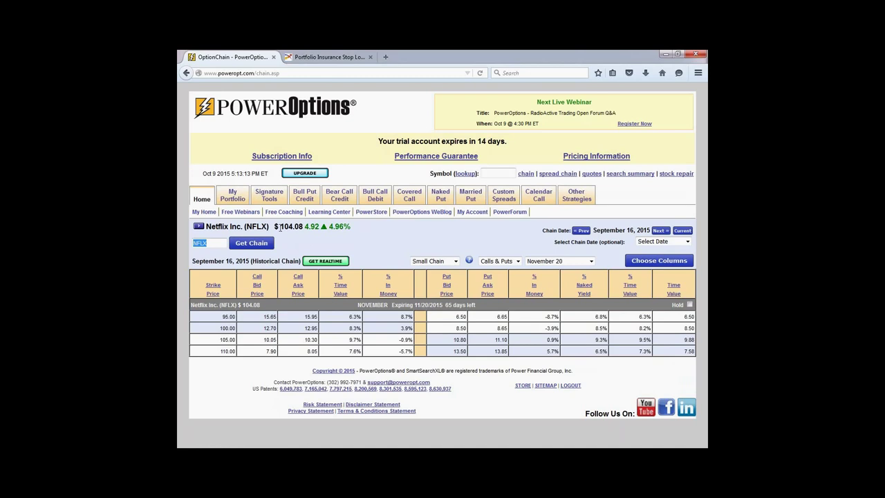
{"action": "left_click_drag", "start_coordinate": [279, 226], "coordinate": [302, 227]}
- Pick the October 16 expiration and switch to a Medium Chain
{"action": "left_click", "coordinate": [574, 261]}
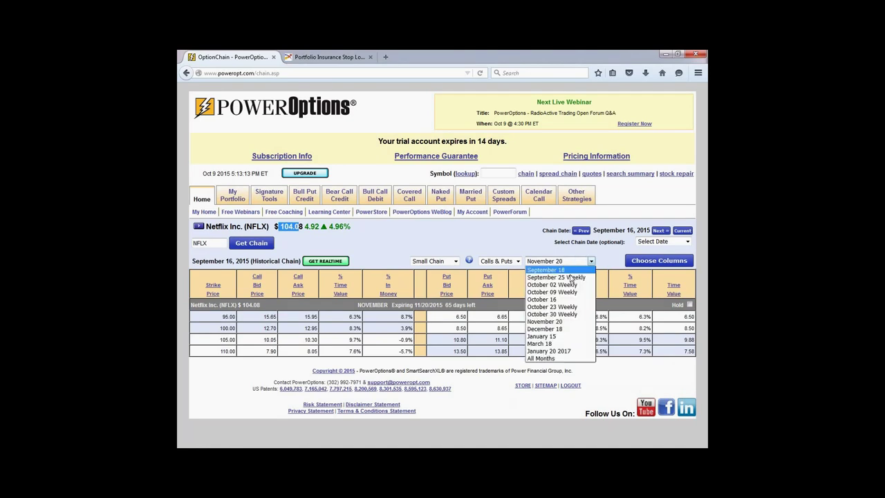
{"action": "left_click", "coordinate": [523, 298]}
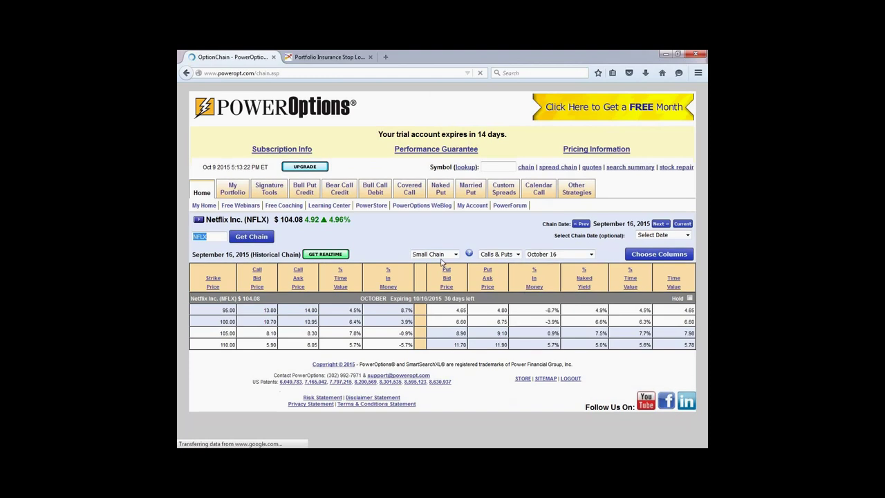
{"action": "left_click", "coordinate": [439, 254]}
{"action": "left_click", "coordinate": [435, 271]}
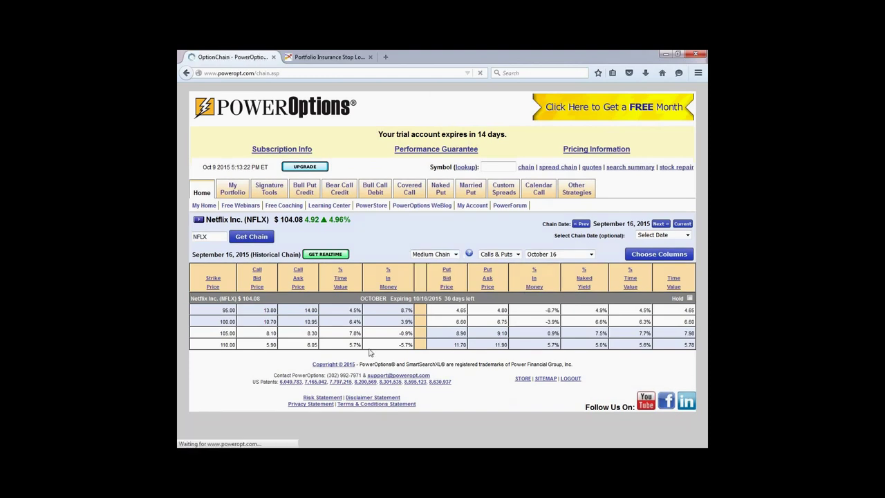
- Compare the 120 call and 110 put bid/ask prices, then go back to the smaller chain
{"action": "scroll", "coordinate": [369, 353], "scroll_direction": "down", "scroll_amount": 1}
{"action": "scroll", "coordinate": [370, 352], "scroll_direction": "down", "scroll_amount": 1}
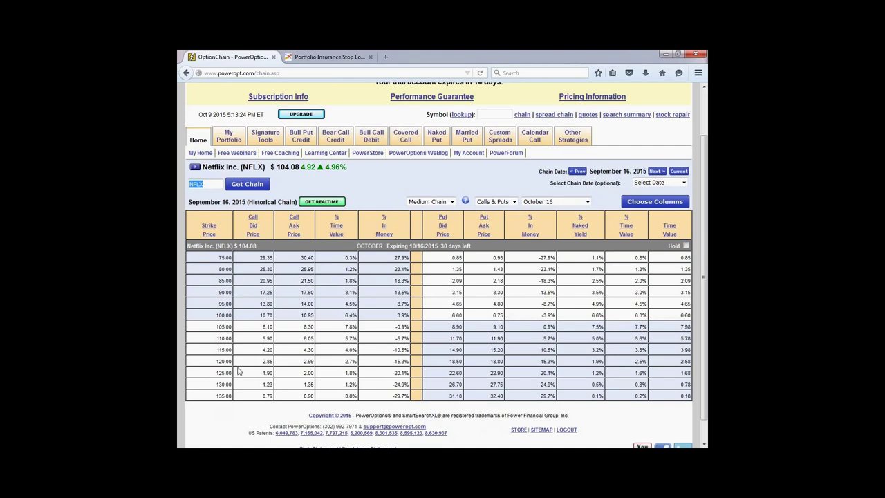
{"action": "left_click_drag", "start_coordinate": [259, 361], "coordinate": [312, 360]}
{"action": "left_click_drag", "start_coordinate": [450, 339], "coordinate": [498, 338]}
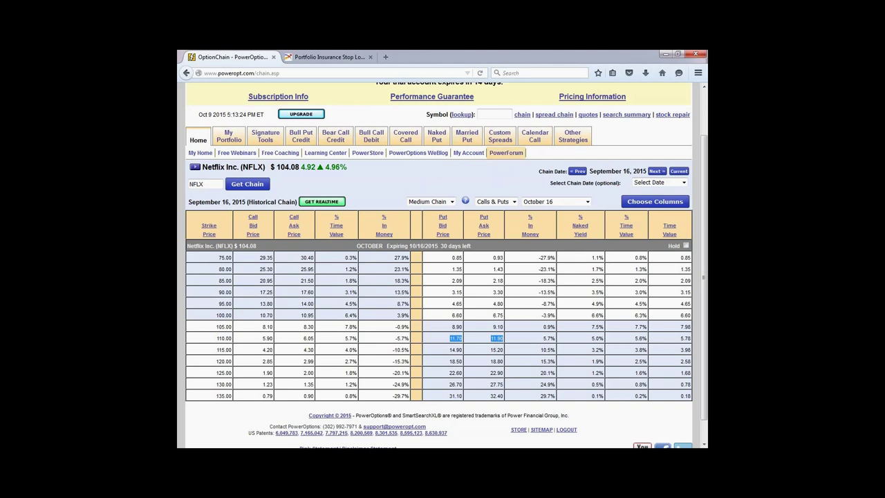
{"action": "mouse_move", "coordinate": [500, 136]}
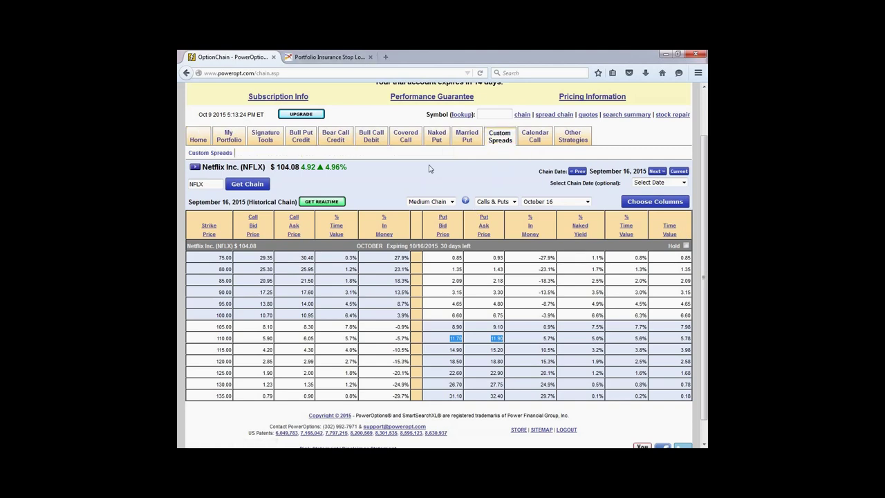
{"action": "left_click", "coordinate": [186, 72]}
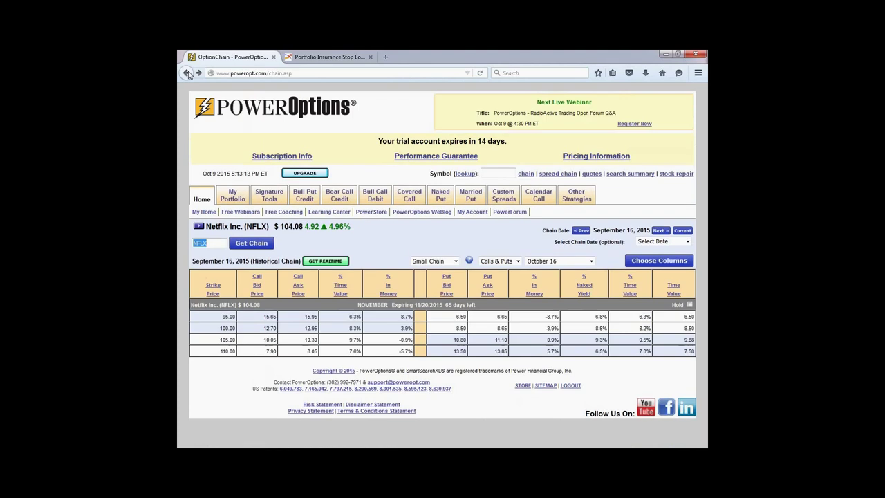
- Go back to the Custom Spread Builder and review the 6.40 put price, break-evens and Profit/Loss chart
{"action": "left_click", "coordinate": [186, 73]}
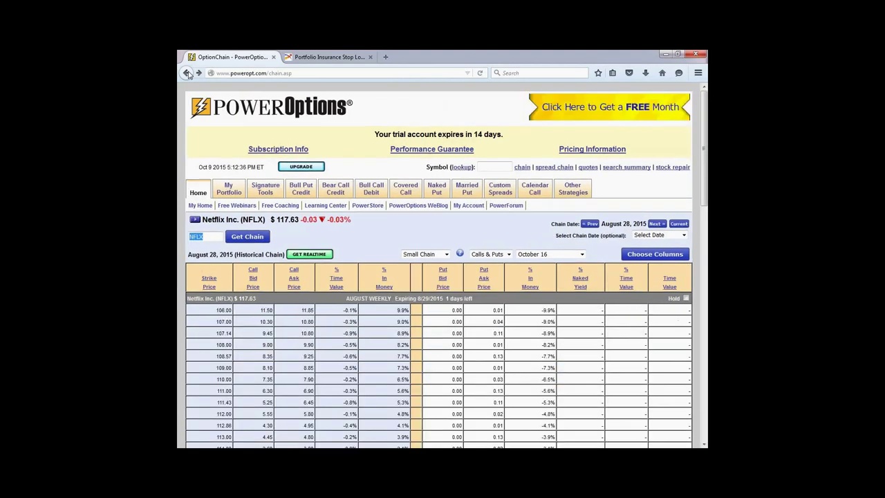
{"action": "left_click", "coordinate": [186, 73]}
{"action": "left_click", "coordinate": [186, 73]}
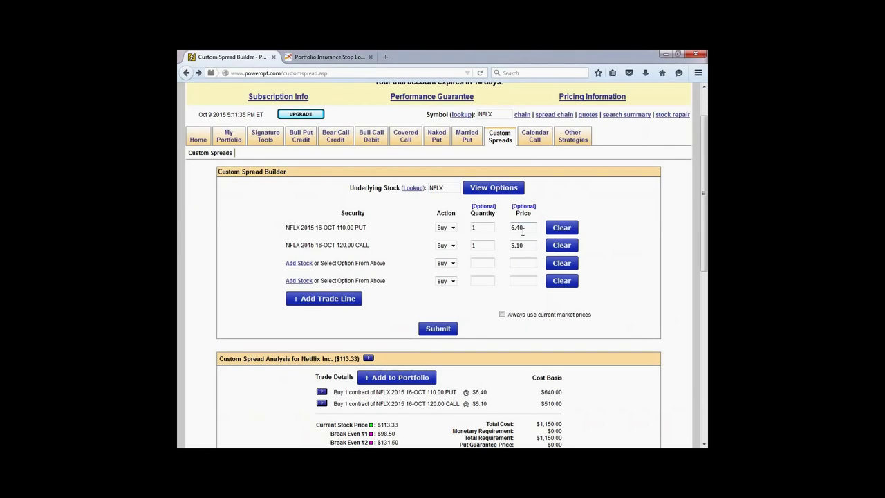
{"action": "left_click_drag", "start_coordinate": [527, 227], "coordinate": [496, 243]}
{"action": "scroll", "coordinate": [501, 292], "scroll_direction": "down", "scroll_amount": 3}
{"action": "left_click", "coordinate": [379, 333]}
{"action": "left_click_drag", "start_coordinate": [379, 333], "coordinate": [398, 324]}
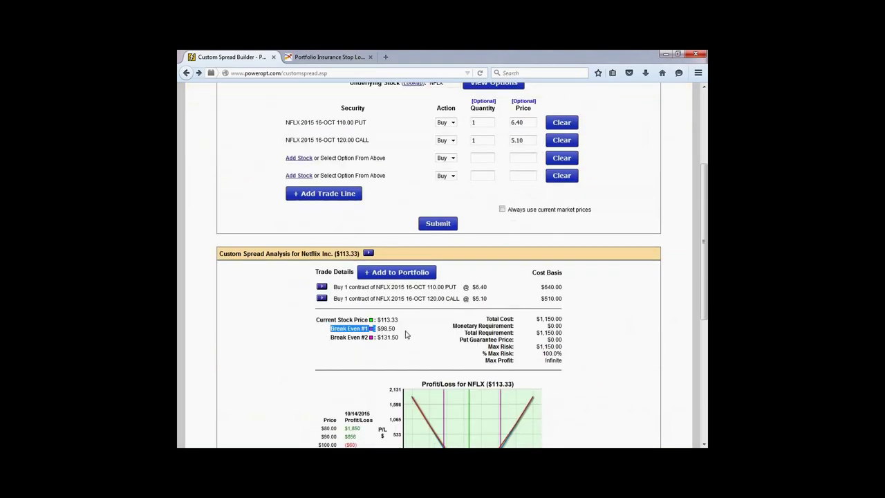
{"action": "left_click", "coordinate": [407, 335]}
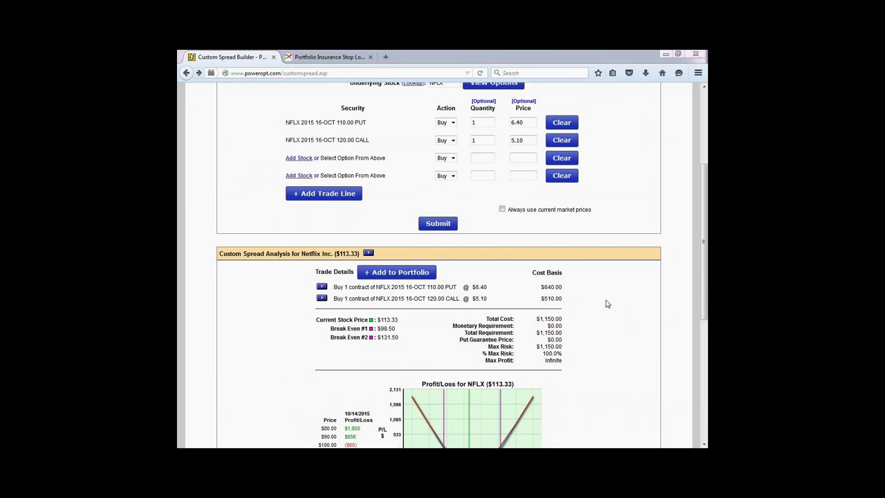
{"action": "scroll", "coordinate": [606, 303], "scroll_direction": "down", "scroll_amount": 3}
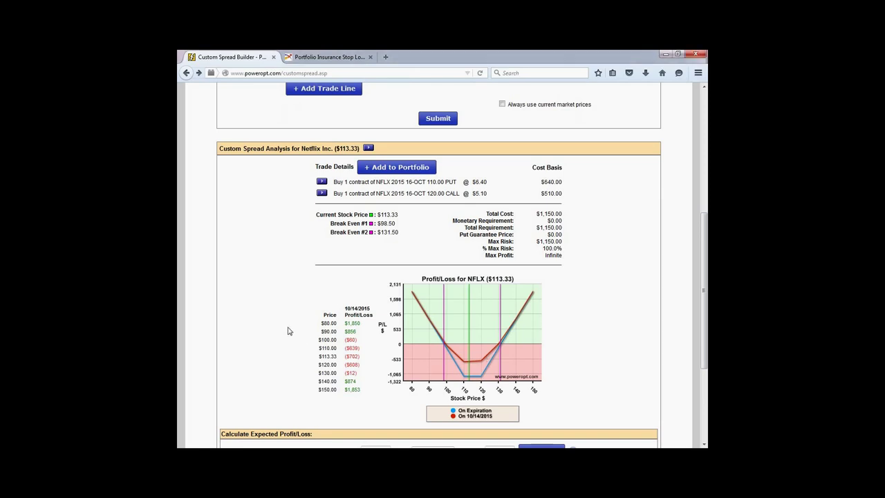
{"action": "scroll", "coordinate": [289, 328], "scroll_direction": "up", "scroll_amount": 5}
- Open the Bull Put Credit SmartSearch and browse its Fundamentals and Technicals filters
{"action": "mouse_move", "coordinate": [313, 192]}
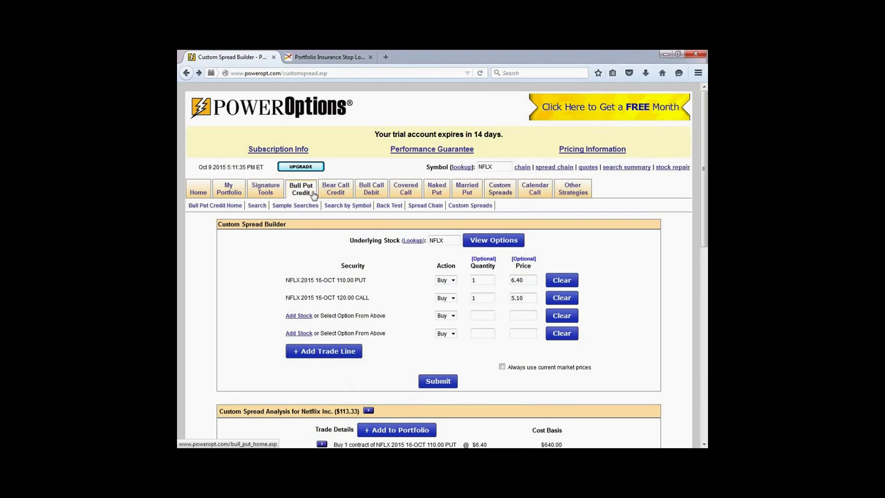
{"action": "left_click", "coordinate": [257, 206]}
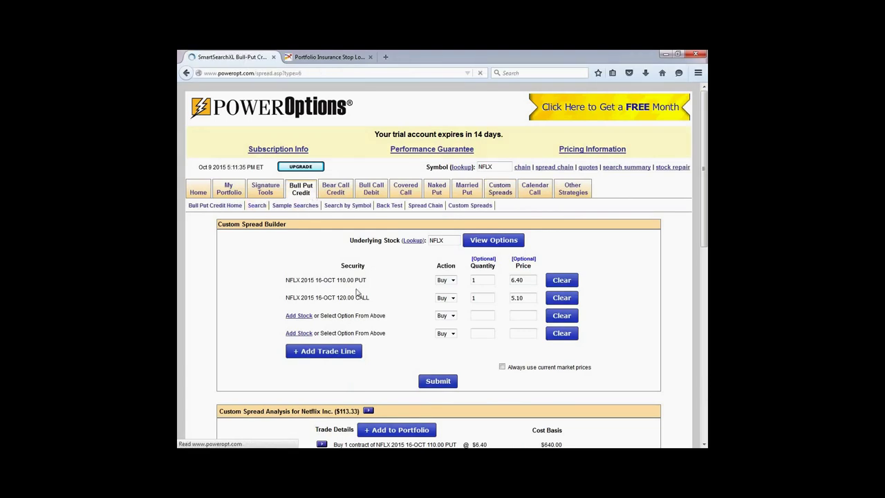
{"action": "scroll", "coordinate": [373, 311], "scroll_direction": "down", "scroll_amount": 10}
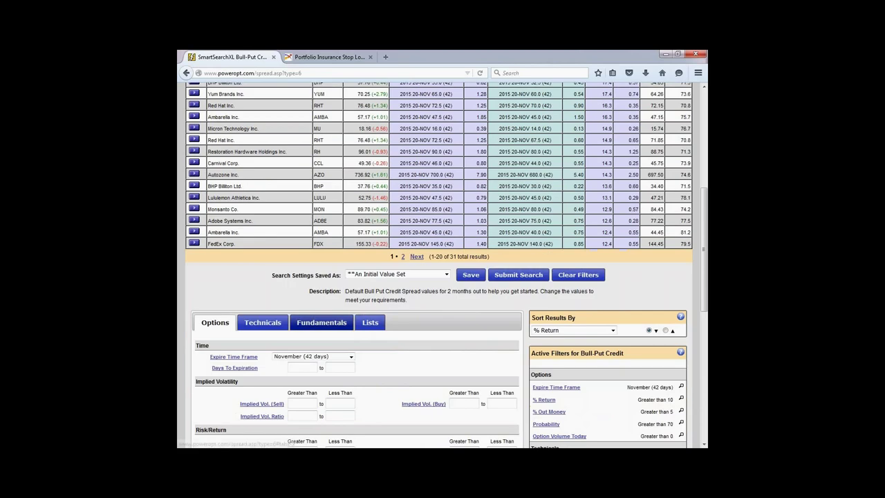
{"action": "left_click", "coordinate": [321, 322]}
{"action": "scroll", "coordinate": [373, 342], "scroll_direction": "down", "scroll_amount": 2}
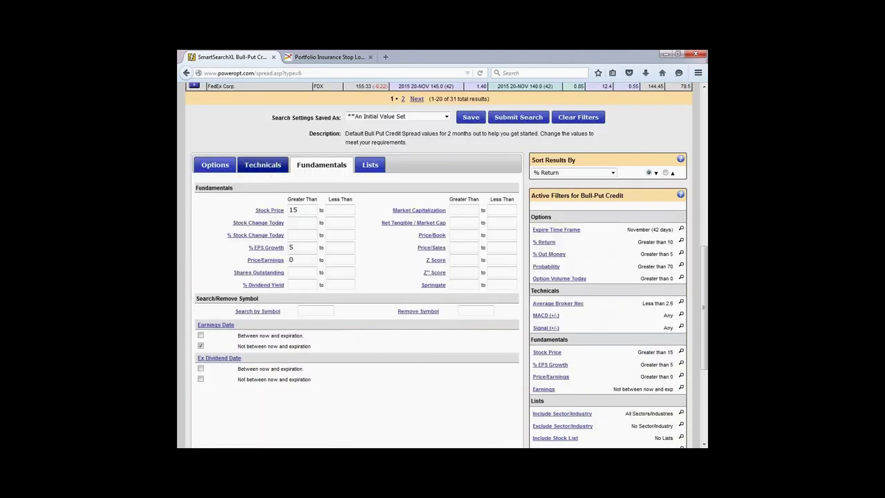
{"action": "left_click", "coordinate": [263, 165]}
{"action": "scroll", "coordinate": [405, 316], "scroll_direction": "down", "scroll_amount": 2}
{"action": "left_click", "coordinate": [330, 216]}
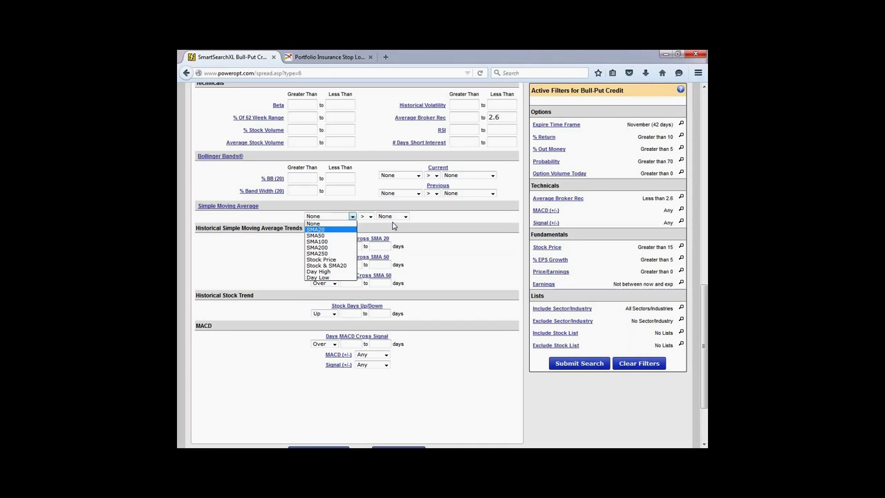
{"action": "left_click", "coordinate": [381, 342]}
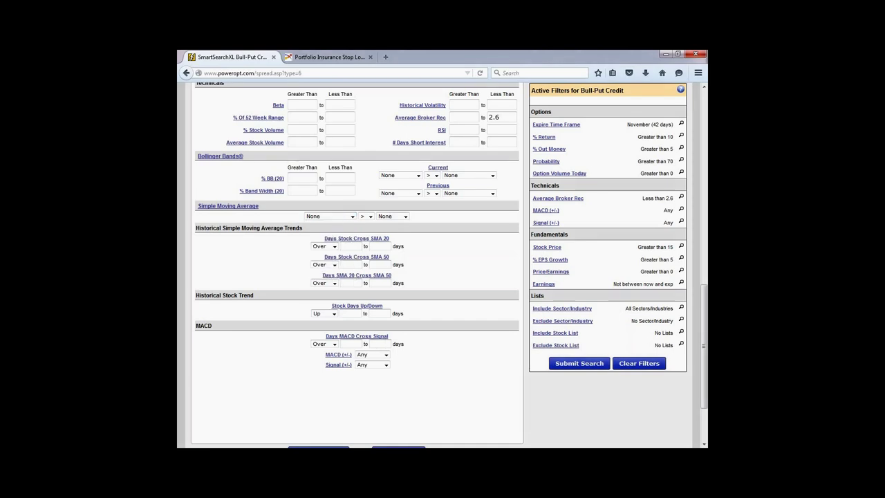
- Filter by Average Broker Rec below 2.6 and view the 31 November results
{"action": "left_click", "coordinate": [309, 178]}
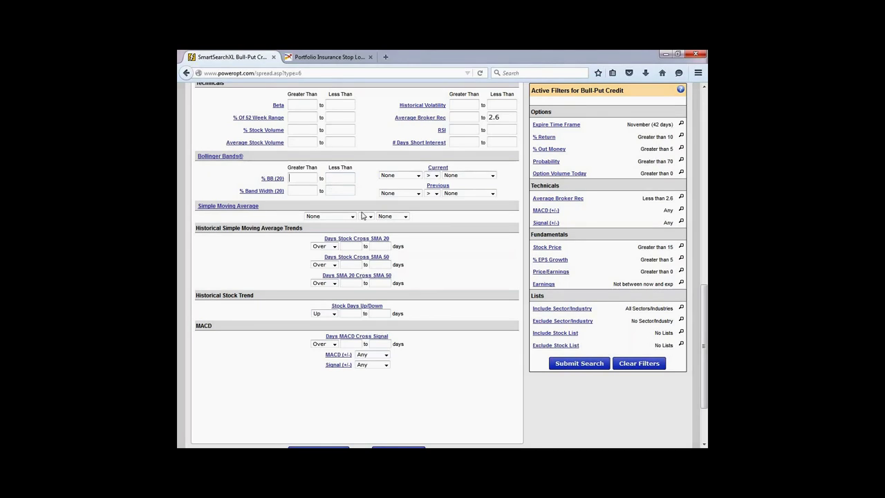
{"action": "scroll", "coordinate": [411, 294], "scroll_direction": "up", "scroll_amount": 3}
{"action": "scroll", "coordinate": [424, 312], "scroll_direction": "up", "scroll_amount": 2}
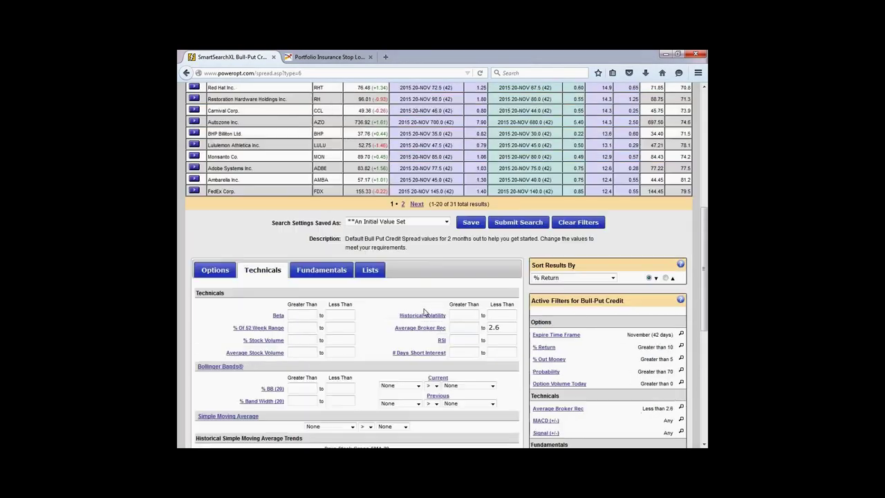
{"action": "scroll", "coordinate": [424, 312], "scroll_direction": "down", "scroll_amount": 5}
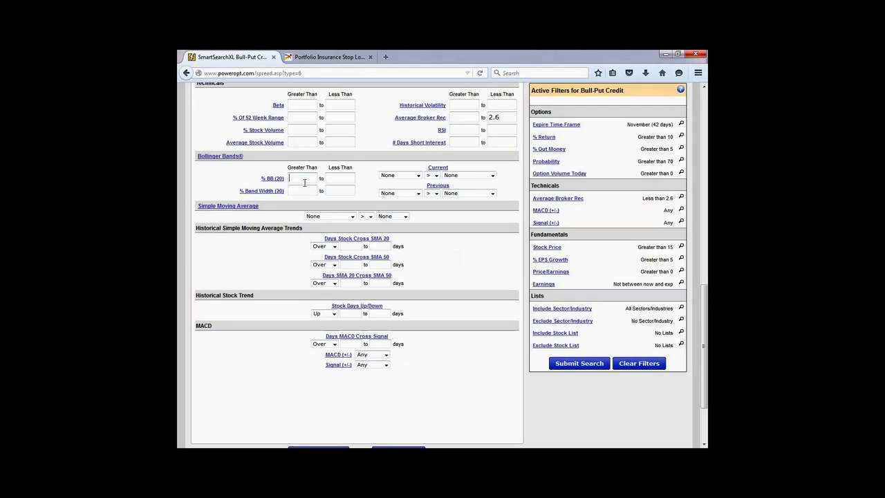
{"action": "mouse_move", "coordinate": [282, 184]}
{"action": "scroll", "coordinate": [469, 267], "scroll_direction": "up", "scroll_amount": 1}
{"action": "scroll", "coordinate": [468, 267], "scroll_direction": "up", "scroll_amount": 1}
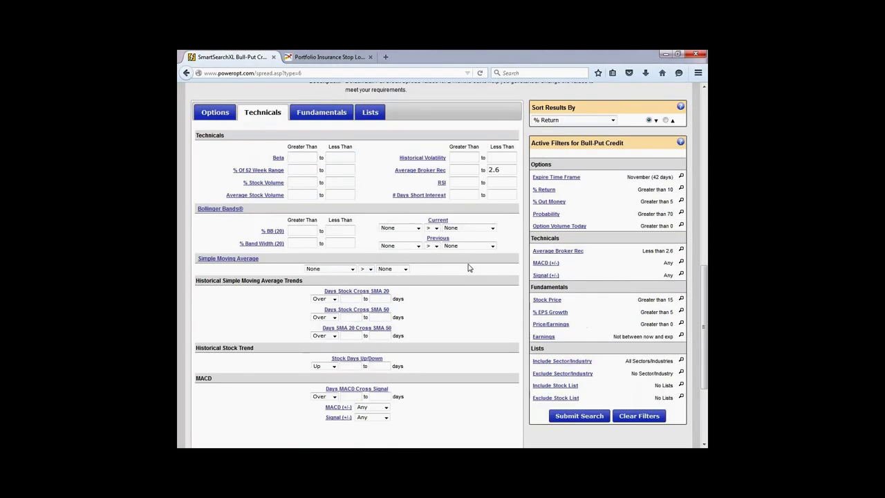
{"action": "scroll", "coordinate": [467, 268], "scroll_direction": "up", "scroll_amount": 1}
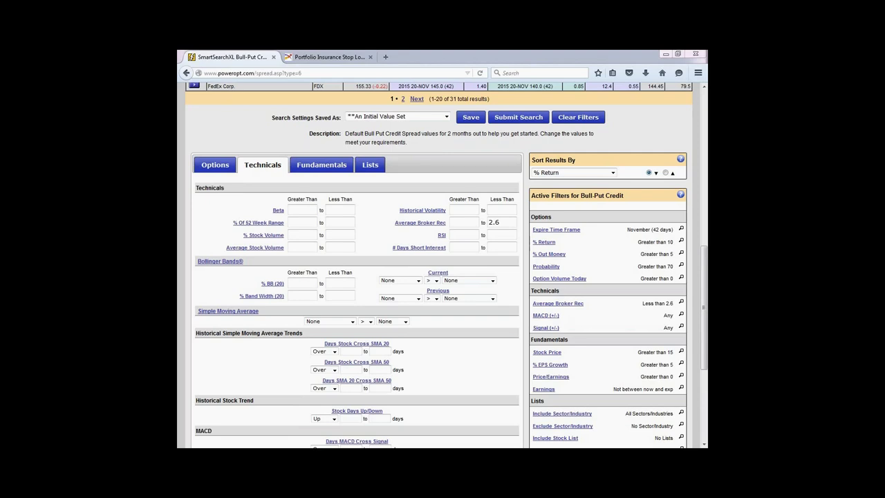
{"action": "scroll", "coordinate": [275, 157], "scroll_direction": "up", "scroll_amount": 3}
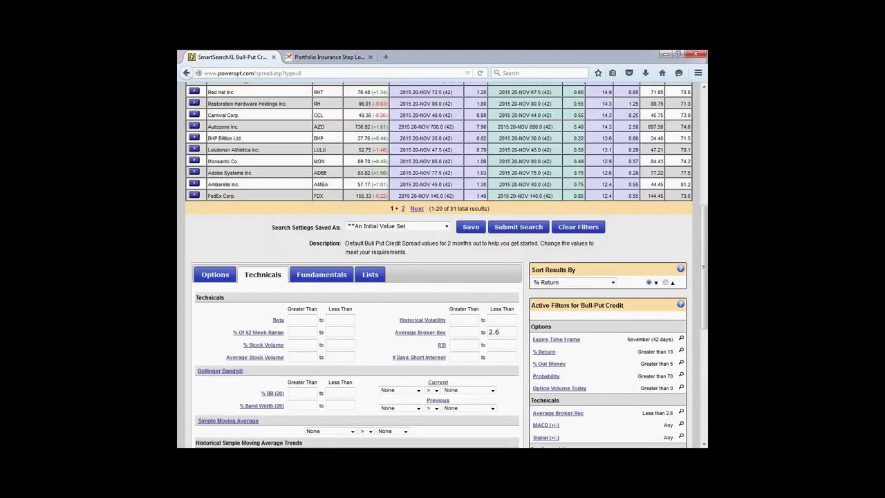
{"action": "scroll", "coordinate": [275, 157], "scroll_direction": "up", "scroll_amount": 5}
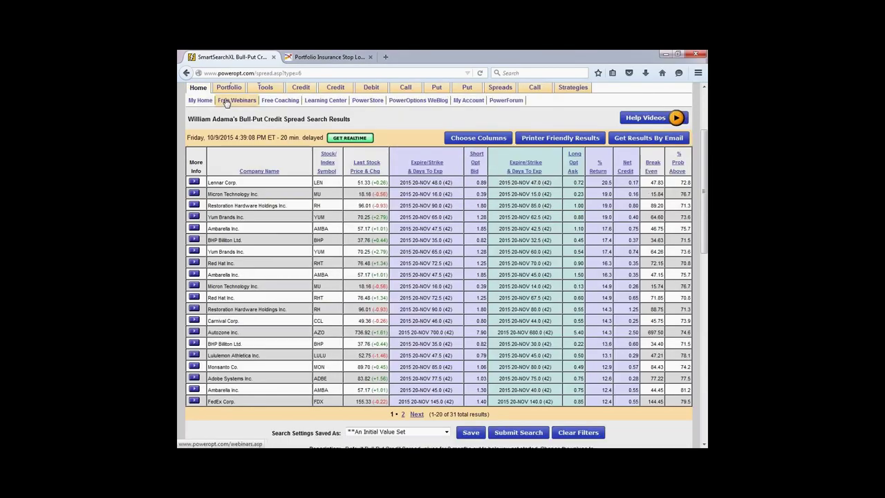
- Go to Free Webinars and show the Options Concepts, then Options Strategies, lists
{"action": "left_click", "coordinate": [235, 101]}
{"action": "scroll", "coordinate": [301, 143], "scroll_direction": "down", "scroll_amount": 1}
{"action": "scroll", "coordinate": [301, 144], "scroll_direction": "down", "scroll_amount": 2}
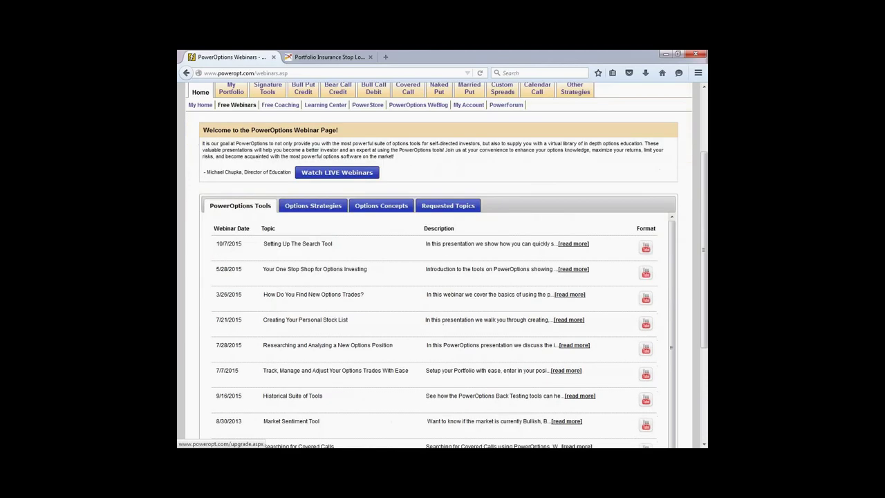
{"action": "left_click", "coordinate": [381, 204]}
{"action": "scroll", "coordinate": [406, 274], "scroll_direction": "down", "scroll_amount": 1}
{"action": "scroll", "coordinate": [406, 274], "scroll_direction": "down", "scroll_amount": 1}
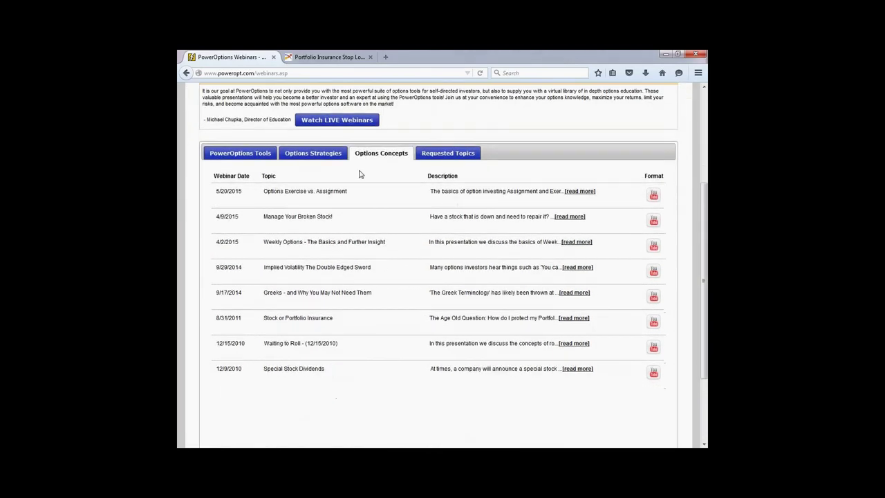
{"action": "left_click", "coordinate": [312, 153]}
- Expand the 8/5/2015 'Selection Criteria for Long Options' webinar description and read it
{"action": "left_click_drag", "start_coordinate": [263, 191], "coordinate": [377, 205]}
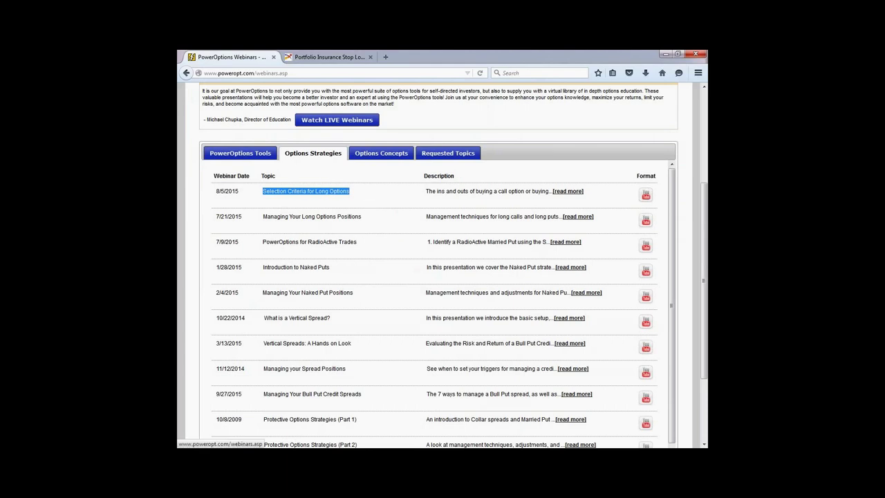
{"action": "left_click", "coordinate": [566, 196]}
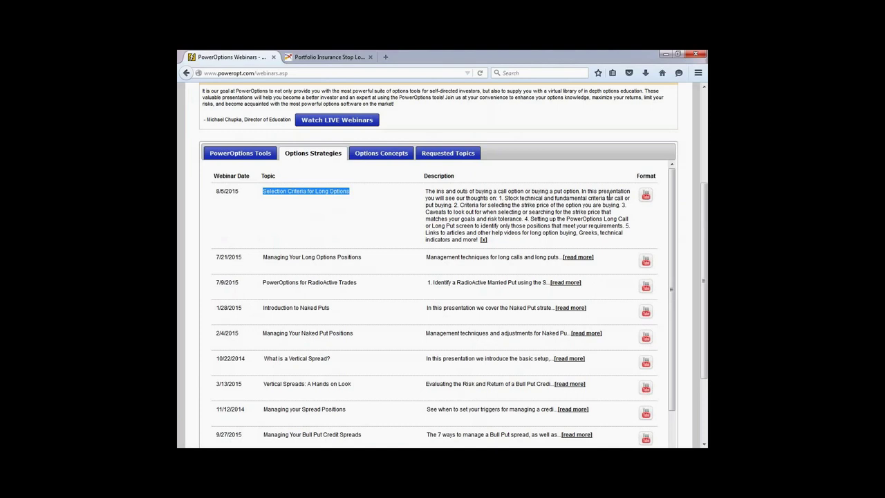
{"action": "left_click_drag", "start_coordinate": [510, 198], "coordinate": [448, 219]}
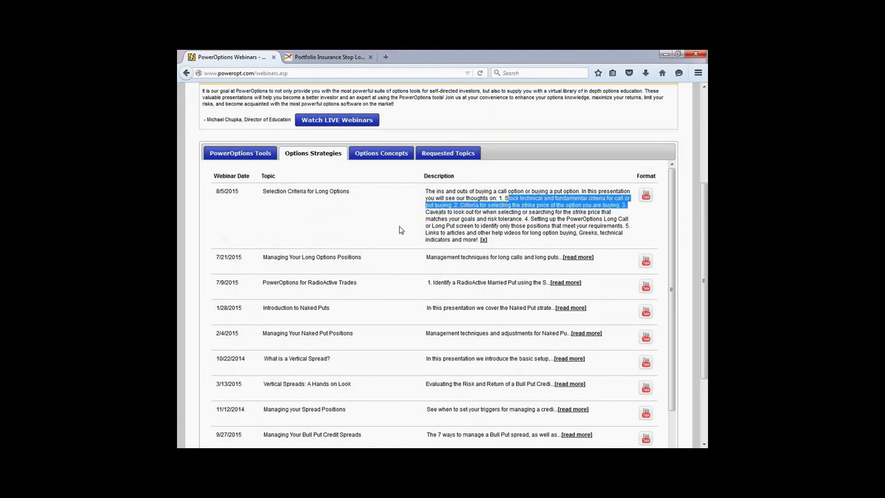
{"action": "left_click_drag", "start_coordinate": [254, 194], "coordinate": [365, 200]}
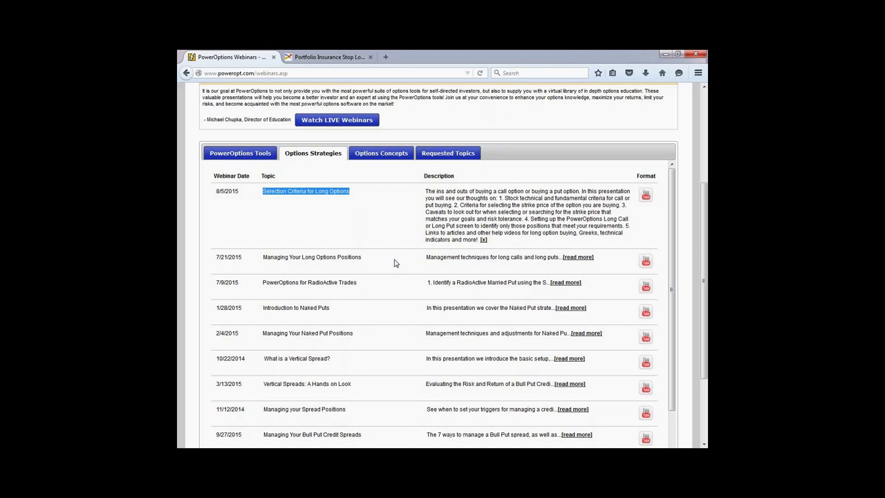
{"action": "left_click", "coordinate": [356, 222]}
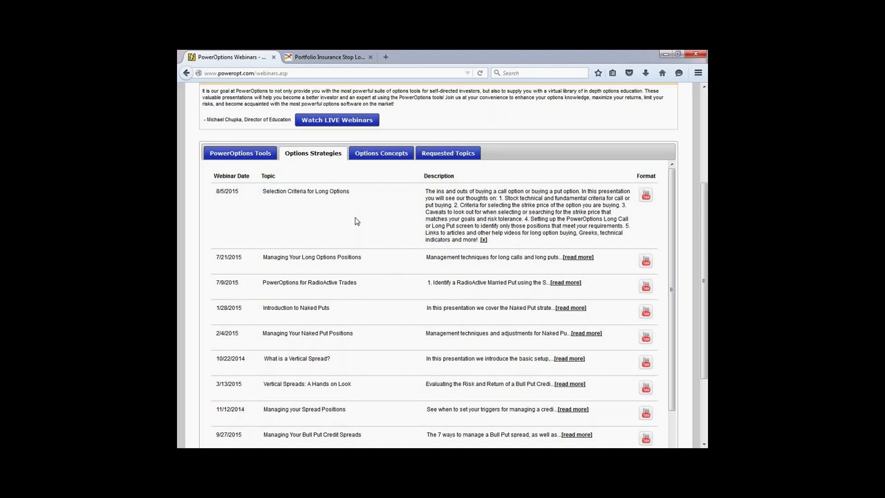
{"action": "scroll", "coordinate": [356, 222], "scroll_direction": "up", "scroll_amount": 3}
{"action": "scroll", "coordinate": [360, 258], "scroll_direction": "up", "scroll_amount": 1}
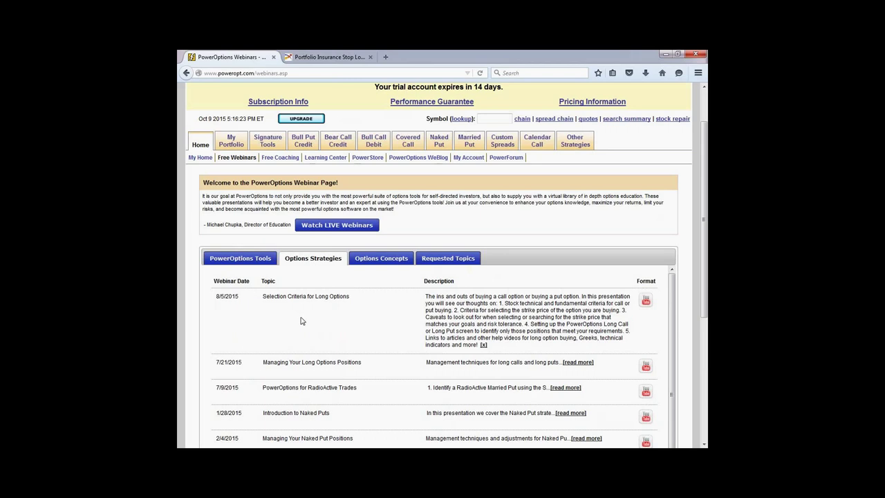
{"action": "left_click_drag", "start_coordinate": [261, 295], "coordinate": [374, 299]}
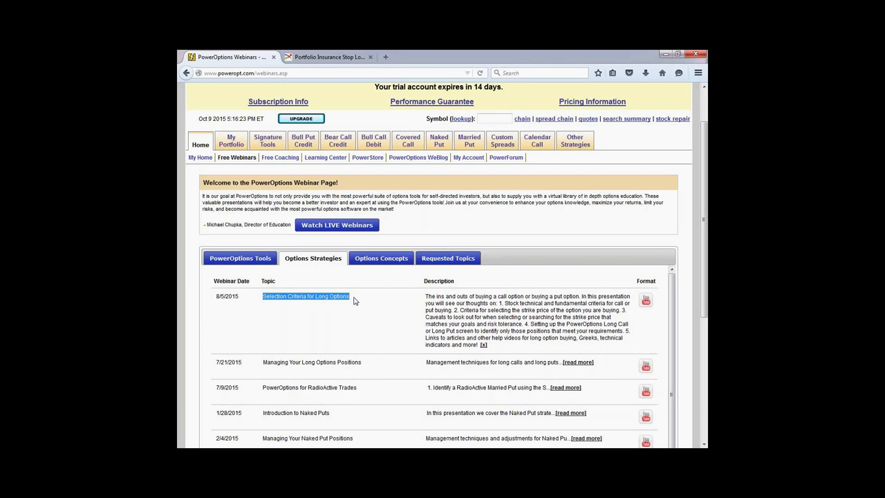
{"action": "left_click", "coordinate": [232, 296]}
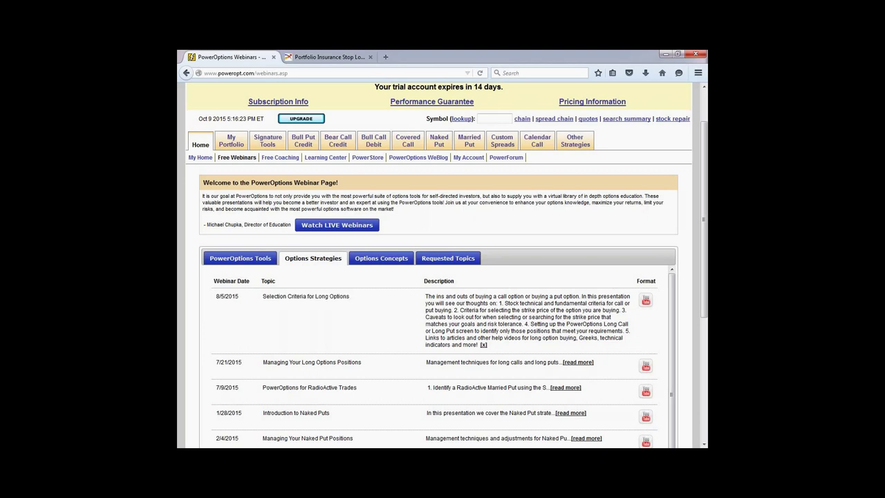
{"action": "left_click_drag", "start_coordinate": [215, 295], "coordinate": [239, 297]}
{"action": "key", "text": "alt+Tab"}
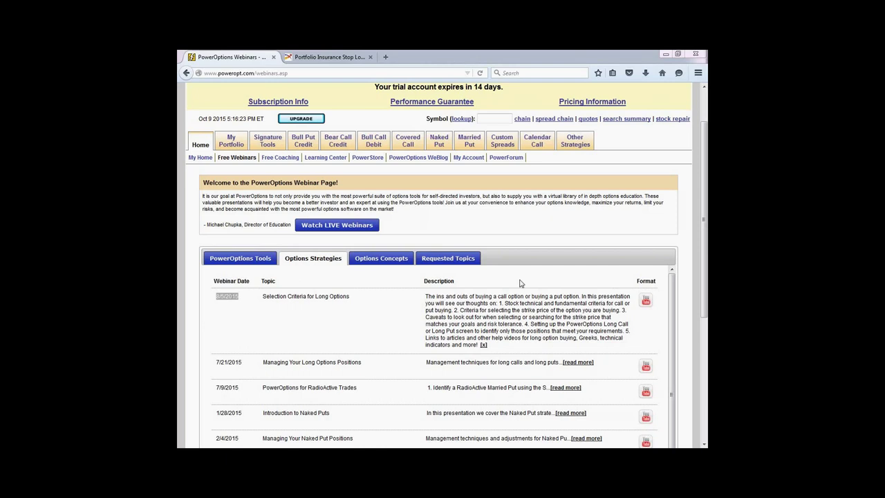
- Go to My Home and scroll down to the Market Sentiment, Market Activity and PowerWatch pods
{"action": "left_click", "coordinate": [597, 247]}
{"action": "scroll", "coordinate": [450, 259], "scroll_direction": "up", "scroll_amount": 1}
{"action": "scroll", "coordinate": [442, 262], "scroll_direction": "up", "scroll_amount": 2}
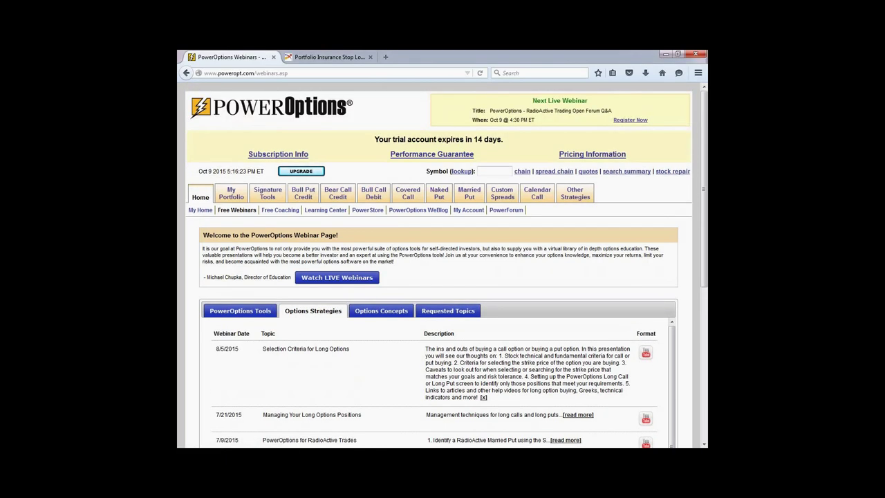
{"action": "left_click", "coordinate": [206, 201]}
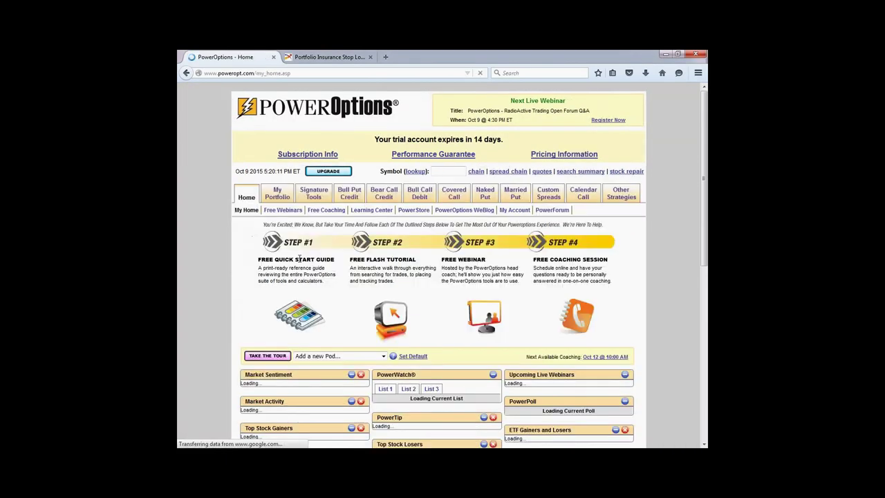
{"action": "scroll", "coordinate": [299, 259], "scroll_direction": "down", "scroll_amount": 3}
{"action": "scroll", "coordinate": [299, 259], "scroll_direction": "down", "scroll_amount": 2}
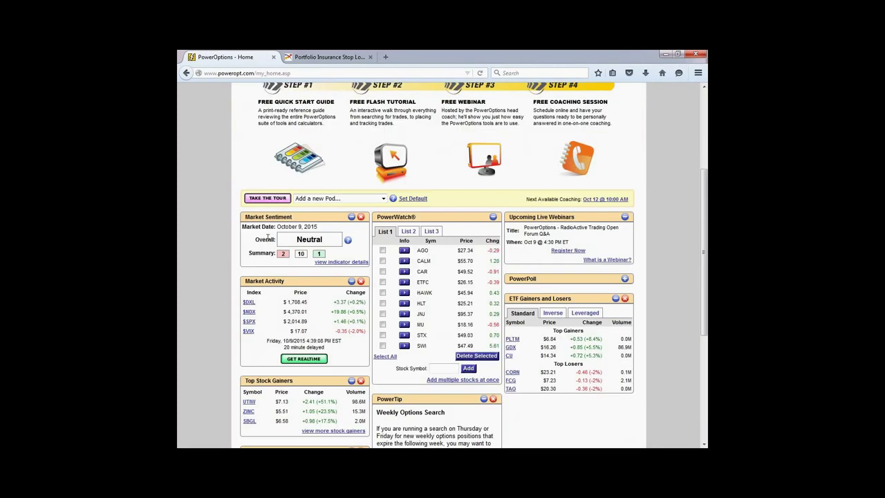
- Open the indicator details and note Put/Call Volume Ratio, SPX # of Days Up and SPX Gap Over SMA 20
{"action": "left_click", "coordinate": [336, 261]}
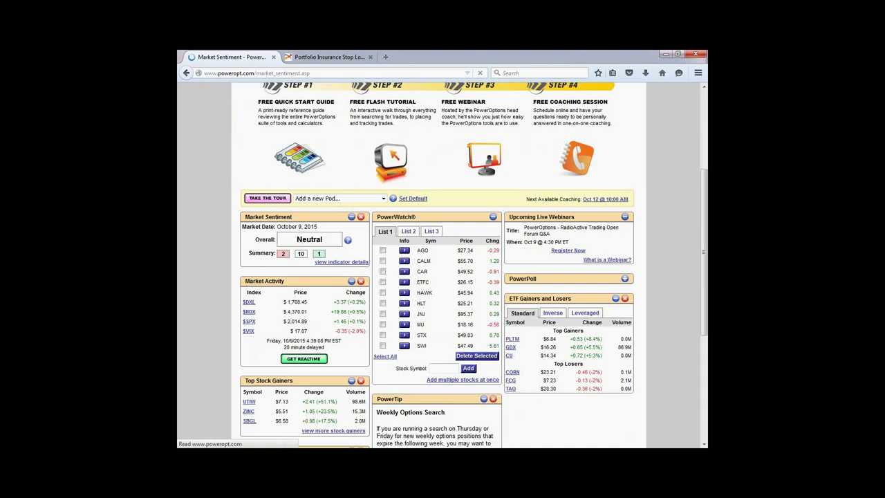
{"action": "scroll", "coordinate": [403, 228], "scroll_direction": "down", "scroll_amount": 3}
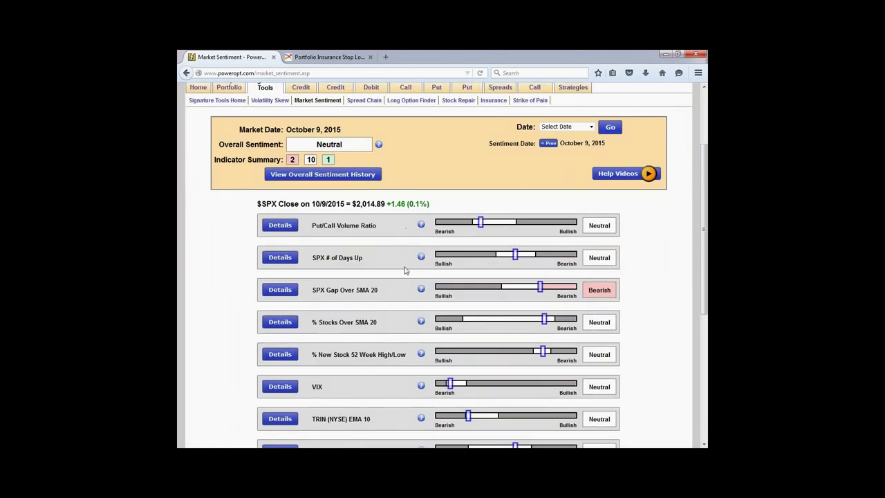
{"action": "scroll", "coordinate": [359, 207], "scroll_direction": "down", "scroll_amount": 2}
{"action": "left_click_drag", "start_coordinate": [311, 176], "coordinate": [392, 182]}
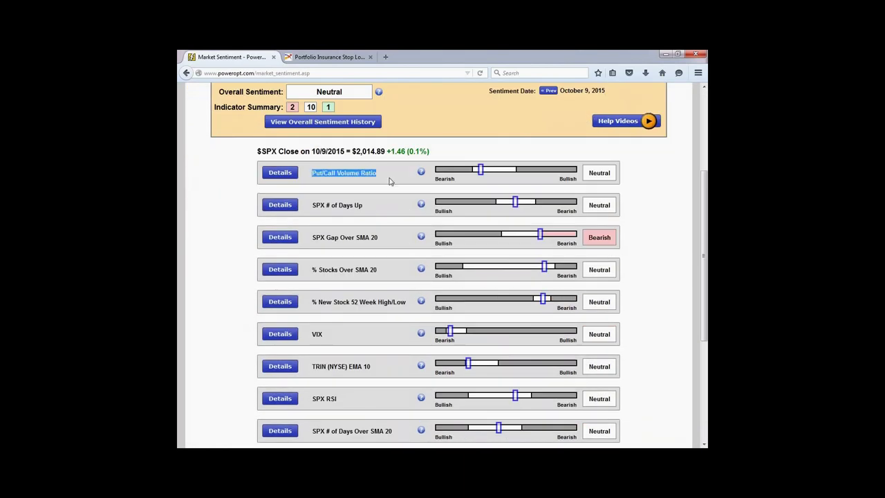
{"action": "left_click", "coordinate": [391, 213]}
{"action": "left_click_drag", "start_coordinate": [313, 206], "coordinate": [365, 207]}
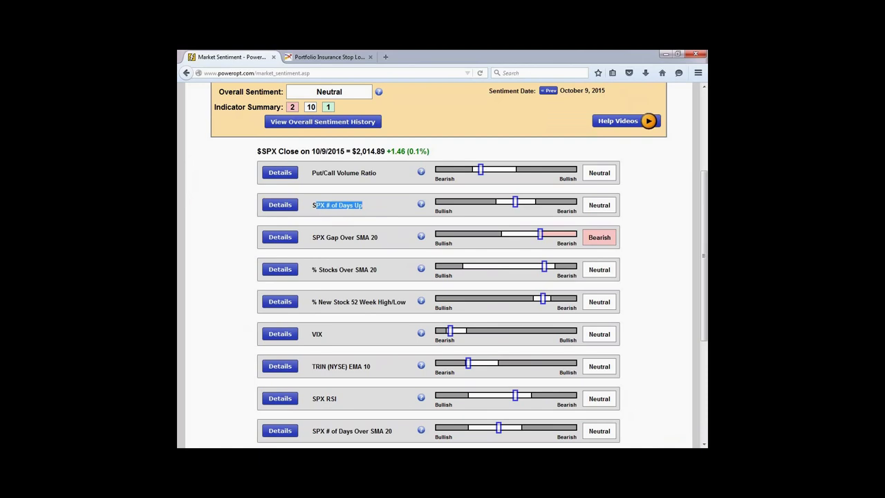
{"action": "left_click", "coordinate": [381, 213]}
{"action": "left_click_drag", "start_coordinate": [311, 239], "coordinate": [387, 242]}
{"action": "left_click", "coordinate": [391, 263]}
- Scroll through the remaining SPX indicator rows and back up
{"action": "scroll", "coordinate": [354, 270], "scroll_direction": "down", "scroll_amount": 1}
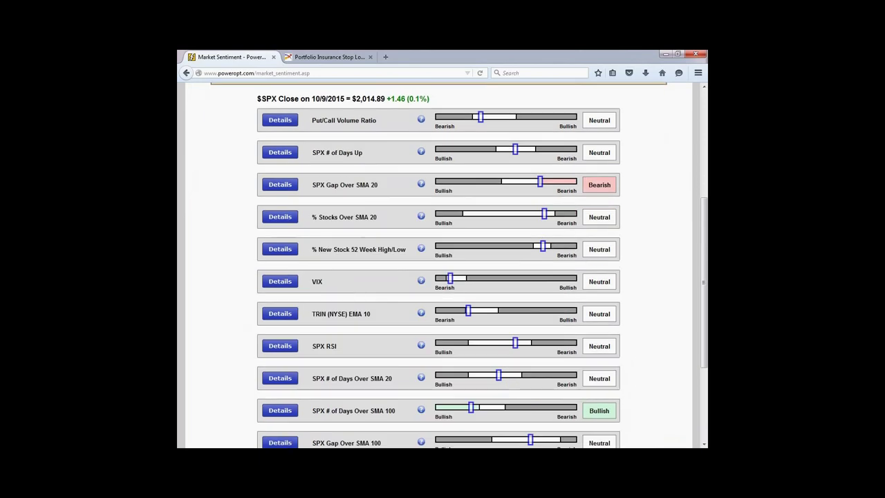
{"action": "scroll", "coordinate": [355, 288], "scroll_direction": "down", "scroll_amount": 2}
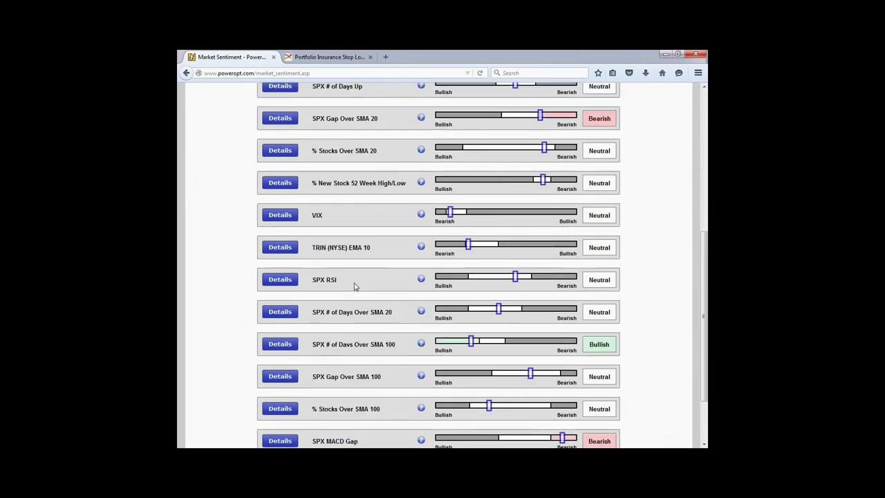
{"action": "scroll", "coordinate": [354, 283], "scroll_direction": "down", "scroll_amount": 1}
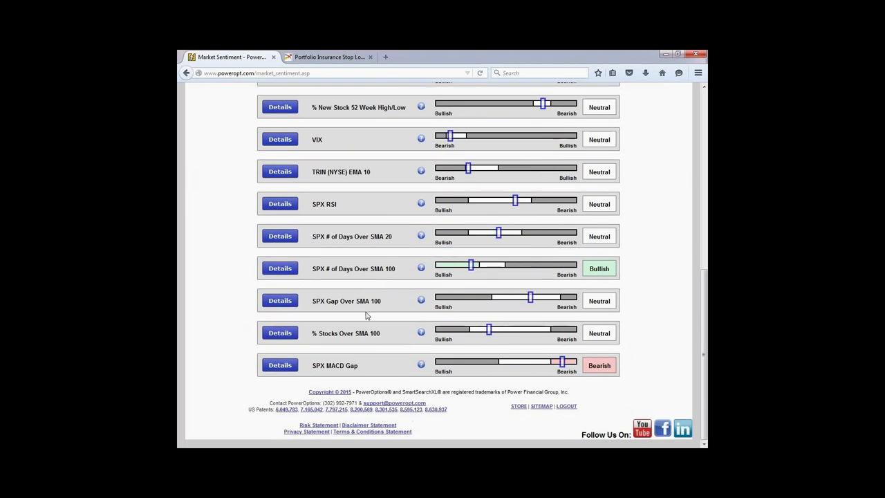
{"action": "scroll", "coordinate": [366, 316], "scroll_direction": "up", "scroll_amount": 5}
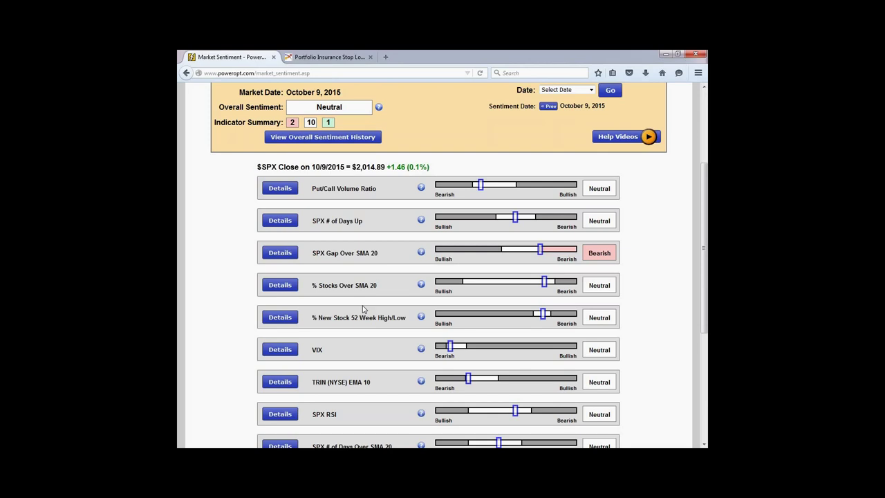
- Expand % Stocks Over SMA 20 and review its 76% value, 79th percentile and 83/20 thresholds
{"action": "left_click", "coordinate": [280, 285]}
{"action": "scroll", "coordinate": [408, 309], "scroll_direction": "down", "scroll_amount": 2}
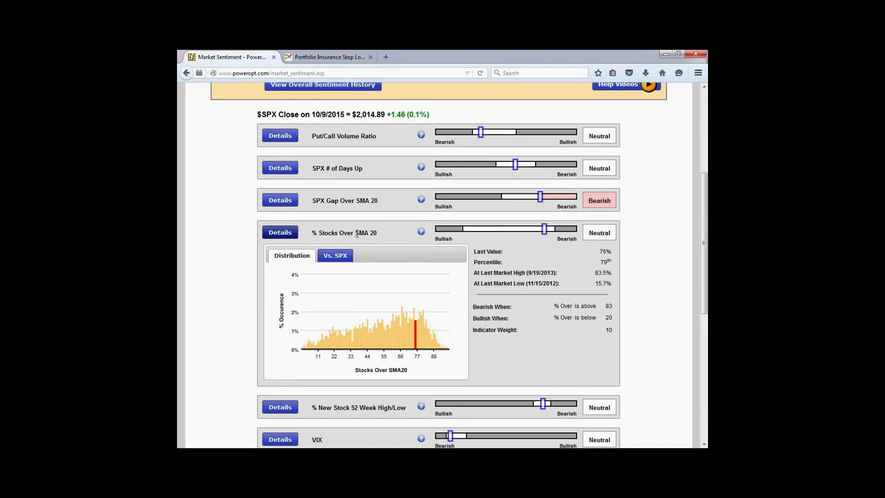
{"action": "left_click_drag", "start_coordinate": [355, 233], "coordinate": [381, 235]}
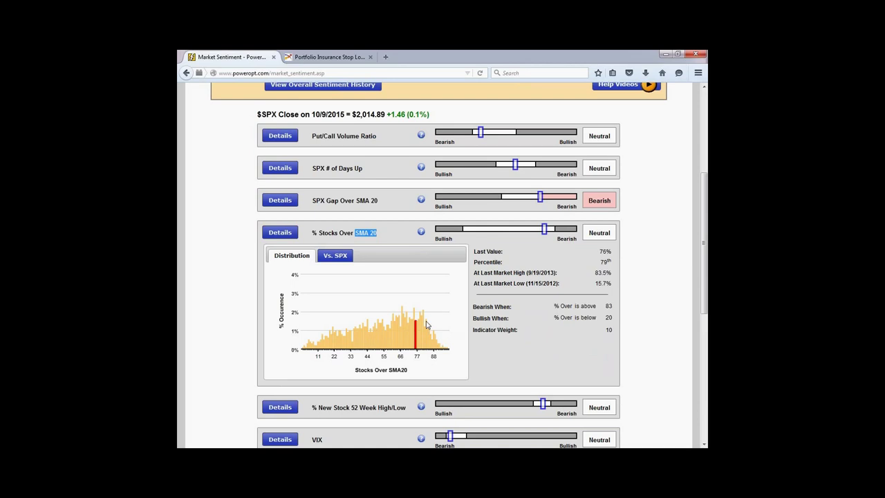
{"action": "mouse_move", "coordinate": [426, 323]}
{"action": "left_click_drag", "start_coordinate": [558, 307], "coordinate": [608, 306]}
{"action": "left_click", "coordinate": [615, 313]}
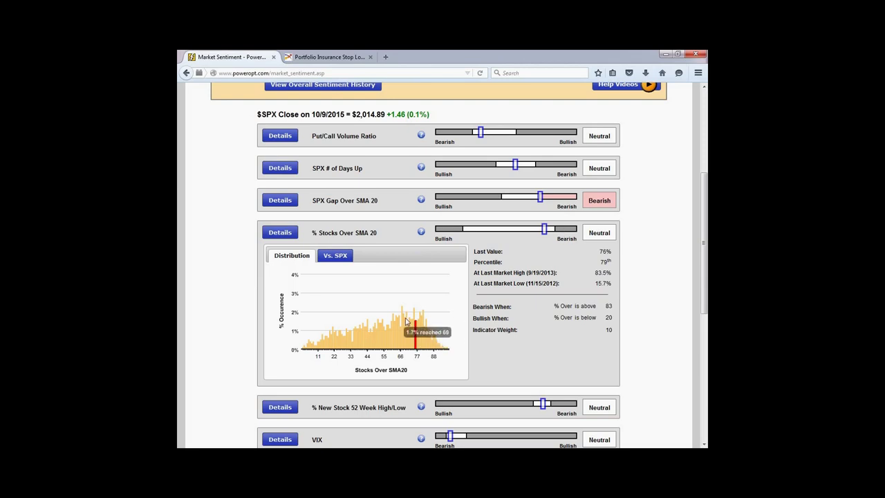
{"action": "left_click_drag", "start_coordinate": [322, 232], "coordinate": [377, 233]}
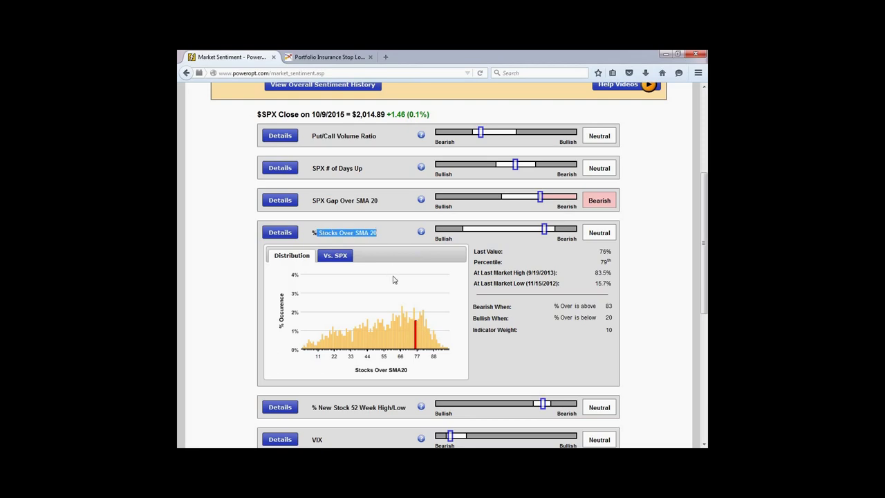
{"action": "mouse_move", "coordinate": [370, 324]}
{"action": "mouse_move", "coordinate": [331, 339]}
{"action": "left_click", "coordinate": [508, 350]}
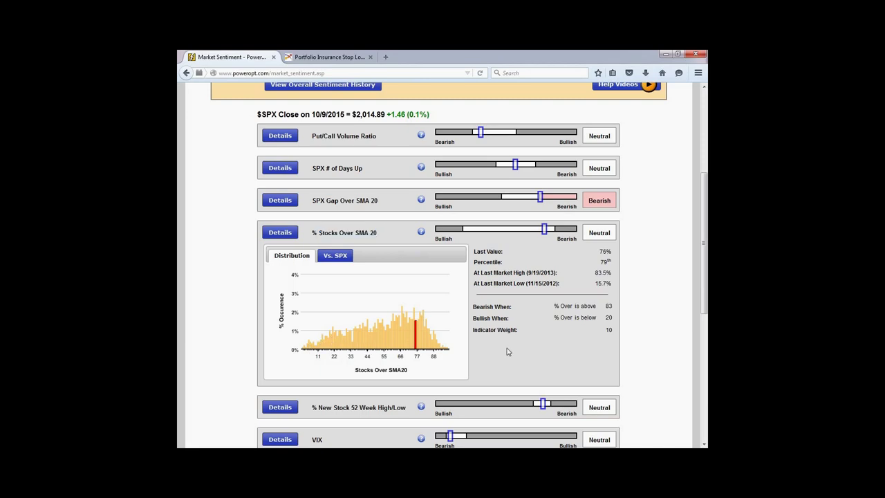
{"action": "scroll", "coordinate": [508, 350], "scroll_direction": "up", "scroll_amount": 3}
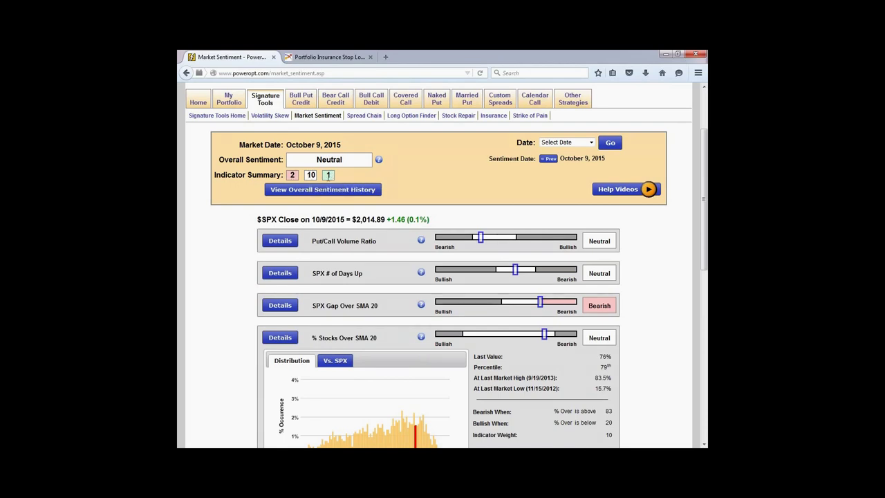
{"action": "left_click", "coordinate": [322, 190]}
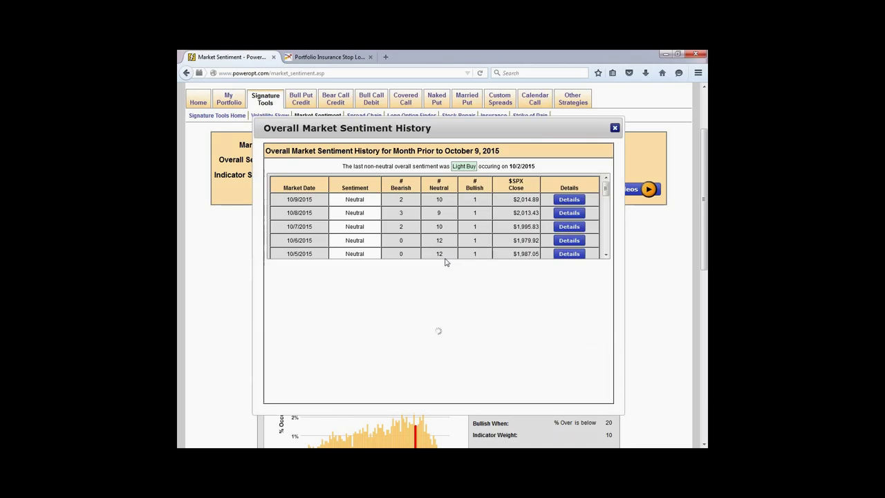
{"action": "scroll", "coordinate": [605, 202], "scroll_direction": "down", "scroll_amount": 5}
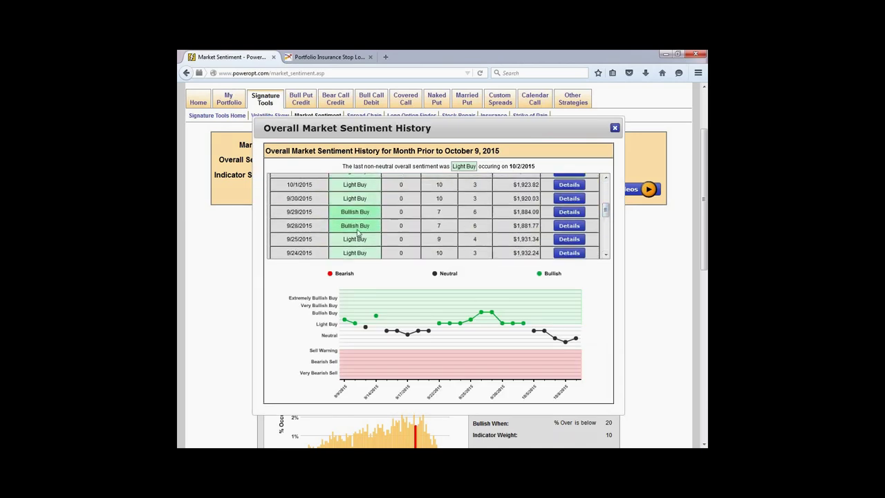
{"action": "scroll", "coordinate": [357, 239], "scroll_direction": "down", "scroll_amount": 1}
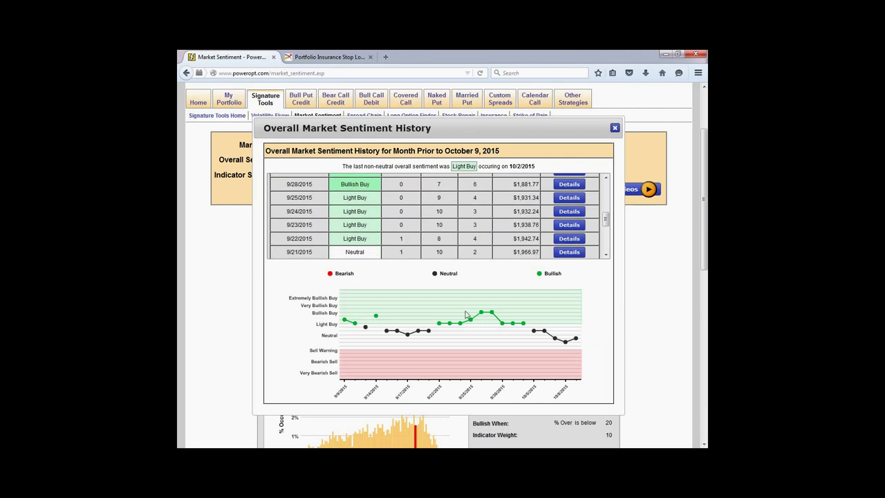
{"action": "mouse_move", "coordinate": [494, 318]}
{"action": "scroll", "coordinate": [373, 215], "scroll_direction": "up", "scroll_amount": 1}
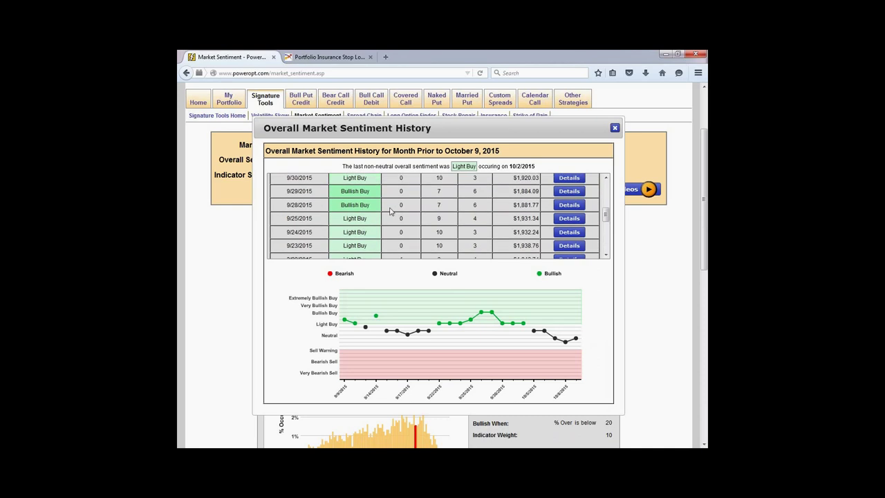
{"action": "scroll", "coordinate": [390, 212], "scroll_direction": "down", "scroll_amount": 1}
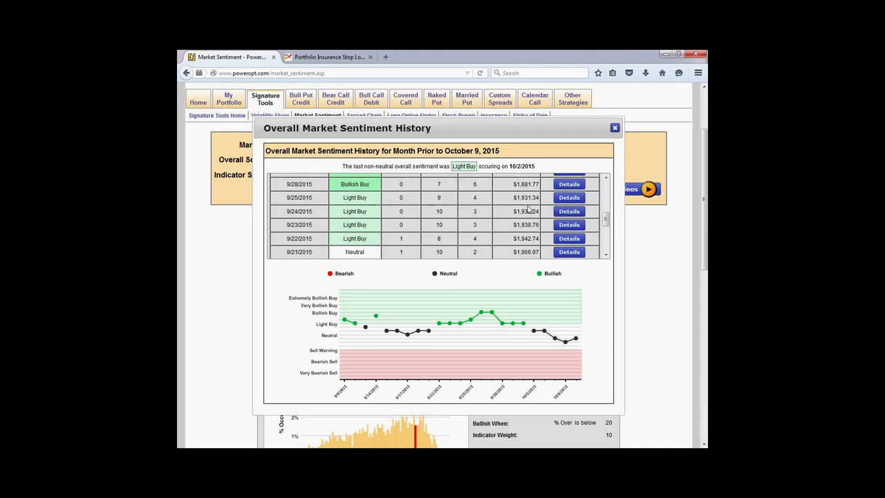
{"action": "scroll", "coordinate": [382, 209], "scroll_direction": "up", "scroll_amount": 1}
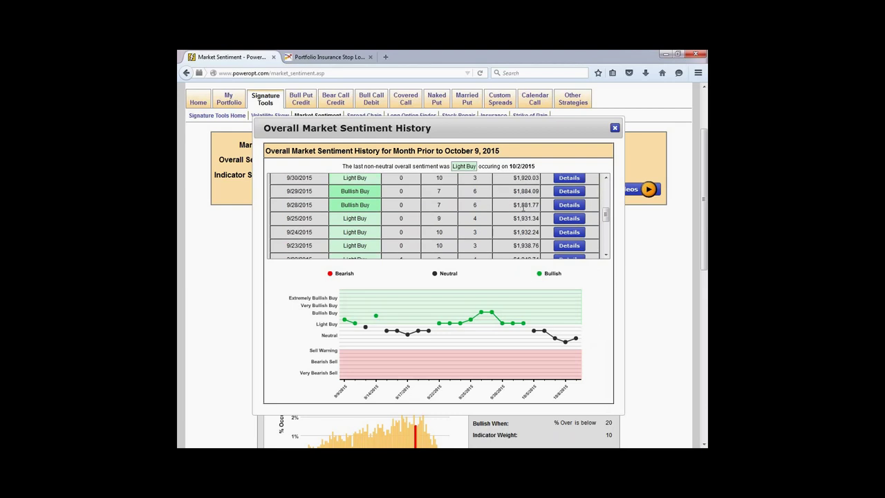
{"action": "double_click", "coordinate": [514, 206]}
{"action": "scroll", "coordinate": [534, 217], "scroll_direction": "up", "scroll_amount": 3}
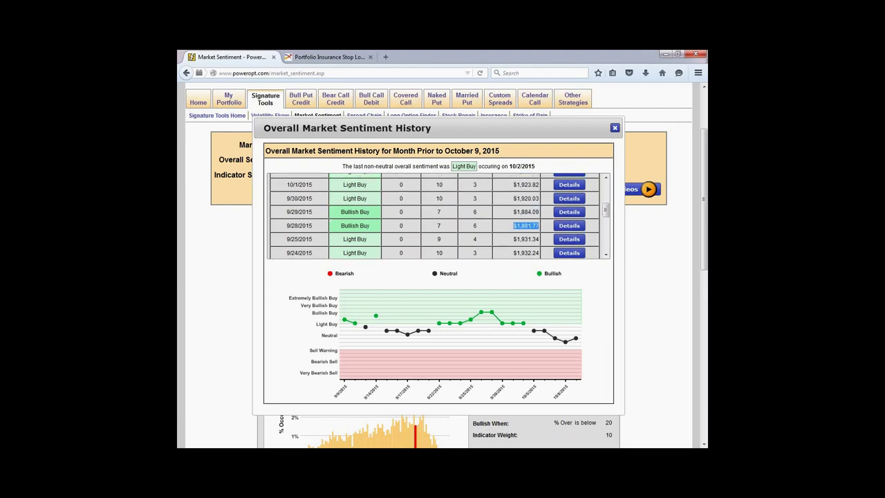
{"action": "scroll", "coordinate": [534, 220], "scroll_direction": "up", "scroll_amount": 1}
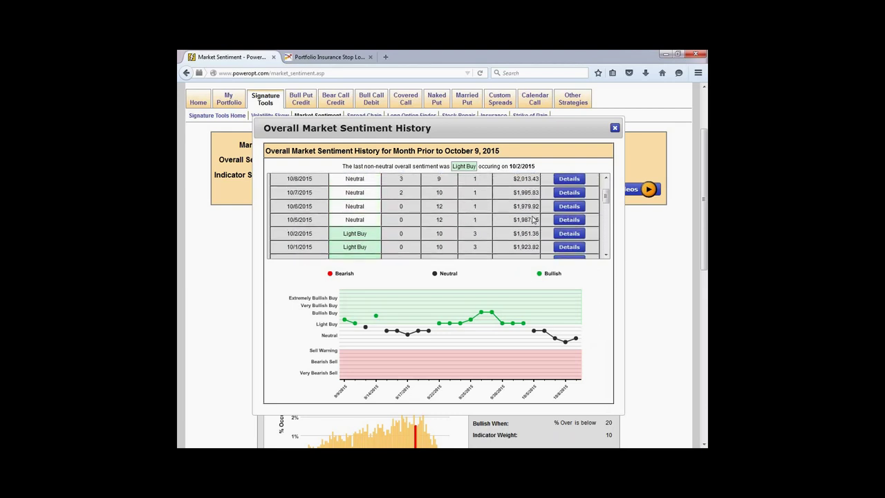
{"action": "scroll", "coordinate": [533, 219], "scroll_direction": "down", "scroll_amount": 2}
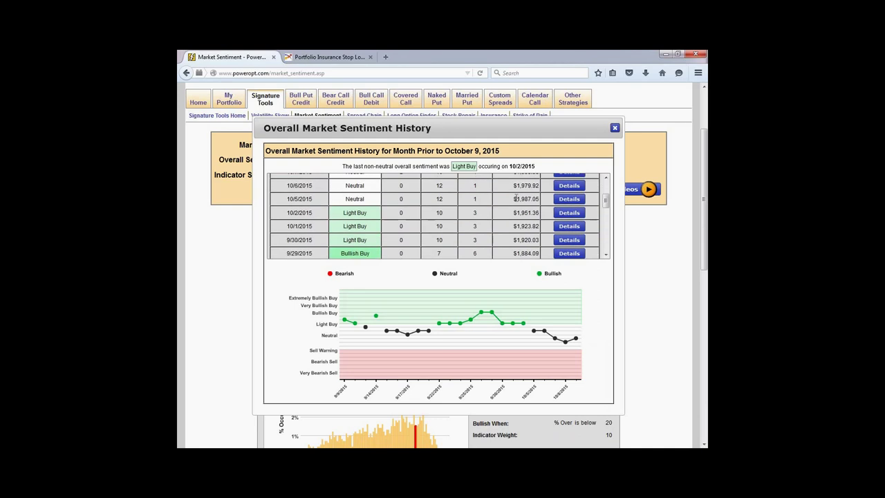
{"action": "left_click_drag", "start_coordinate": [514, 199], "coordinate": [539, 199]}
{"action": "scroll", "coordinate": [539, 222], "scroll_direction": "up", "scroll_amount": 3}
{"action": "scroll", "coordinate": [434, 253], "scroll_direction": "down", "scroll_amount": 3}
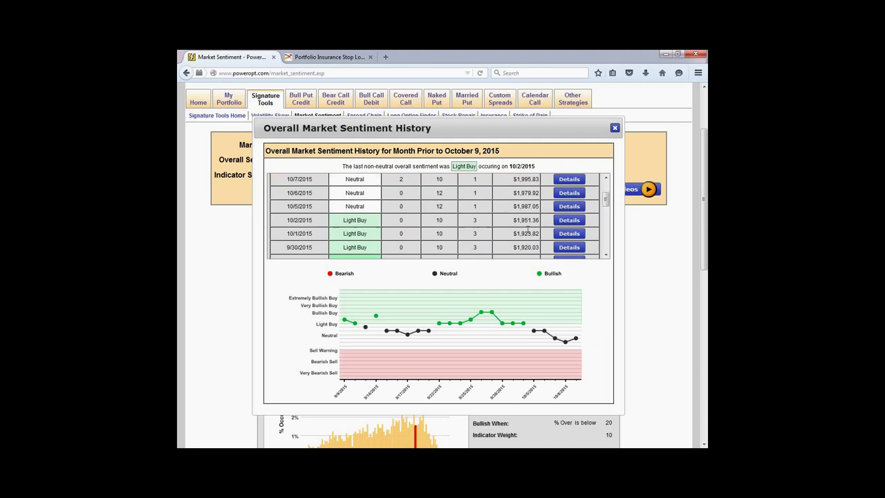
{"action": "scroll", "coordinate": [508, 256], "scroll_direction": "down", "scroll_amount": 2}
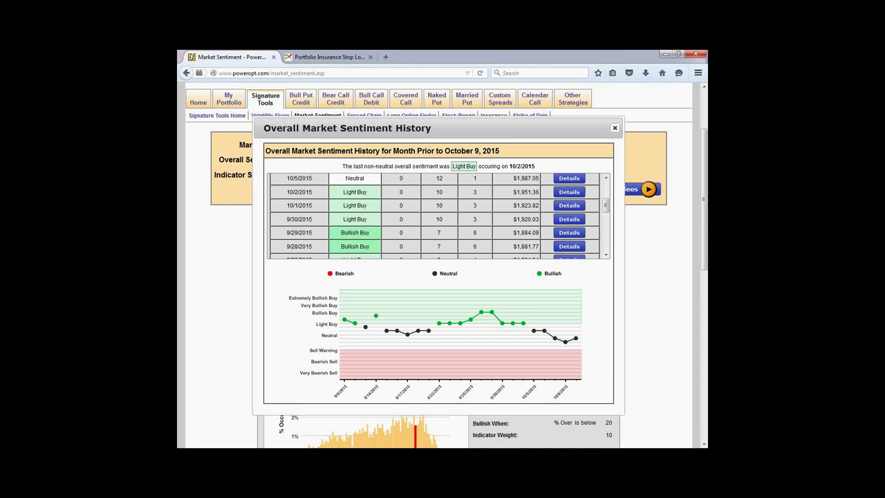
{"action": "left_click", "coordinate": [615, 129]}
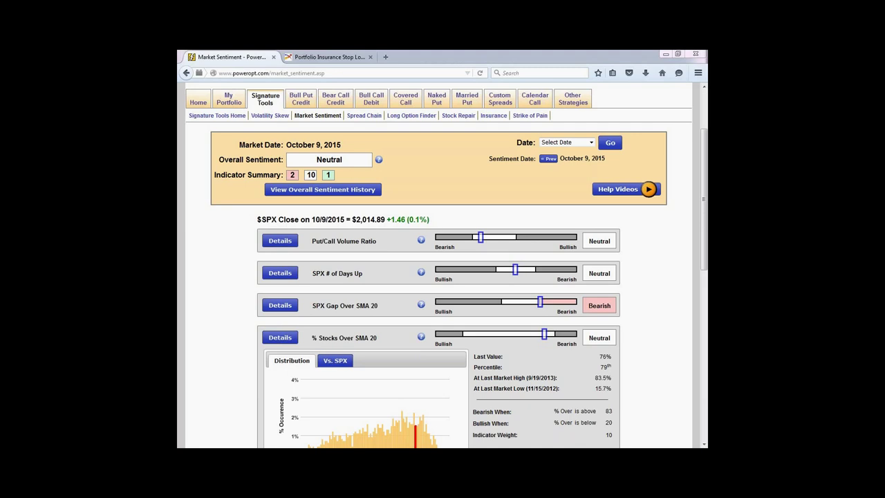
- On the Menu Configuration page, remove Custom Spreads (Tab 7) and Married Put (Tab 6)
{"action": "scroll", "coordinate": [553, 267], "scroll_direction": "up", "scroll_amount": 3}
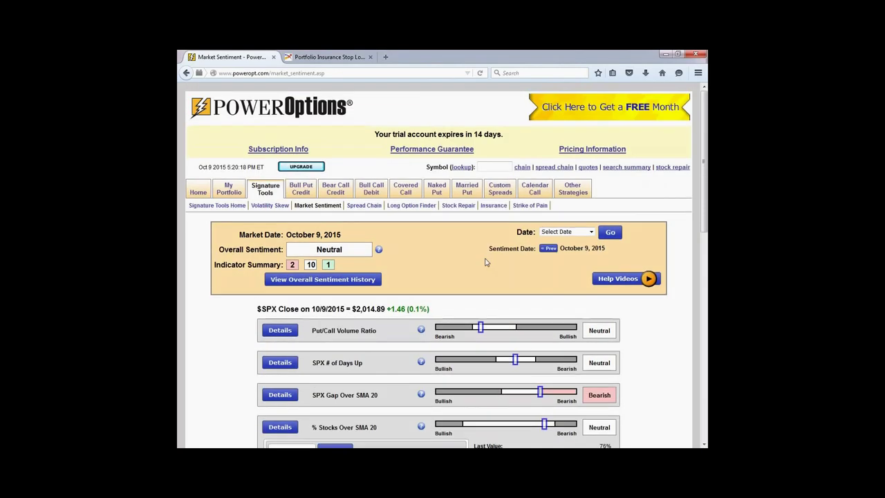
{"action": "left_click", "coordinate": [578, 215]}
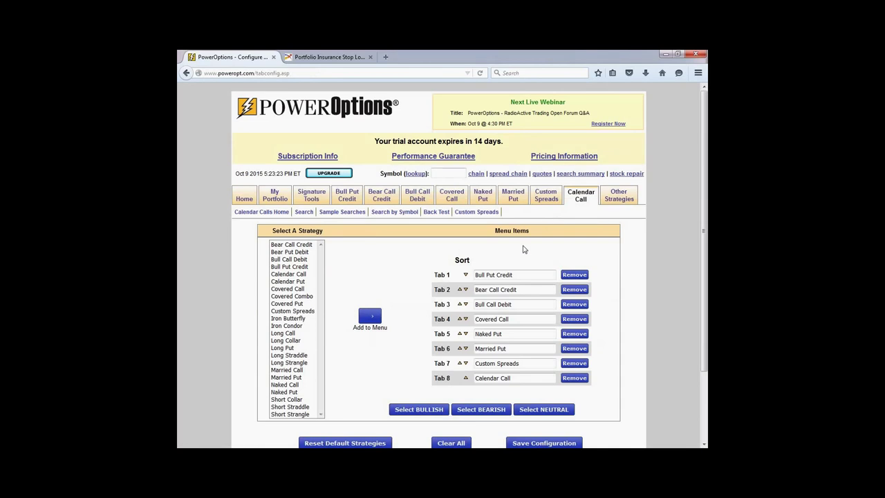
{"action": "left_click", "coordinate": [574, 362]}
{"action": "left_click", "coordinate": [574, 349]}
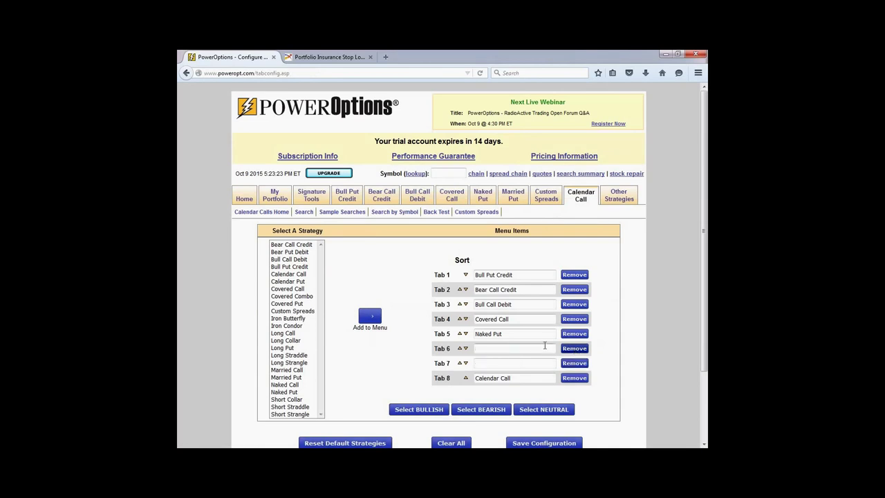
- Add Iron Butterfly and Iron Condor tabs, save the menu, and open the Iron Condor search
{"action": "double_click", "coordinate": [293, 318]}
{"action": "left_click", "coordinate": [294, 327]}
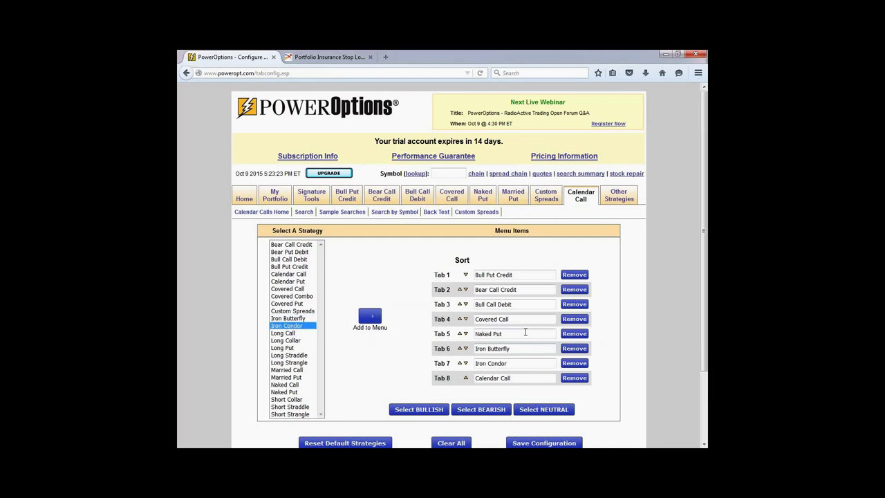
{"action": "scroll", "coordinate": [349, 336], "scroll_direction": "down", "scroll_amount": 3}
{"action": "left_click_drag", "start_coordinate": [475, 266], "coordinate": [525, 266]}
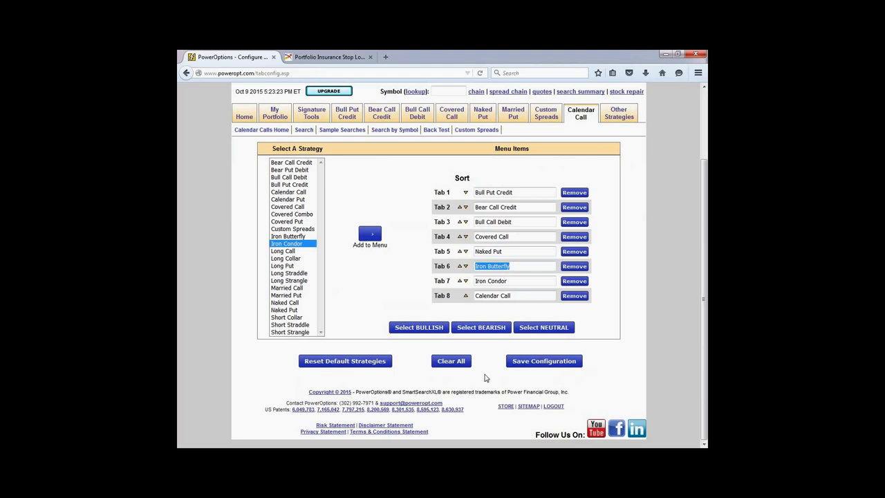
{"action": "left_click", "coordinate": [543, 361]}
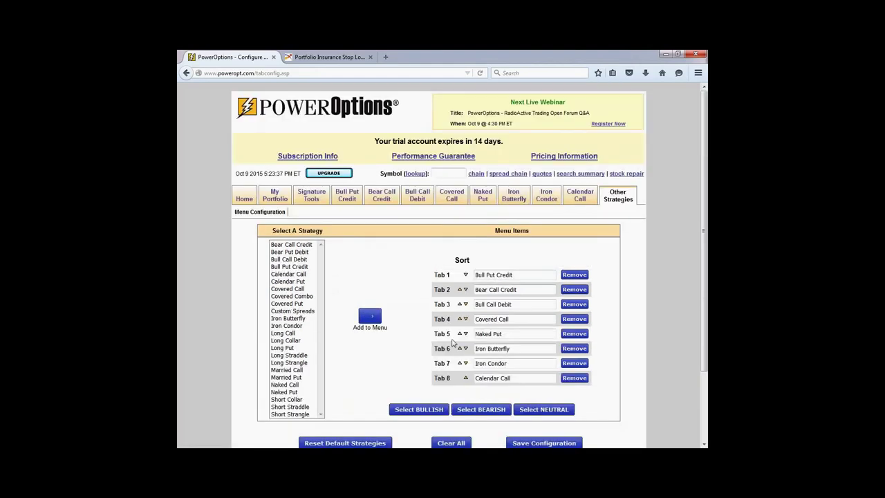
{"action": "mouse_move", "coordinate": [546, 196]}
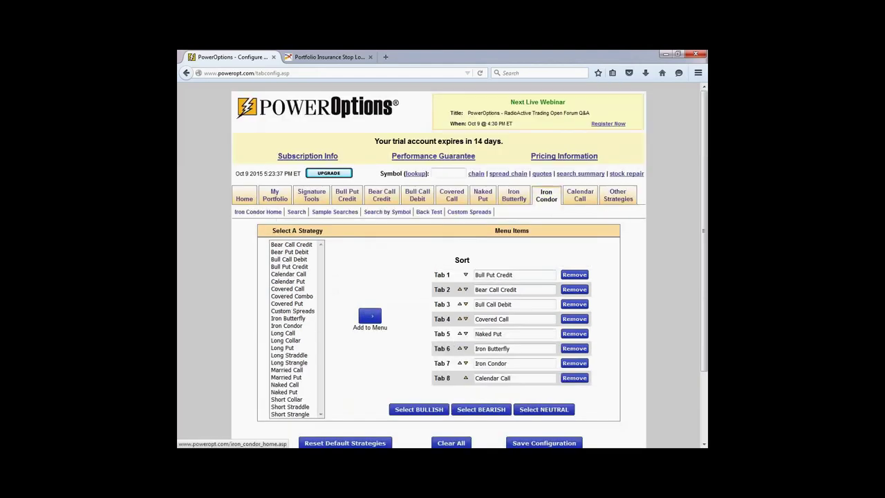
{"action": "left_click", "coordinate": [293, 212]}
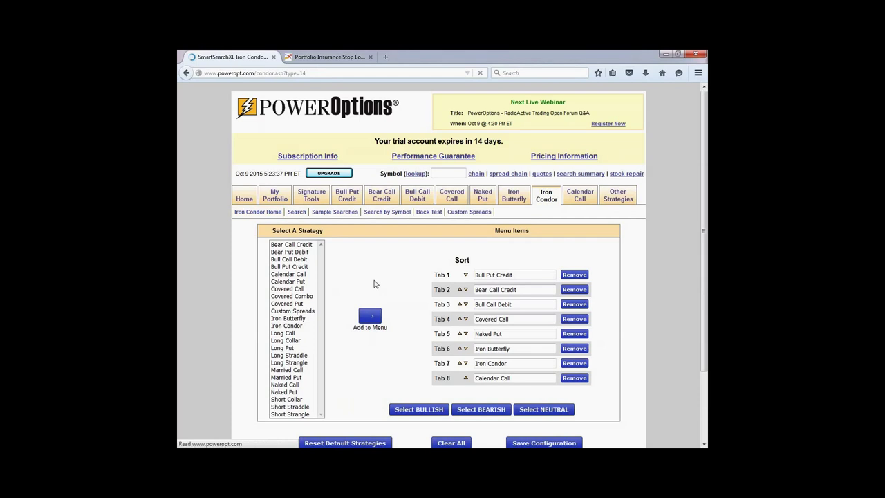
- Check the saved search settings, keep Initial Values, and open the Iron Condor Sample Searches list
{"action": "scroll", "coordinate": [375, 284], "scroll_direction": "down", "scroll_amount": 5}
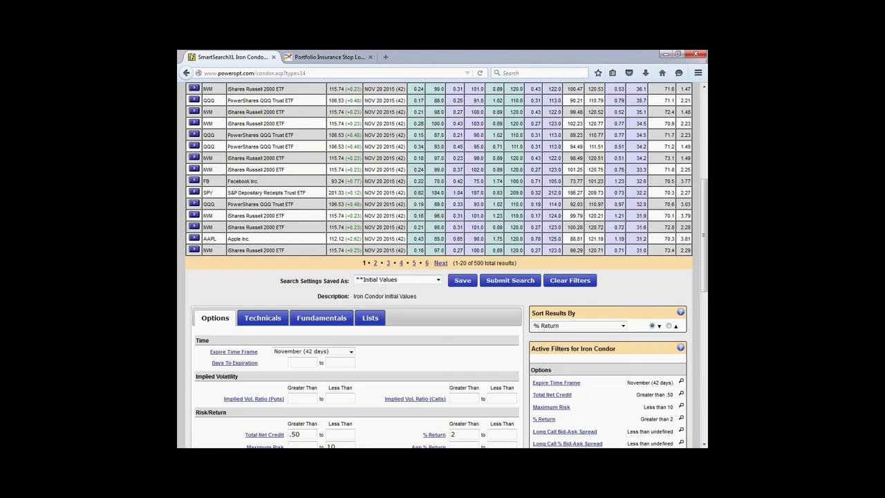
{"action": "left_click", "coordinate": [378, 282]}
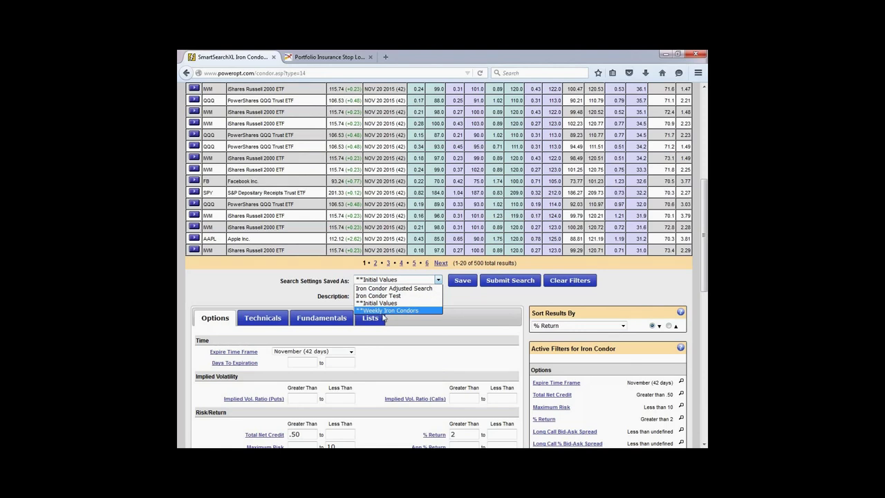
{"action": "left_click", "coordinate": [443, 337]}
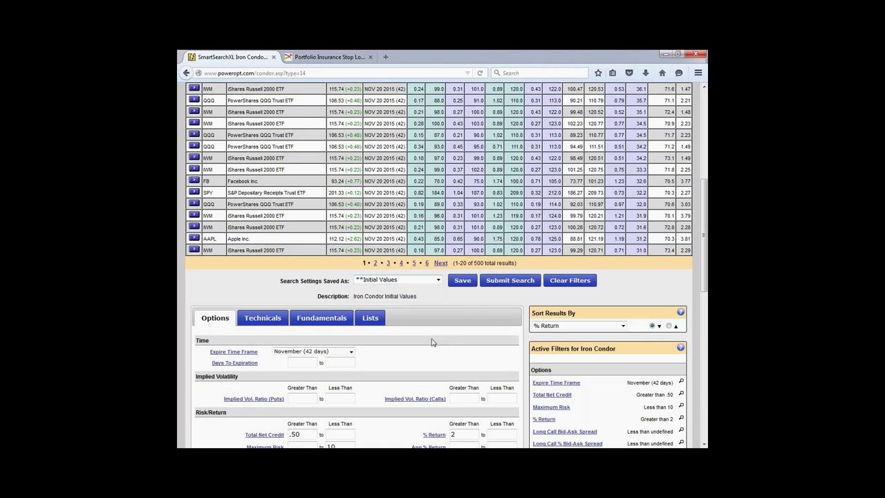
{"action": "scroll", "coordinate": [431, 340], "scroll_direction": "up", "scroll_amount": 1}
{"action": "scroll", "coordinate": [312, 206], "scroll_direction": "up", "scroll_amount": 5}
{"action": "left_click", "coordinate": [289, 159]}
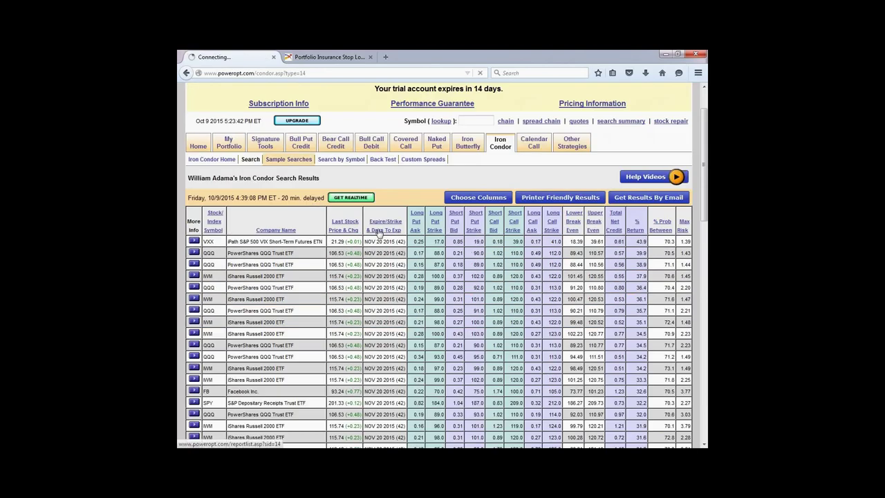
{"action": "scroll", "coordinate": [288, 188], "scroll_direction": "down", "scroll_amount": 1}
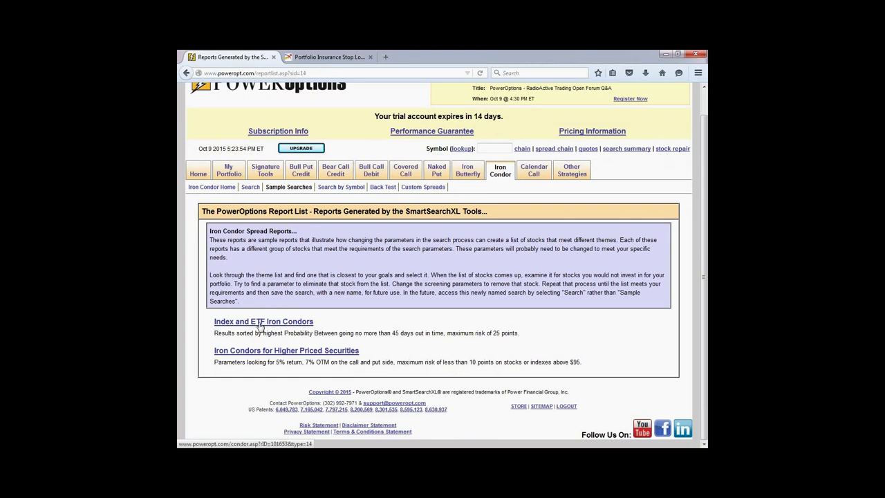
- Run the 'Index and ETF Iron Condors' sample search and switch to its Fundamentals filters
{"action": "left_click", "coordinate": [260, 324]}
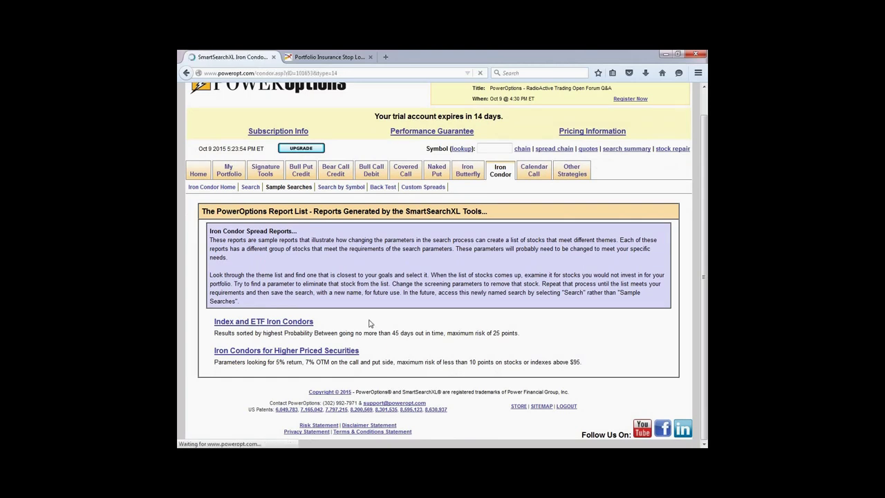
{"action": "scroll", "coordinate": [301, 312], "scroll_direction": "down", "scroll_amount": 3}
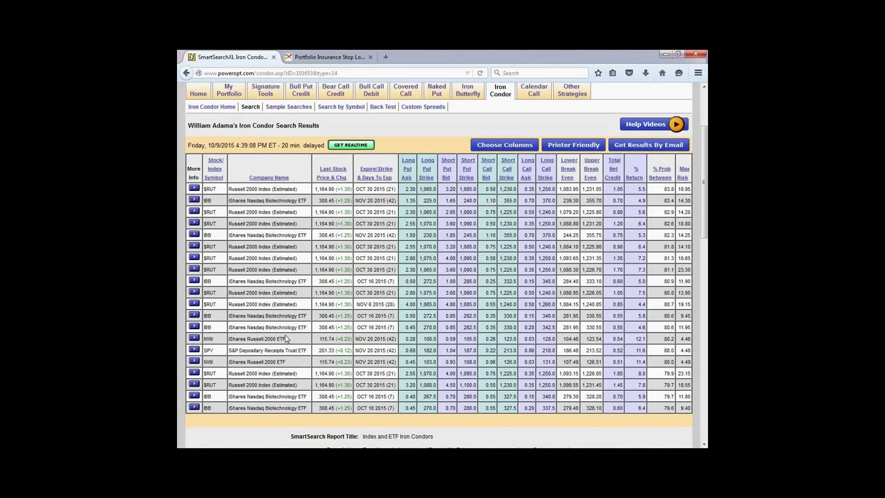
{"action": "scroll", "coordinate": [308, 356], "scroll_direction": "down", "scroll_amount": 5}
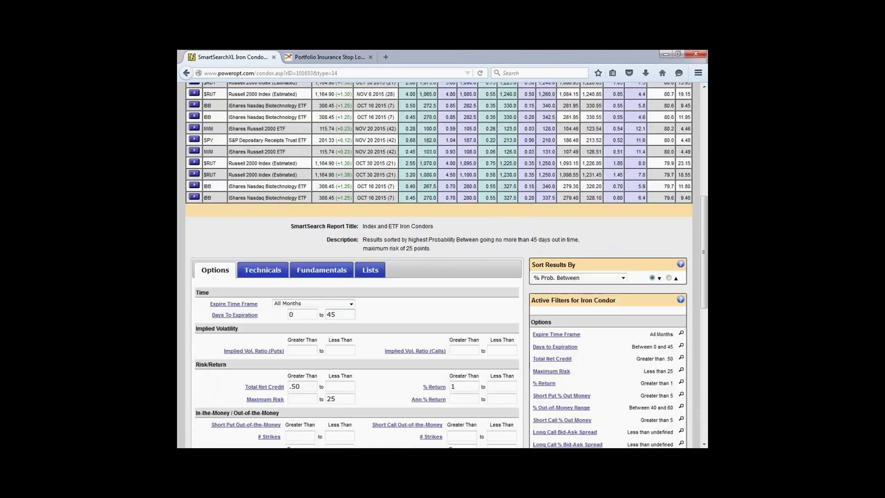
{"action": "scroll", "coordinate": [351, 322], "scroll_direction": "down", "scroll_amount": 1}
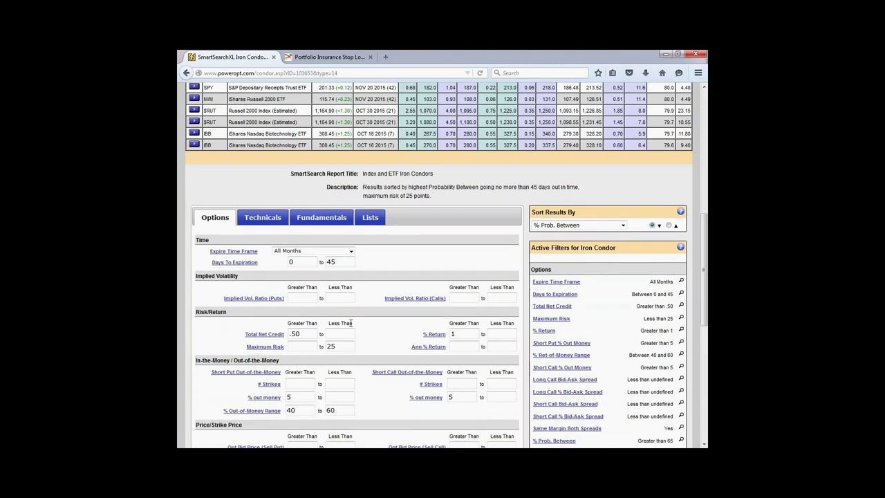
{"action": "left_click", "coordinate": [346, 220]}
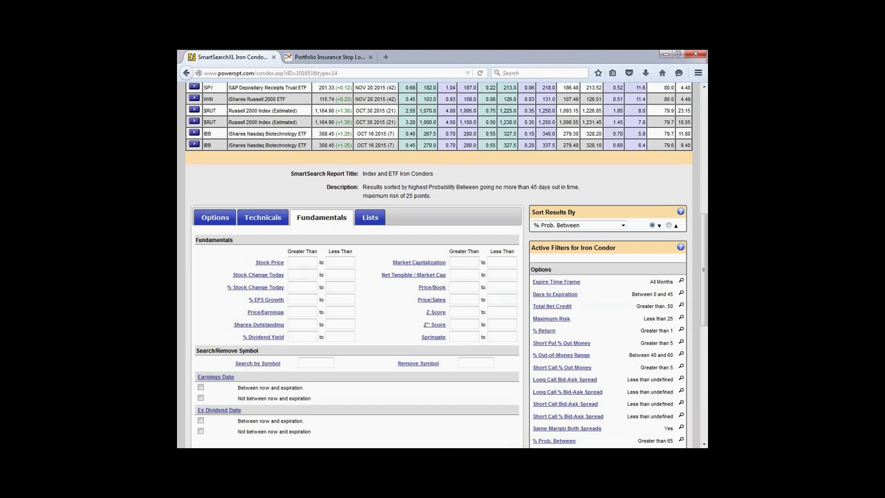
- On the Options filters, change the Maximum Risk limit from less than 25 to less than 10
{"action": "left_click", "coordinate": [215, 217]}
{"action": "scroll", "coordinate": [347, 283], "scroll_direction": "down", "scroll_amount": 2}
{"action": "scroll", "coordinate": [348, 283], "scroll_direction": "down", "scroll_amount": 1}
{"action": "double_click", "coordinate": [331, 241]}
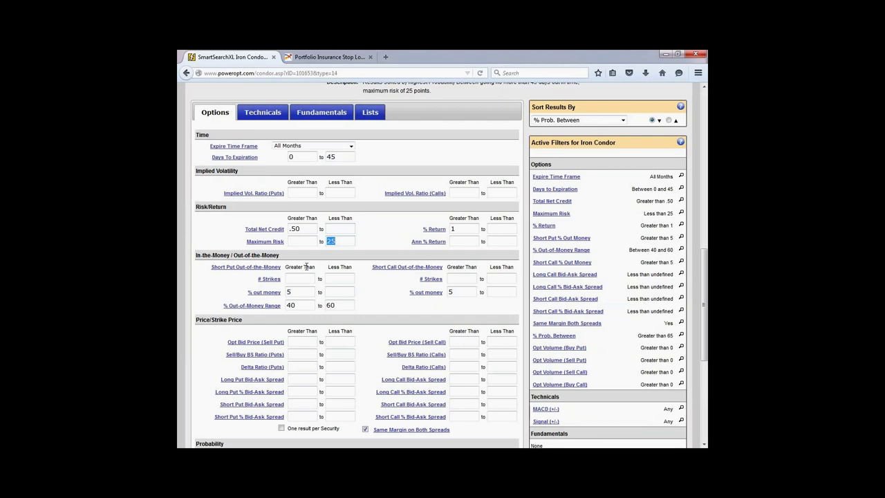
{"action": "type", "text": "10"}
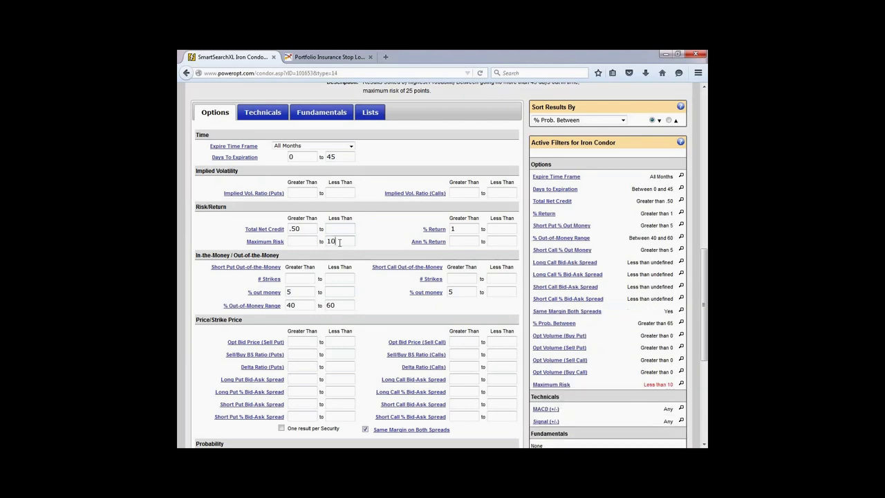
- Review the Short Call % out money, % Prob. Between 65 and Short Put BE filter values
{"action": "scroll", "coordinate": [351, 244], "scroll_direction": "down", "scroll_amount": 1}
{"action": "scroll", "coordinate": [351, 243], "scroll_direction": "down", "scroll_amount": 1}
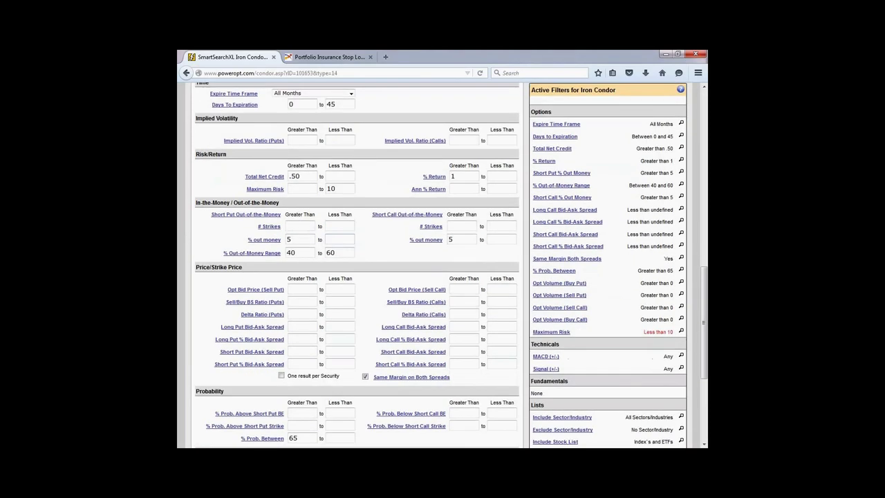
{"action": "double_click", "coordinate": [450, 235]}
{"action": "scroll", "coordinate": [401, 298], "scroll_direction": "down", "scroll_amount": 3}
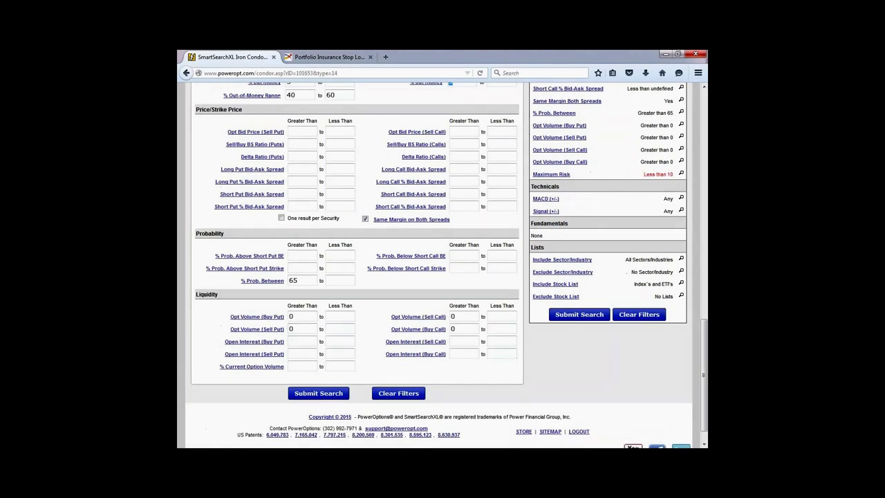
{"action": "double_click", "coordinate": [293, 280]}
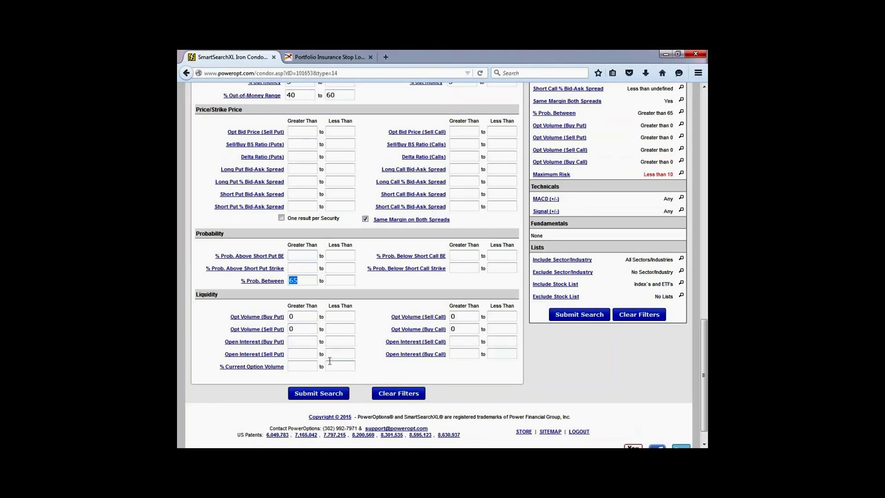
{"action": "left_click", "coordinate": [302, 256]}
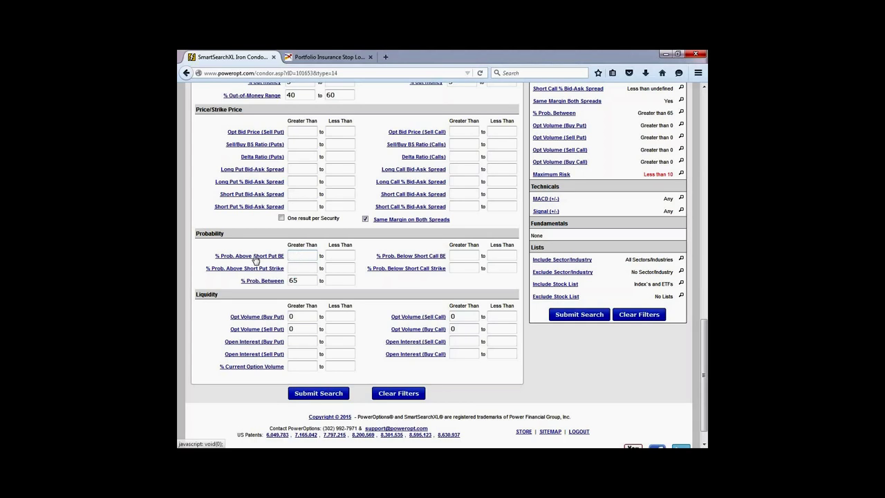
{"action": "mouse_move", "coordinate": [279, 260]}
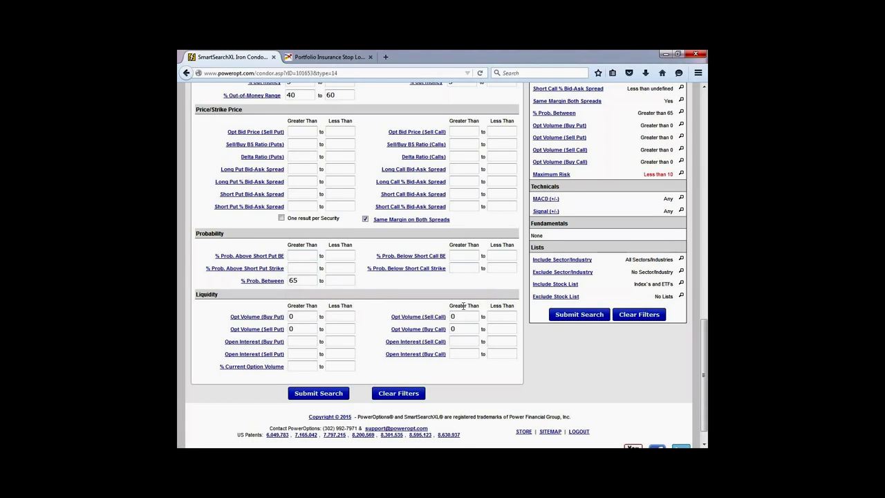
- Return to the Fundamentals filters and focus the Search by Symbol box
{"action": "scroll", "coordinate": [353, 313], "scroll_direction": "up", "scroll_amount": 3}
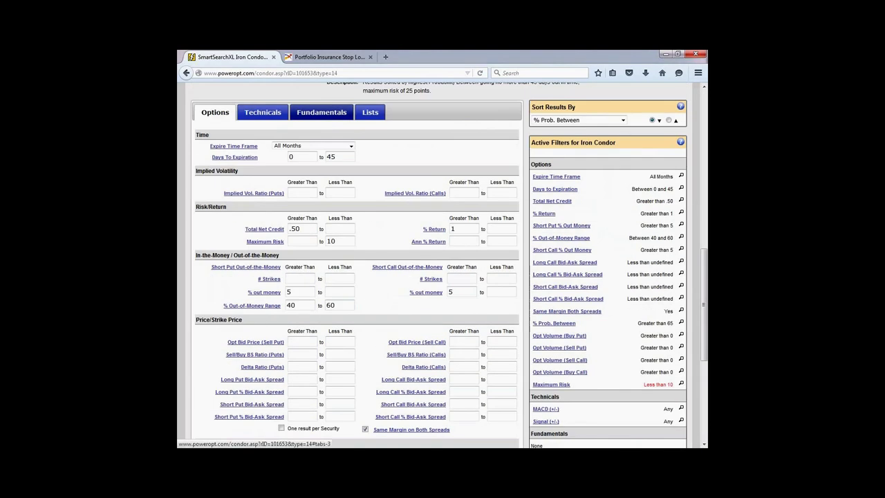
{"action": "left_click", "coordinate": [321, 112]}
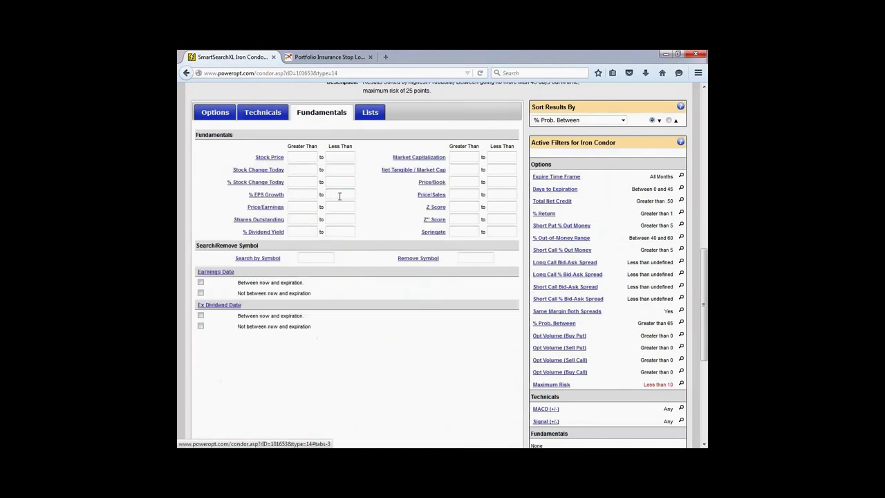
{"action": "left_click", "coordinate": [331, 260]}
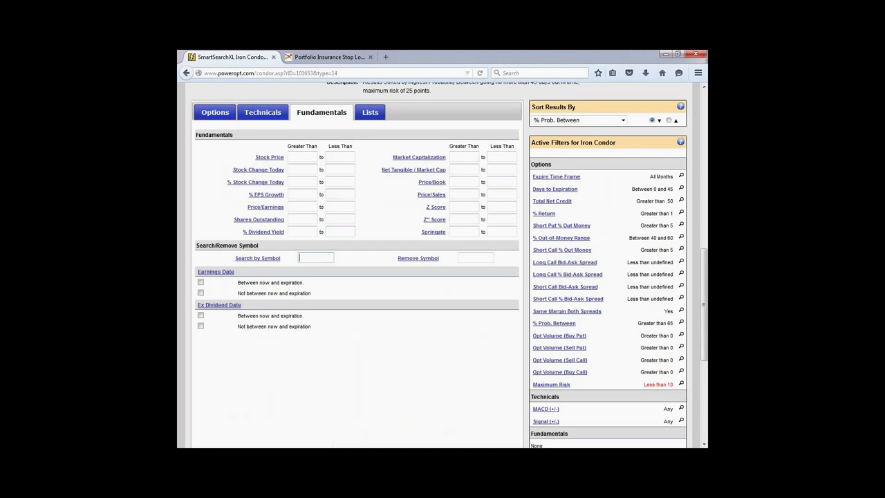
{"action": "scroll", "coordinate": [443, 264], "scroll_direction": "up", "scroll_amount": 7}
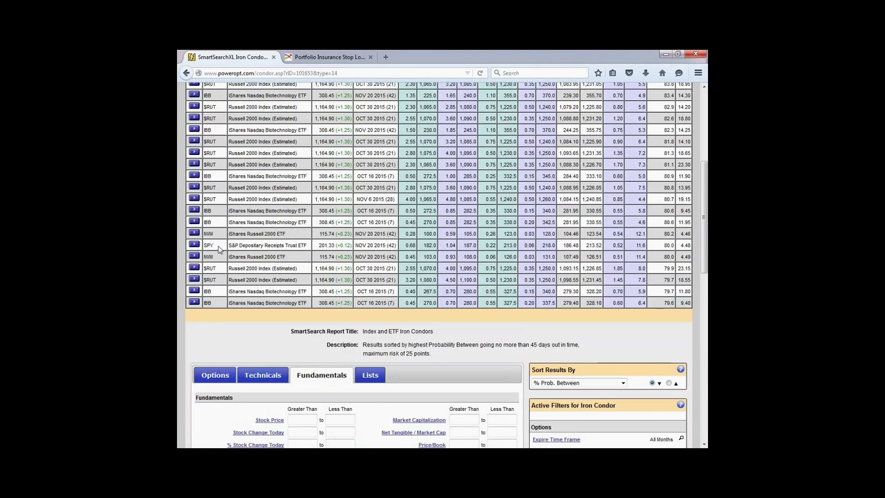
{"action": "scroll", "coordinate": [219, 228], "scroll_direction": "up", "scroll_amount": 2}
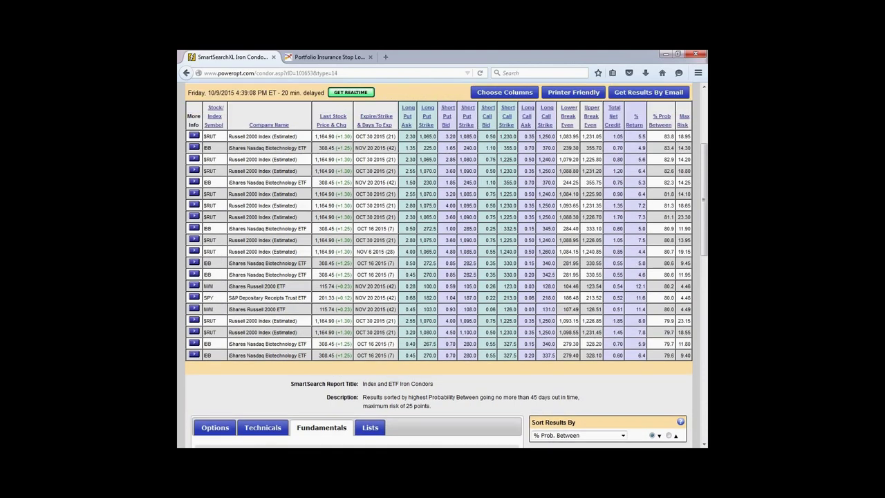
{"action": "scroll", "coordinate": [322, 322], "scroll_direction": "down", "scroll_amount": 8}
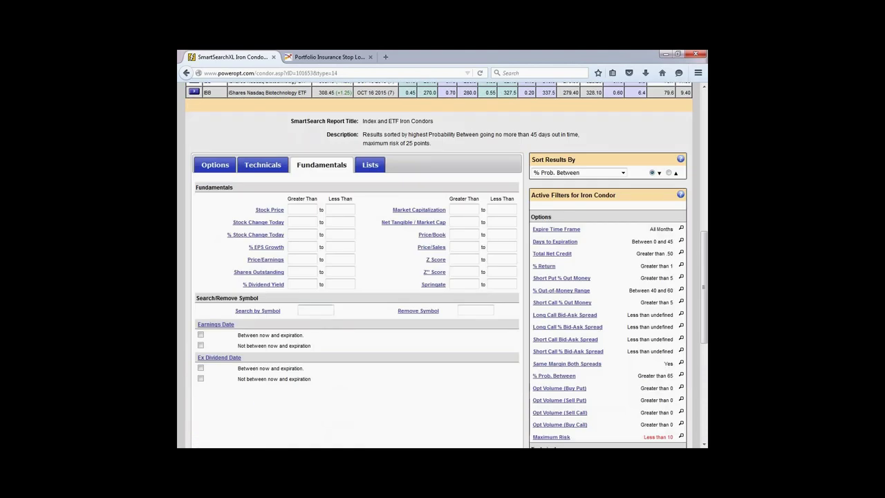
- Enter $SPX as the search symbol and submit the Iron Condor search
{"action": "left_click", "coordinate": [315, 309]}
{"action": "type", "text": "$SPX"}
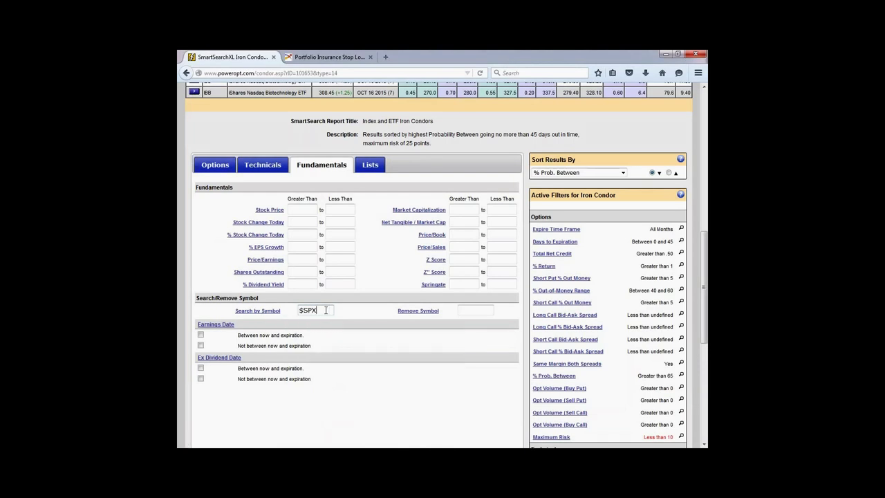
{"action": "left_click_drag", "start_coordinate": [328, 310], "coordinate": [293, 311]}
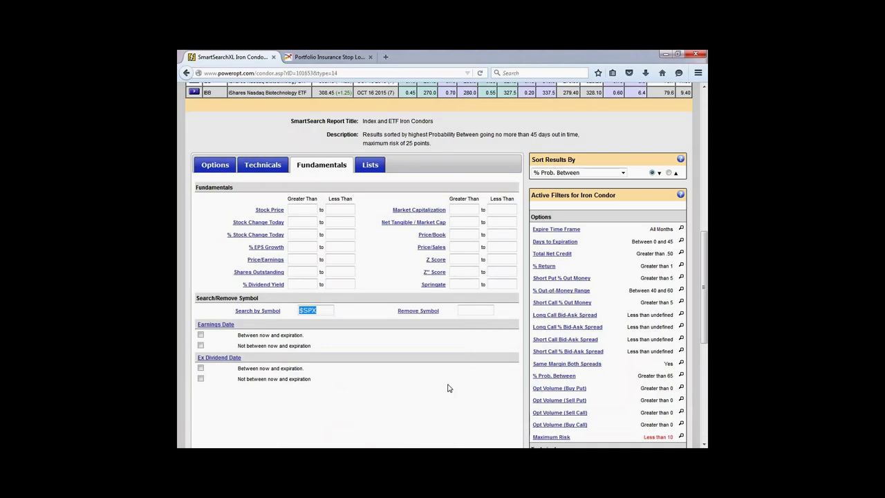
{"action": "scroll", "coordinate": [456, 389], "scroll_direction": "down", "scroll_amount": 4}
{"action": "left_click", "coordinate": [587, 423]}
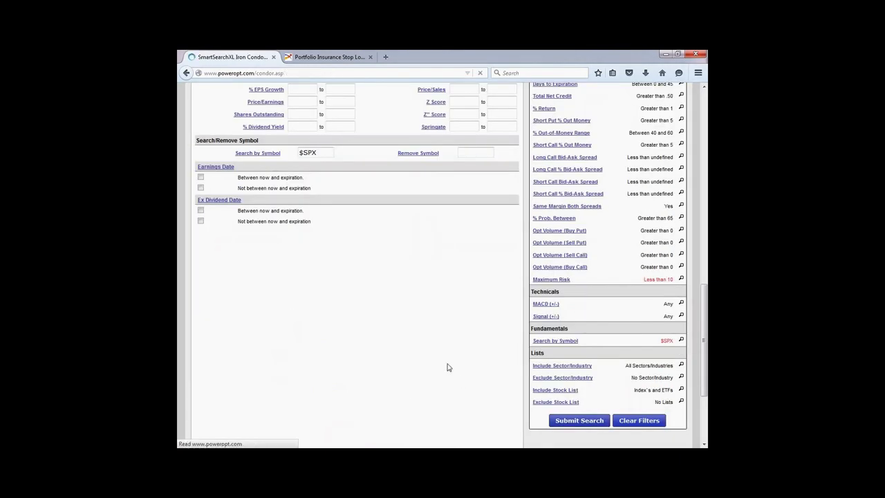
- Scroll past the empty results and focus the Total Net Credit minimum field
{"action": "scroll", "coordinate": [428, 345], "scroll_direction": "down", "scroll_amount": 3}
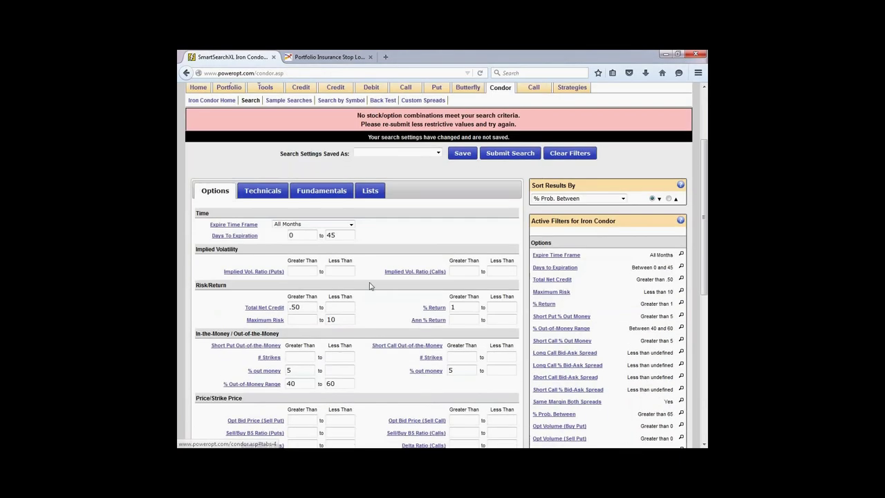
{"action": "mouse_move", "coordinate": [413, 272]}
{"action": "scroll", "coordinate": [372, 326], "scroll_direction": "down", "scroll_amount": 2}
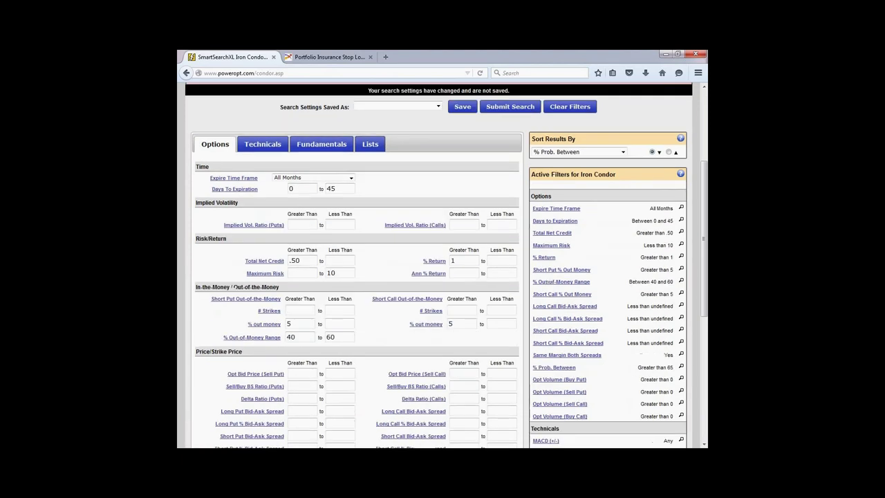
{"action": "left_click", "coordinate": [304, 255]}
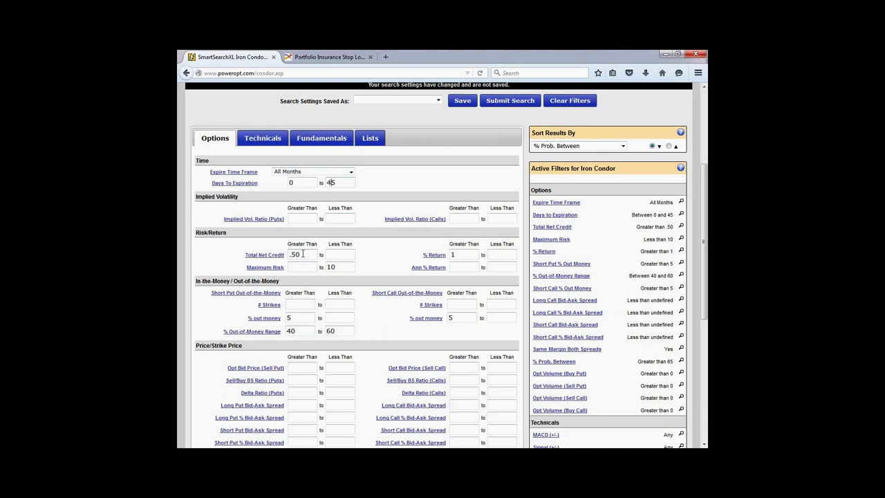
{"action": "scroll", "coordinate": [354, 298], "scroll_direction": "down", "scroll_amount": 1}
{"action": "scroll", "coordinate": [355, 297], "scroll_direction": "down", "scroll_amount": 5}
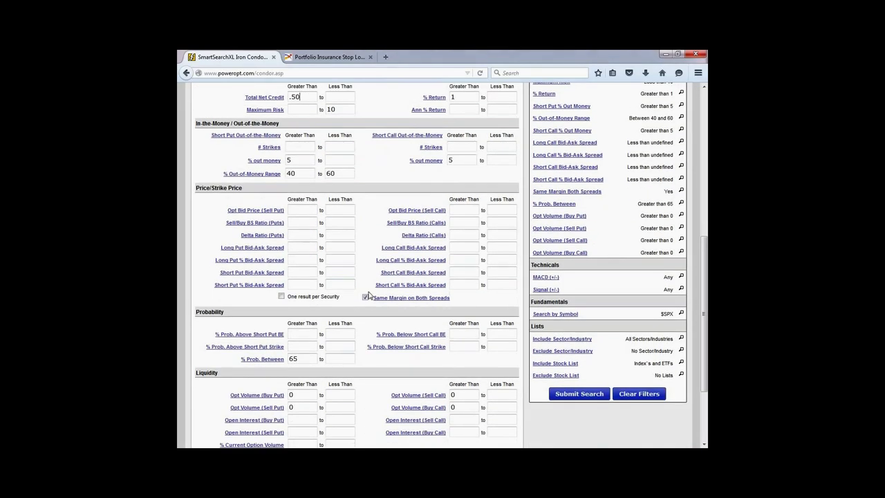
- Set both Short Call and Short Put % out money minimums to 3
{"action": "scroll", "coordinate": [368, 295], "scroll_direction": "down", "scroll_amount": 2}
{"action": "scroll", "coordinate": [369, 295], "scroll_direction": "up", "scroll_amount": 5}
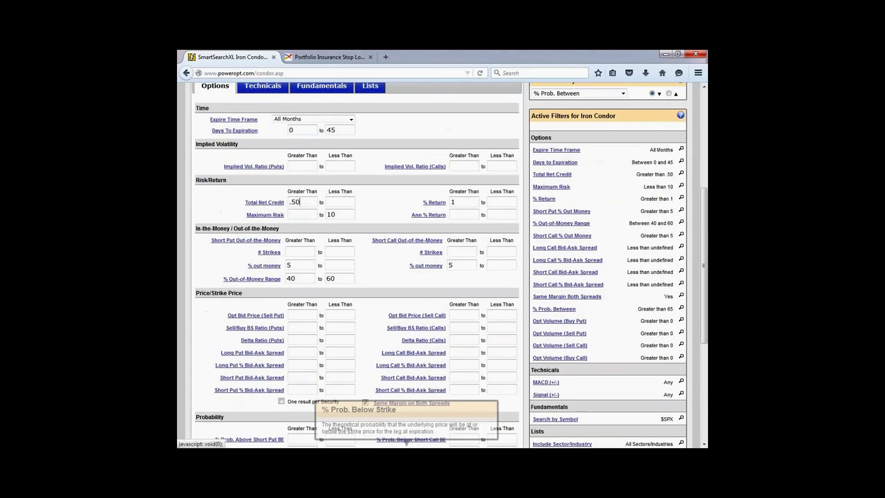
{"action": "key", "text": "BackSpace"}
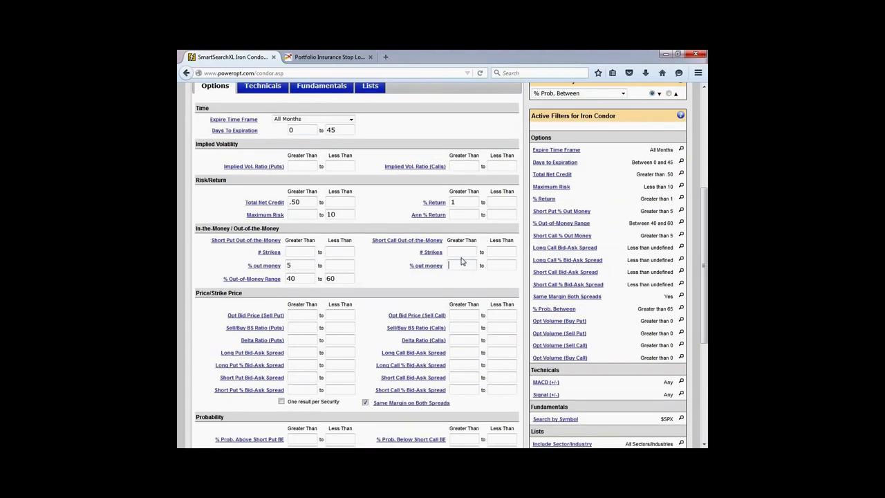
{"action": "type", "text": "3"}
{"action": "left_click", "coordinate": [293, 267]}
{"action": "key", "text": "BackSpace"}
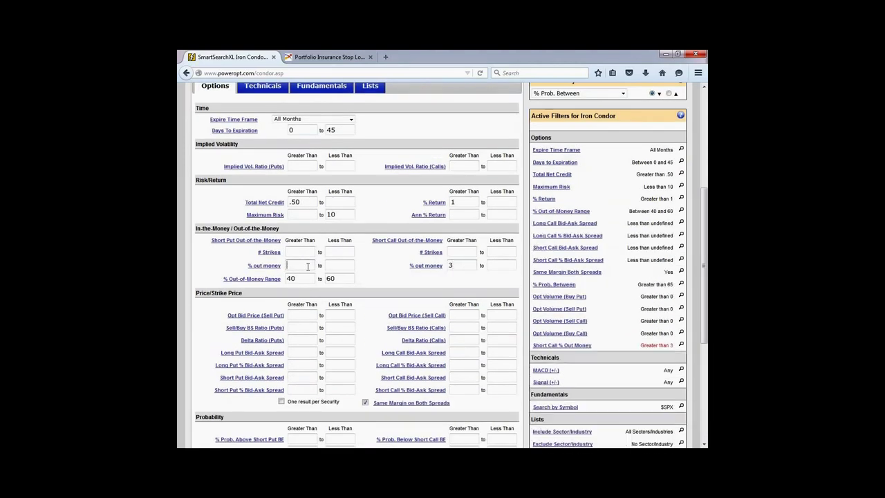
{"action": "type", "text": "3"}
- Clear the 40–60 % Out-of-Money Range and resubmit the search
{"action": "left_click", "coordinate": [295, 279]}
{"action": "key", "text": "BackSpace"}
{"action": "key", "text": "BackSpace"}
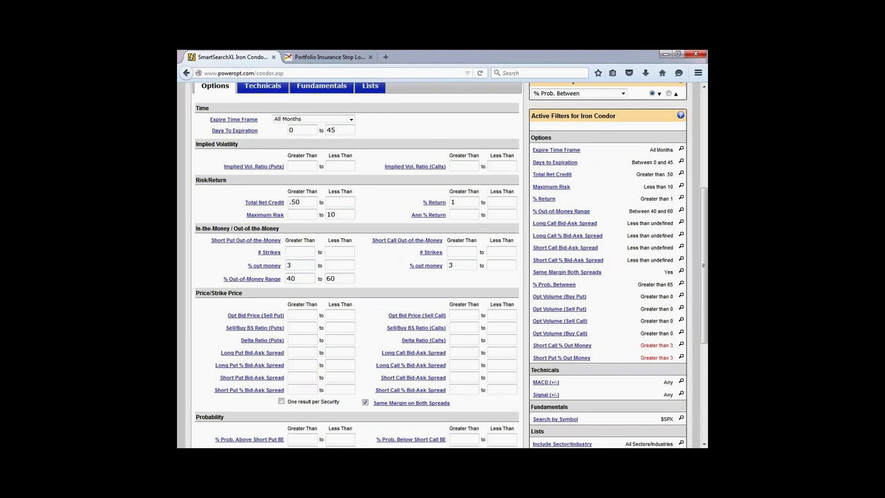
{"action": "left_click", "coordinate": [341, 278]}
{"action": "key", "text": "BackSpace"}
{"action": "key", "text": "BackSpace"}
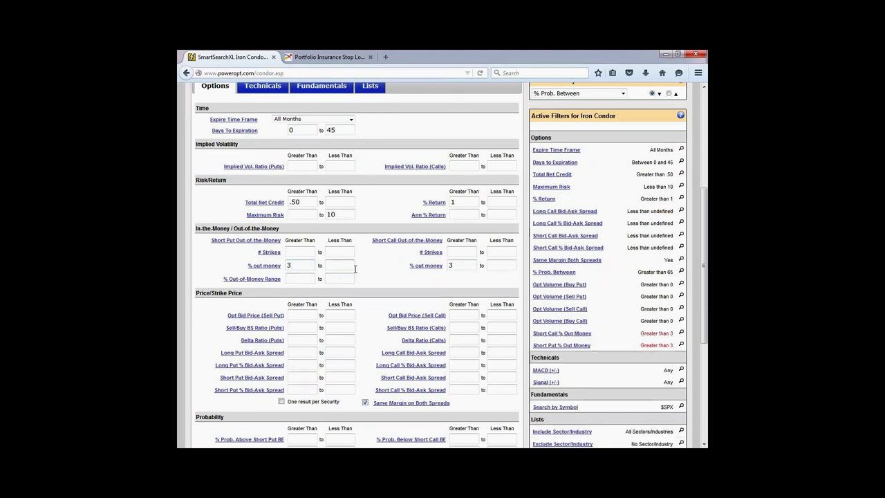
{"action": "left_click", "coordinate": [339, 214]}
{"action": "left_click", "coordinate": [462, 202]}
{"action": "scroll", "coordinate": [317, 152], "scroll_direction": "down", "scroll_amount": 3}
{"action": "scroll", "coordinate": [354, 277], "scroll_direction": "down", "scroll_amount": 2}
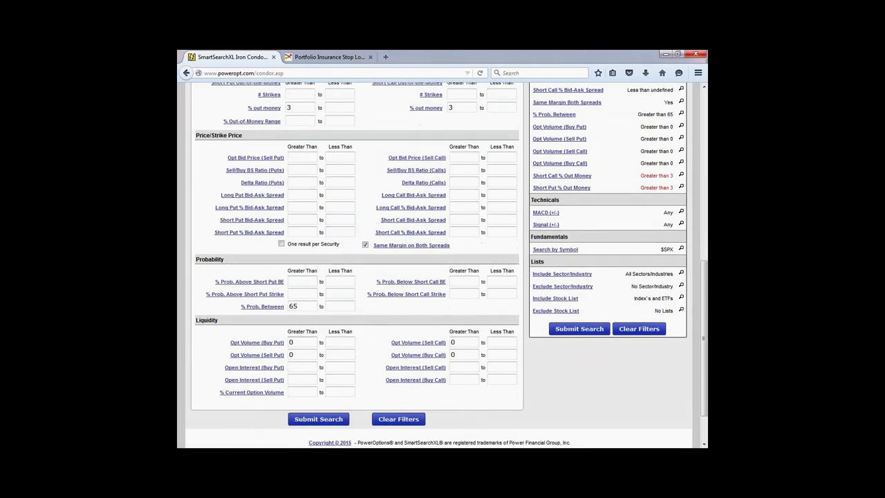
{"action": "left_click", "coordinate": [318, 419]}
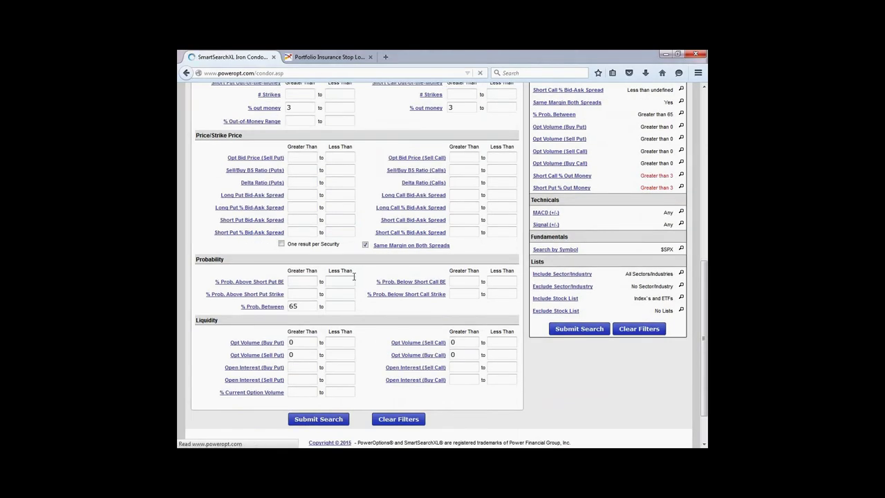
{"action": "scroll", "coordinate": [442, 266], "scroll_direction": "down", "scroll_amount": 3}
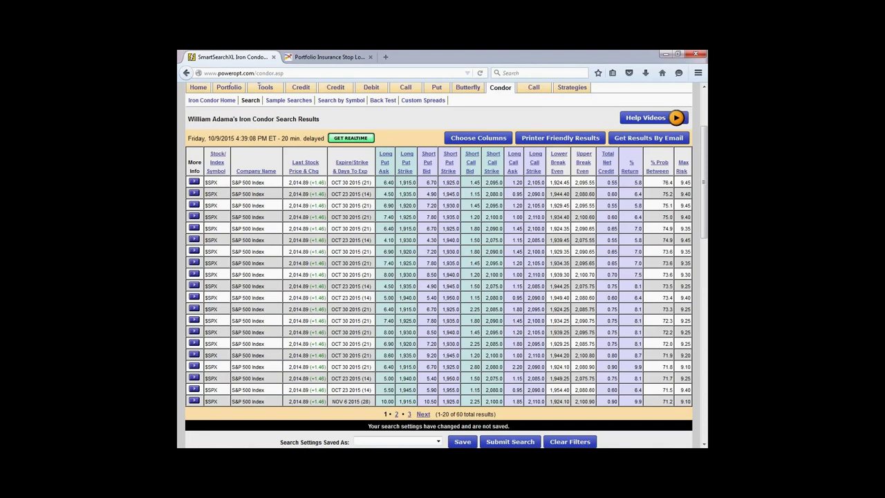
{"action": "scroll", "coordinate": [442, 266], "scroll_direction": "down", "scroll_amount": 5}
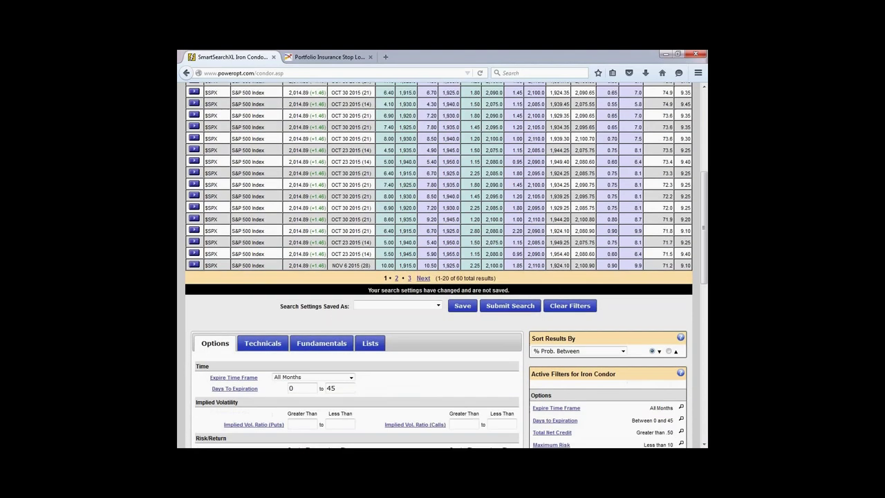
{"action": "scroll", "coordinate": [342, 336], "scroll_direction": "down", "scroll_amount": 3}
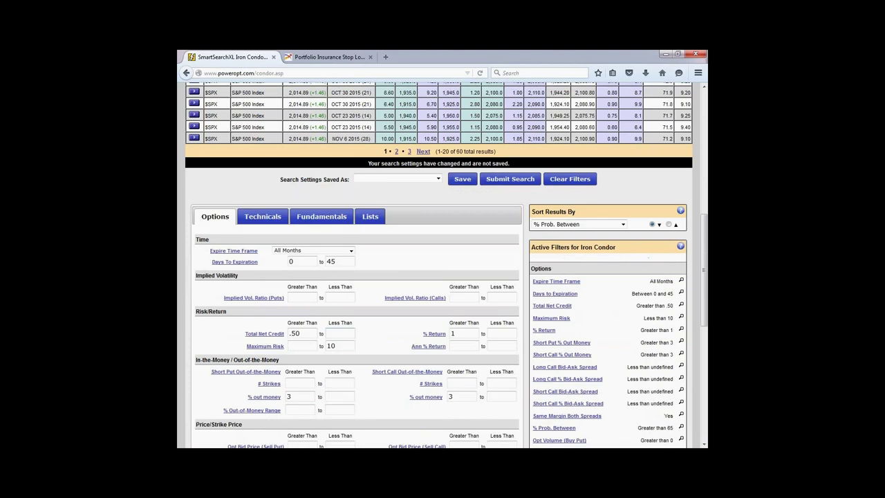
{"action": "double_click", "coordinate": [295, 333]}
{"action": "scroll", "coordinate": [350, 408], "scroll_direction": "down", "scroll_amount": 3}
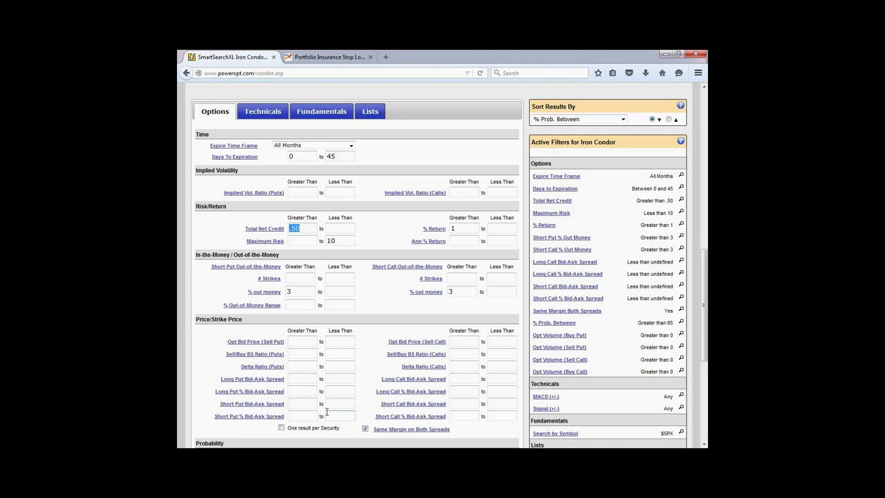
{"action": "scroll", "coordinate": [326, 412], "scroll_direction": "up", "scroll_amount": 5}
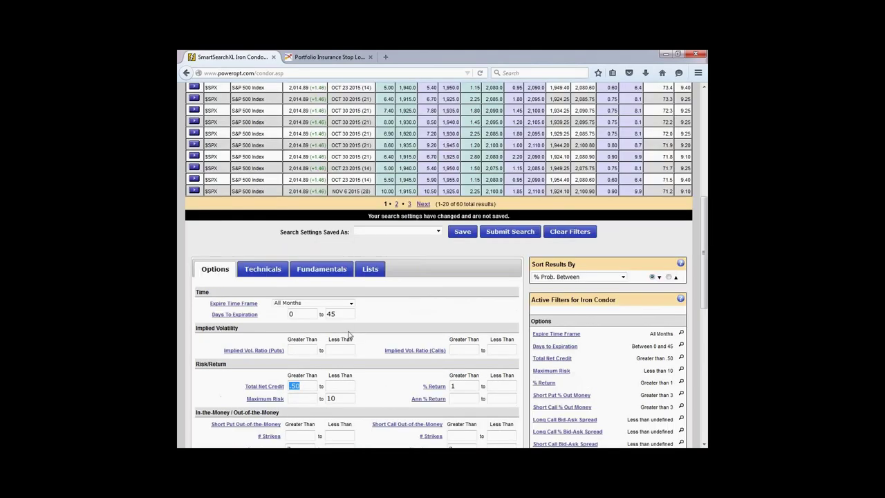
{"action": "scroll", "coordinate": [349, 335], "scroll_direction": "up", "scroll_amount": 5}
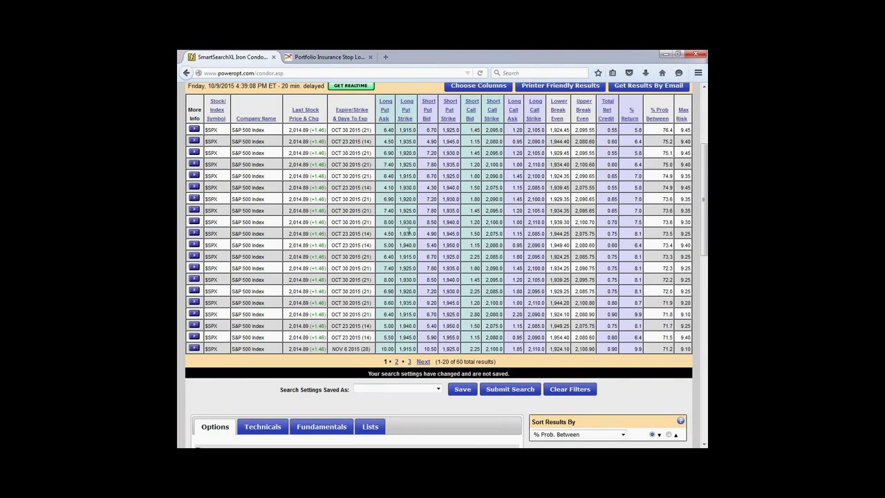
{"action": "scroll", "coordinate": [409, 232], "scroll_direction": "down", "scroll_amount": 5}
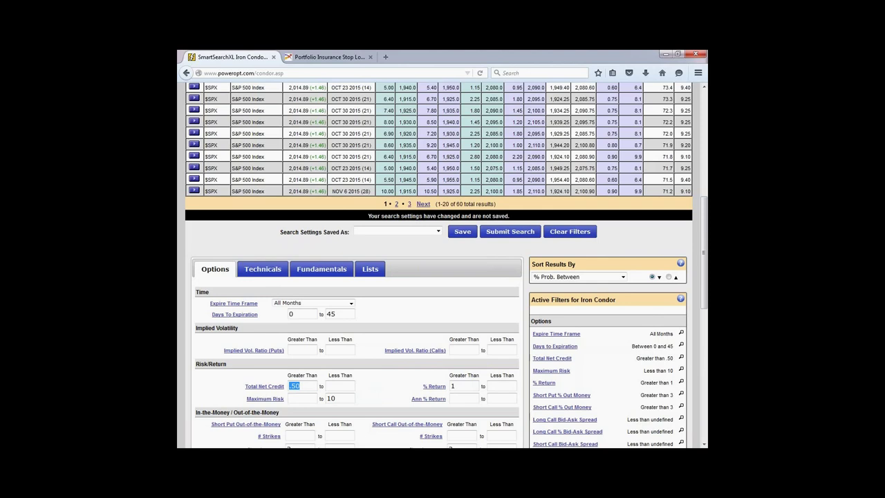
{"action": "left_click", "coordinate": [694, 324]}
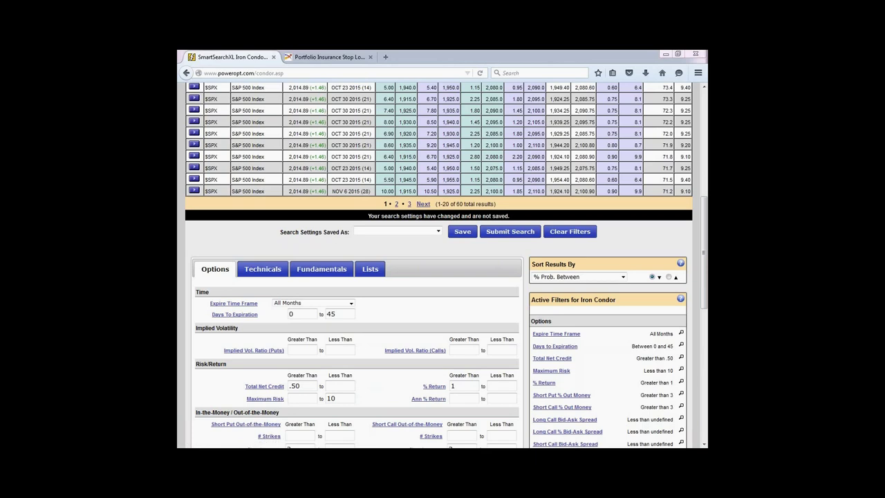
{"action": "scroll", "coordinate": [456, 297], "scroll_direction": "up", "scroll_amount": 5}
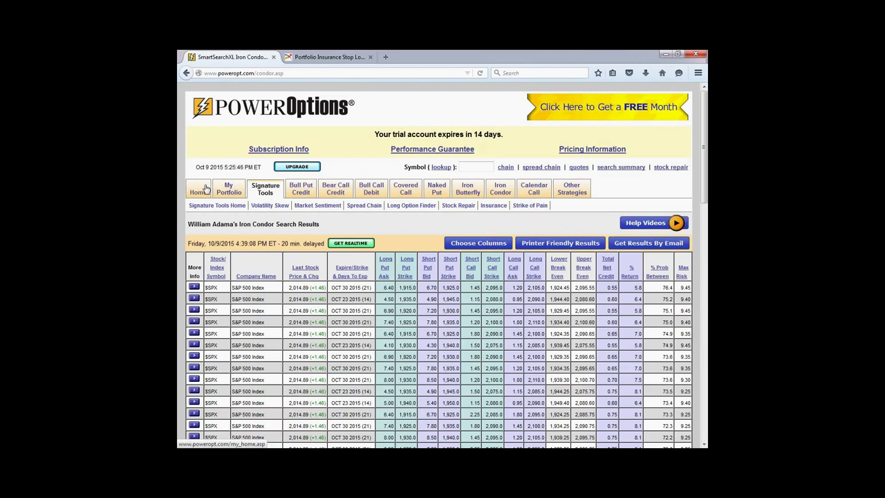
- Go to My Home, browse the Add a new Pod list without adding, then open market sentiment details
{"action": "left_click", "coordinate": [205, 187]}
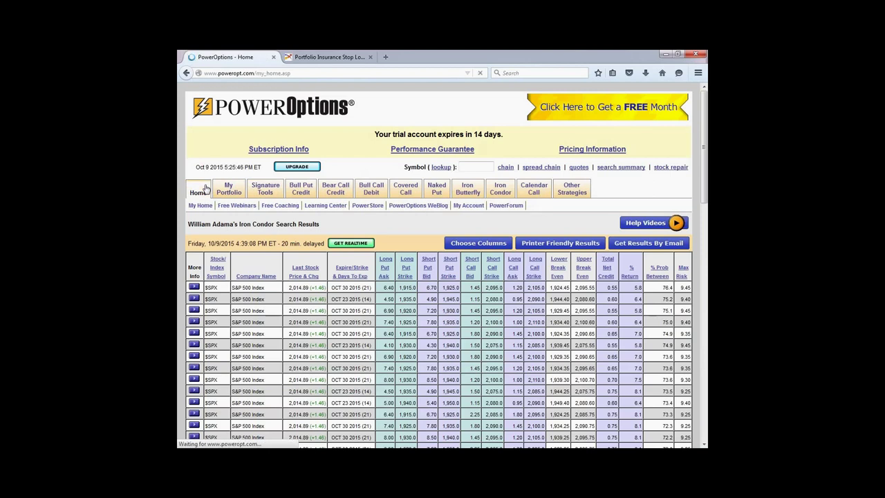
{"action": "scroll", "coordinate": [278, 261], "scroll_direction": "down", "scroll_amount": 3}
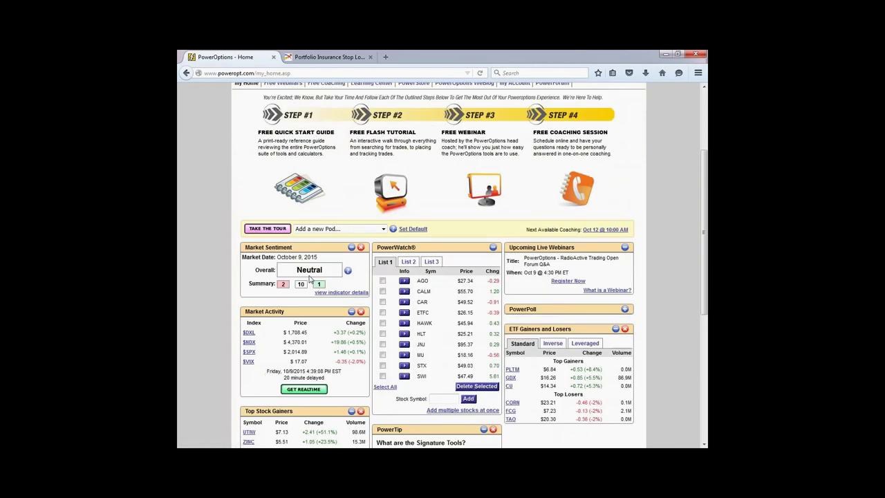
{"action": "scroll", "coordinate": [372, 280], "scroll_direction": "down", "scroll_amount": 1}
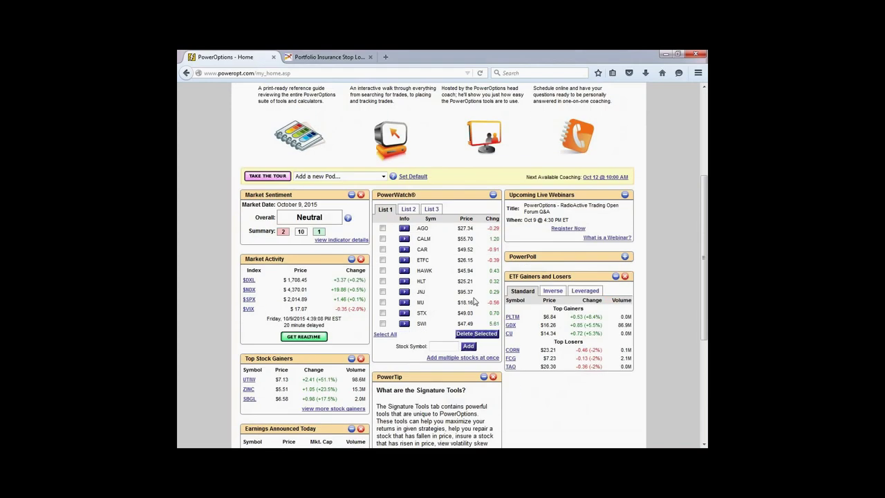
{"action": "scroll", "coordinate": [474, 301], "scroll_direction": "down", "scroll_amount": 1}
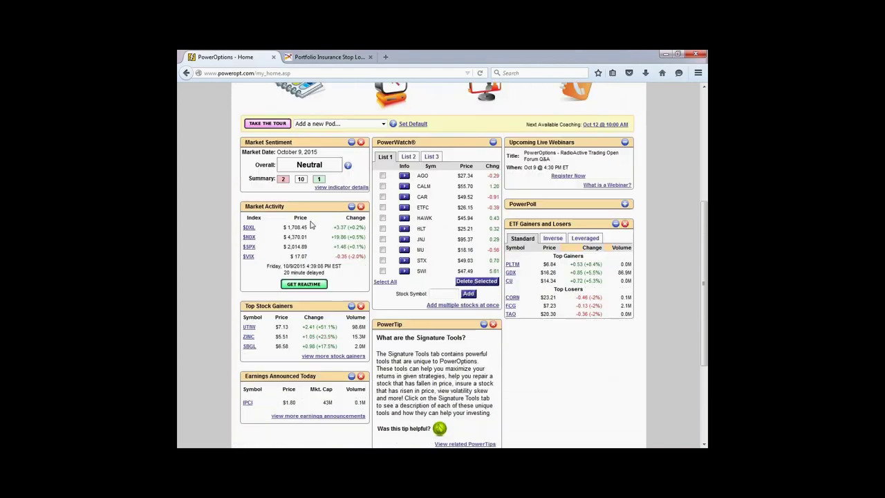
{"action": "left_click", "coordinate": [382, 124]}
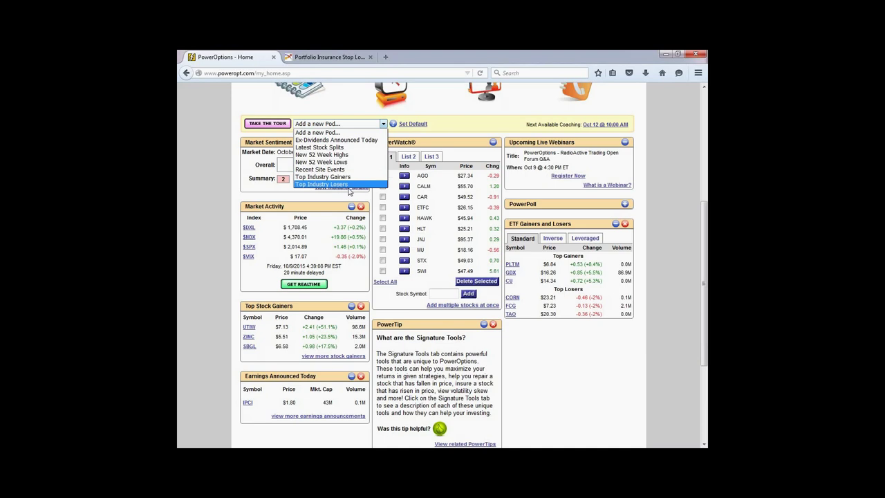
{"action": "left_click", "coordinate": [572, 334]}
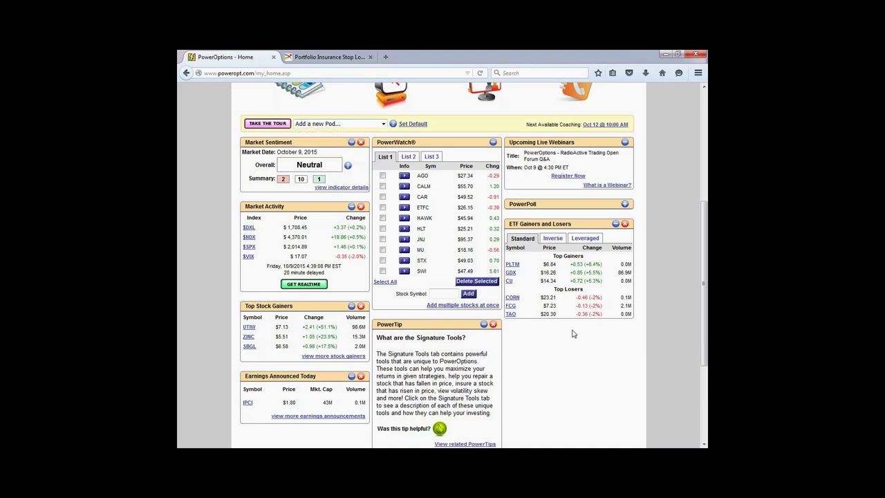
{"action": "left_click", "coordinate": [340, 188]}
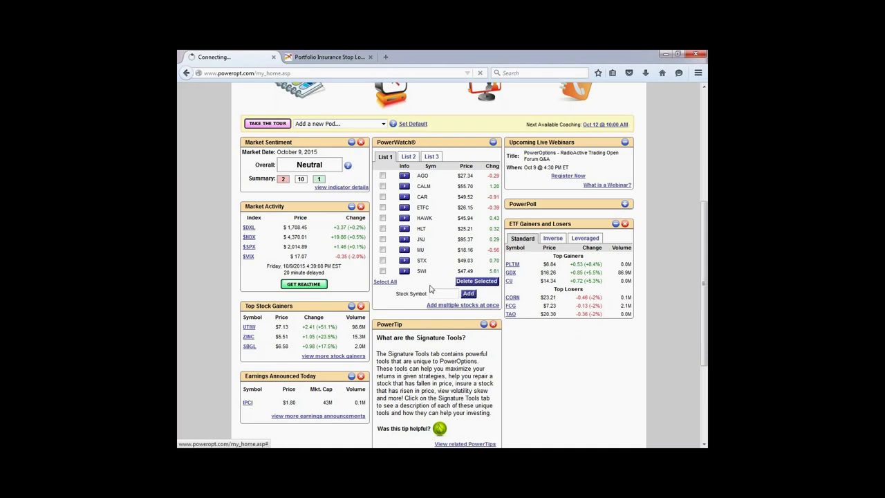
- View the Market Sentiment Help Videos for October 9, 2015, then close them
{"action": "scroll", "coordinate": [429, 289], "scroll_direction": "down", "scroll_amount": 2}
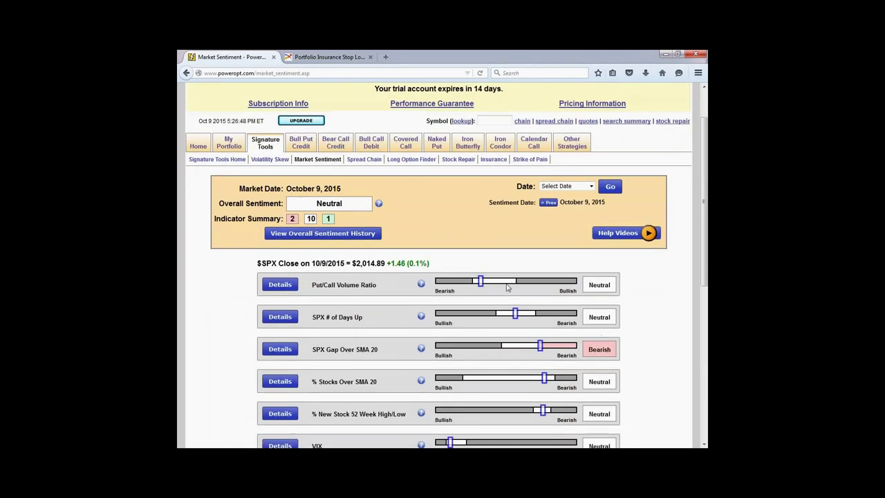
{"action": "left_click", "coordinate": [642, 233]}
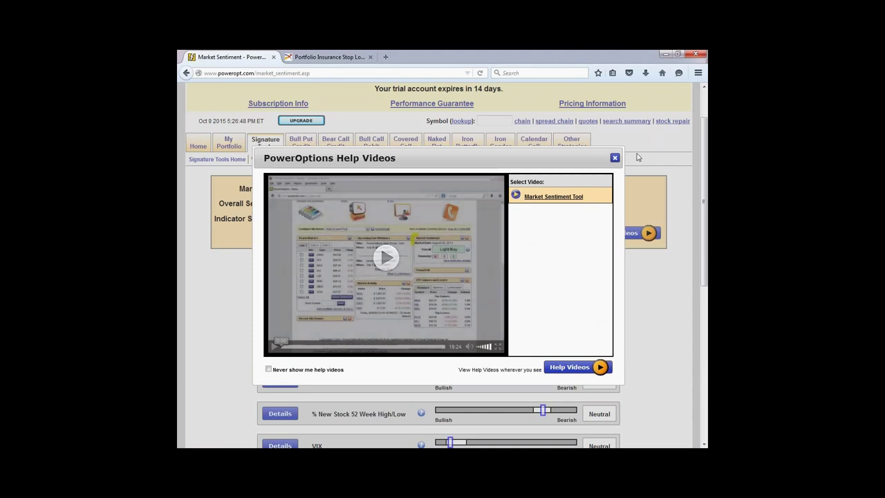
{"action": "left_click", "coordinate": [614, 158]}
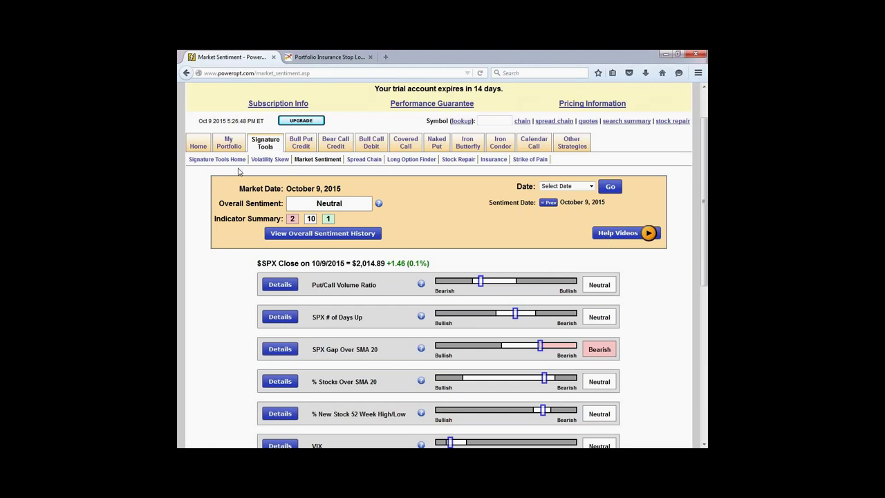
{"action": "mouse_move", "coordinate": [199, 145]}
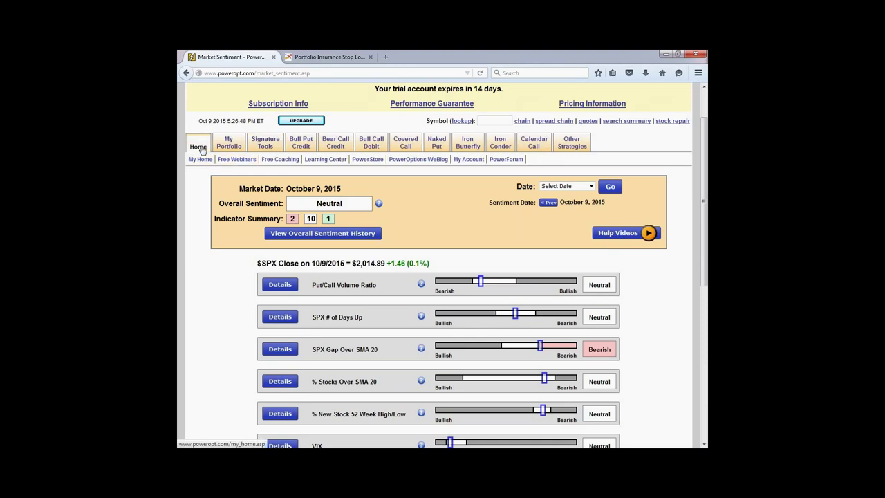
- Browse the Free Webinars list and play, then close, the Market Sentiment Tool webinar video
{"action": "left_click", "coordinate": [238, 159]}
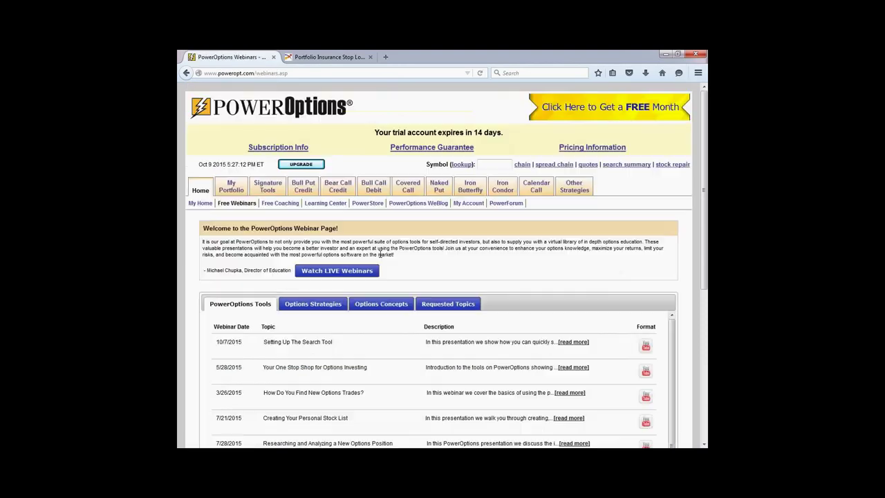
{"action": "scroll", "coordinate": [381, 253], "scroll_direction": "down", "scroll_amount": 4}
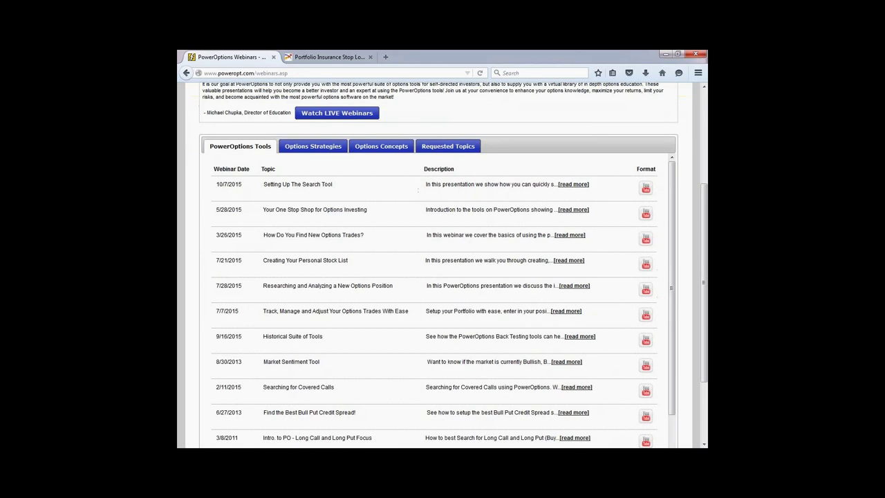
{"action": "scroll", "coordinate": [276, 325], "scroll_direction": "down", "scroll_amount": 1}
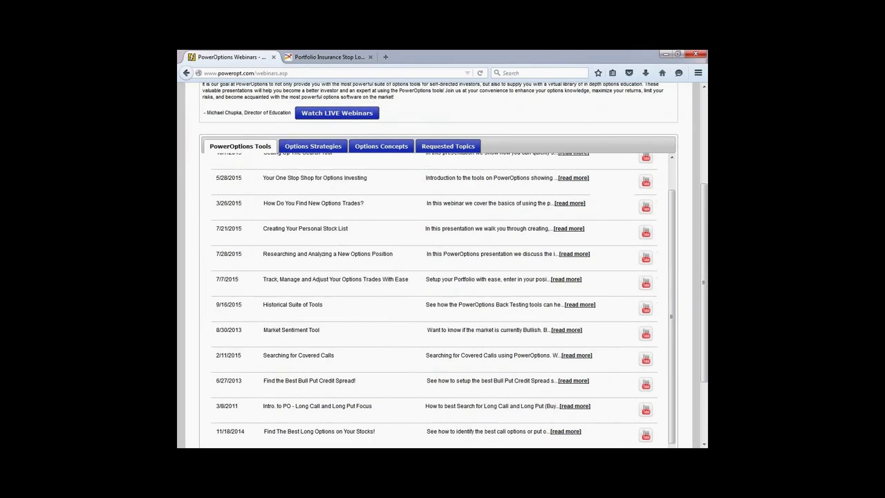
{"action": "left_click_drag", "start_coordinate": [262, 332], "coordinate": [320, 332]}
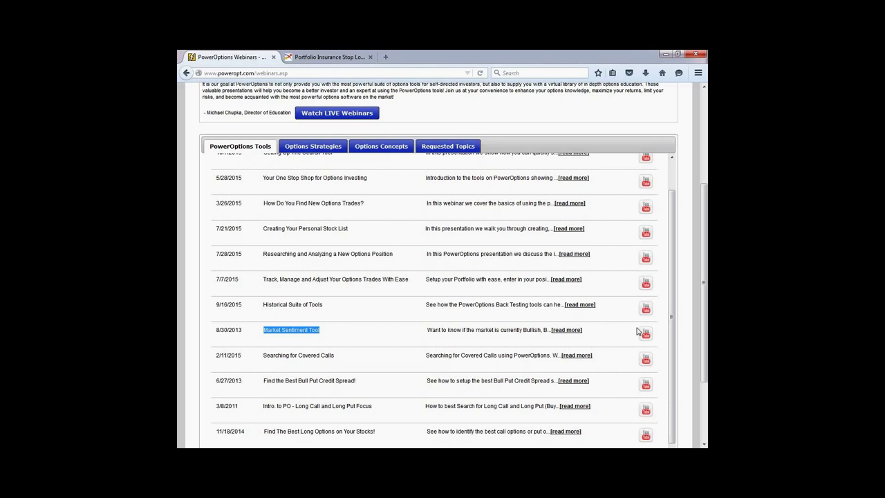
{"action": "key", "text": "alt+Tab"}
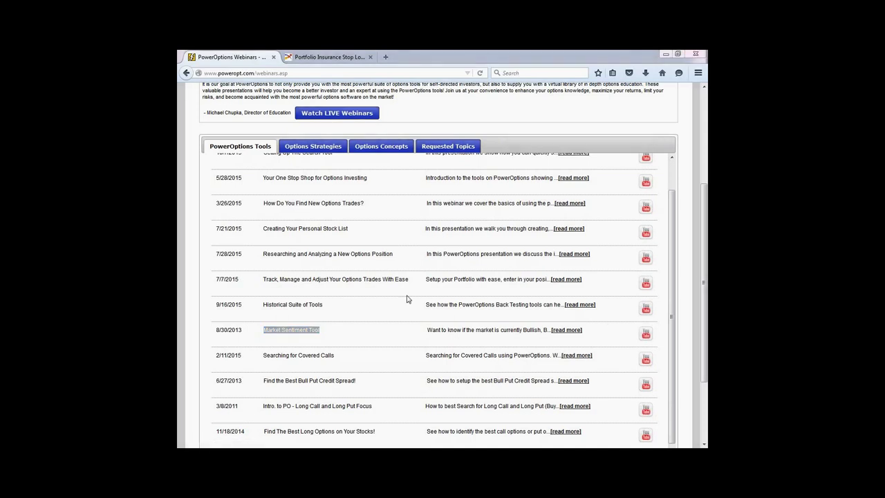
{"action": "left_click", "coordinate": [645, 333]}
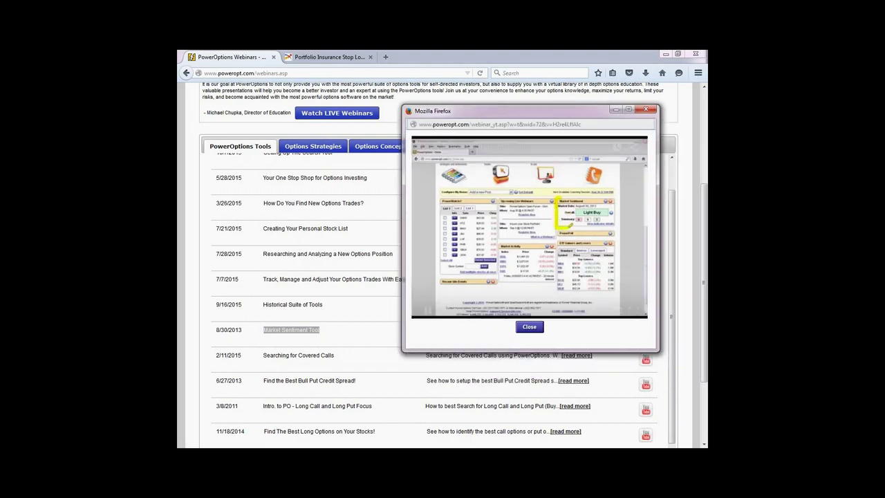
{"action": "left_click", "coordinate": [503, 380]}
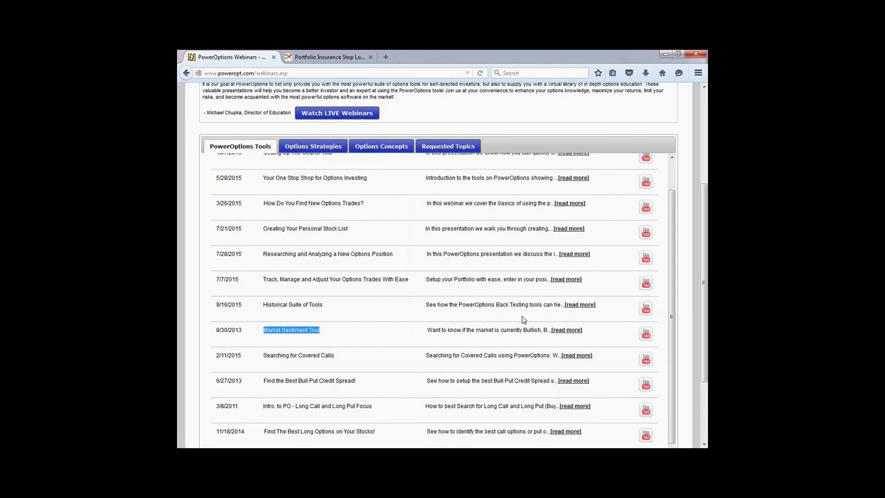
- Deselect the webinar title and go back to the My Home page
{"action": "scroll", "coordinate": [458, 229], "scroll_direction": "up", "scroll_amount": 1}
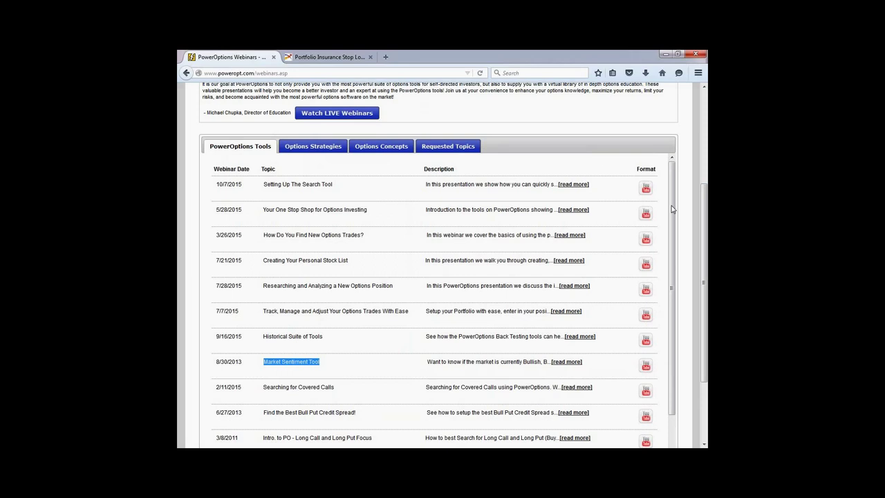
{"action": "left_click", "coordinate": [584, 219]}
{"action": "scroll", "coordinate": [410, 263], "scroll_direction": "up", "scroll_amount": 4}
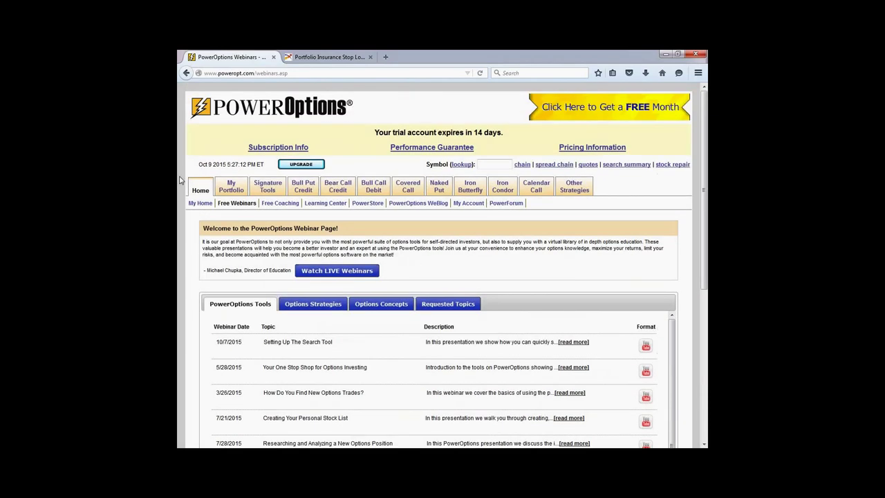
{"action": "left_click", "coordinate": [200, 187]}
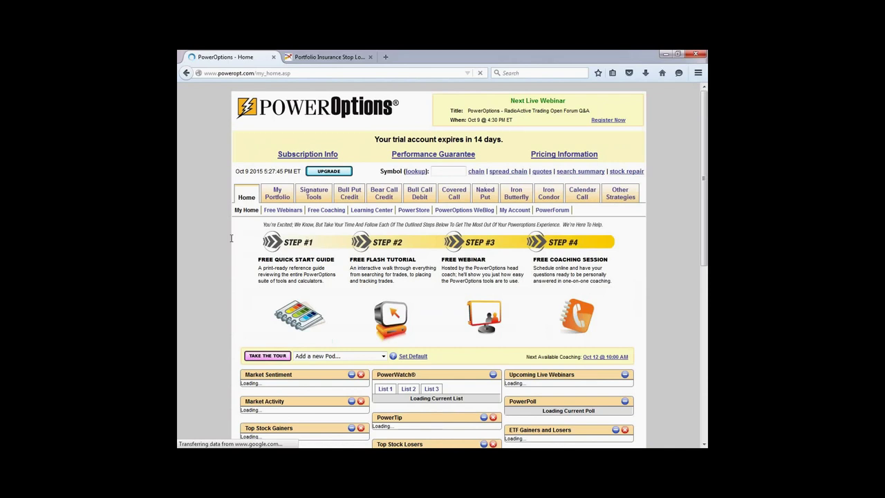
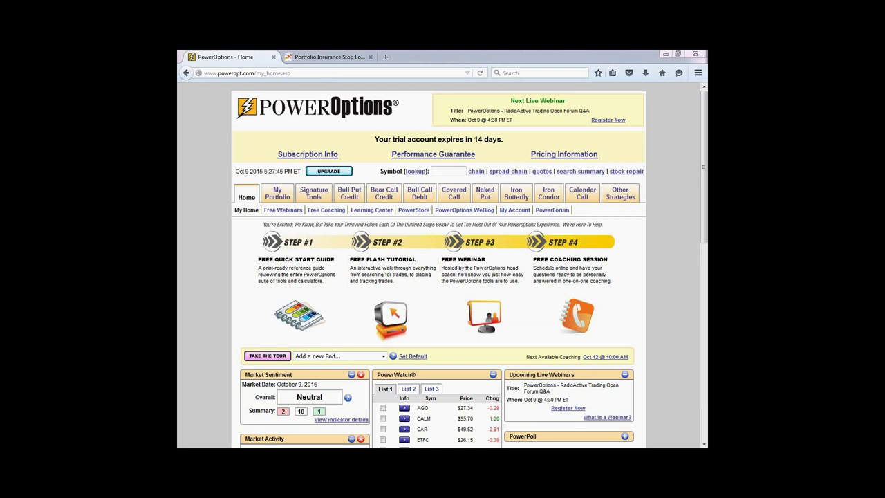
- From Menu Configuration, pick Calendar Call and bring up its strategy overview page
{"action": "left_click", "coordinate": [618, 196]}
{"action": "scroll", "coordinate": [553, 251], "scroll_direction": "down", "scroll_amount": 2}
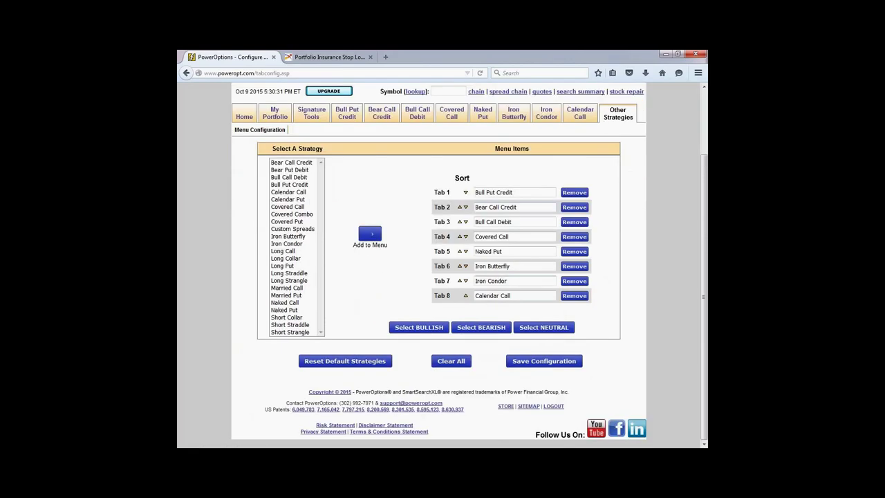
{"action": "left_click", "coordinate": [280, 192]}
{"action": "left_click", "coordinate": [578, 116]}
- Run the Calendar Call search and highlight the legs' expiries, strikes and stock prices like 42.59
{"action": "left_click", "coordinate": [257, 203]}
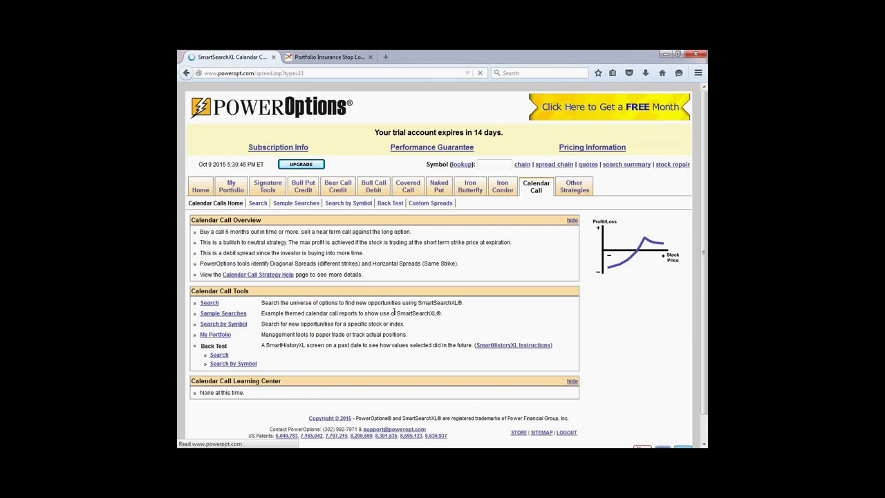
{"action": "scroll", "coordinate": [399, 192], "scroll_direction": "down", "scroll_amount": 3}
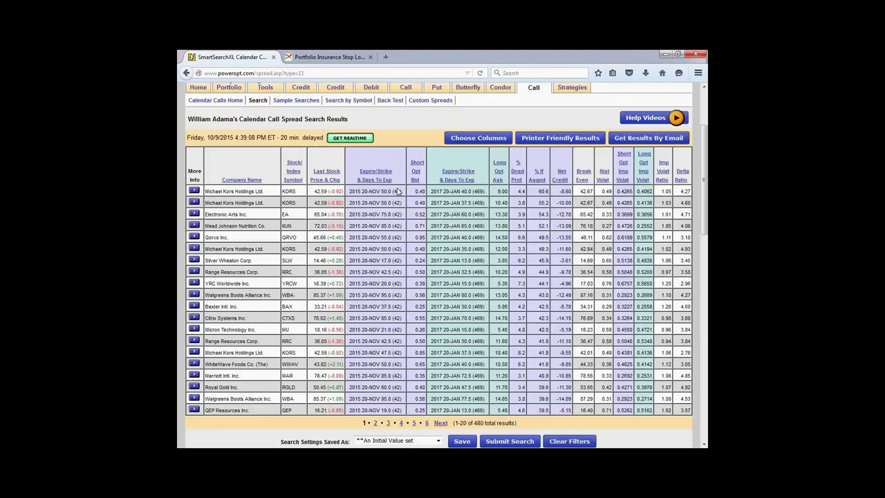
{"action": "left_click_drag", "start_coordinate": [443, 192], "coordinate": [484, 192]}
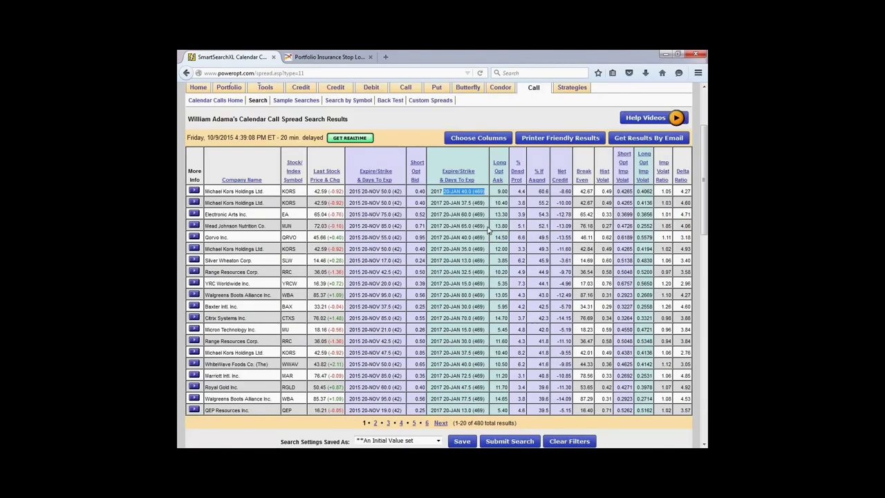
{"action": "left_click_drag", "start_coordinate": [367, 191], "coordinate": [402, 192]}
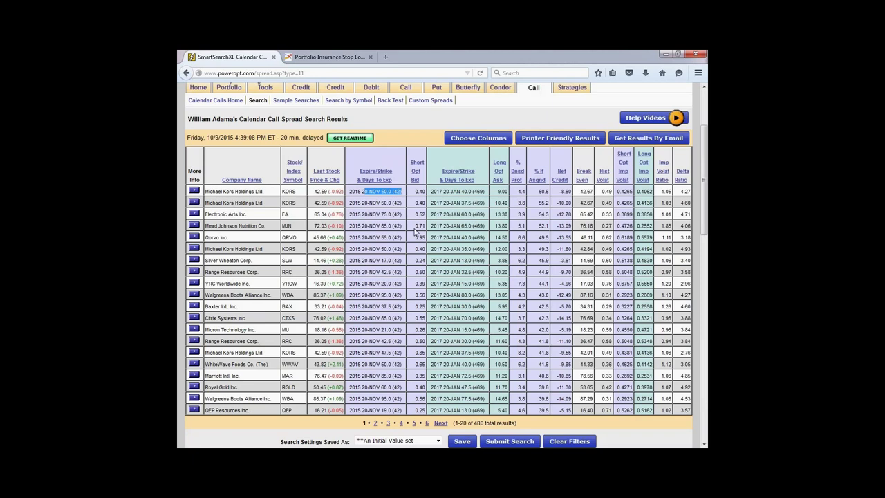
{"action": "left_click_drag", "start_coordinate": [314, 192], "coordinate": [334, 191]}
{"action": "double_click", "coordinate": [321, 203]}
- Bring up the Search Settings Saved As dropdown listing saved searches
{"action": "scroll", "coordinate": [384, 235], "scroll_direction": "down", "scroll_amount": 2}
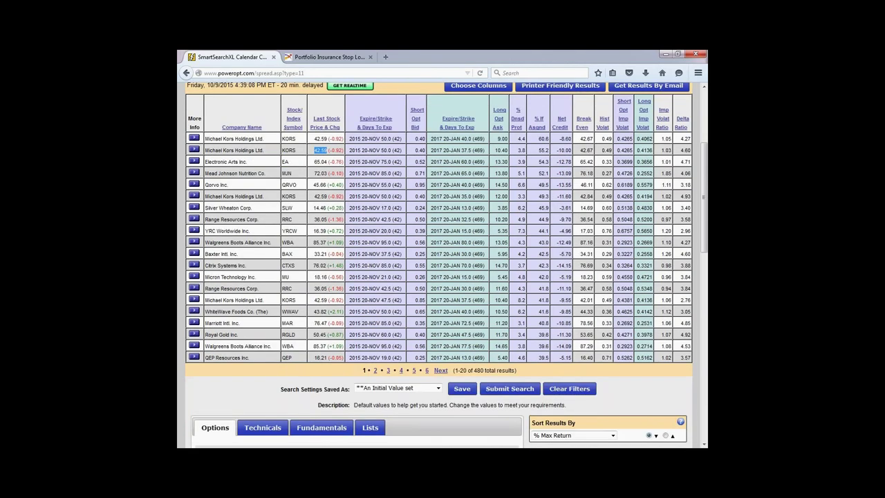
{"action": "scroll", "coordinate": [444, 281], "scroll_direction": "down", "scroll_amount": 5}
{"action": "left_click", "coordinate": [438, 231]}
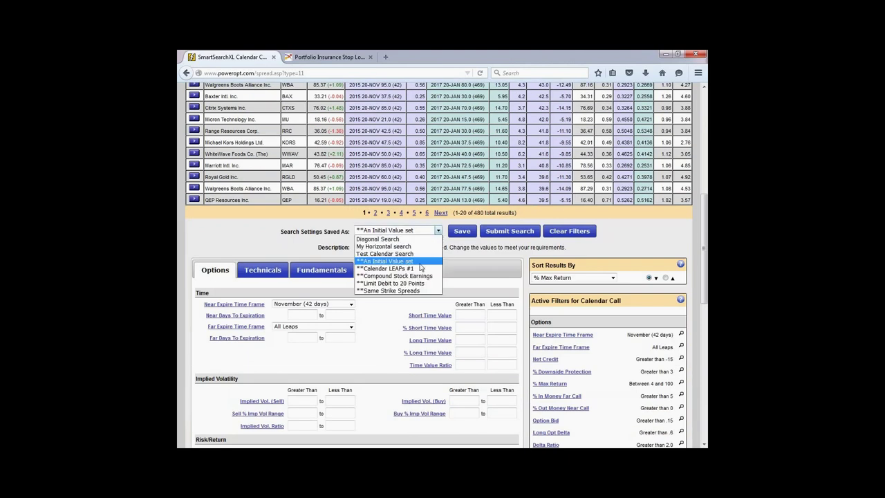
- Load Same Strike Spreads, then view and close the GoPro spread's profit/loss chart
{"action": "left_click", "coordinate": [393, 291]}
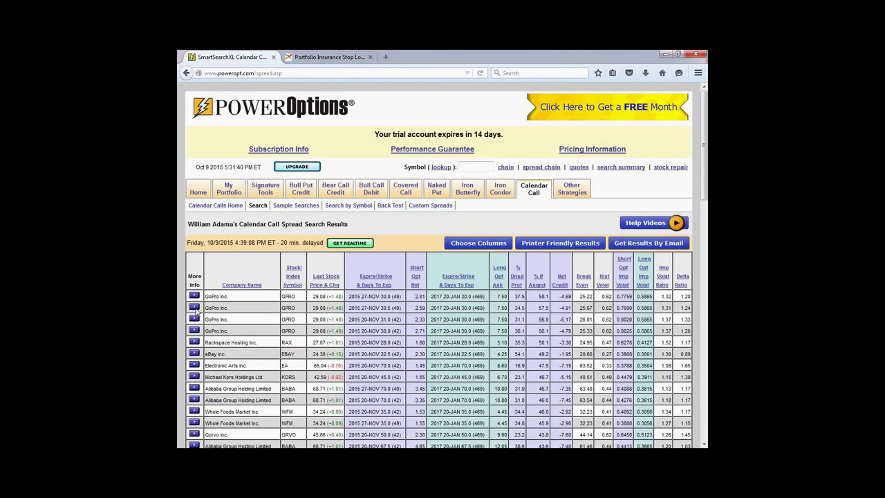
{"action": "left_click", "coordinate": [194, 307]}
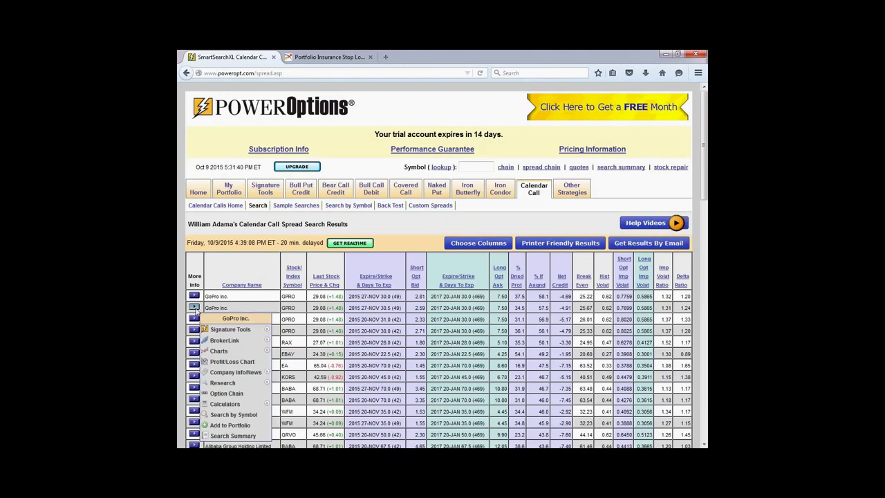
{"action": "scroll", "coordinate": [208, 318], "scroll_direction": "down", "scroll_amount": 3}
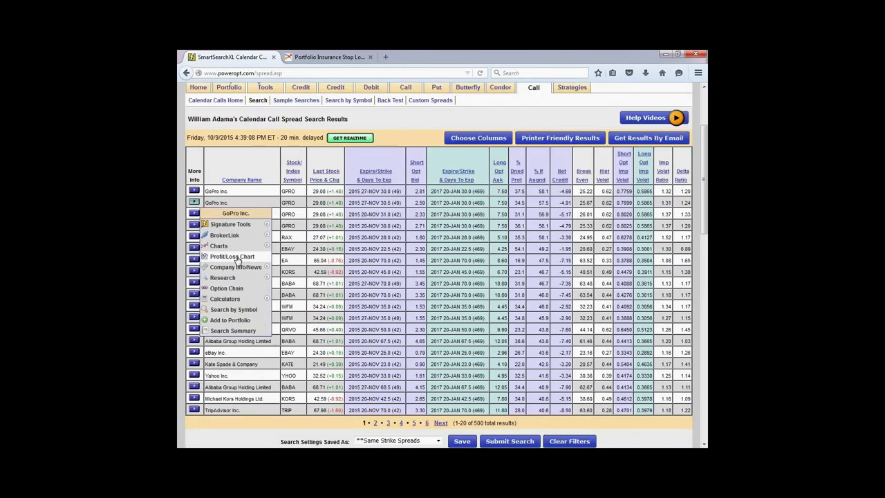
{"action": "left_click", "coordinate": [235, 256]}
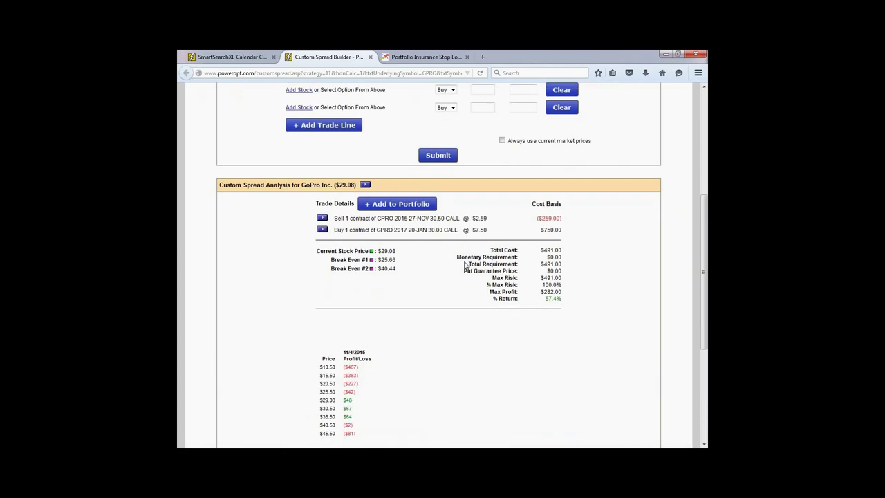
{"action": "scroll", "coordinate": [465, 267], "scroll_direction": "down", "scroll_amount": 3}
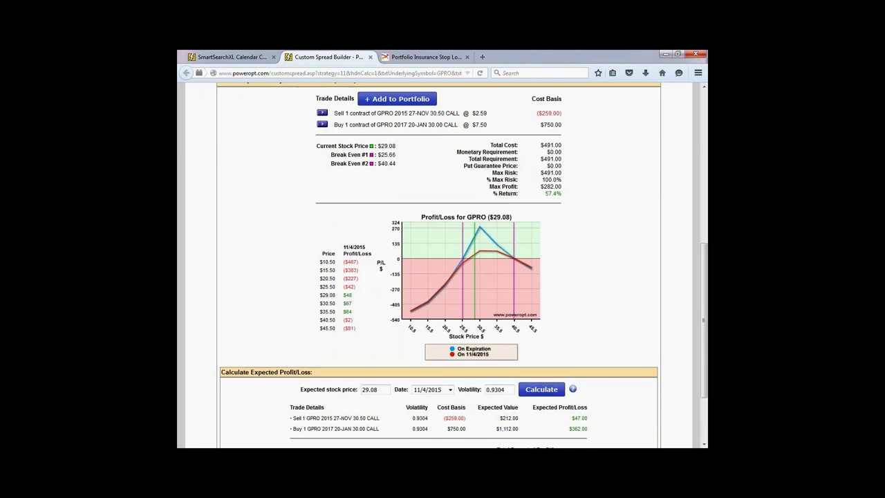
{"action": "left_click", "coordinate": [370, 57]}
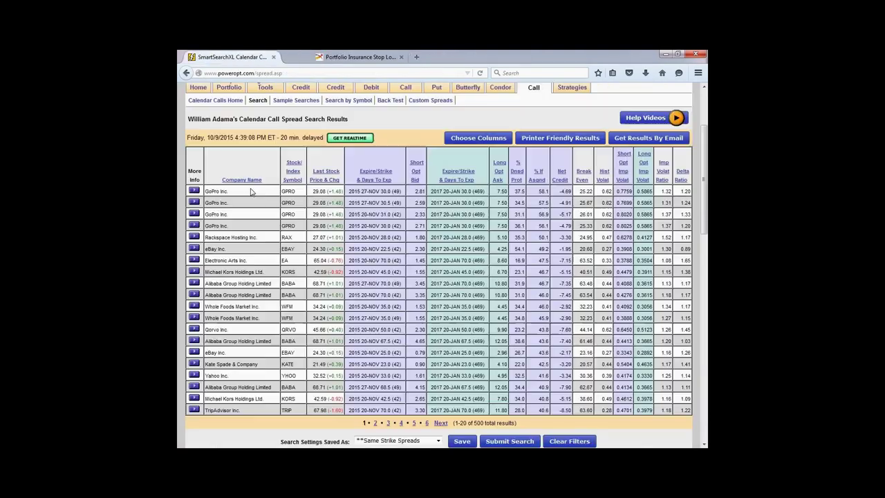
- Show the profit/loss chart for the EA 70.00 calendar call ($715 cost, $340 max profit)
{"action": "left_click", "coordinate": [194, 260]}
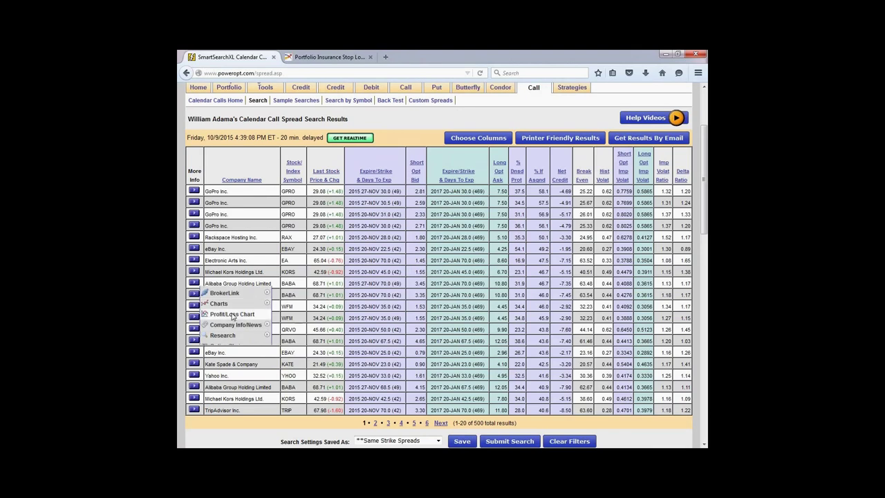
{"action": "left_click", "coordinate": [234, 317]}
{"action": "scroll", "coordinate": [461, 275], "scroll_direction": "down", "scroll_amount": 2}
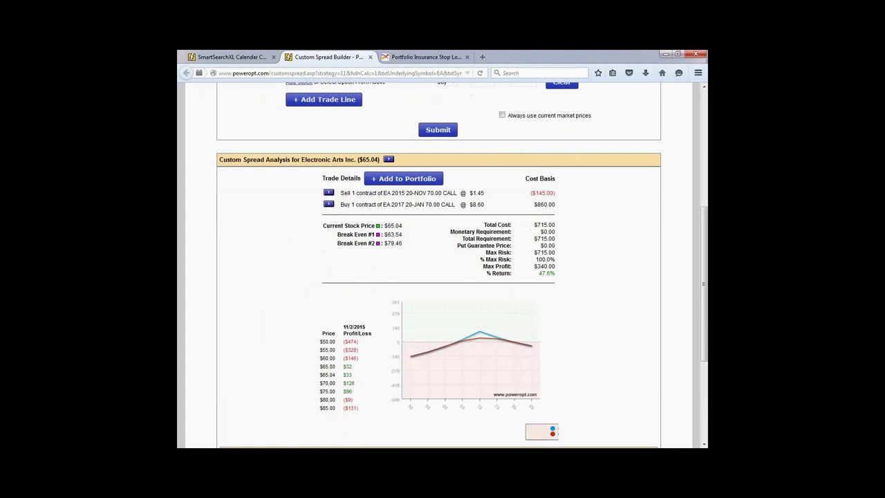
{"action": "scroll", "coordinate": [478, 256], "scroll_direction": "down", "scroll_amount": 1}
{"action": "mouse_move", "coordinate": [478, 255]}
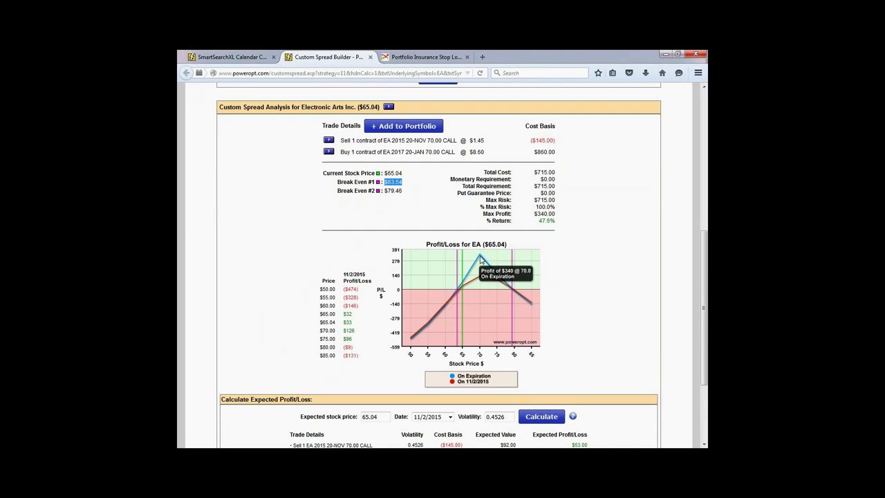
{"action": "scroll", "coordinate": [493, 260], "scroll_direction": "up", "scroll_amount": 5}
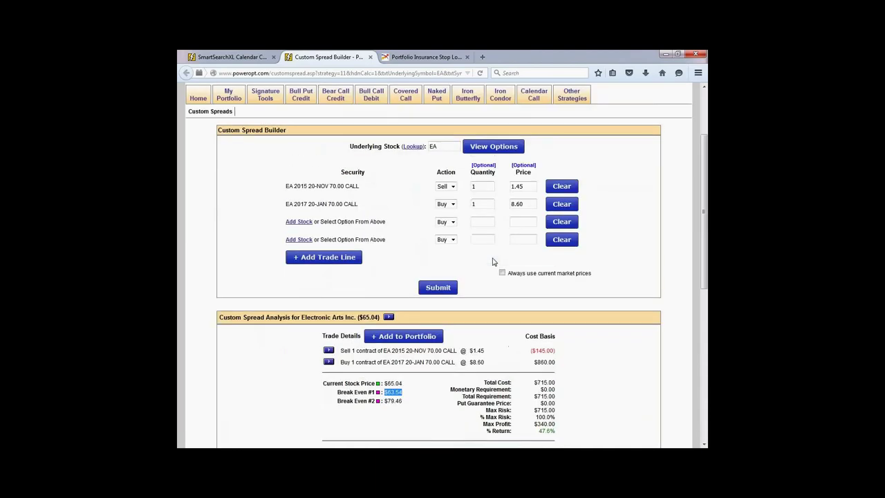
{"action": "scroll", "coordinate": [494, 260], "scroll_direction": "up", "scroll_amount": 2}
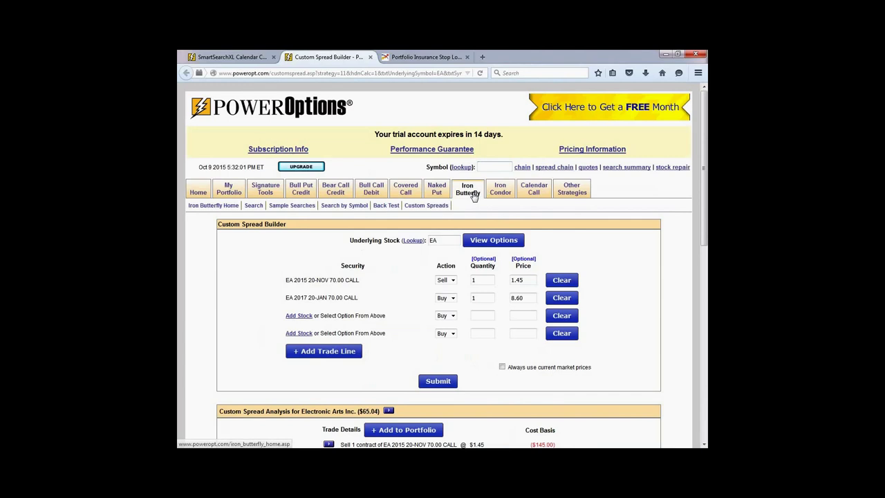
- Run the Iron Butterfly search from its strategy overview
{"action": "left_click", "coordinate": [496, 242]}
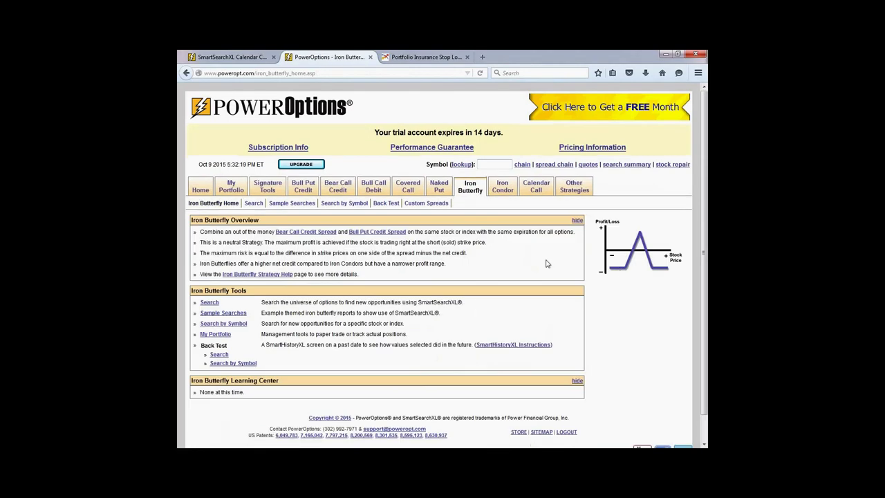
{"action": "mouse_move", "coordinate": [501, 191]}
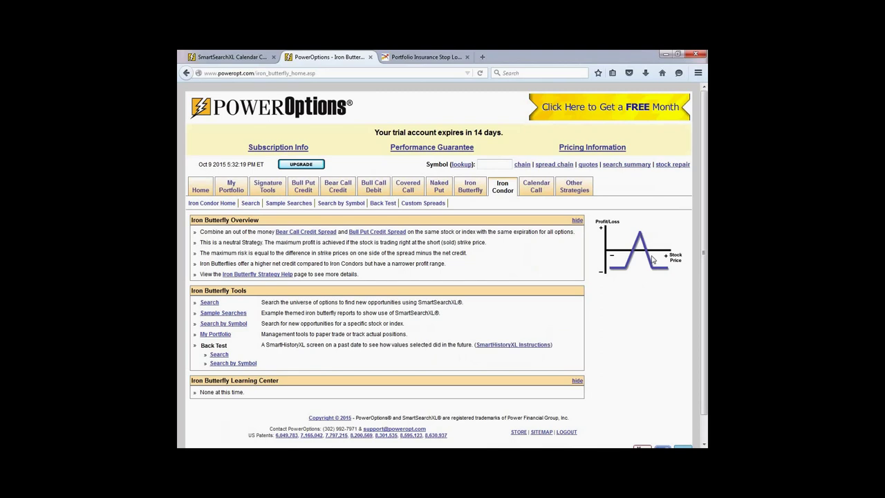
{"action": "left_click", "coordinate": [211, 302]}
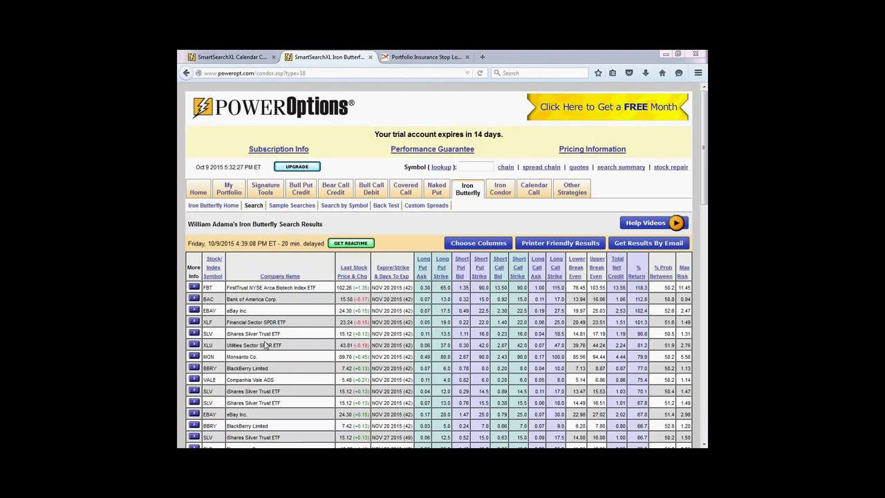
- Show the profit/loss chart for the EBAY 17.50/22.50/27.50 iron butterfly
{"action": "left_click", "coordinate": [193, 310]}
{"action": "left_click", "coordinate": [228, 365]}
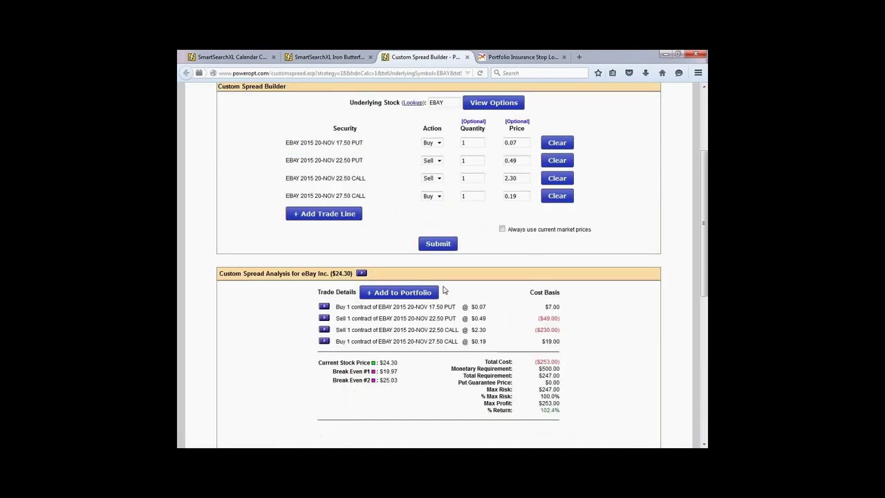
{"action": "scroll", "coordinate": [442, 244], "scroll_direction": "down", "scroll_amount": 2}
{"action": "scroll", "coordinate": [442, 276], "scroll_direction": "down", "scroll_amount": 5}
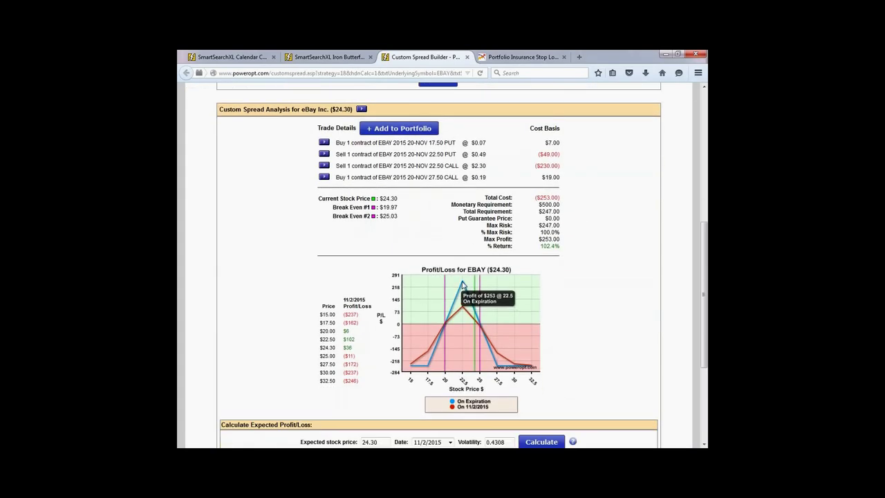
{"action": "mouse_move", "coordinate": [462, 285]}
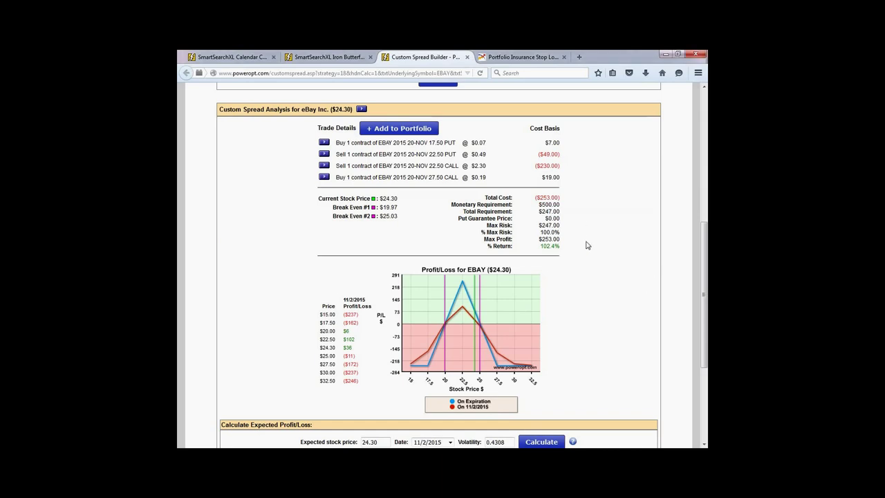
{"action": "scroll", "coordinate": [587, 297], "scroll_direction": "up", "scroll_amount": 5}
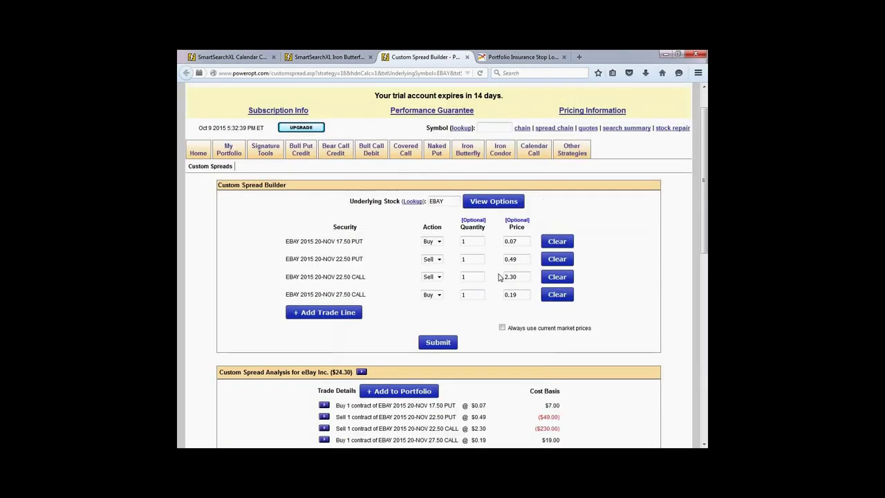
- Bring up the Bear Call Credit spread chain
{"action": "mouse_move", "coordinate": [336, 150]}
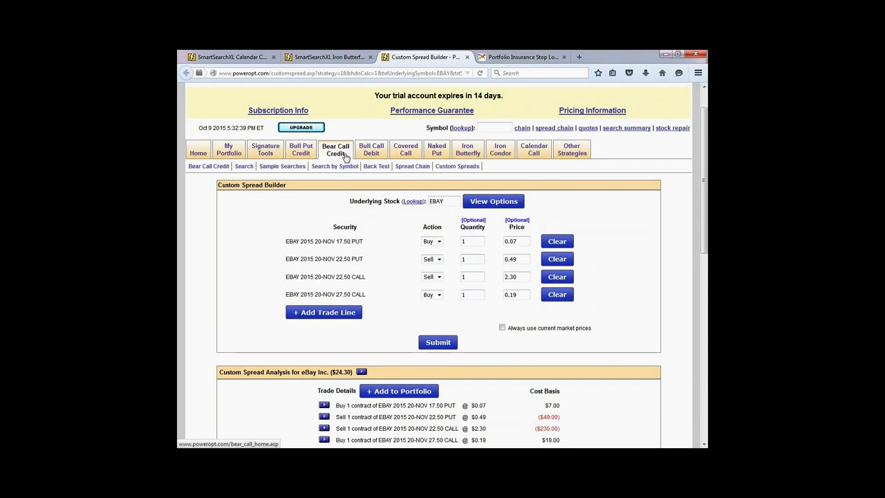
{"action": "left_click", "coordinate": [412, 165]}
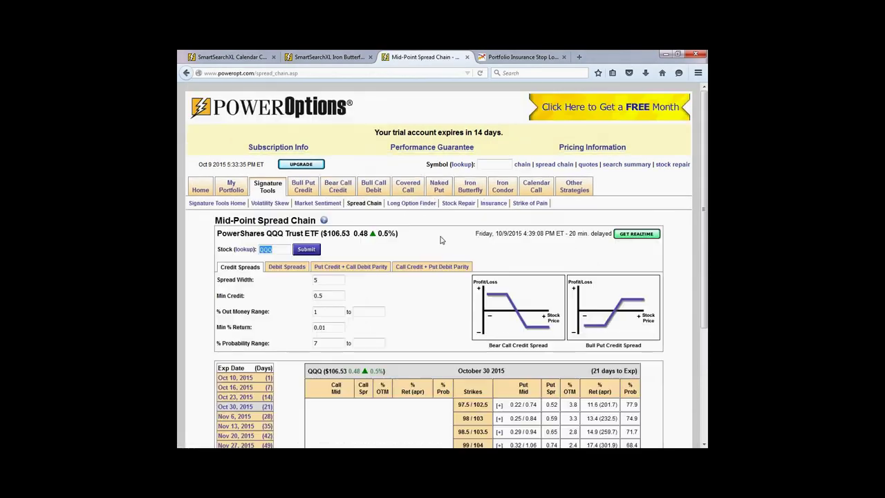
{"action": "scroll", "coordinate": [437, 246], "scroll_direction": "down", "scroll_amount": 3}
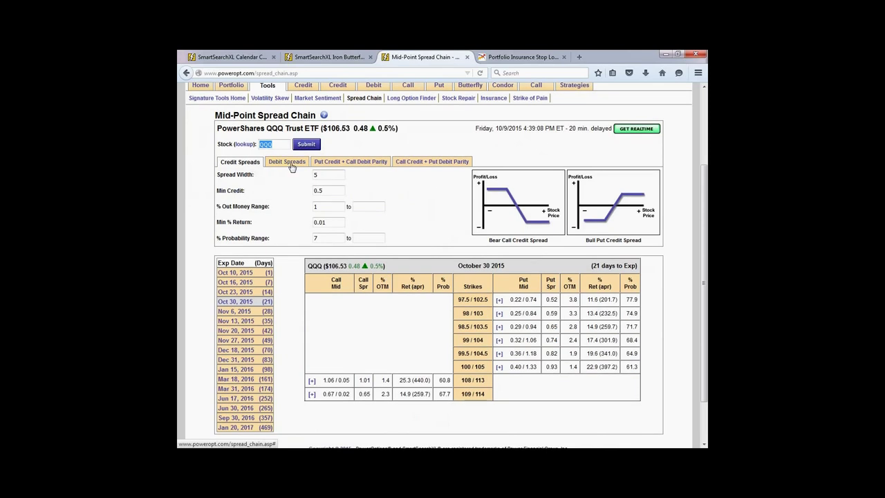
- Review the filter fields, then switch to the QQQ Put Credit + Call Debit Parity chain
{"action": "left_click", "coordinate": [348, 312]}
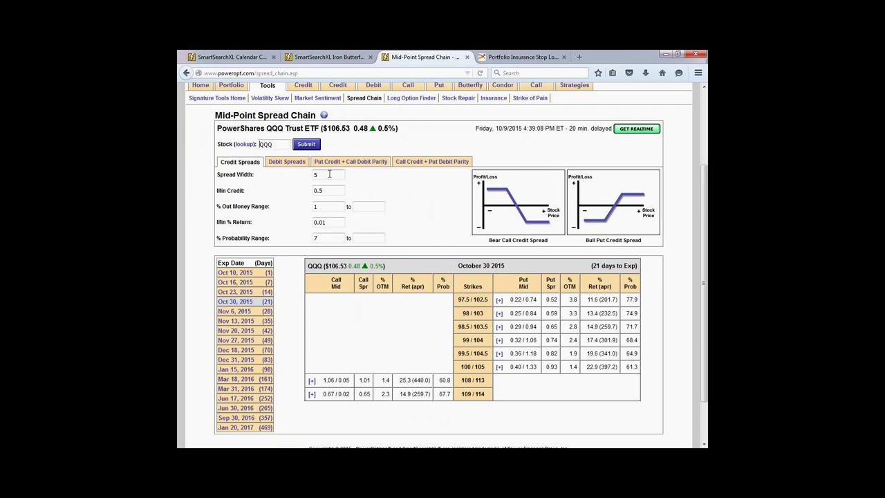
{"action": "left_click_drag", "start_coordinate": [335, 174], "coordinate": [312, 174]}
{"action": "key", "text": "Tab"}
{"action": "left_click", "coordinate": [322, 207]}
{"action": "double_click", "coordinate": [315, 238]}
{"action": "left_click", "coordinate": [373, 164]}
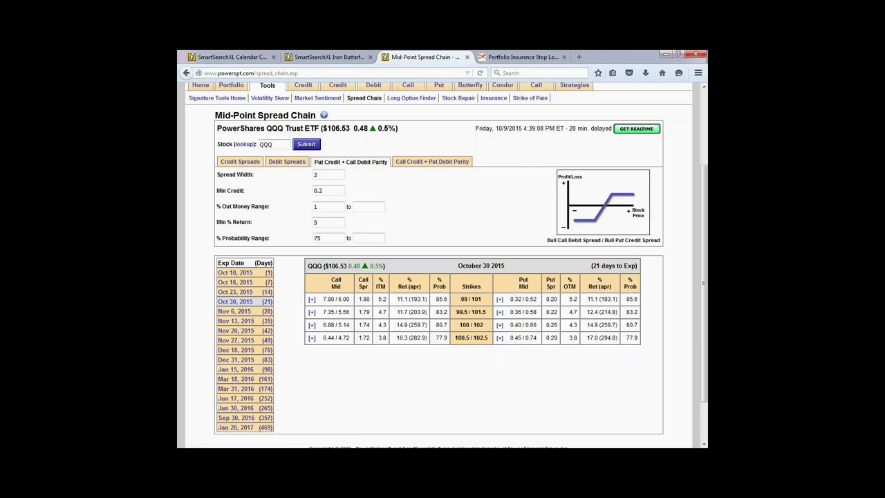
- Replace QQQ with $SPX, set spread width 10 and load the Oct 16, 2015 chain
{"action": "left_click", "coordinate": [234, 143]}
{"action": "key", "text": "BackSpace"}
{"action": "type", "text": "SPX"}
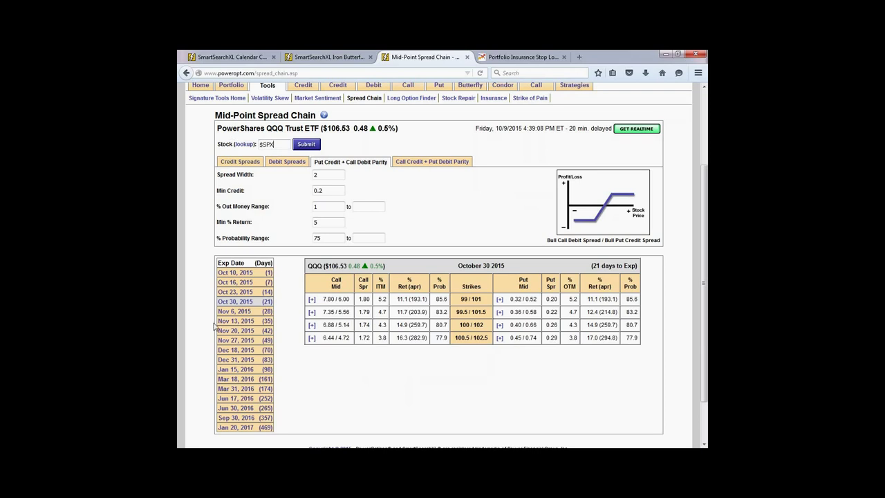
{"action": "left_click", "coordinate": [250, 314]}
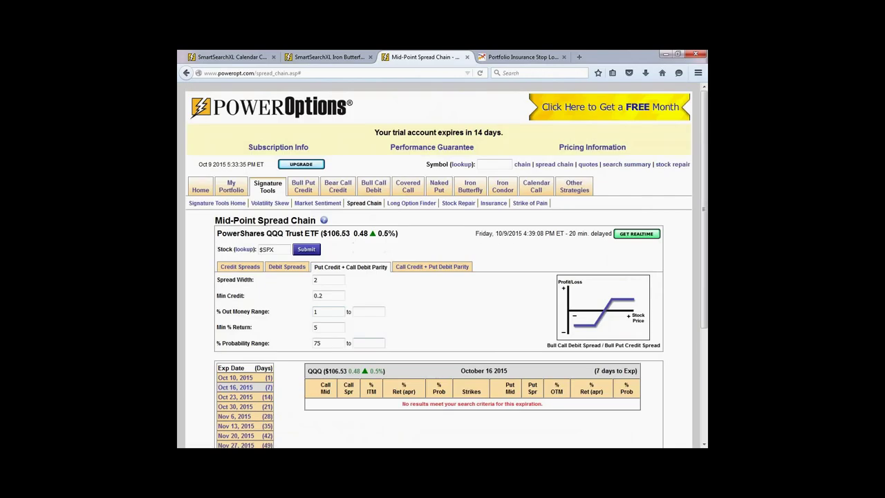
{"action": "scroll", "coordinate": [369, 339], "scroll_direction": "down", "scroll_amount": 3}
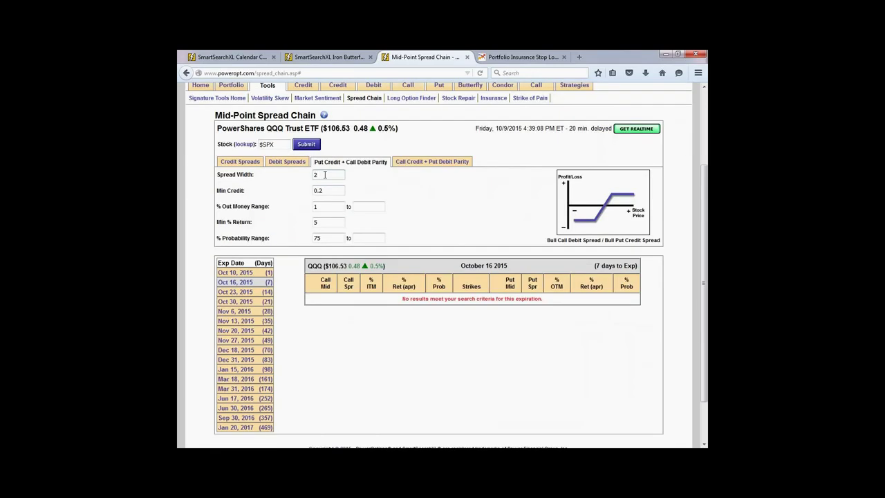
{"action": "type", "text": "10"}
{"action": "left_click", "coordinate": [315, 206]}
{"action": "left_click", "coordinate": [327, 223]}
{"action": "left_click", "coordinate": [311, 146]}
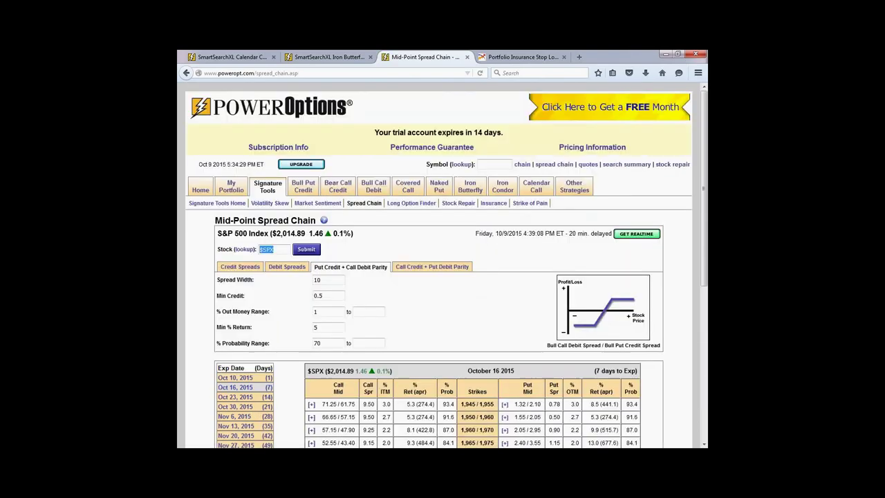
- Change the probability range to 75% and rerun the $SPX parity search
{"action": "scroll", "coordinate": [423, 371], "scroll_direction": "down", "scroll_amount": 5}
{"action": "left_click", "coordinate": [319, 185]}
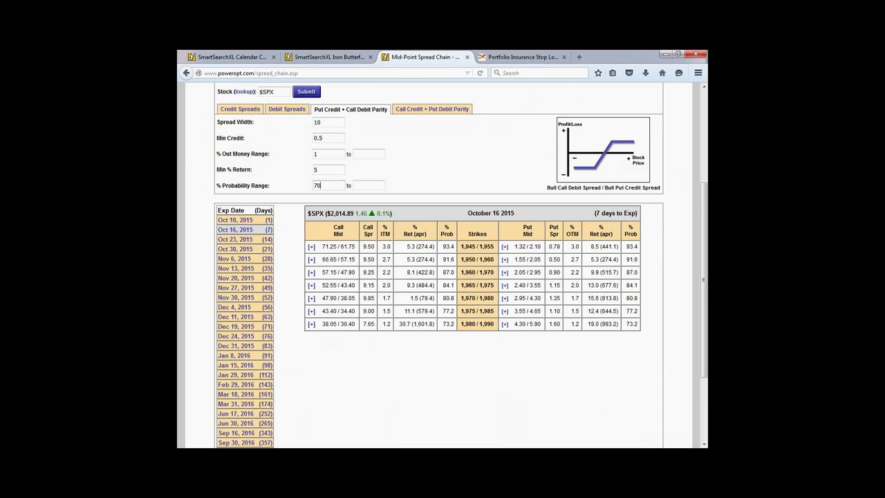
{"action": "key", "text": "BackSpace"}
{"action": "type", "text": "5"}
{"action": "key", "text": "Return"}
{"action": "scroll", "coordinate": [527, 356], "scroll_direction": "down", "scroll_amount": 5}
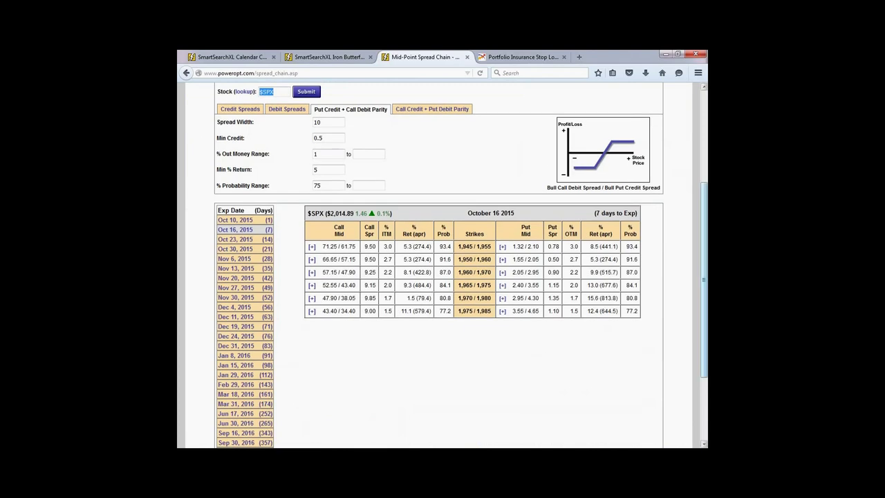
{"action": "scroll", "coordinate": [499, 221], "scroll_direction": "up", "scroll_amount": 3}
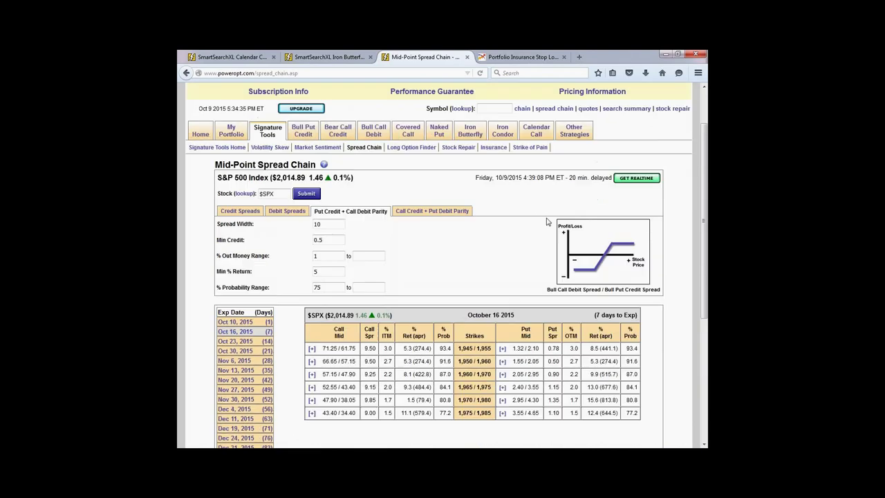
{"action": "scroll", "coordinate": [494, 252], "scroll_direction": "down", "scroll_amount": 1}
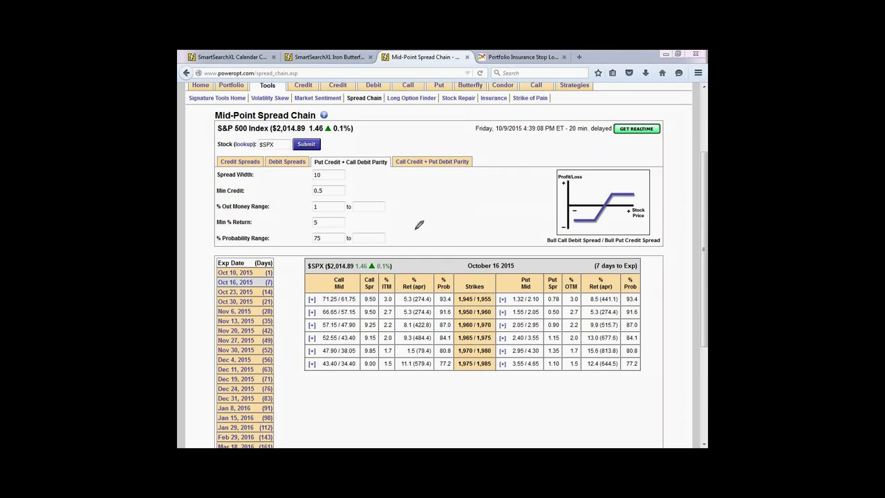
- Circle the $2,014.89 S&P price and ink the 1945 strike, put mids and return header
{"action": "mouse_move", "coordinate": [335, 256]}
{"action": "left_mouse_down"}
{"action": "mouse_move", "coordinate": [344, 277]}
{"action": "mouse_move", "coordinate": [332, 253]}
{"action": "left_mouse_up"}
{"action": "mouse_move", "coordinate": [606, 181]}
{"action": "left_mouse_down"}
{"action": "mouse_move", "coordinate": [608, 190]}
{"action": "mouse_move", "coordinate": [629, 179]}
{"action": "left_mouse_up"}
{"action": "mouse_move", "coordinate": [590, 226]}
{"action": "left_mouse_down"}
{"action": "mouse_move", "coordinate": [589, 234]}
{"action": "mouse_move", "coordinate": [600, 224]}
{"action": "mouse_move", "coordinate": [607, 231]}
{"action": "left_mouse_up"}
{"action": "mouse_move", "coordinate": [606, 226]}
{"action": "left_mouse_down"}
{"action": "mouse_move", "coordinate": [606, 235]}
{"action": "mouse_move", "coordinate": [611, 227]}
{"action": "left_mouse_up"}
{"action": "left_click_drag", "start_coordinate": [611, 227], "coordinate": [611, 236]}
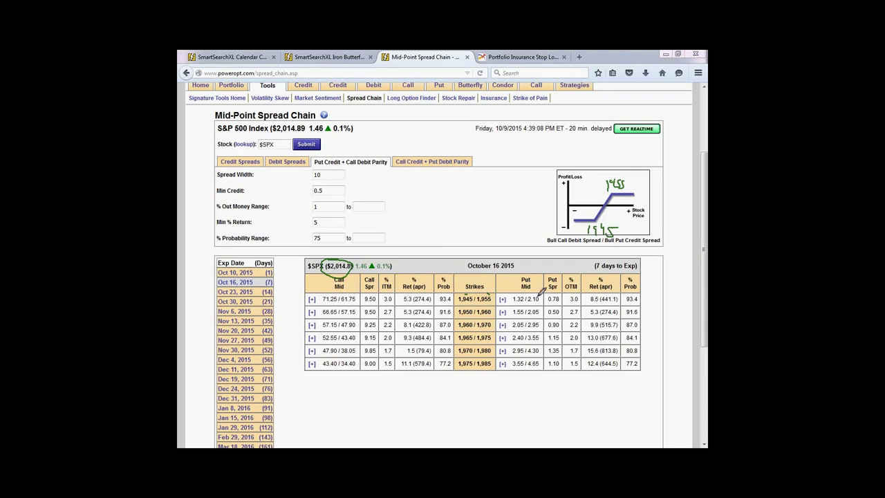
{"action": "mouse_move", "coordinate": [538, 293]}
{"action": "left_mouse_down"}
{"action": "mouse_move", "coordinate": [528, 299]}
{"action": "mouse_move", "coordinate": [543, 299]}
{"action": "mouse_move", "coordinate": [521, 306]}
{"action": "mouse_move", "coordinate": [528, 290]}
{"action": "mouse_move", "coordinate": [514, 290]}
{"action": "mouse_move", "coordinate": [548, 292]}
{"action": "mouse_move", "coordinate": [551, 305]}
{"action": "mouse_move", "coordinate": [568, 299]}
{"action": "mouse_move", "coordinate": [557, 292]}
{"action": "left_mouse_up"}
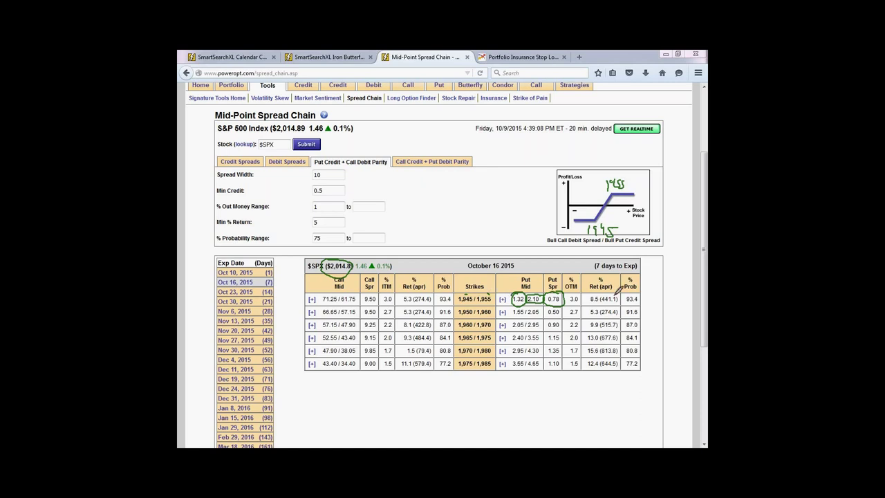
{"action": "mouse_move", "coordinate": [612, 290]}
{"action": "left_mouse_down"}
{"action": "mouse_move", "coordinate": [578, 295]}
{"action": "mouse_move", "coordinate": [603, 309]}
{"action": "mouse_move", "coordinate": [622, 294]}
{"action": "mouse_move", "coordinate": [598, 289]}
{"action": "left_mouse_up"}
{"action": "mouse_move", "coordinate": [626, 186]}
{"action": "left_mouse_down"}
{"action": "mouse_move", "coordinate": [649, 189]}
{"action": "mouse_move", "coordinate": [638, 198]}
{"action": "left_mouse_up"}
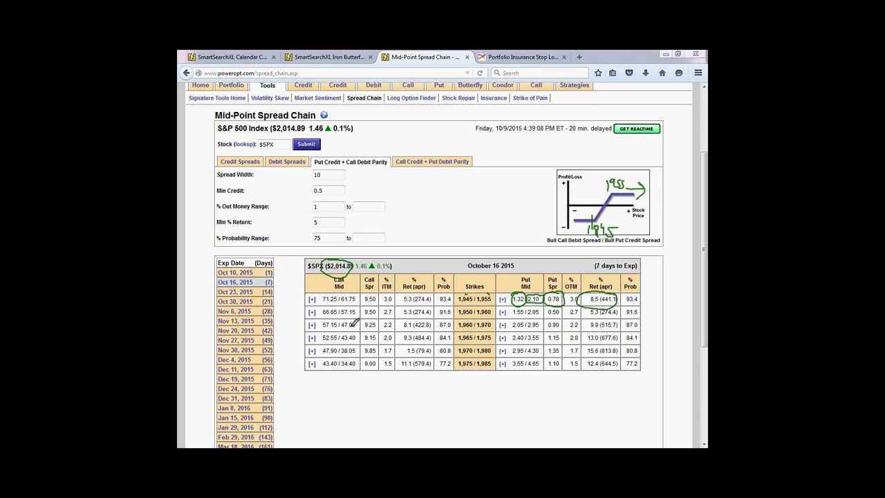
- Circle the 71.25/61.75 call mids and 9.50 call spread, write .50/9.50, circle the 5.3 return
{"action": "mouse_move", "coordinate": [354, 290]}
{"action": "left_mouse_down"}
{"action": "mouse_move", "coordinate": [322, 288]}
{"action": "mouse_move", "coordinate": [361, 309]}
{"action": "mouse_move", "coordinate": [364, 293]}
{"action": "left_mouse_up"}
{"action": "left_click_drag", "start_coordinate": [351, 291], "coordinate": [365, 280]}
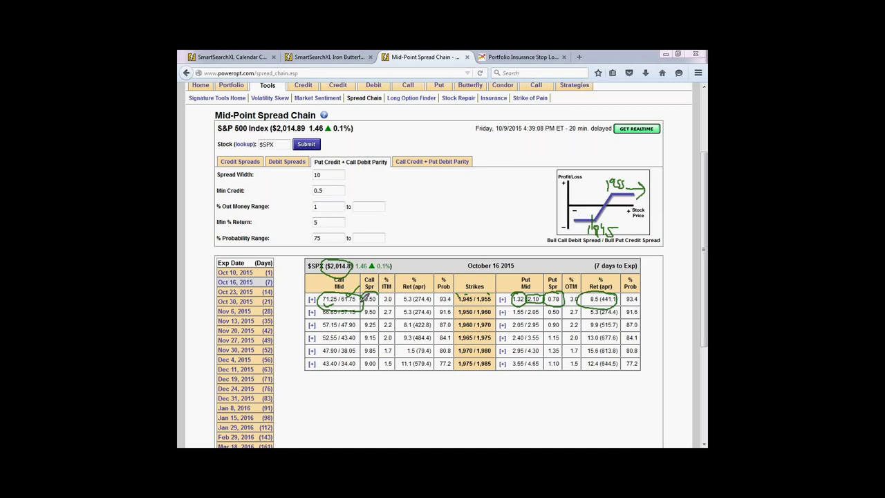
{"action": "left_click_drag", "start_coordinate": [371, 299], "coordinate": [381, 292]}
{"action": "mouse_move", "coordinate": [616, 187]}
{"action": "left_mouse_down"}
{"action": "mouse_move", "coordinate": [643, 184]}
{"action": "mouse_move", "coordinate": [637, 188]}
{"action": "left_mouse_up"}
{"action": "mouse_move", "coordinate": [421, 186]}
{"action": "left_mouse_down"}
{"action": "mouse_move", "coordinate": [417, 196]}
{"action": "mouse_move", "coordinate": [436, 198]}
{"action": "mouse_move", "coordinate": [436, 190]}
{"action": "left_mouse_up"}
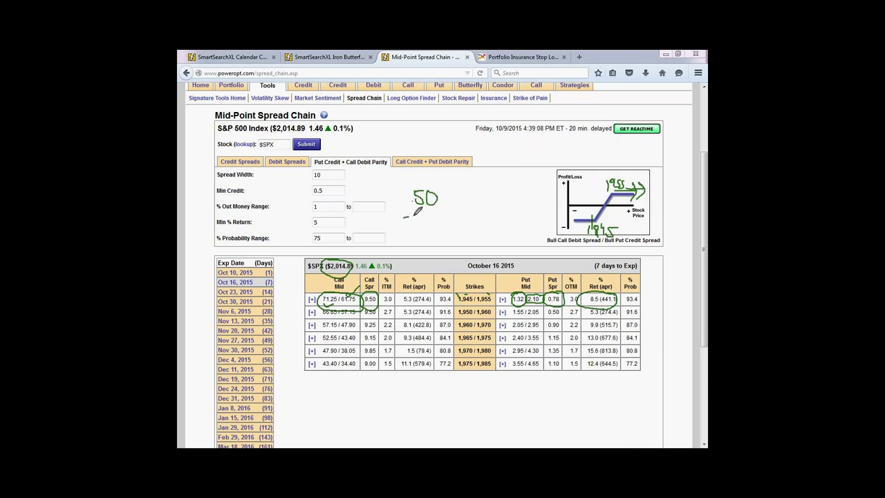
{"action": "mouse_move", "coordinate": [405, 217]}
{"action": "left_mouse_down"}
{"action": "mouse_move", "coordinate": [455, 215]}
{"action": "mouse_move", "coordinate": [410, 224]}
{"action": "mouse_move", "coordinate": [421, 227]}
{"action": "mouse_move", "coordinate": [421, 245]}
{"action": "mouse_move", "coordinate": [454, 220]}
{"action": "mouse_move", "coordinate": [456, 229]}
{"action": "left_mouse_up"}
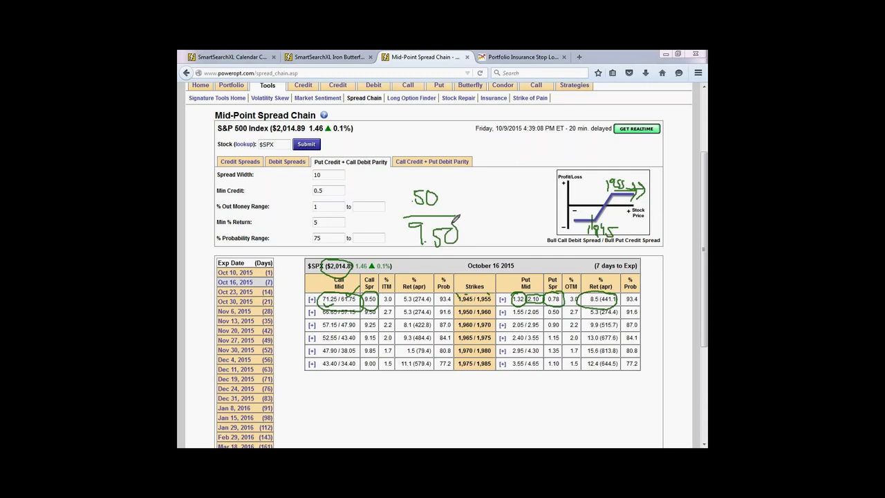
{"action": "mouse_move", "coordinate": [427, 293]}
{"action": "left_mouse_down"}
{"action": "mouse_move", "coordinate": [396, 302]}
{"action": "mouse_move", "coordinate": [440, 298]}
{"action": "mouse_move", "coordinate": [408, 289]}
{"action": "left_mouse_up"}
{"action": "mouse_move", "coordinate": [611, 173]}
{"action": "left_mouse_down"}
{"action": "mouse_move", "coordinate": [647, 168]}
{"action": "mouse_move", "coordinate": [650, 188]}
{"action": "left_mouse_up"}
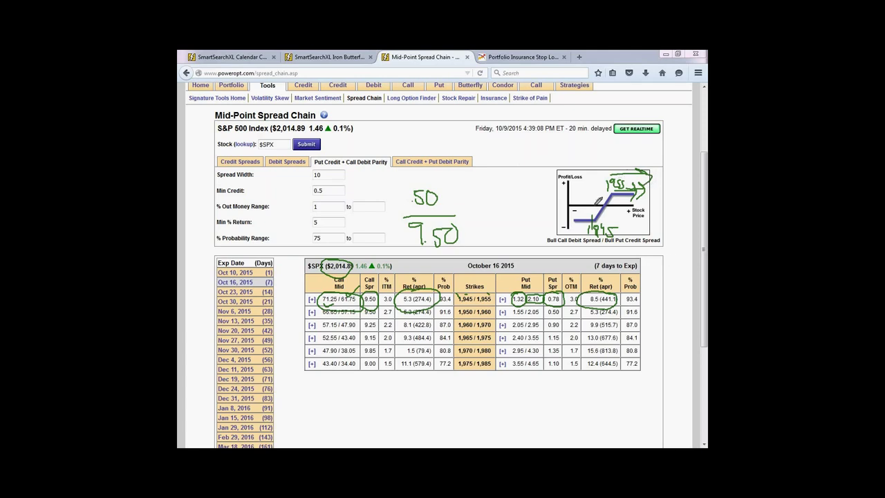
{"action": "left_click_drag", "start_coordinate": [593, 217], "coordinate": [563, 227]}
- Mark the 1,945/1,955 strikes, 0.78 put spread, 93.4 probability and 8.1 return, then erase all ink
{"action": "mouse_move", "coordinate": [460, 296]}
{"action": "left_mouse_down"}
{"action": "mouse_move", "coordinate": [484, 304]}
{"action": "mouse_move", "coordinate": [501, 296]}
{"action": "mouse_move", "coordinate": [477, 286]}
{"action": "mouse_move", "coordinate": [461, 297]}
{"action": "left_mouse_up"}
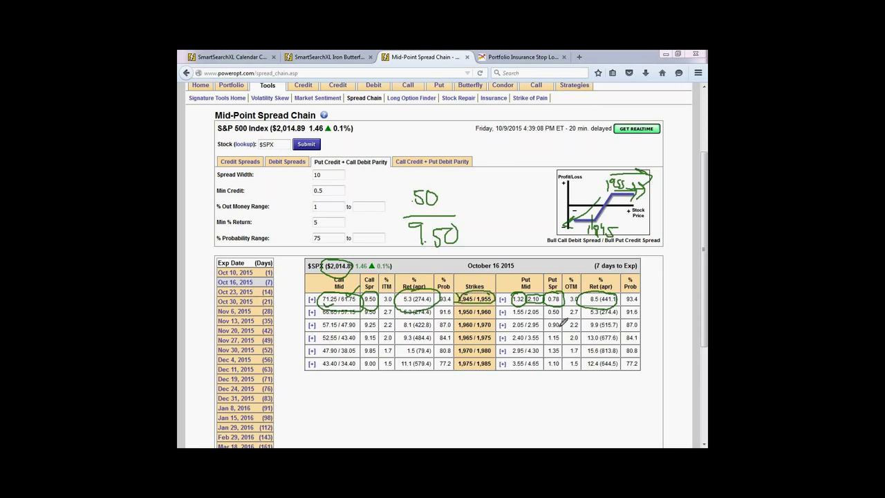
{"action": "mouse_move", "coordinate": [556, 293]}
{"action": "left_mouse_down"}
{"action": "mouse_move", "coordinate": [566, 279]}
{"action": "mouse_move", "coordinate": [508, 268]}
{"action": "mouse_move", "coordinate": [472, 228]}
{"action": "mouse_move", "coordinate": [472, 239]}
{"action": "left_mouse_up"}
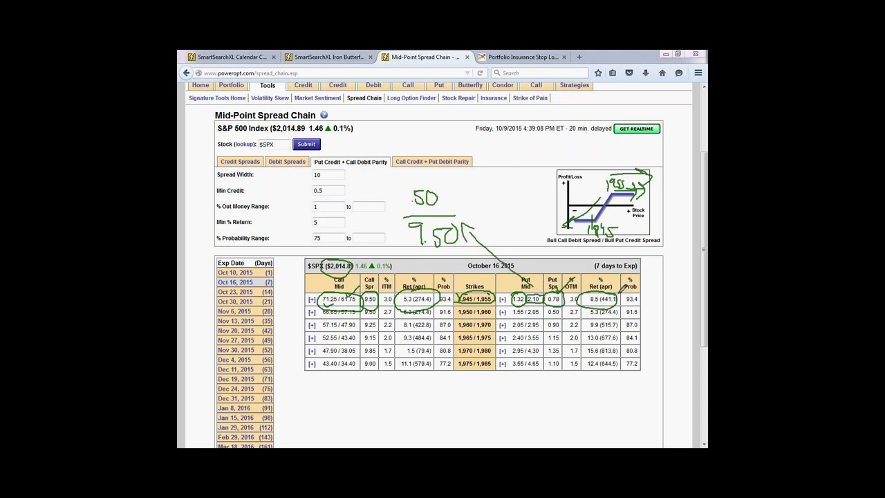
{"action": "left_click_drag", "start_coordinate": [621, 304], "coordinate": [667, 262]}
{"action": "left_click_drag", "start_coordinate": [314, 166], "coordinate": [387, 166]}
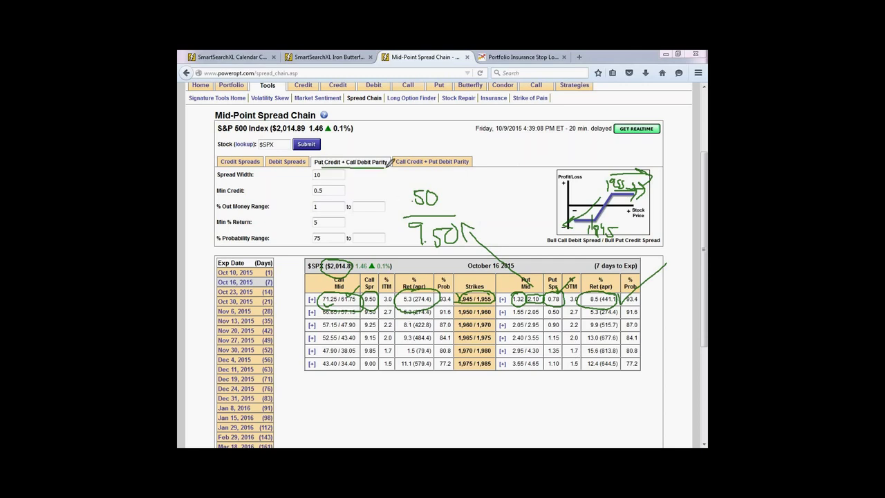
{"action": "mouse_move", "coordinate": [416, 312]}
{"action": "left_mouse_down"}
{"action": "mouse_move", "coordinate": [391, 322]}
{"action": "mouse_move", "coordinate": [424, 330]}
{"action": "mouse_move", "coordinate": [436, 318]}
{"action": "left_mouse_up"}
{"action": "key", "text": "e"}
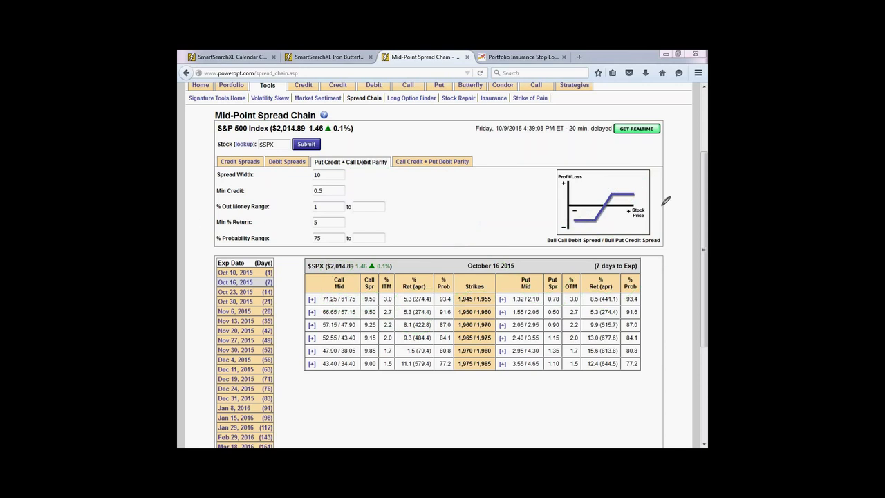
- Clear the spread width and replace $SPX with SBUX to load the Starbucks chain
{"action": "double_click", "coordinate": [333, 177]}
{"action": "key", "text": "BackSpace"}
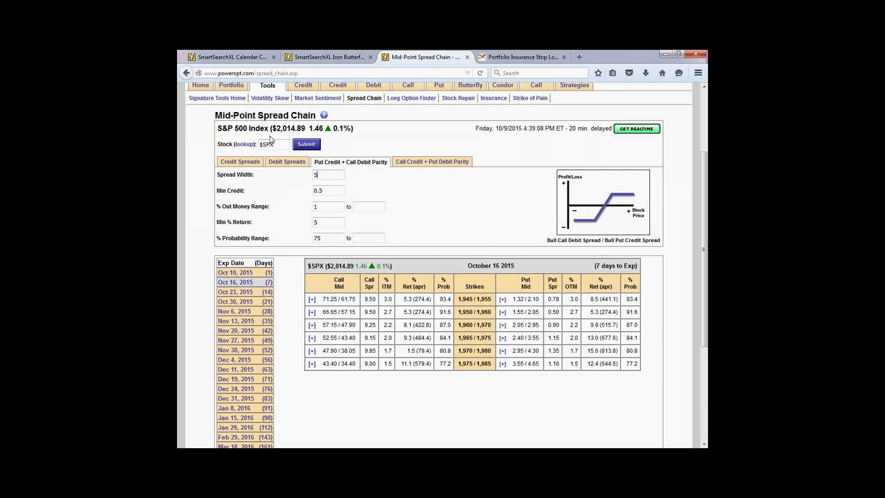
{"action": "left_click", "coordinate": [260, 144]}
{"action": "left_click_drag", "start_coordinate": [284, 141], "coordinate": [250, 140]}
{"action": "key", "text": "BackSpace"}
{"action": "left_click", "coordinate": [305, 144]}
- Adjust the minimum credit, set minimum return 4 and 70% probability, and rerun the SBUX search
{"action": "scroll", "coordinate": [388, 247], "scroll_direction": "down", "scroll_amount": 2}
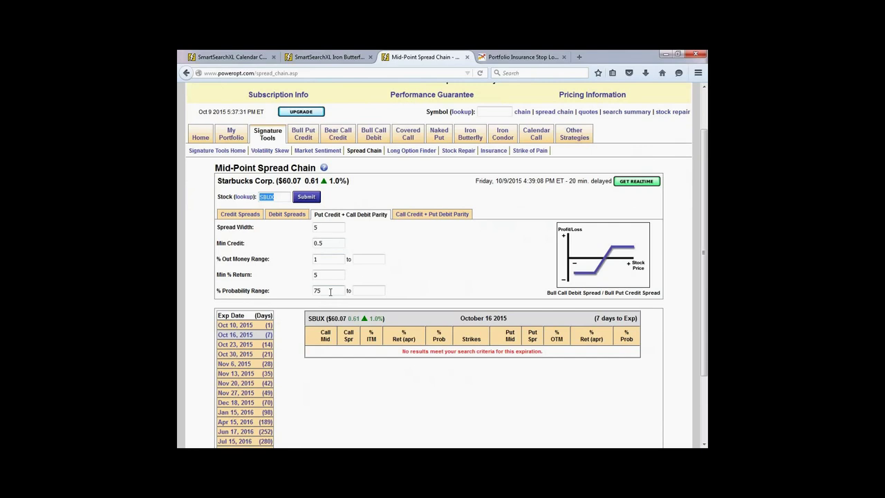
{"action": "left_click", "coordinate": [330, 292]}
{"action": "key", "text": "BackSpace"}
{"action": "type", "text": "25"}
{"action": "left_click", "coordinate": [331, 275]}
{"action": "type", "text": "4"}
{"action": "left_click", "coordinate": [313, 213]}
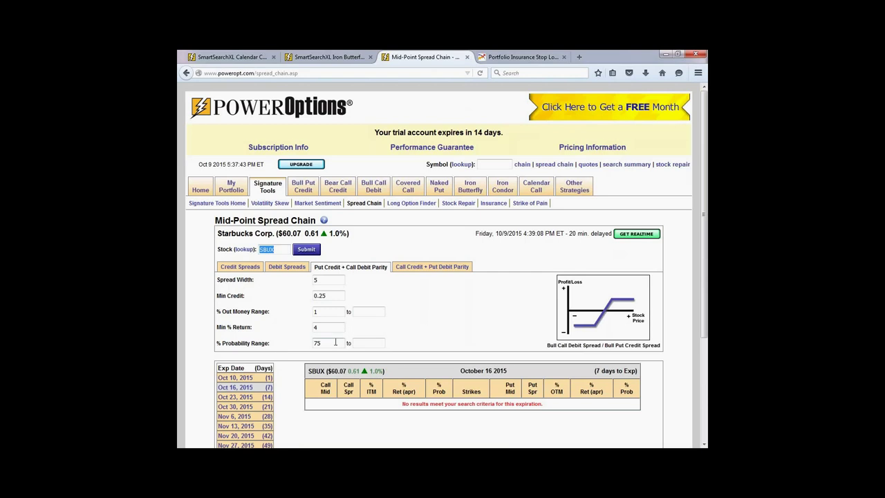
{"action": "double_click", "coordinate": [331, 343]}
{"action": "type", "text": "70"}
{"action": "key", "text": "Return"}
- Set minimum credit 0.15 and spread width 2.5, leaving the single 56/58.5 spread
{"action": "left_click", "coordinate": [342, 279]}
{"action": "double_click", "coordinate": [329, 295]}
{"action": "type", "text": "0.1"}
{"action": "left_click", "coordinate": [306, 250]}
{"action": "left_click", "coordinate": [327, 282]}
{"action": "key", "text": "BackSpace"}
{"action": "type", "text": "2.50"}
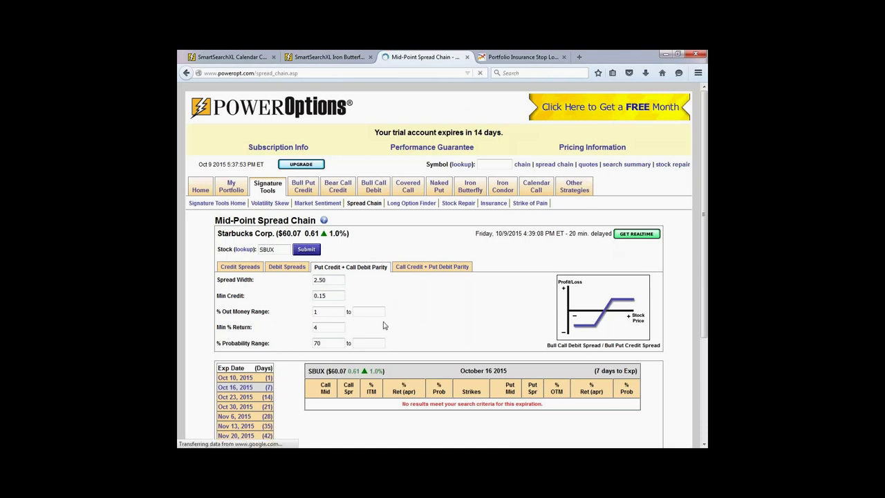
{"action": "key", "text": "BackSpace"}
{"action": "key", "text": "Return"}
{"action": "scroll", "coordinate": [456, 371], "scroll_direction": "down", "scroll_amount": 3}
{"action": "scroll", "coordinate": [456, 370], "scroll_direction": "down", "scroll_amount": 2}
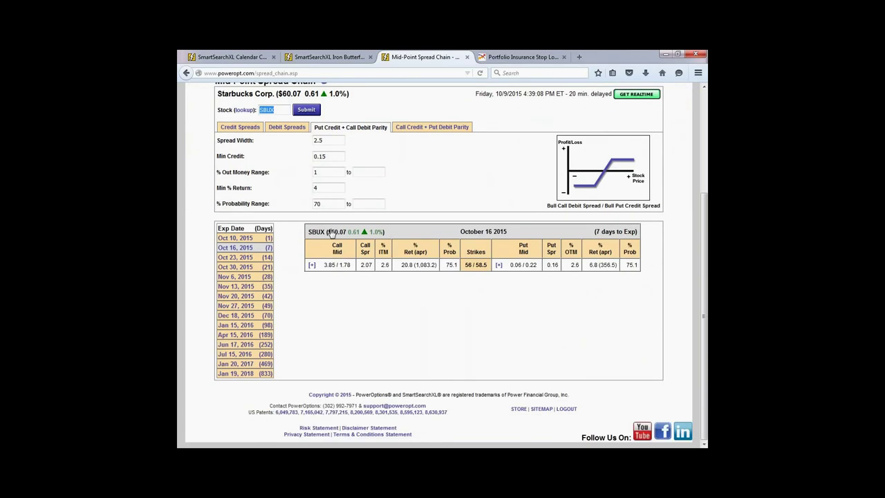
- Circle the 0.06/0.22 put mids and 6.8 return, and mark the payoff graph and 58.5 strike
{"action": "left_click", "coordinate": [475, 265]}
{"action": "left_click", "coordinate": [481, 264]}
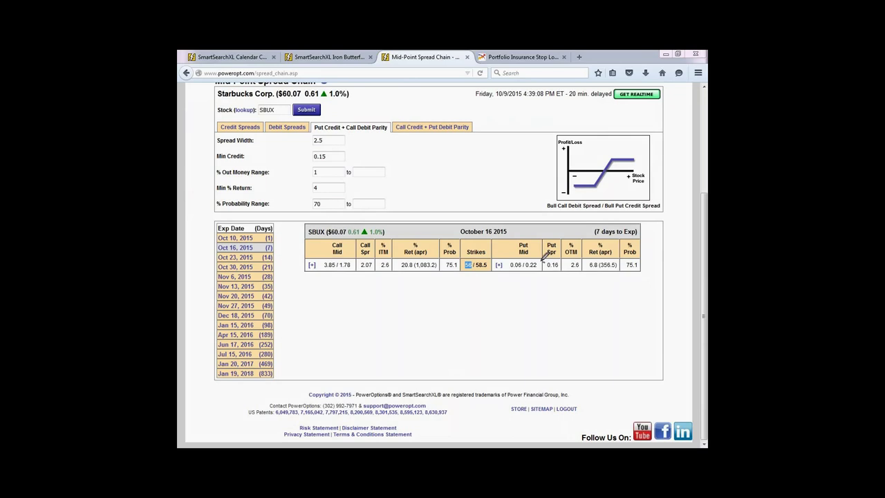
{"action": "mouse_move", "coordinate": [544, 256]}
{"action": "left_mouse_down"}
{"action": "mouse_move", "coordinate": [513, 257]}
{"action": "mouse_move", "coordinate": [538, 270]}
{"action": "mouse_move", "coordinate": [539, 253]}
{"action": "mouse_move", "coordinate": [544, 271]}
{"action": "mouse_move", "coordinate": [566, 264]}
{"action": "mouse_move", "coordinate": [560, 256]}
{"action": "left_mouse_up"}
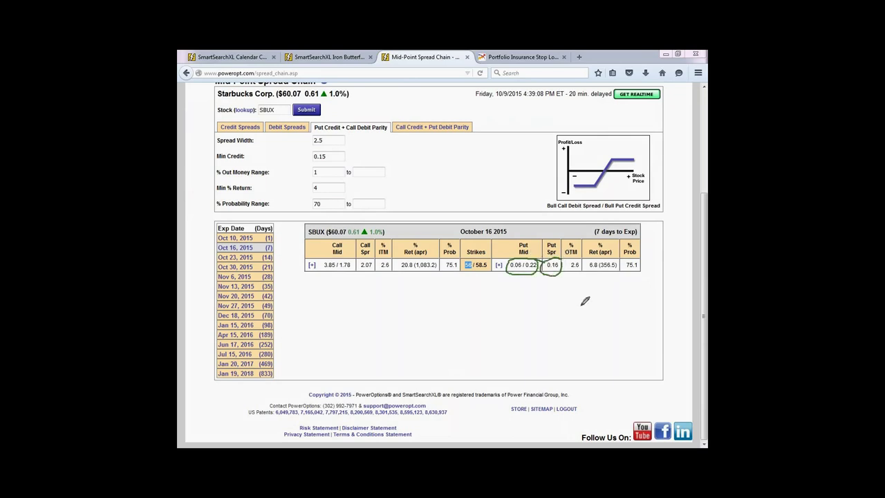
{"action": "mouse_move", "coordinate": [608, 157]}
{"action": "left_mouse_down"}
{"action": "mouse_move", "coordinate": [615, 148]}
{"action": "mouse_move", "coordinate": [617, 158]}
{"action": "left_mouse_up"}
{"action": "left_click_drag", "start_coordinate": [592, 191], "coordinate": [591, 197]}
{"action": "mouse_move", "coordinate": [614, 252]}
{"action": "left_mouse_down"}
{"action": "mouse_move", "coordinate": [588, 255]}
{"action": "mouse_move", "coordinate": [615, 270]}
{"action": "mouse_move", "coordinate": [615, 253]}
{"action": "left_mouse_up"}
{"action": "mouse_move", "coordinate": [616, 165]}
{"action": "left_mouse_down"}
{"action": "mouse_move", "coordinate": [649, 167]}
{"action": "mouse_move", "coordinate": [643, 172]}
{"action": "left_mouse_up"}
{"action": "left_click_drag", "start_coordinate": [492, 253], "coordinate": [492, 267]}
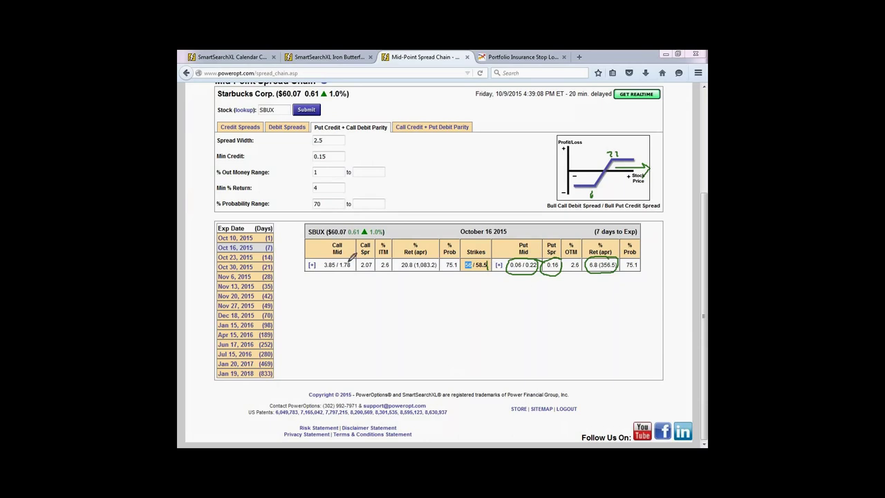
- Circle the 3.85/1.78 call mids and 2.07 call spread, and write 2.50 beside the settings
{"action": "mouse_move", "coordinate": [351, 257]}
{"action": "left_mouse_down"}
{"action": "mouse_move", "coordinate": [322, 270]}
{"action": "mouse_move", "coordinate": [353, 274]}
{"action": "mouse_move", "coordinate": [351, 256]}
{"action": "left_mouse_up"}
{"action": "mouse_move", "coordinate": [371, 257]}
{"action": "left_mouse_down"}
{"action": "mouse_move", "coordinate": [356, 265]}
{"action": "mouse_move", "coordinate": [373, 272]}
{"action": "mouse_move", "coordinate": [372, 257]}
{"action": "left_mouse_up"}
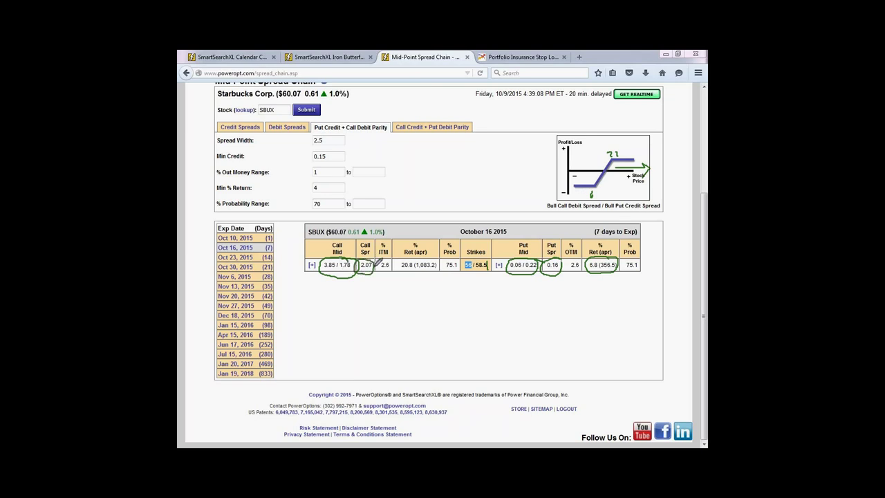
{"action": "mouse_move", "coordinate": [409, 170]}
{"action": "left_mouse_down"}
{"action": "mouse_move", "coordinate": [426, 182]}
{"action": "mouse_move", "coordinate": [438, 168]}
{"action": "left_mouse_up"}
{"action": "left_click", "coordinate": [417, 181]}
{"action": "left_click_drag", "start_coordinate": [442, 173], "coordinate": [443, 174]}
{"action": "mouse_move", "coordinate": [622, 153]}
{"action": "left_mouse_down"}
{"action": "mouse_move", "coordinate": [610, 147]}
{"action": "mouse_move", "coordinate": [615, 162]}
{"action": "mouse_move", "coordinate": [596, 196]}
{"action": "left_mouse_up"}
- Circle the handwritten 2.50, write .43 above it, and arrow from the call mid
{"action": "mouse_move", "coordinate": [435, 160]}
{"action": "left_mouse_down"}
{"action": "mouse_move", "coordinate": [395, 182]}
{"action": "mouse_move", "coordinate": [464, 197]}
{"action": "mouse_move", "coordinate": [439, 160]}
{"action": "left_mouse_up"}
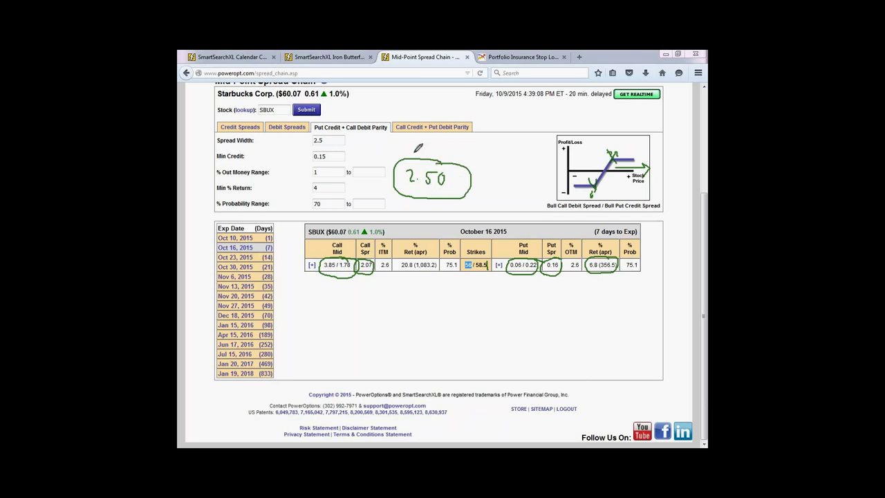
{"action": "mouse_move", "coordinate": [392, 150]}
{"action": "left_mouse_down"}
{"action": "mouse_move", "coordinate": [458, 151]}
{"action": "mouse_move", "coordinate": [422, 146]}
{"action": "mouse_move", "coordinate": [434, 140]}
{"action": "mouse_move", "coordinate": [425, 149]}
{"action": "left_mouse_up"}
{"action": "mouse_move", "coordinate": [340, 258]}
{"action": "left_mouse_down"}
{"action": "mouse_move", "coordinate": [398, 196]}
{"action": "mouse_move", "coordinate": [393, 203]}
{"action": "left_mouse_up"}
- Write .16 over 2.34 beside the payoff graph, cross out 2.50, and circle the fraction
{"action": "left_click", "coordinate": [523, 165]}
{"action": "left_click_drag", "start_coordinate": [526, 159], "coordinate": [526, 170]}
{"action": "mouse_move", "coordinate": [533, 160]}
{"action": "left_mouse_down"}
{"action": "mouse_move", "coordinate": [542, 175]}
{"action": "mouse_move", "coordinate": [525, 195]}
{"action": "mouse_move", "coordinate": [551, 188]}
{"action": "left_mouse_up"}
{"action": "left_click_drag", "start_coordinate": [548, 178], "coordinate": [548, 195]}
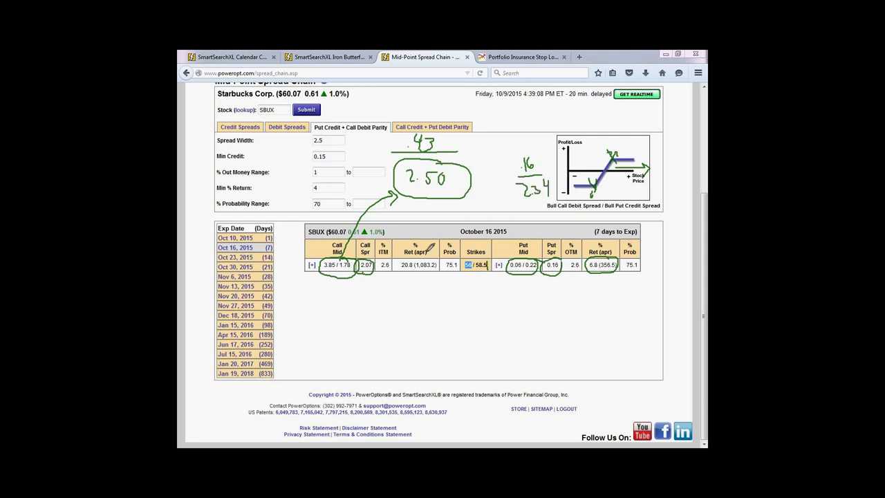
{"action": "mouse_move", "coordinate": [429, 252]}
{"action": "left_mouse_down"}
{"action": "mouse_move", "coordinate": [404, 253]}
{"action": "mouse_move", "coordinate": [443, 273]}
{"action": "mouse_move", "coordinate": [401, 242]}
{"action": "mouse_move", "coordinate": [399, 252]}
{"action": "left_mouse_up"}
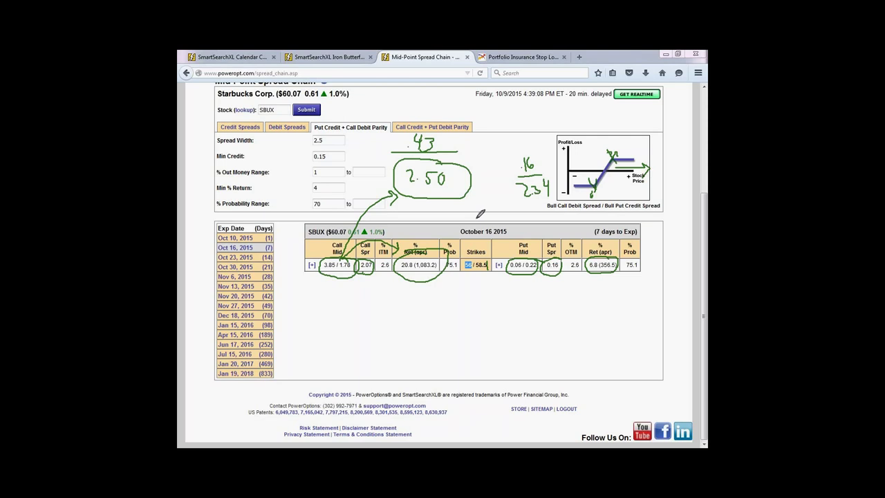
{"action": "left_click_drag", "start_coordinate": [468, 148], "coordinate": [451, 174]}
{"action": "mouse_move", "coordinate": [546, 147]}
{"action": "left_mouse_down"}
{"action": "mouse_move", "coordinate": [503, 160]}
{"action": "mouse_move", "coordinate": [546, 203]}
{"action": "mouse_move", "coordinate": [529, 144]}
{"action": "left_mouse_up"}
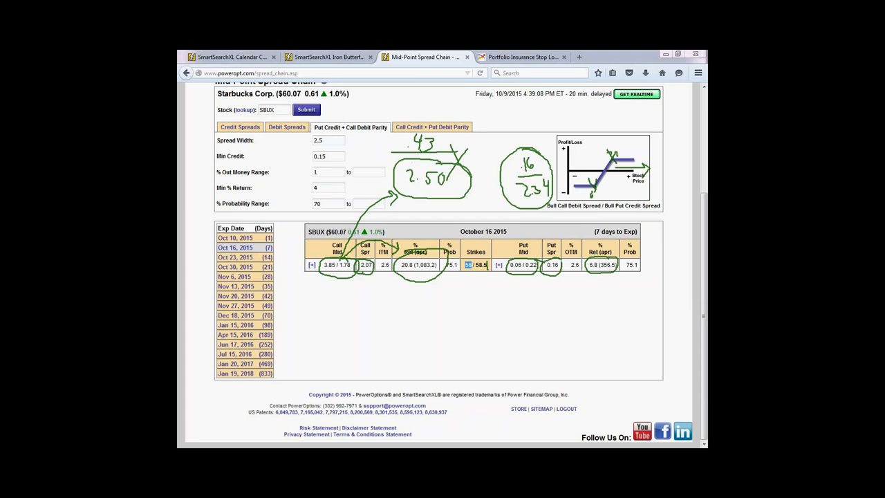
{"action": "scroll", "coordinate": [198, 190], "scroll_direction": "up", "scroll_amount": 4}
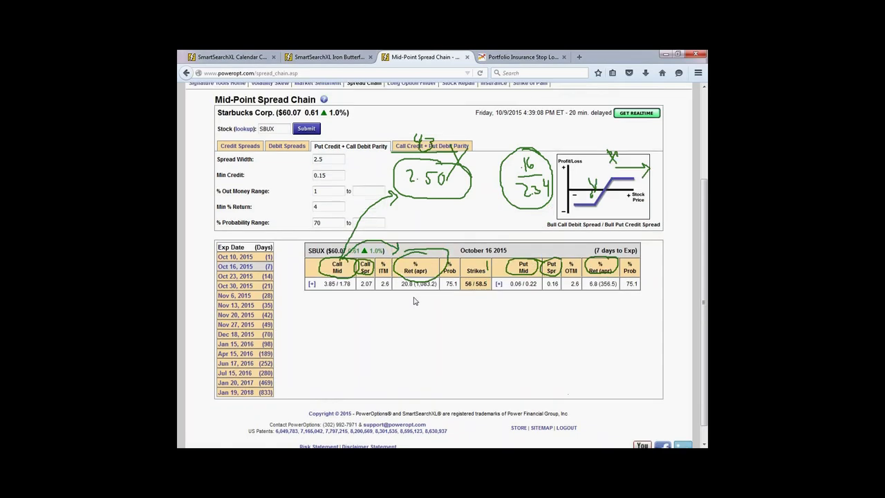
- Open the Free Webinars library with the pen annotations cleared and list the Options Concepts webinars
{"action": "mouse_move", "coordinate": [197, 190]}
{"action": "left_click", "coordinate": [235, 202]}
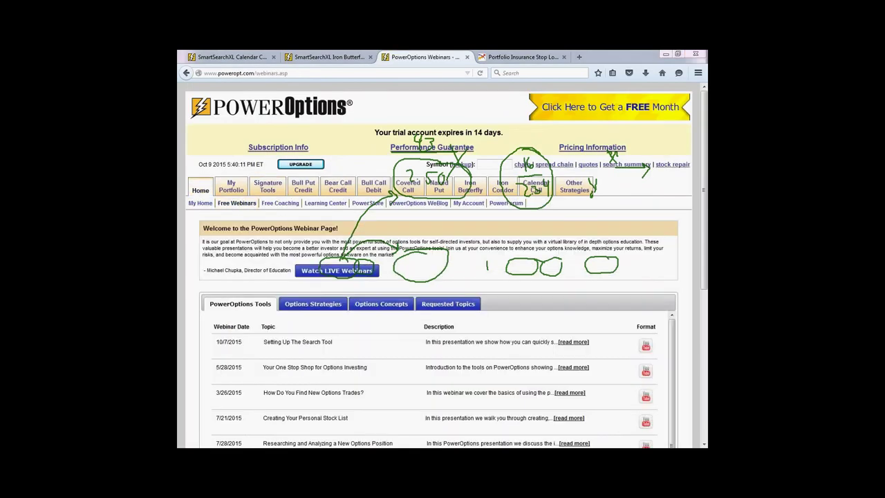
{"action": "key", "text": "Escape"}
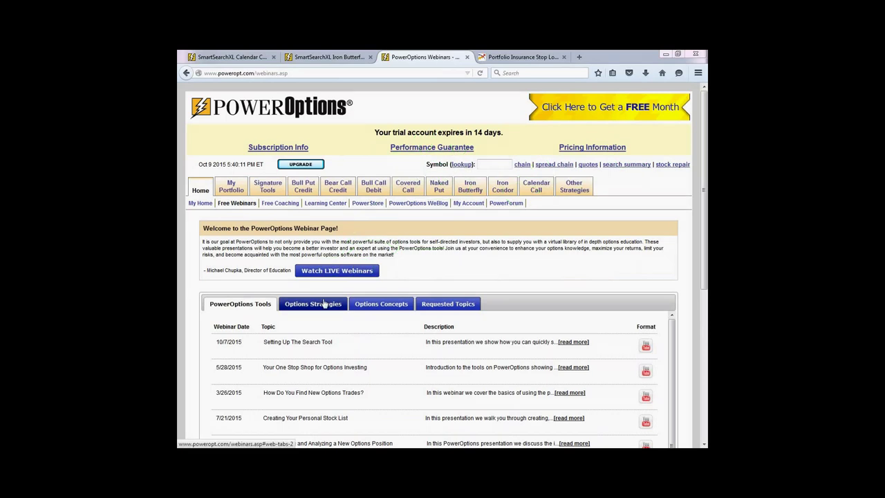
{"action": "scroll", "coordinate": [374, 314], "scroll_direction": "down", "scroll_amount": 3}
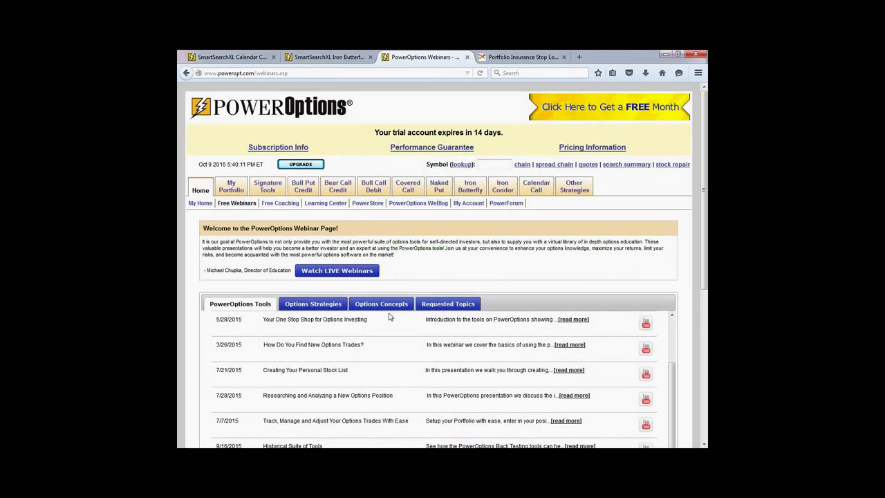
{"action": "left_click", "coordinate": [383, 304]}
- Highlight the vertical spread titles in Options Strategies, then show the Requested Topics webinars
{"action": "scroll", "coordinate": [497, 279], "scroll_direction": "down", "scroll_amount": 4}
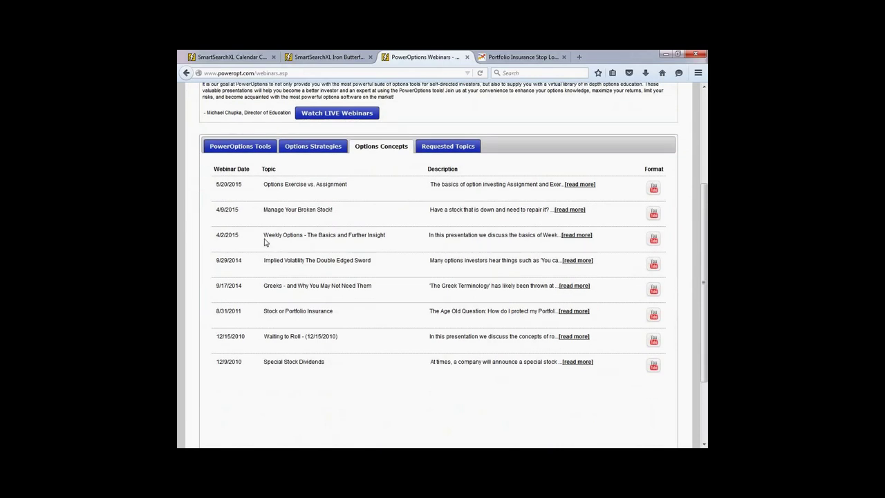
{"action": "left_click", "coordinate": [320, 149]}
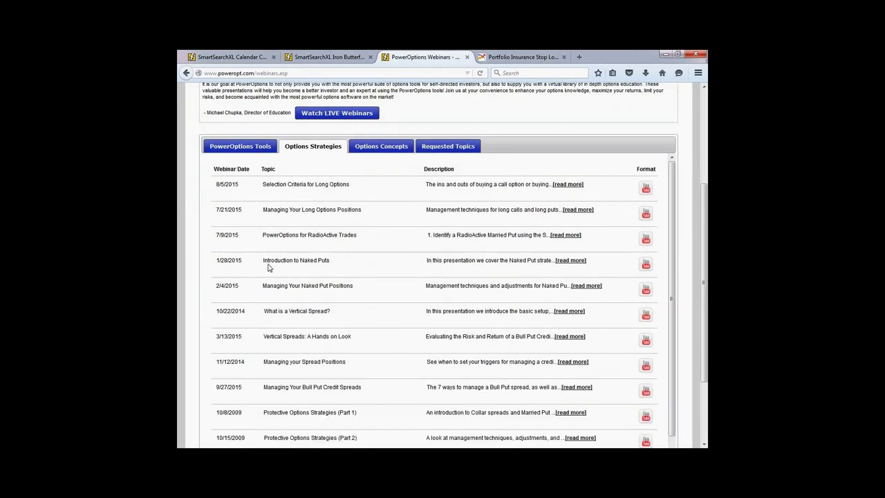
{"action": "scroll", "coordinate": [303, 345], "scroll_direction": "down", "scroll_amount": 1}
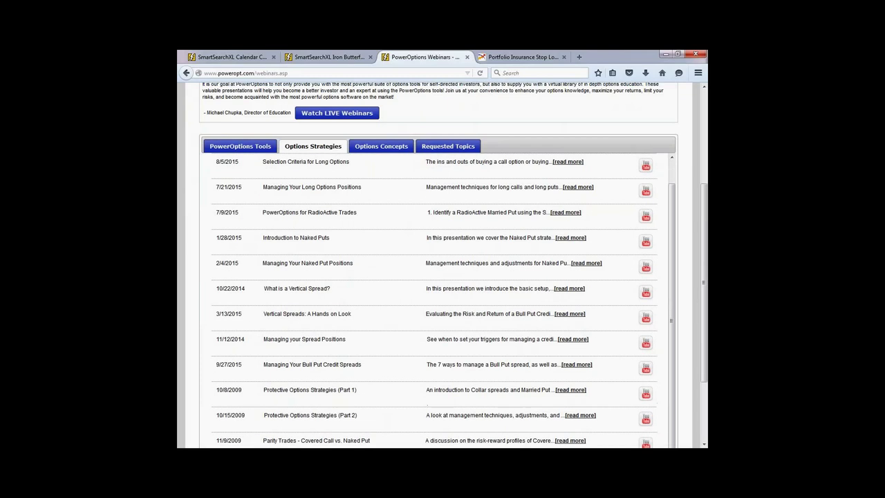
{"action": "triple_click", "coordinate": [266, 289]}
{"action": "left_click_drag", "start_coordinate": [267, 320], "coordinate": [355, 321]}
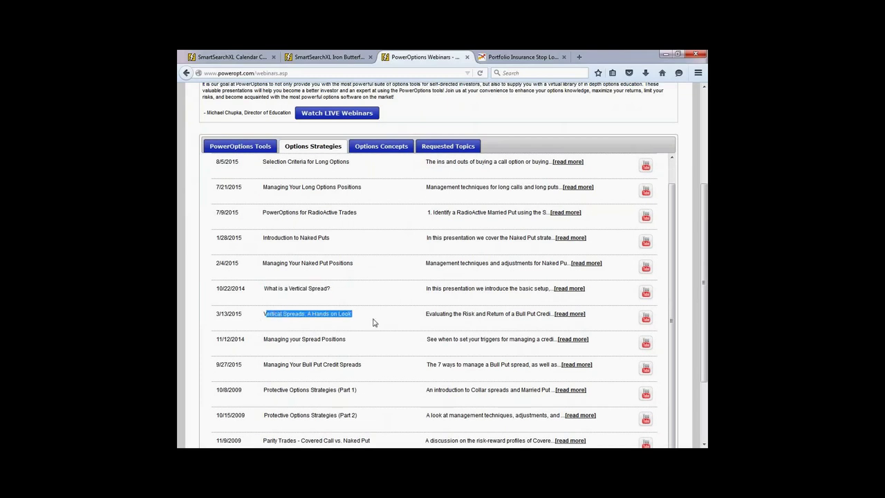
{"action": "left_click", "coordinate": [381, 147]}
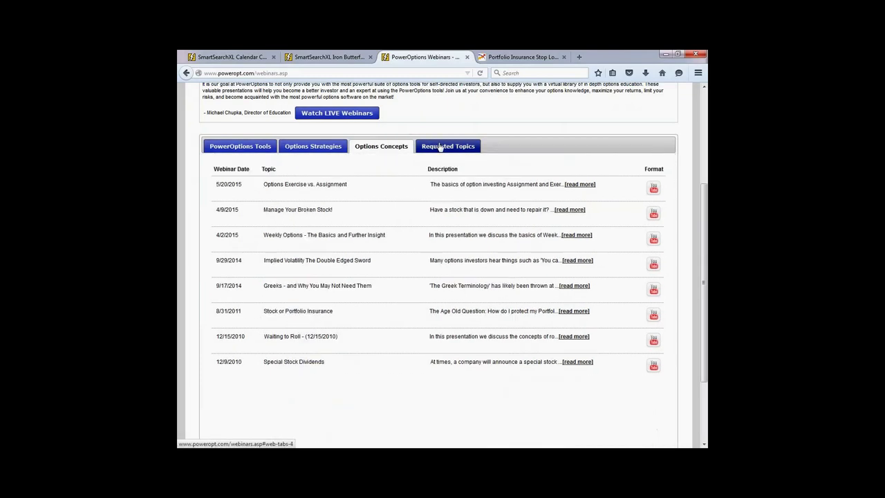
{"action": "left_click", "coordinate": [439, 148]}
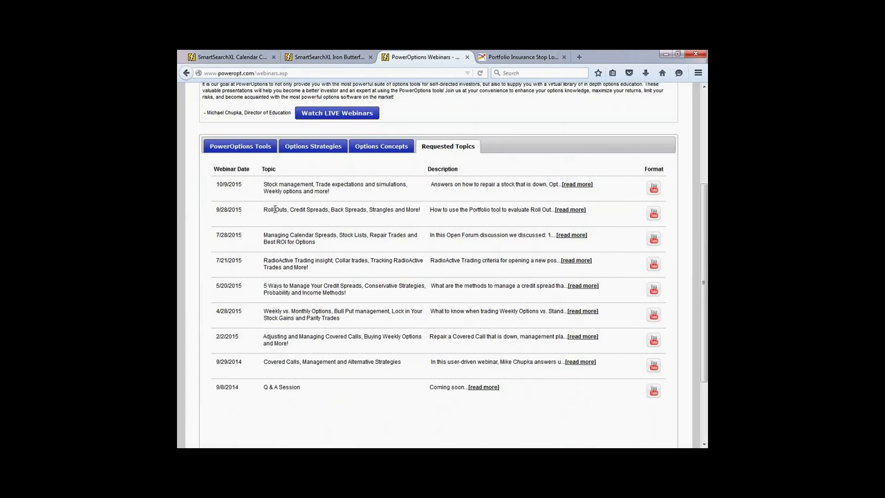
- Highlight the Credit Spreads and Best ROI topics, then expand the 7/28/2015 and 9/28/2015 descriptions
{"action": "left_click_drag", "start_coordinate": [289, 209], "coordinate": [330, 210]}
{"action": "left_click_drag", "start_coordinate": [265, 207], "coordinate": [311, 209]}
{"action": "left_click_drag", "start_coordinate": [266, 249], "coordinate": [337, 253]}
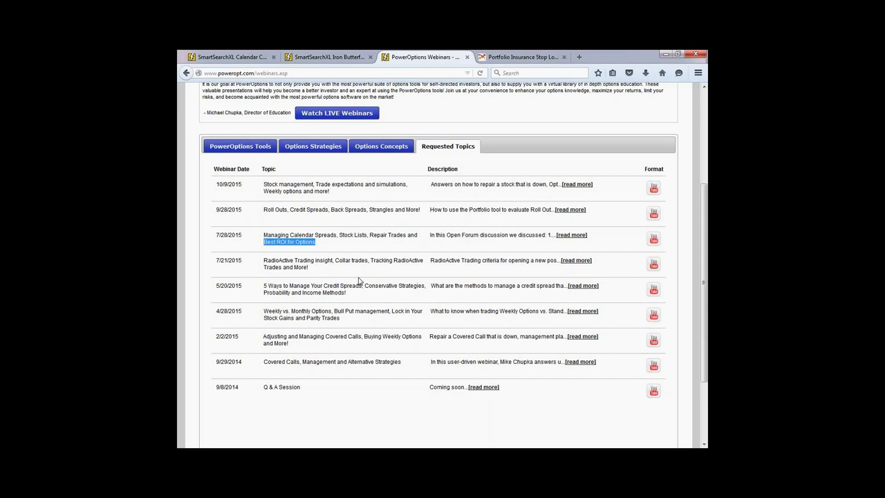
{"action": "left_click", "coordinate": [577, 235]}
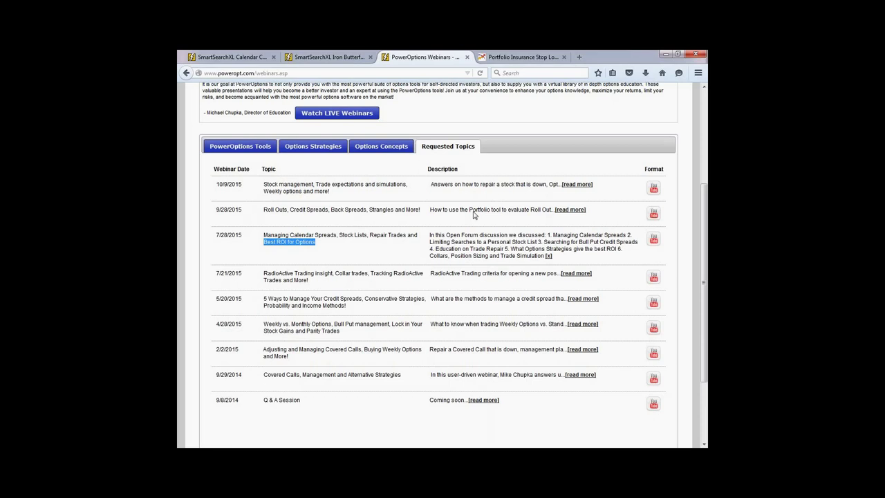
{"action": "left_click", "coordinate": [571, 209]}
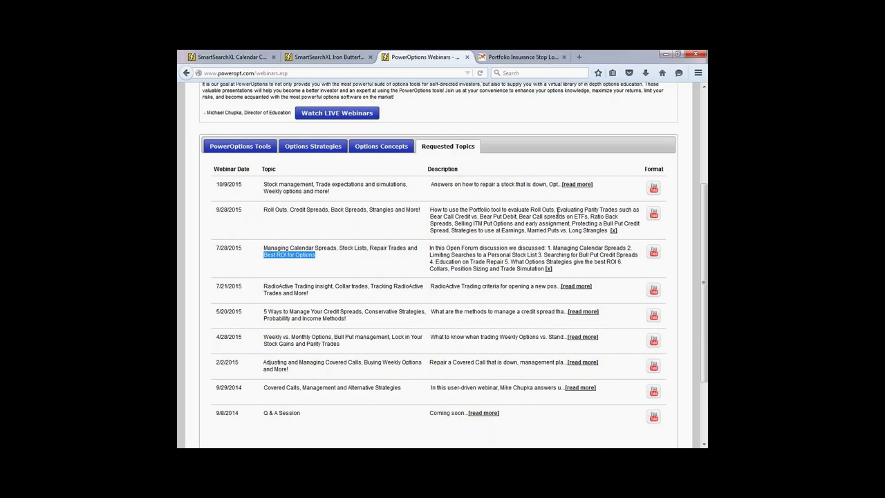
- Highlight the 9/28/2015 date, description and topic title, then return to the home page
{"action": "left_click_drag", "start_coordinate": [215, 209], "coordinate": [242, 210]}
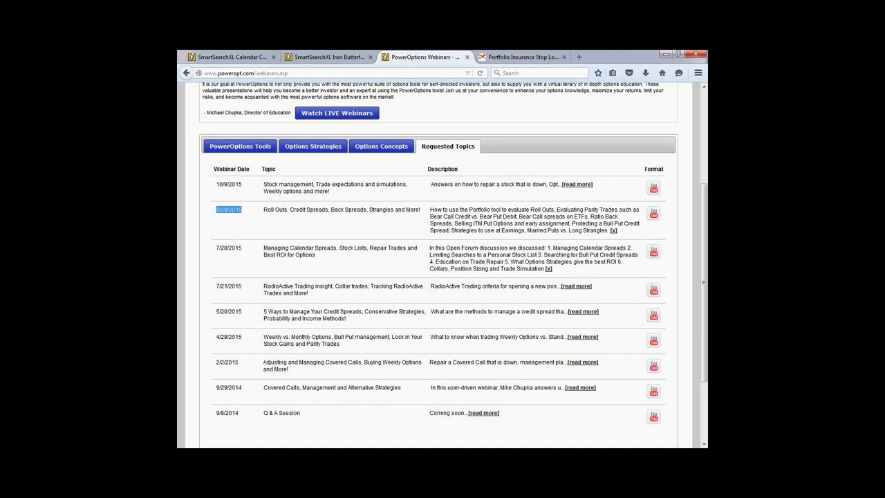
{"action": "left_click_drag", "start_coordinate": [438, 209], "coordinate": [644, 221]}
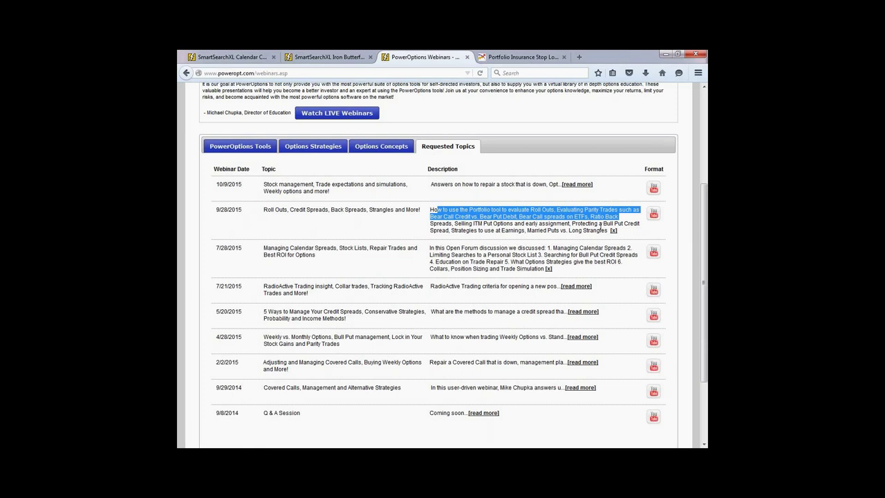
{"action": "left_click_drag", "start_coordinate": [264, 210], "coordinate": [433, 211]}
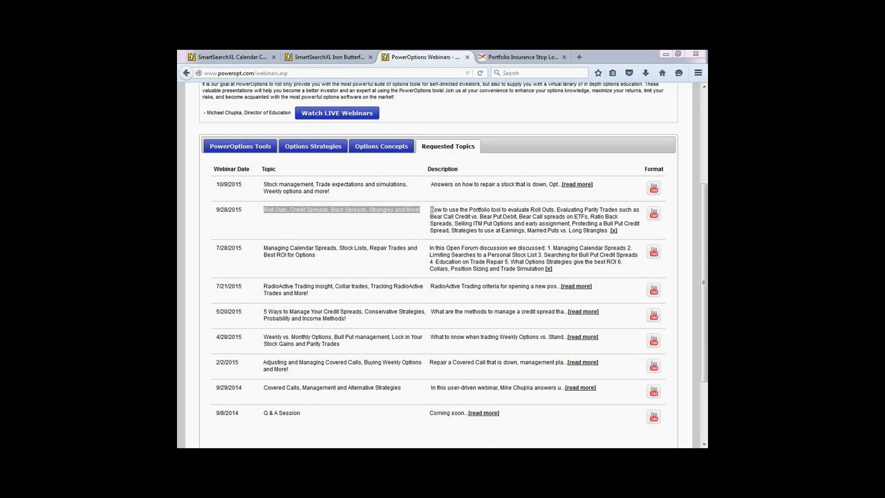
{"action": "left_click_drag", "start_coordinate": [703, 276], "coordinate": [704, 180]}
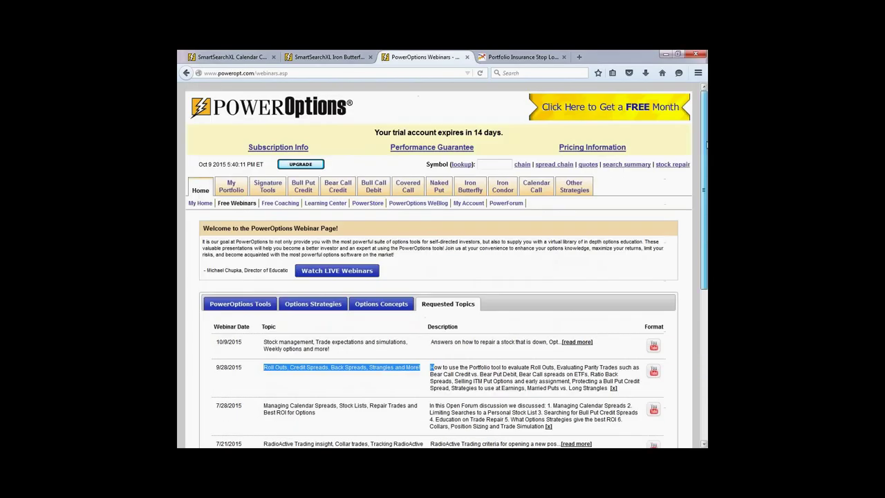
{"action": "left_click", "coordinate": [198, 188]}
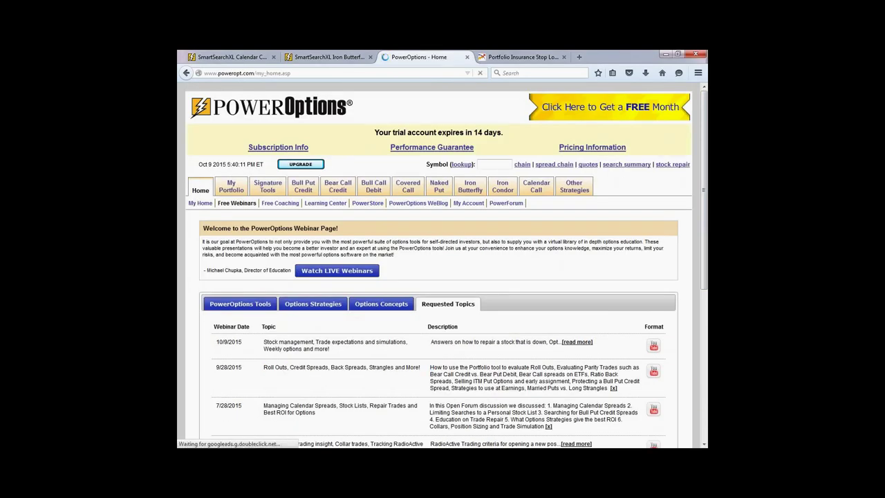